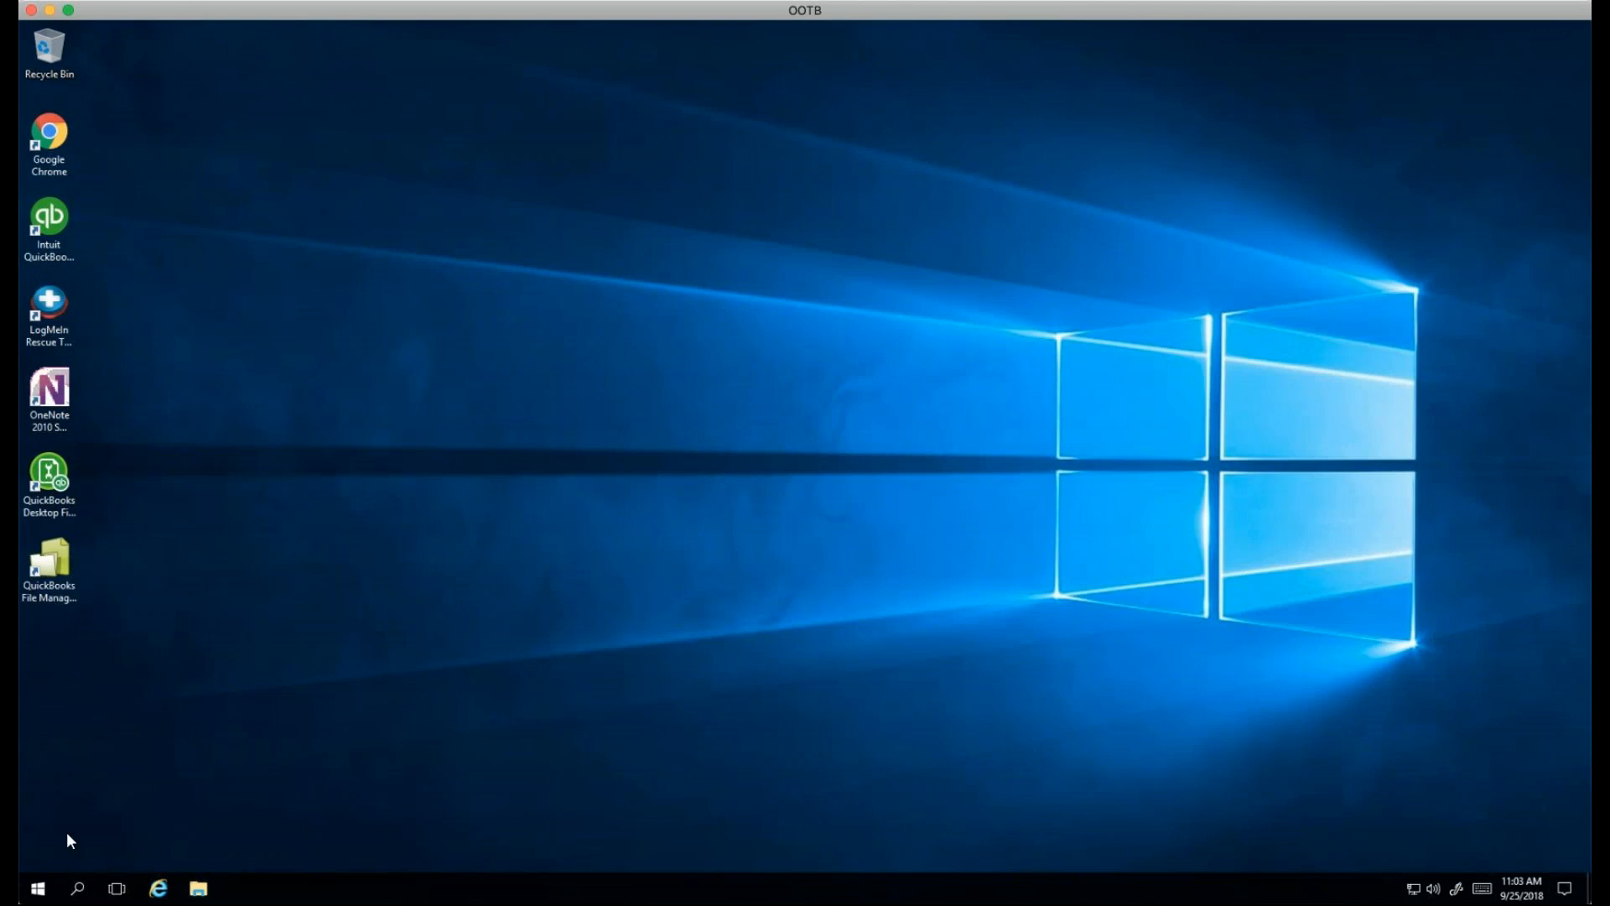
Step: Launch Outlook from the Windows 10 Start menu to reach the New Profile dialog
click(38, 888)
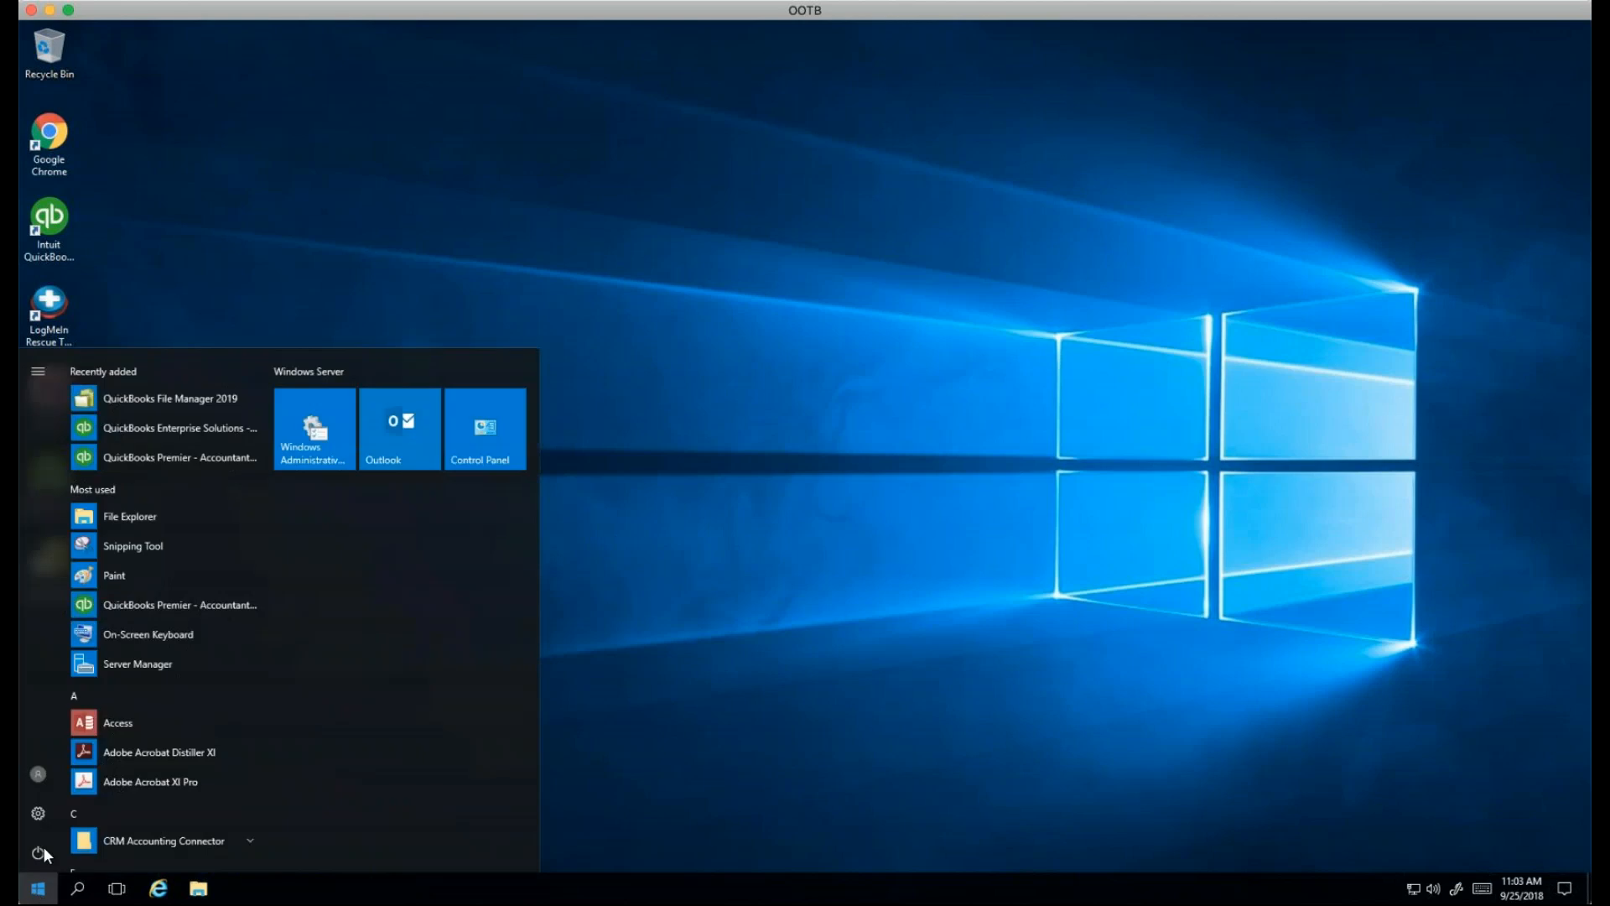
click(392, 460)
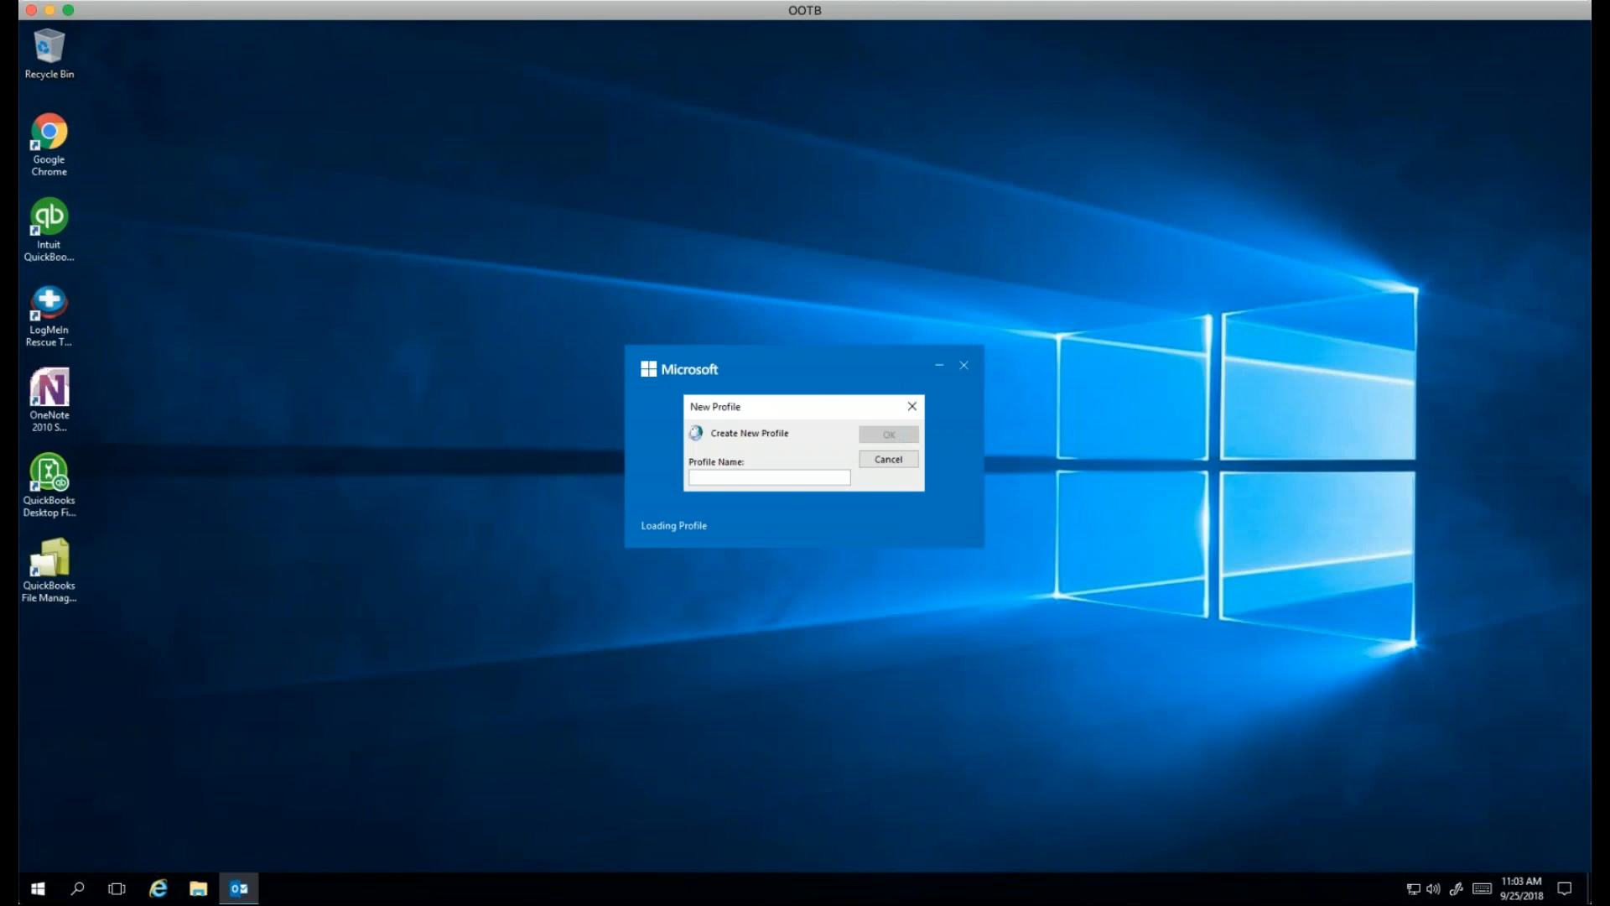
Step: Name the new mail profile 'Dem' and confirm it
text(Demo)
click(891, 435)
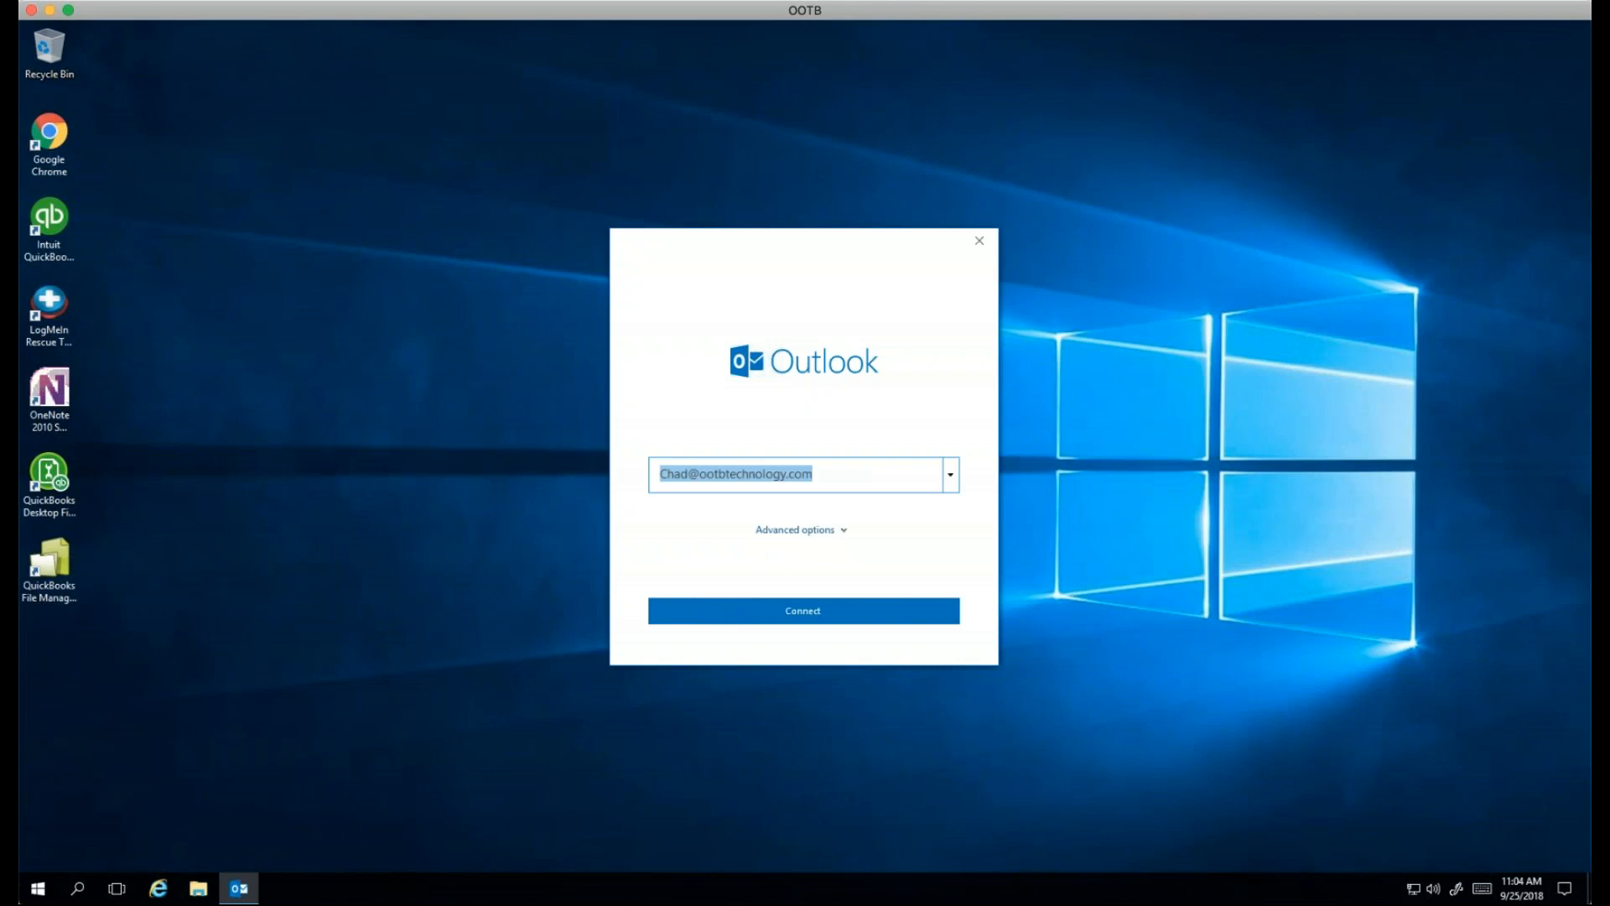
Step: Replace the prefilled address with the demo mailbox's e-mail address and connect the account
click(687, 471)
key(BackSpace)
key(BackSpace)
key(BackSpace)
key(BackSpace)
text(Demo)
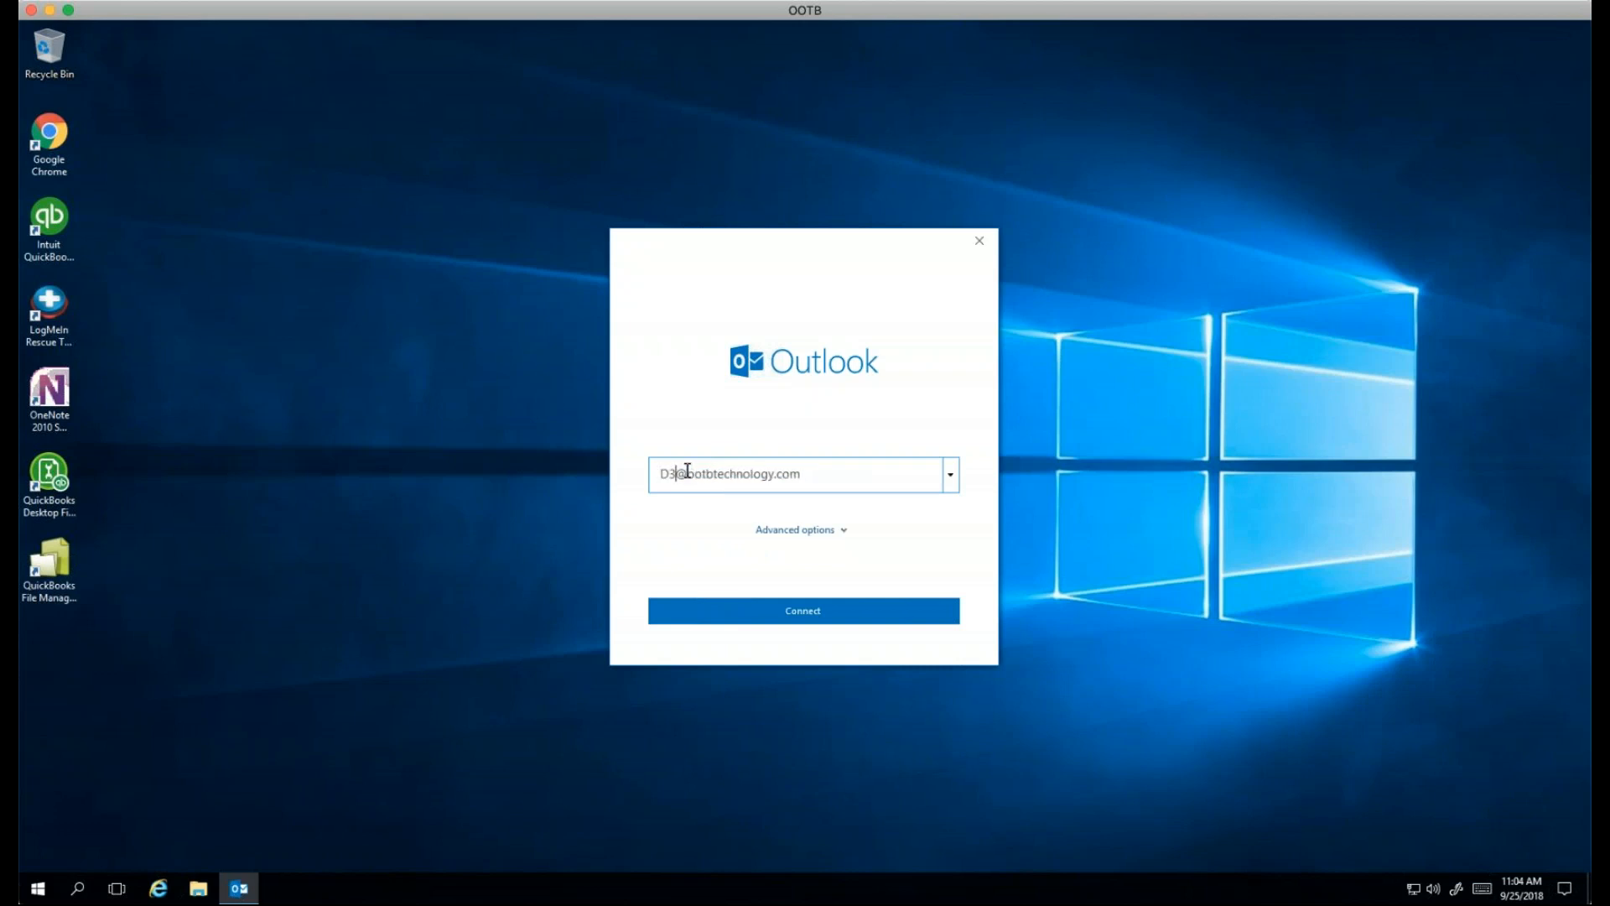
click(810, 618)
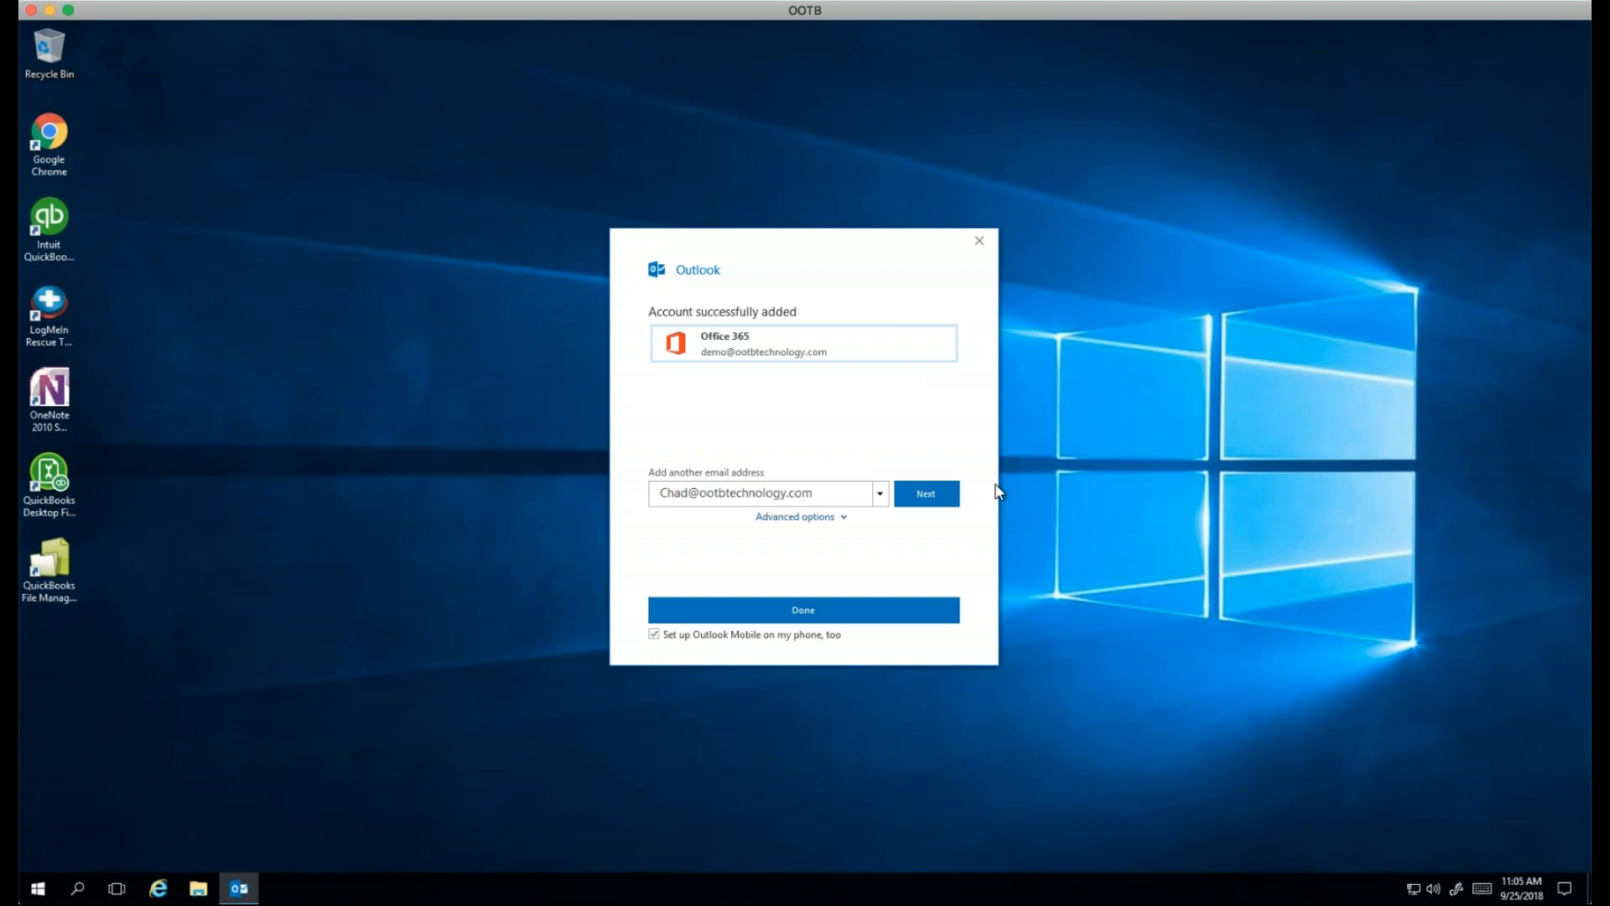
Step: Finish account setup with the Outlook Mobile phone option turned off
click(654, 635)
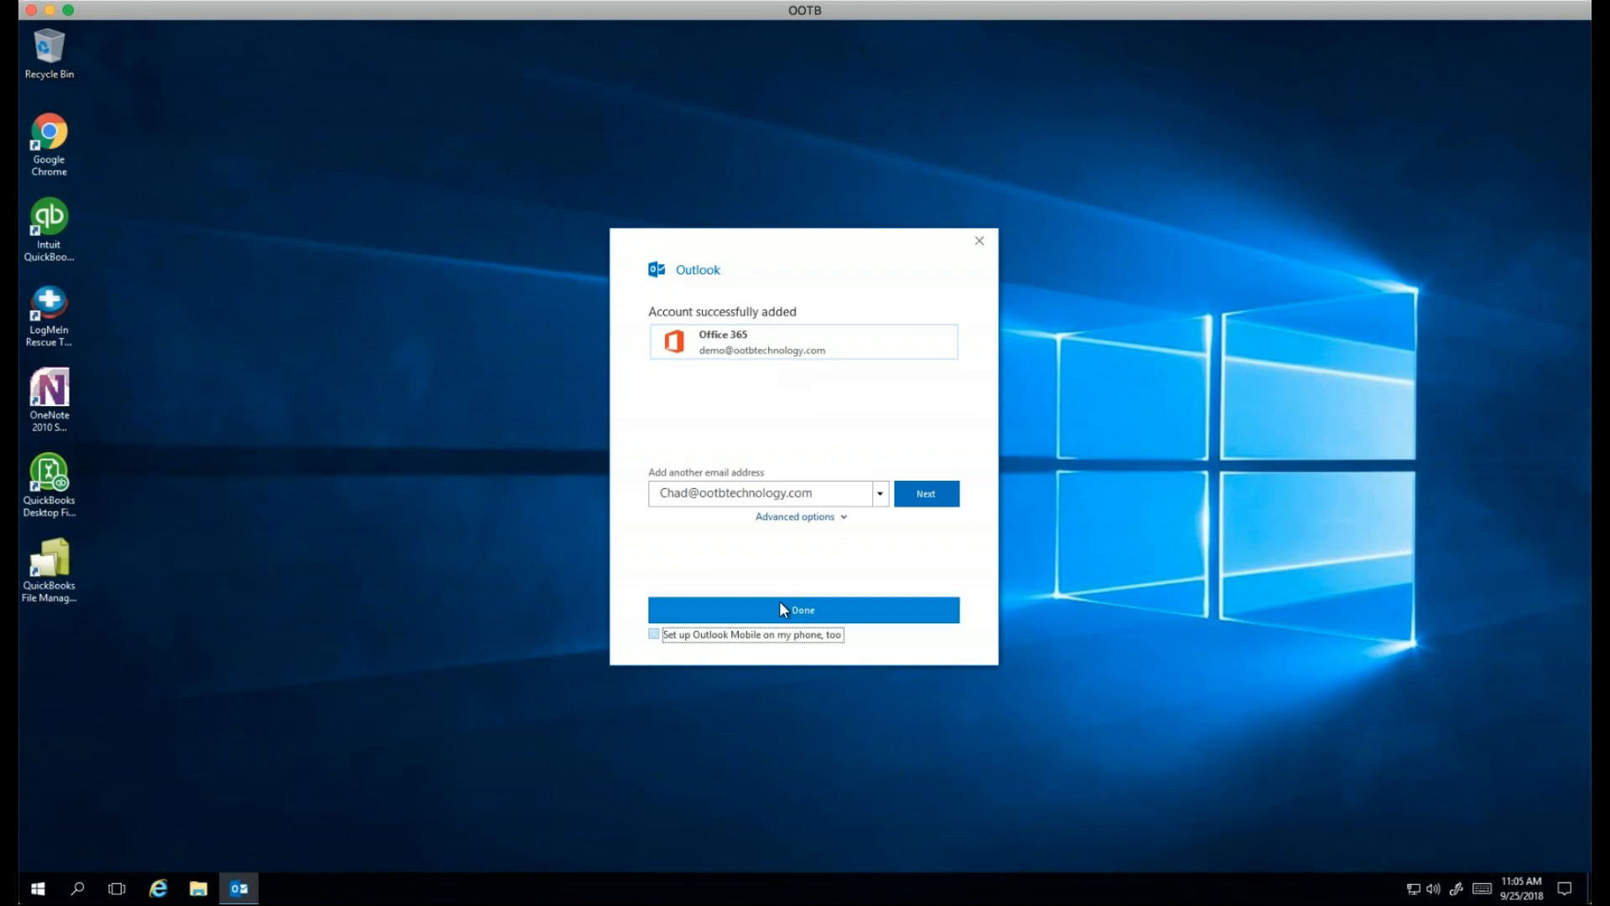
click(781, 609)
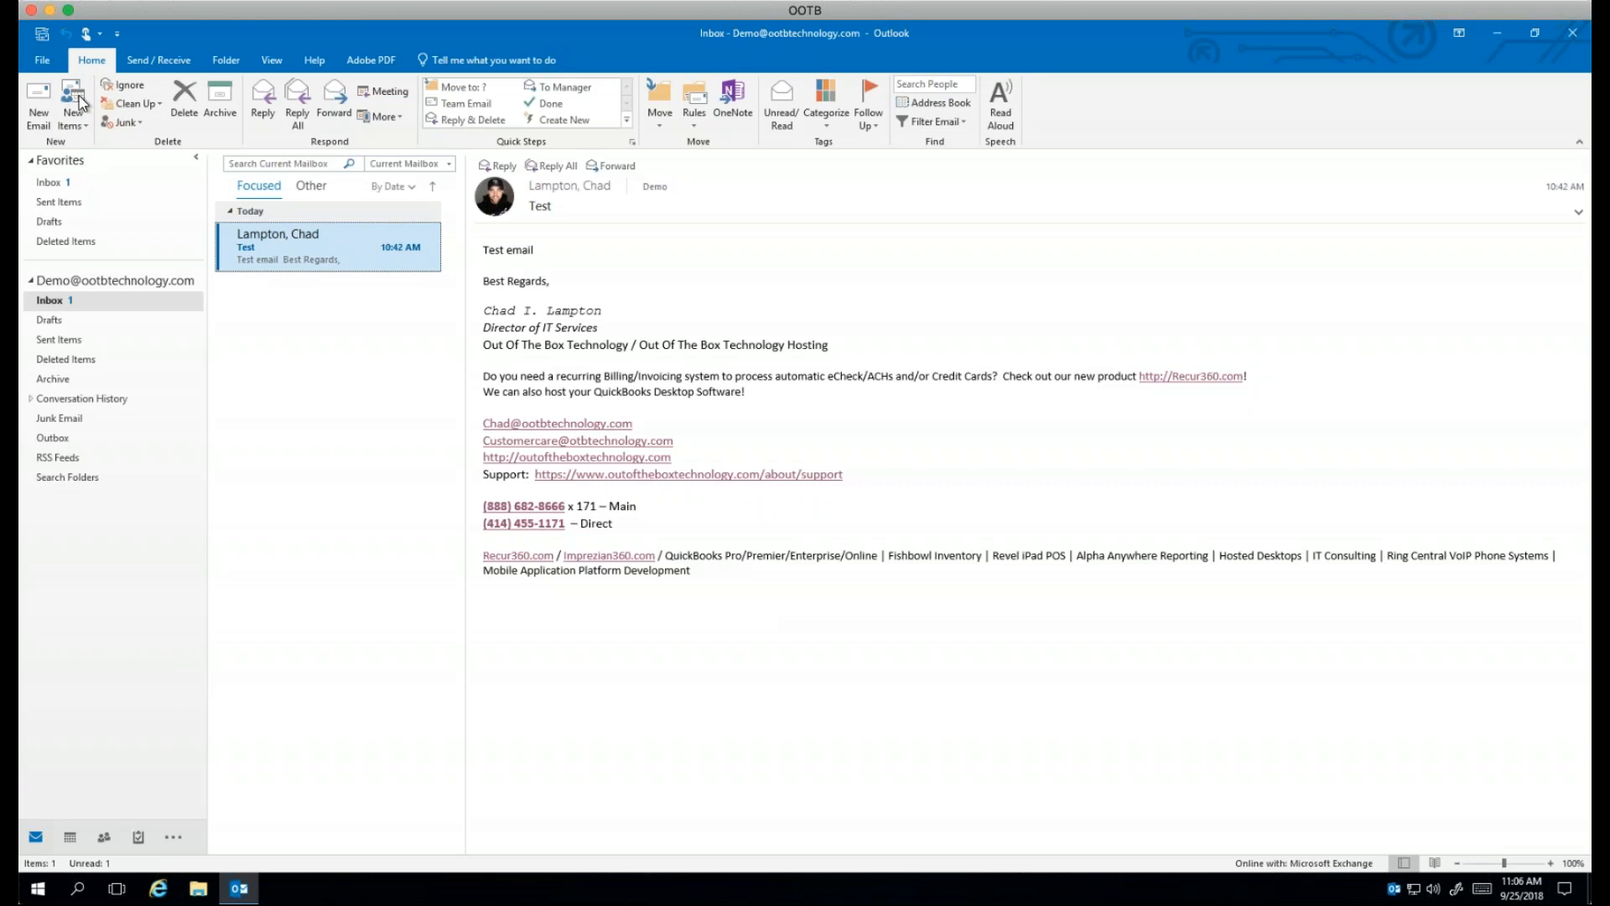
Step: Open and discard a blank new email, then start a reply to the Test message
click(41, 96)
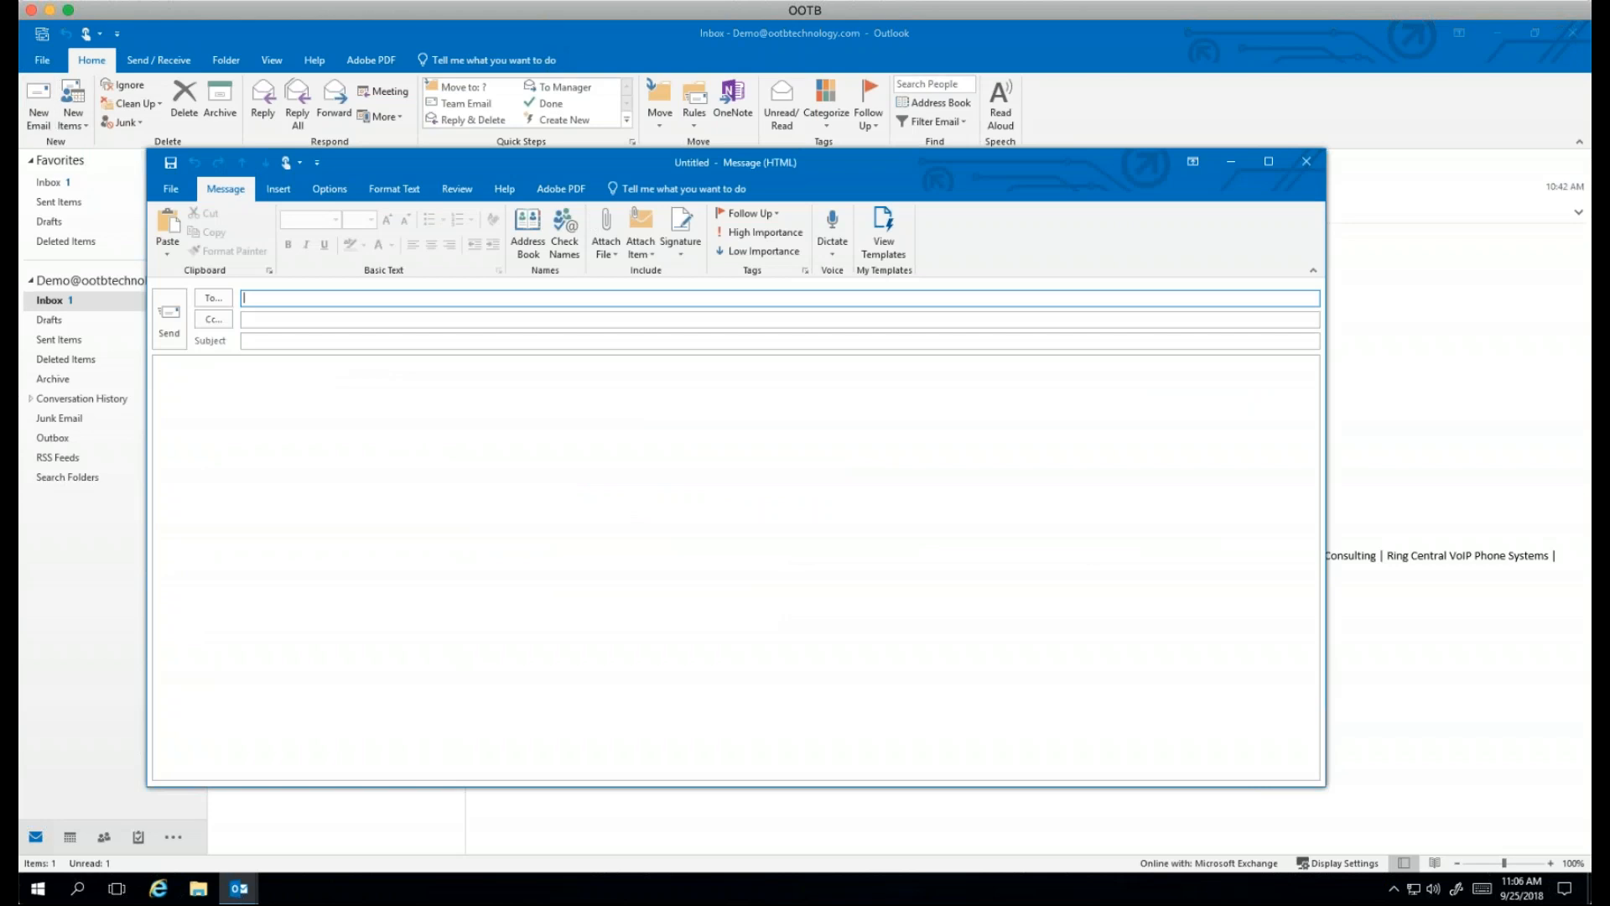
click(1305, 162)
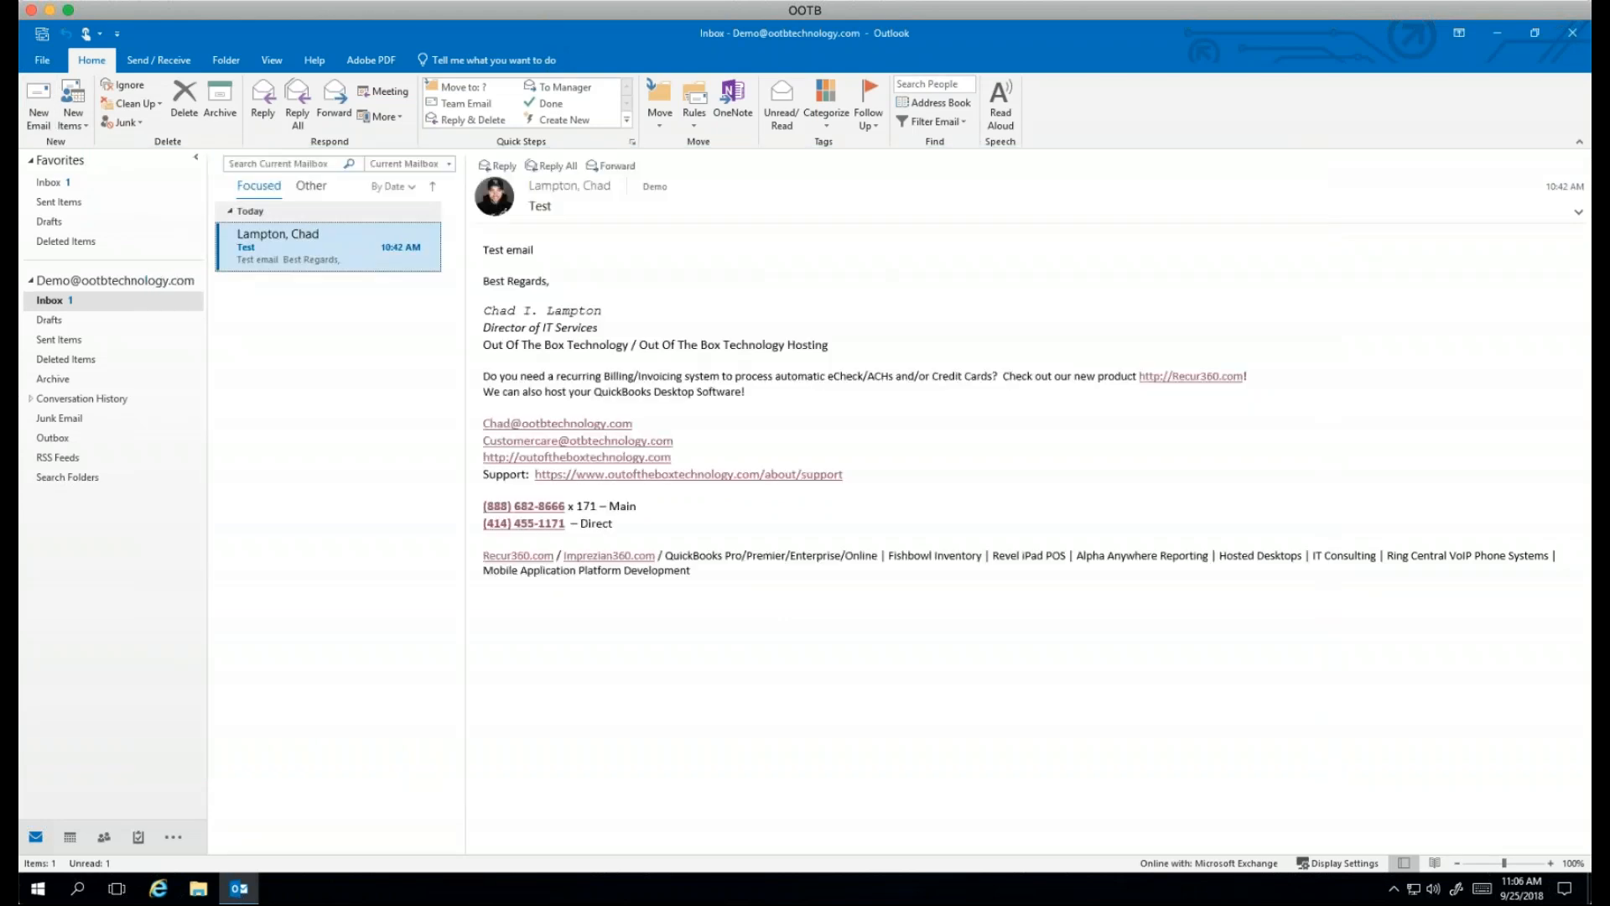
click(503, 166)
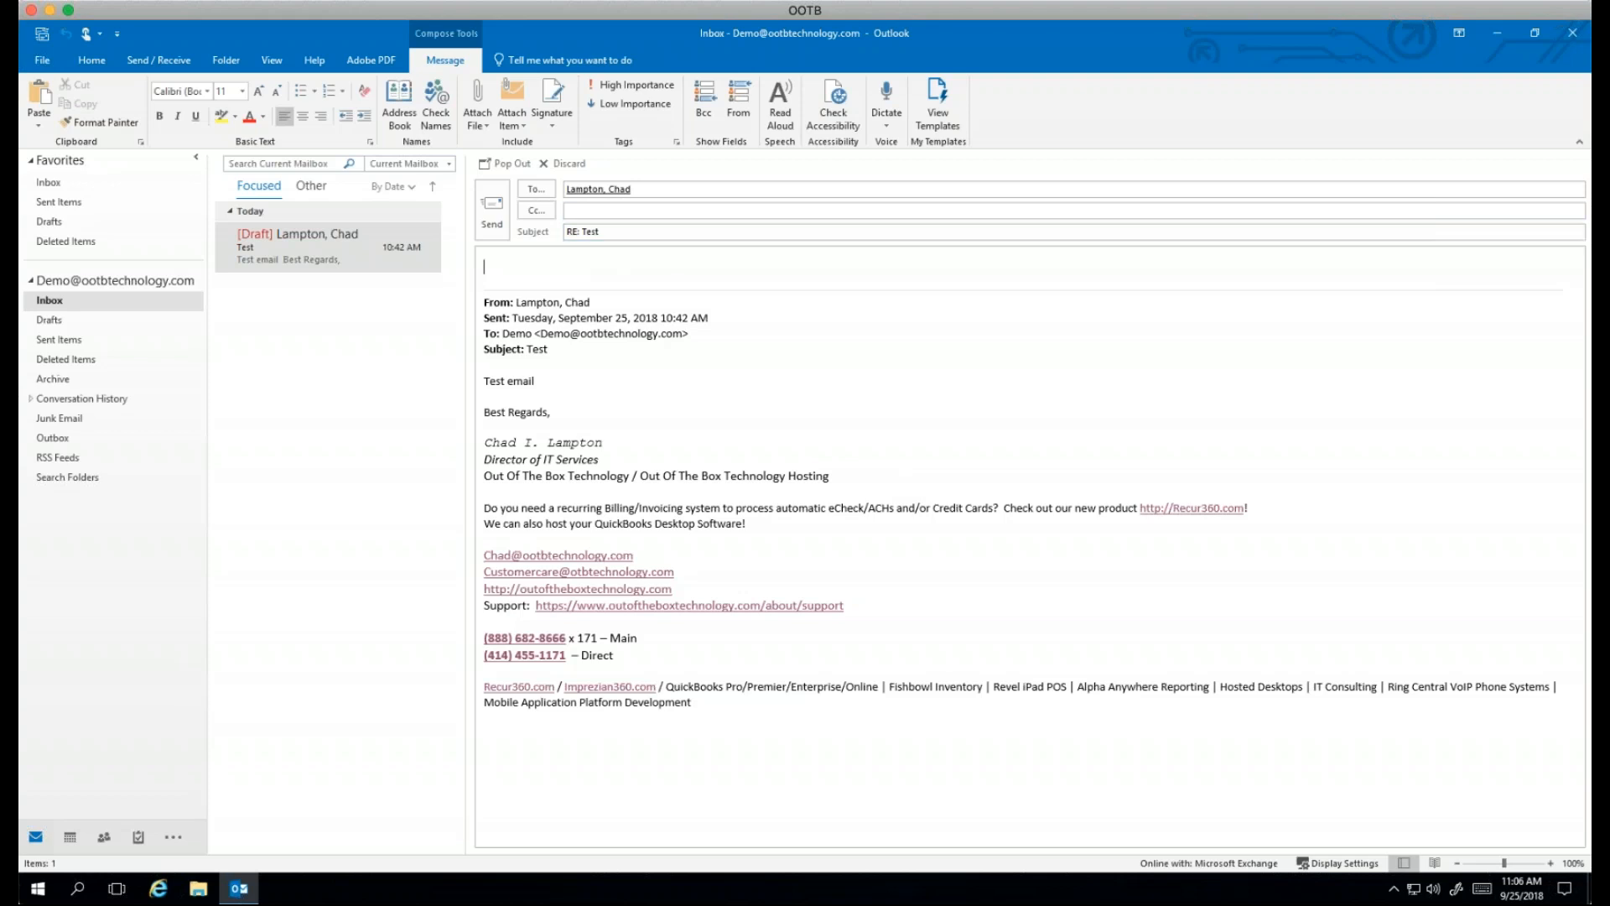
Step: Pop the RE: Test reply into its own window, then close it
click(509, 163)
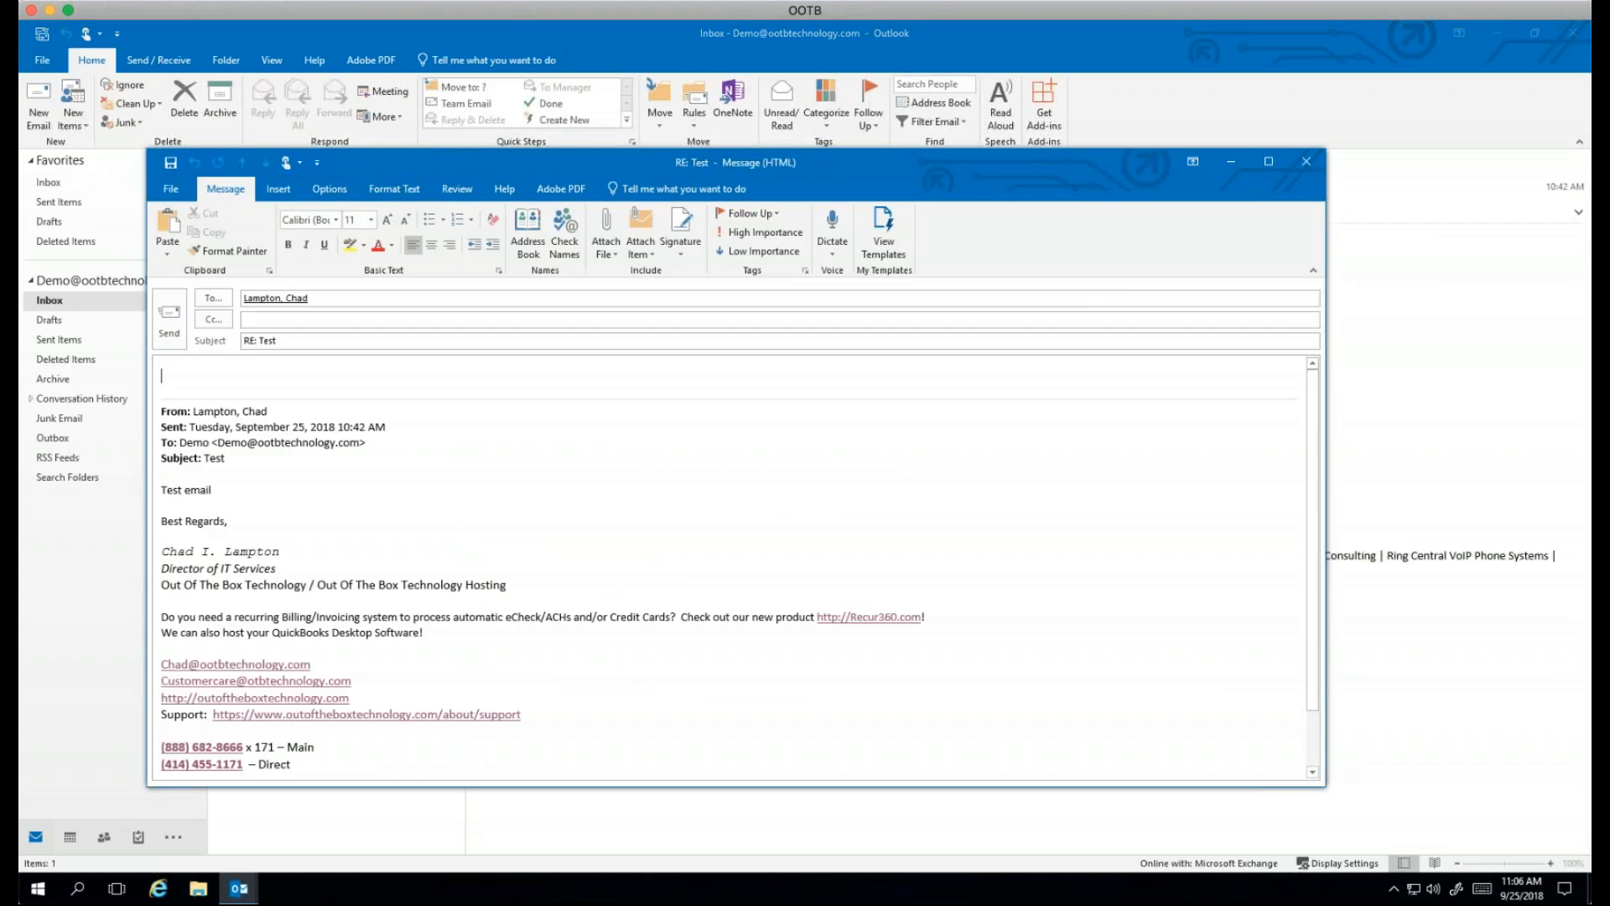
click(1306, 156)
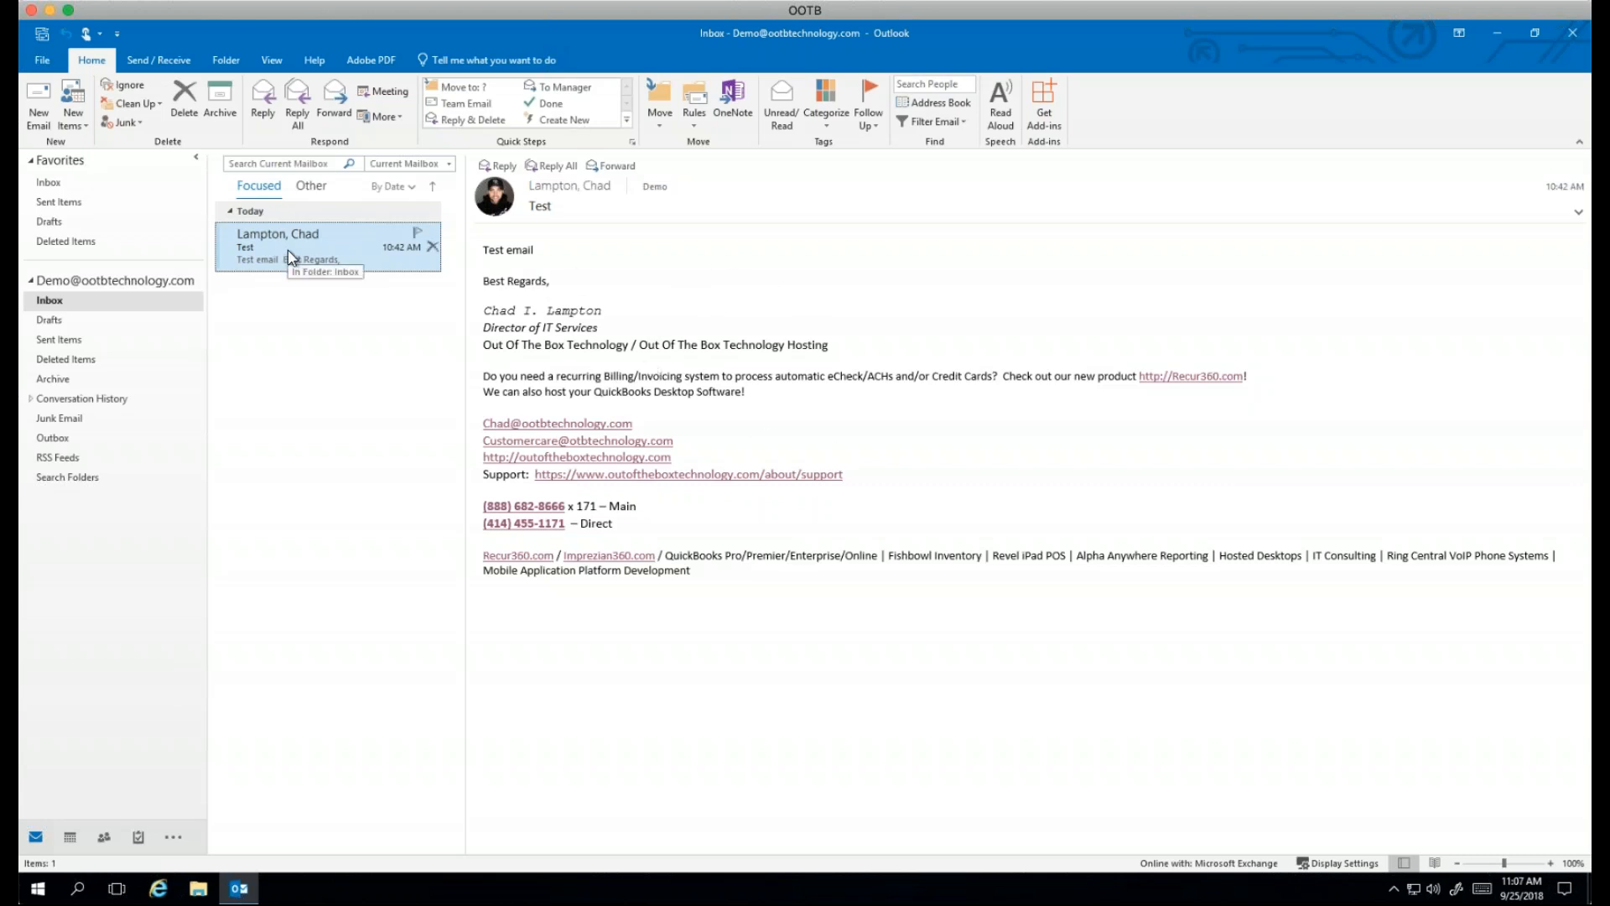
Step: Drag the Test email onto Calendar to save an appointment on 9/26/2018, 11:30 AM–12:00 PM
drag(289, 250, 82, 839)
drag(74, 837, 74, 837)
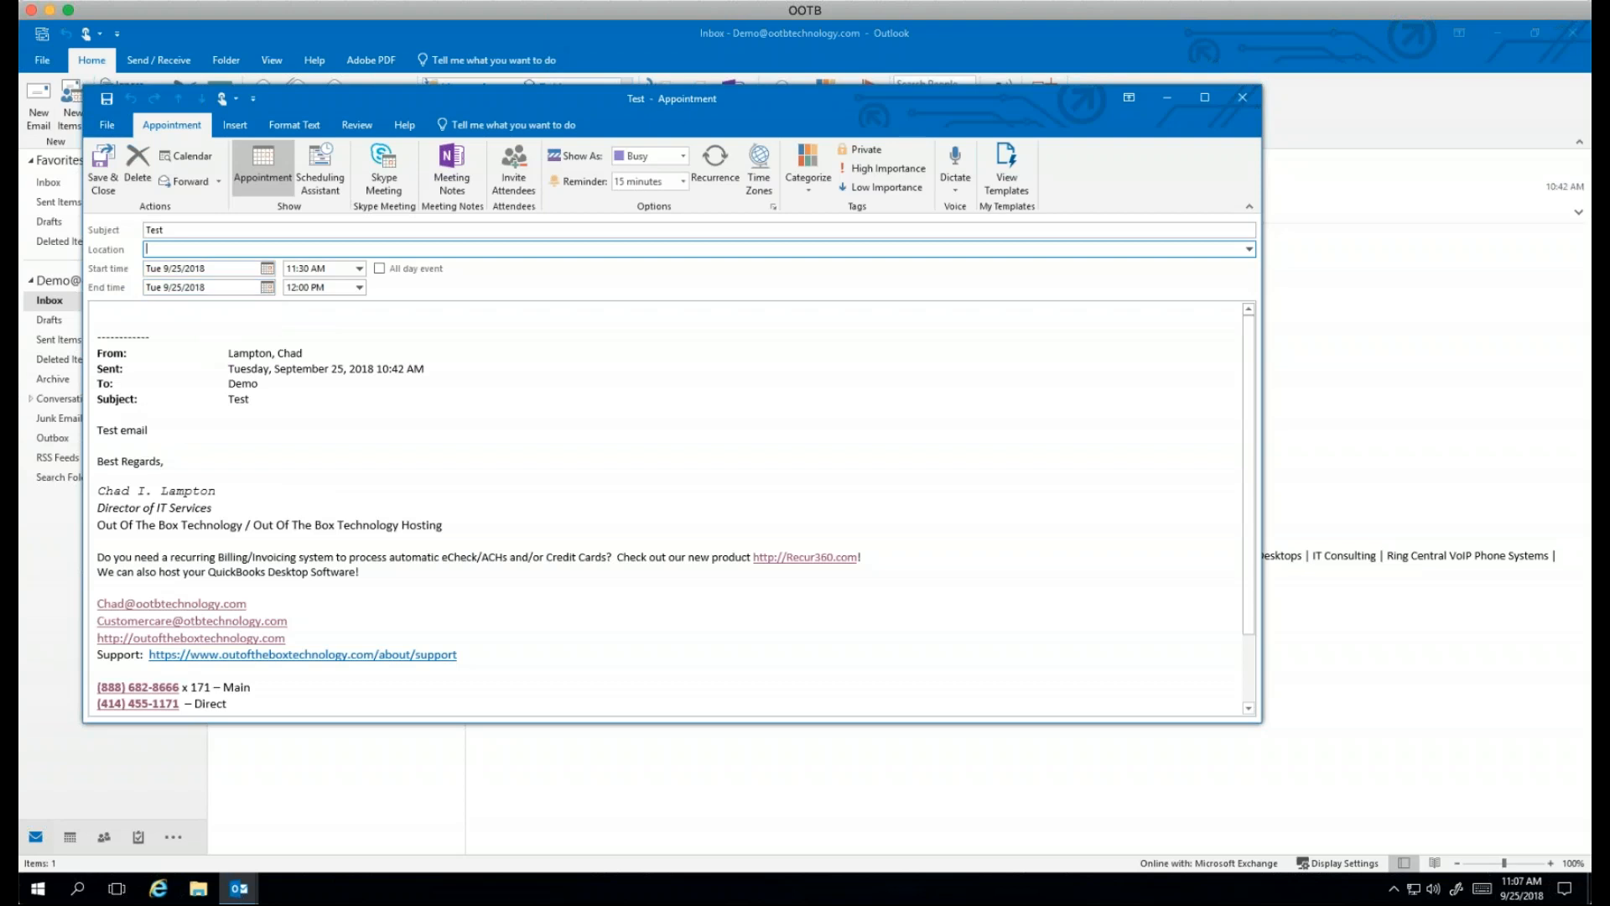
click(266, 270)
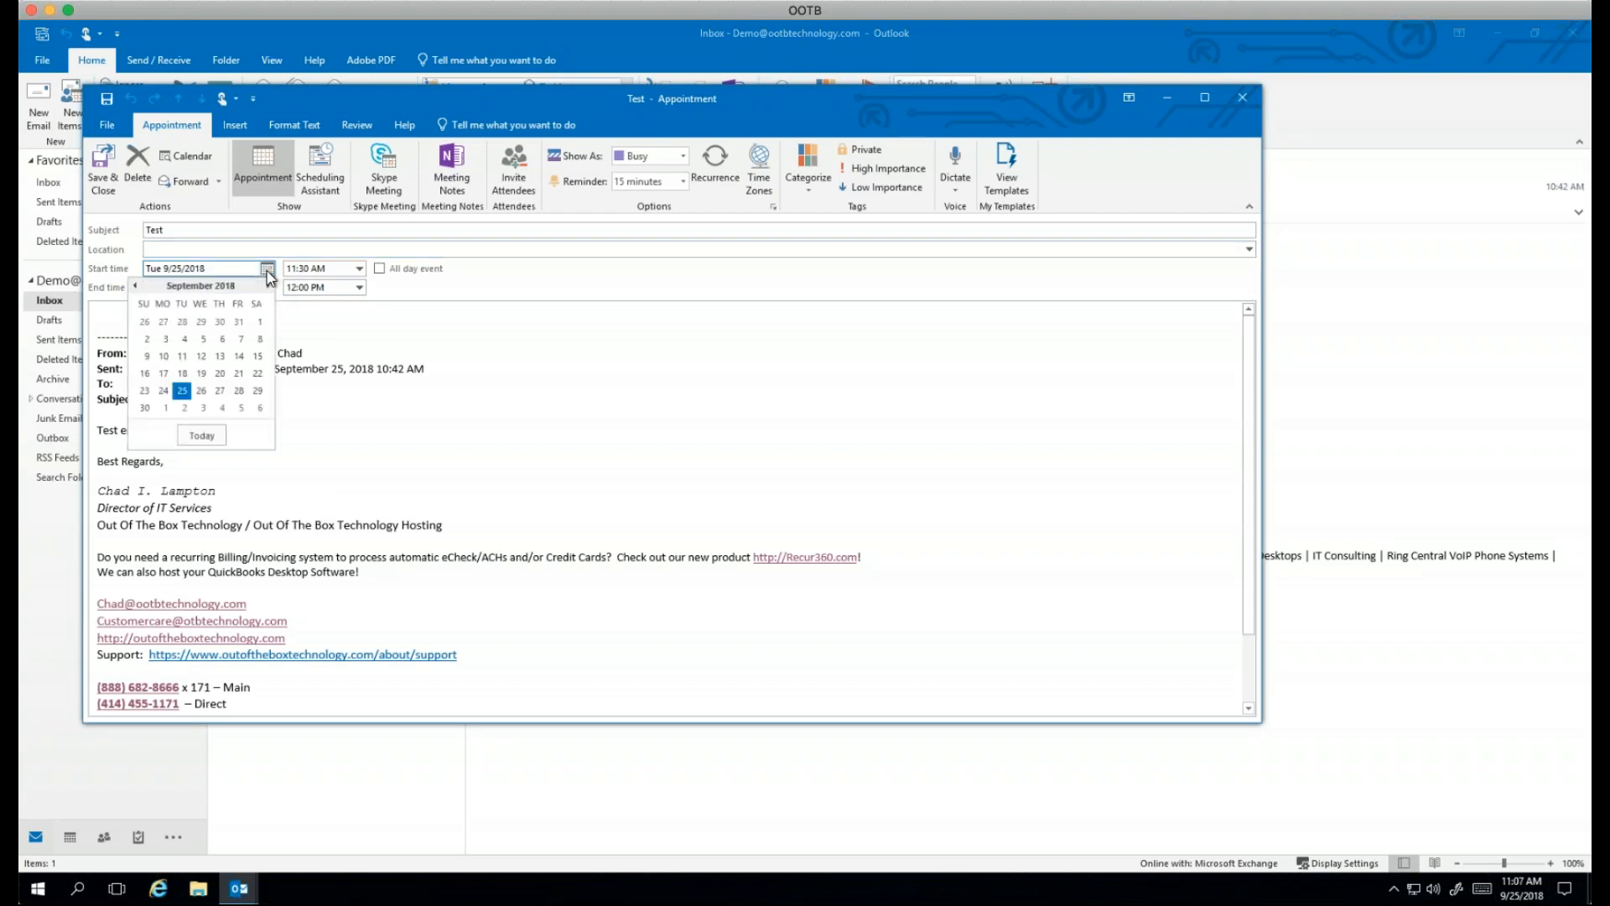
click(201, 390)
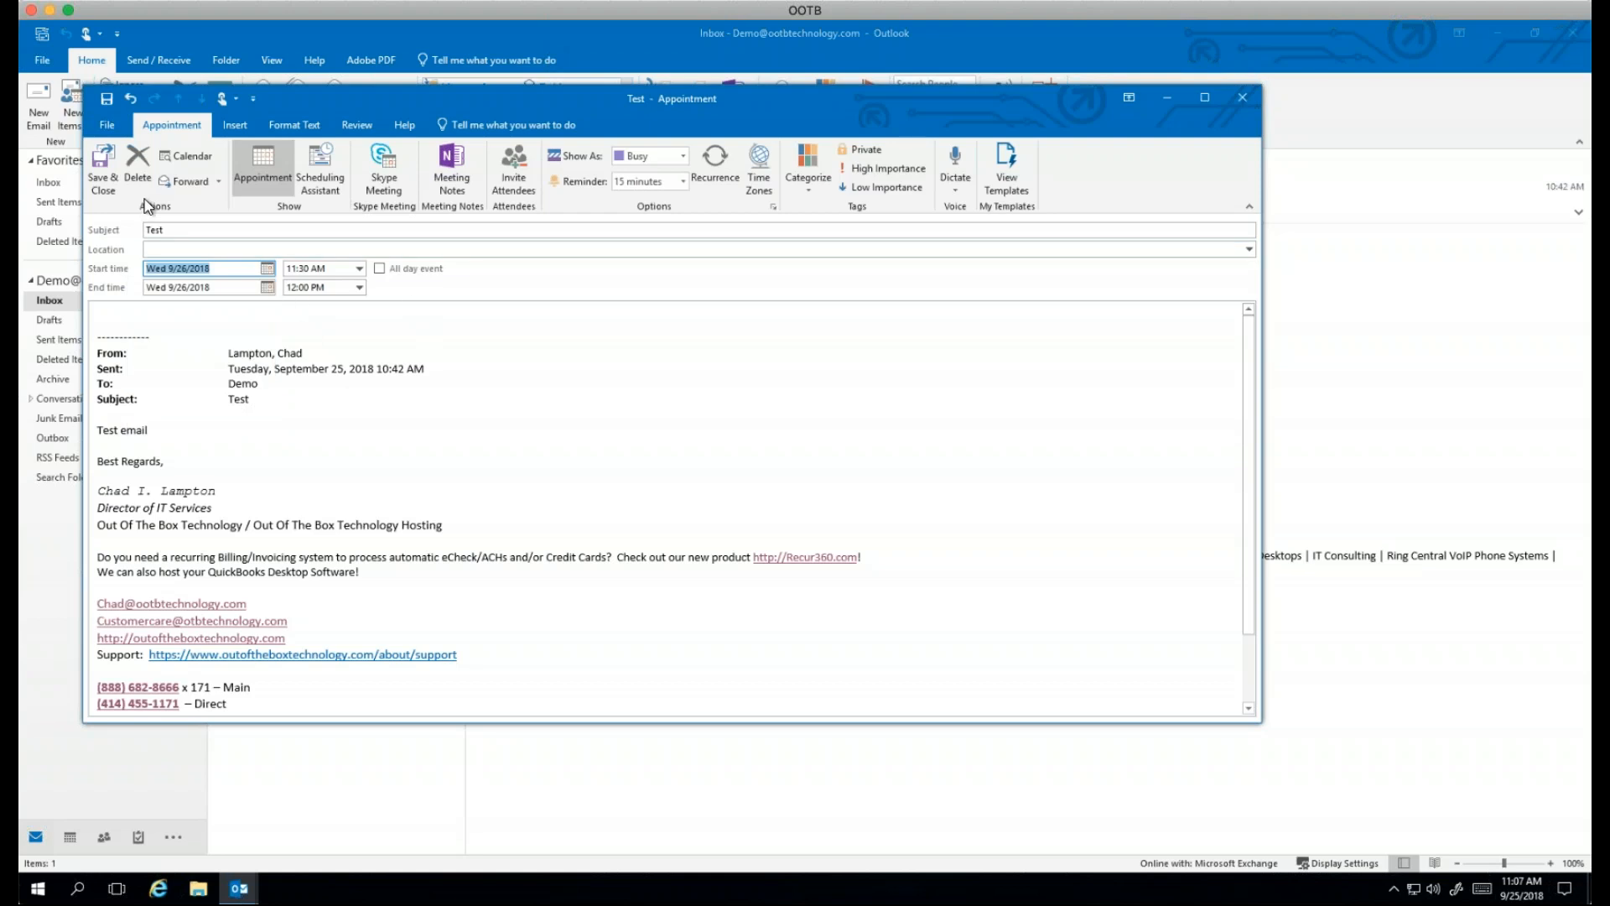
click(119, 173)
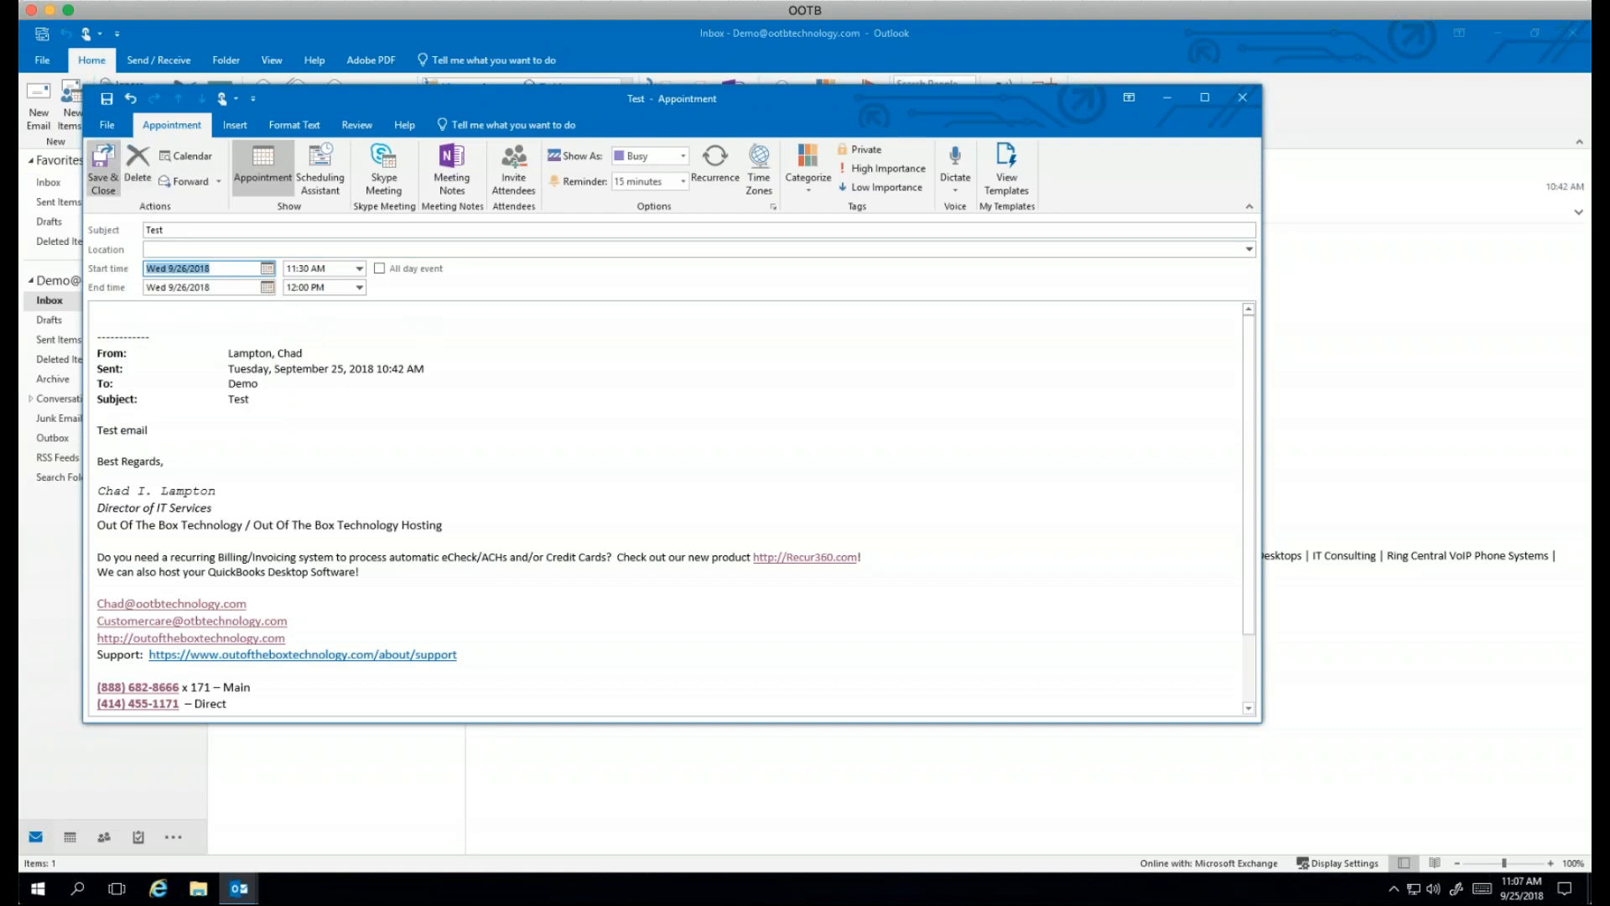
click(69, 840)
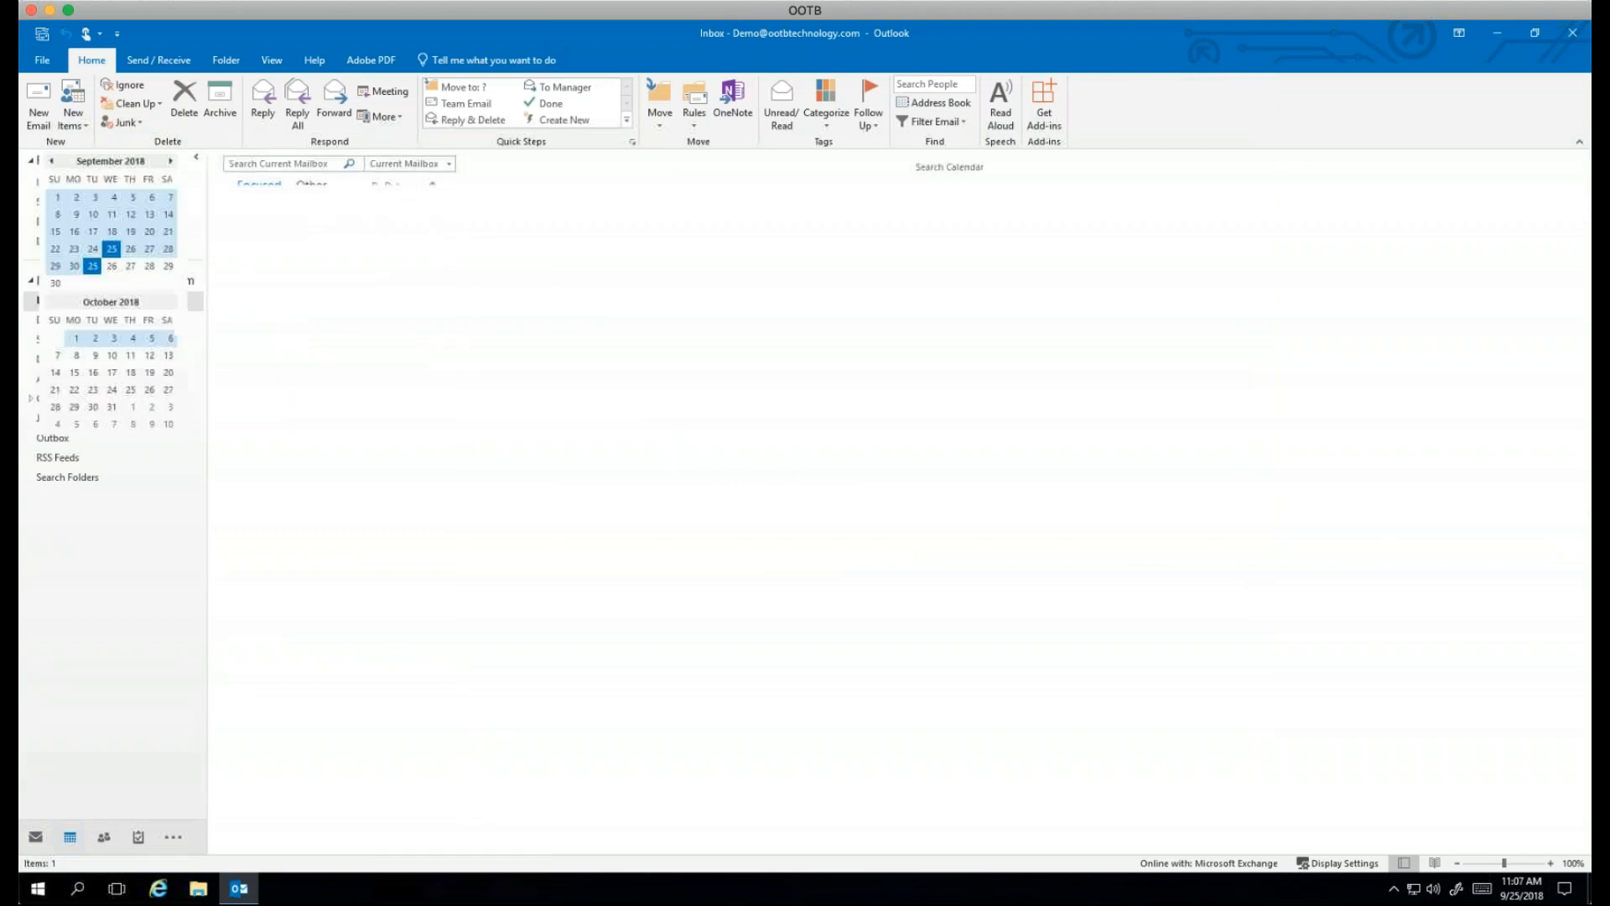
Step: View the Test appointment on Wednesday, September 26, then return to Mail
click(111, 266)
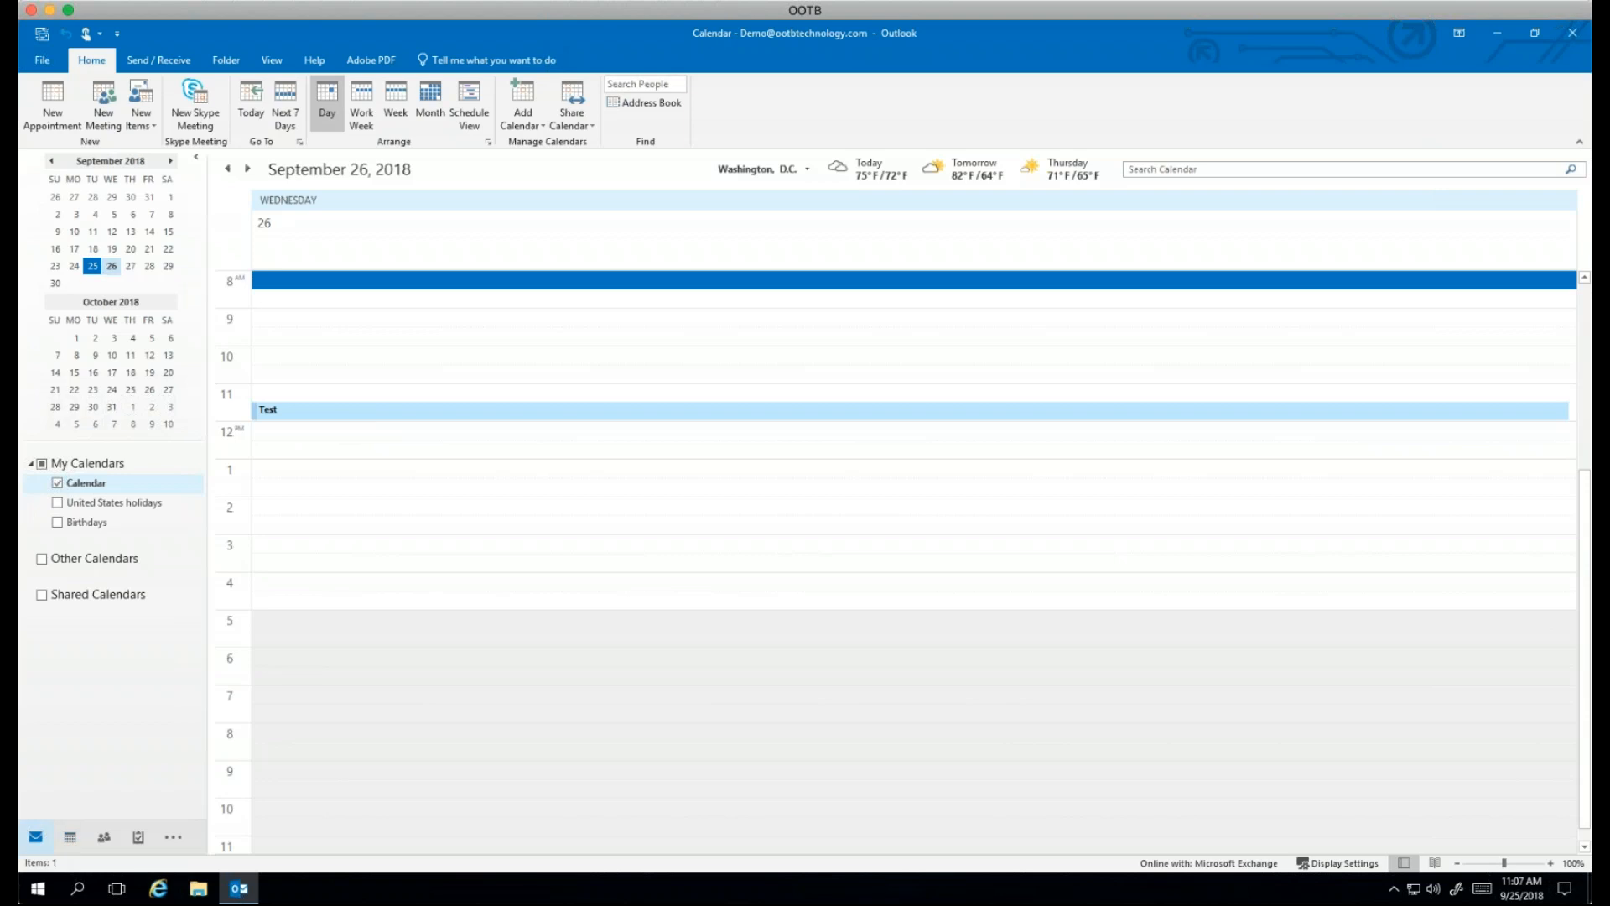
click(35, 837)
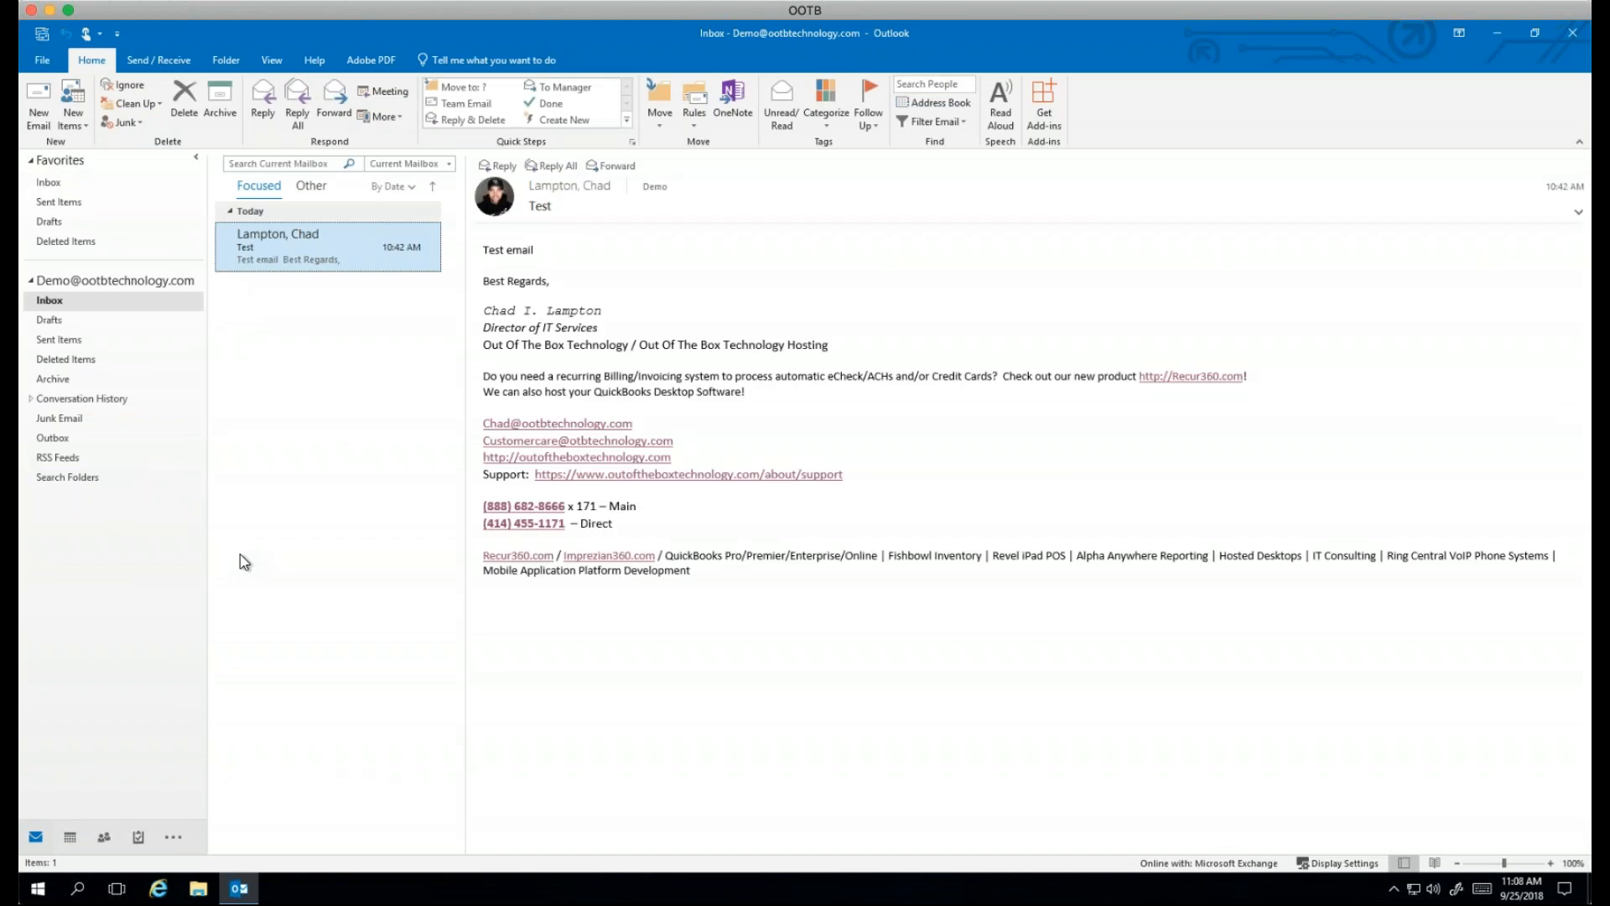
Step: Start a new email and resolve the Customer Care e-mail address in the To field
click(42, 111)
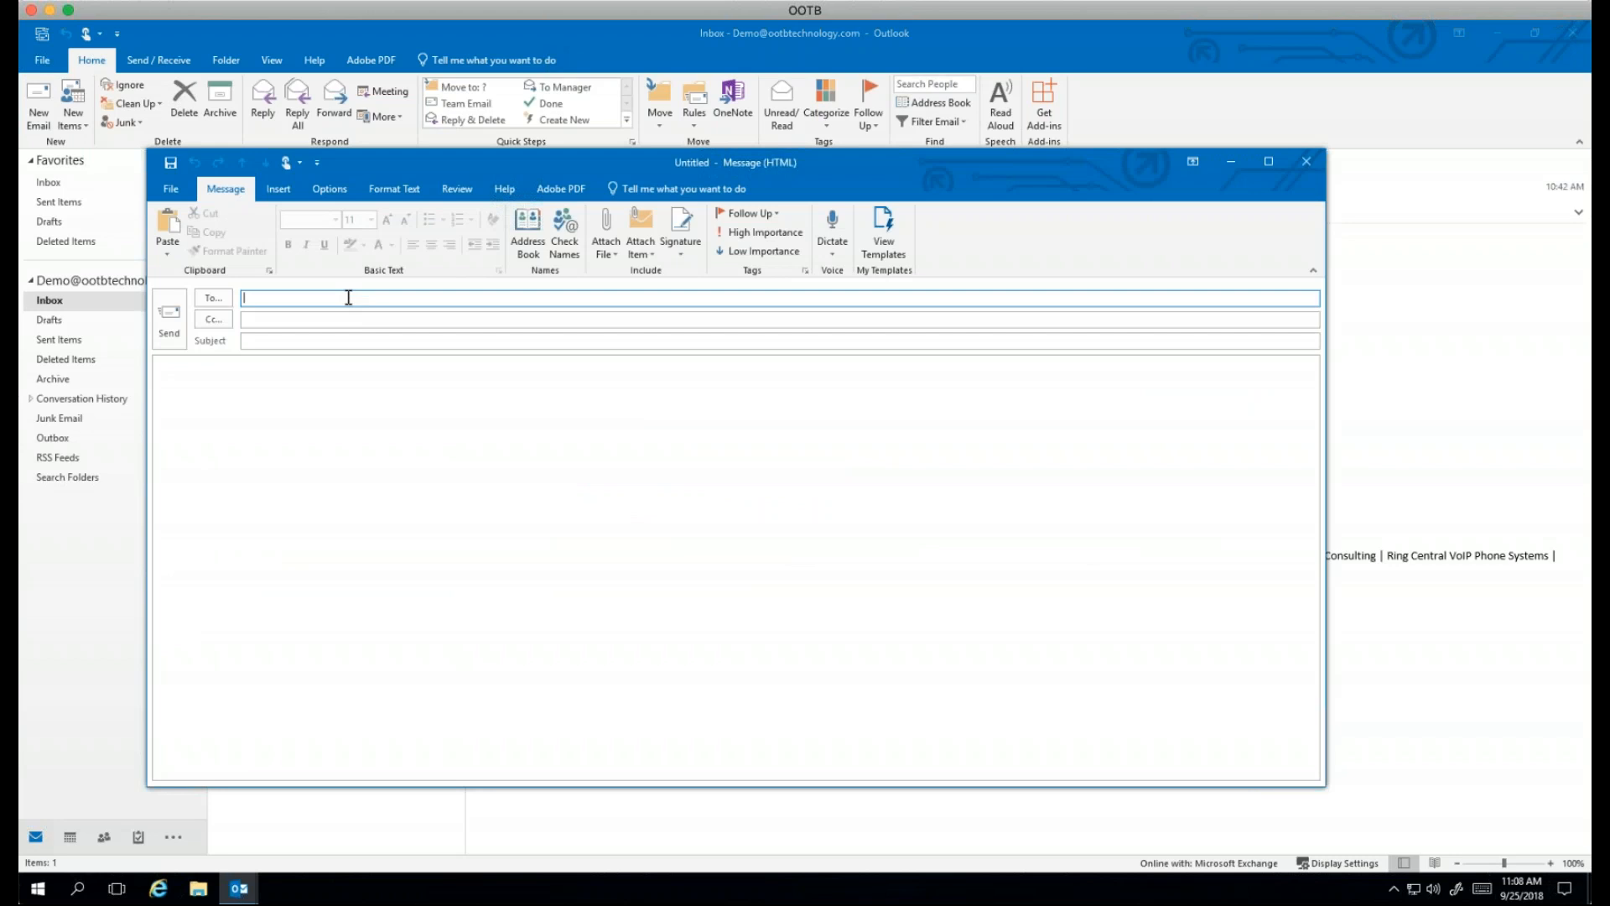
text(c)
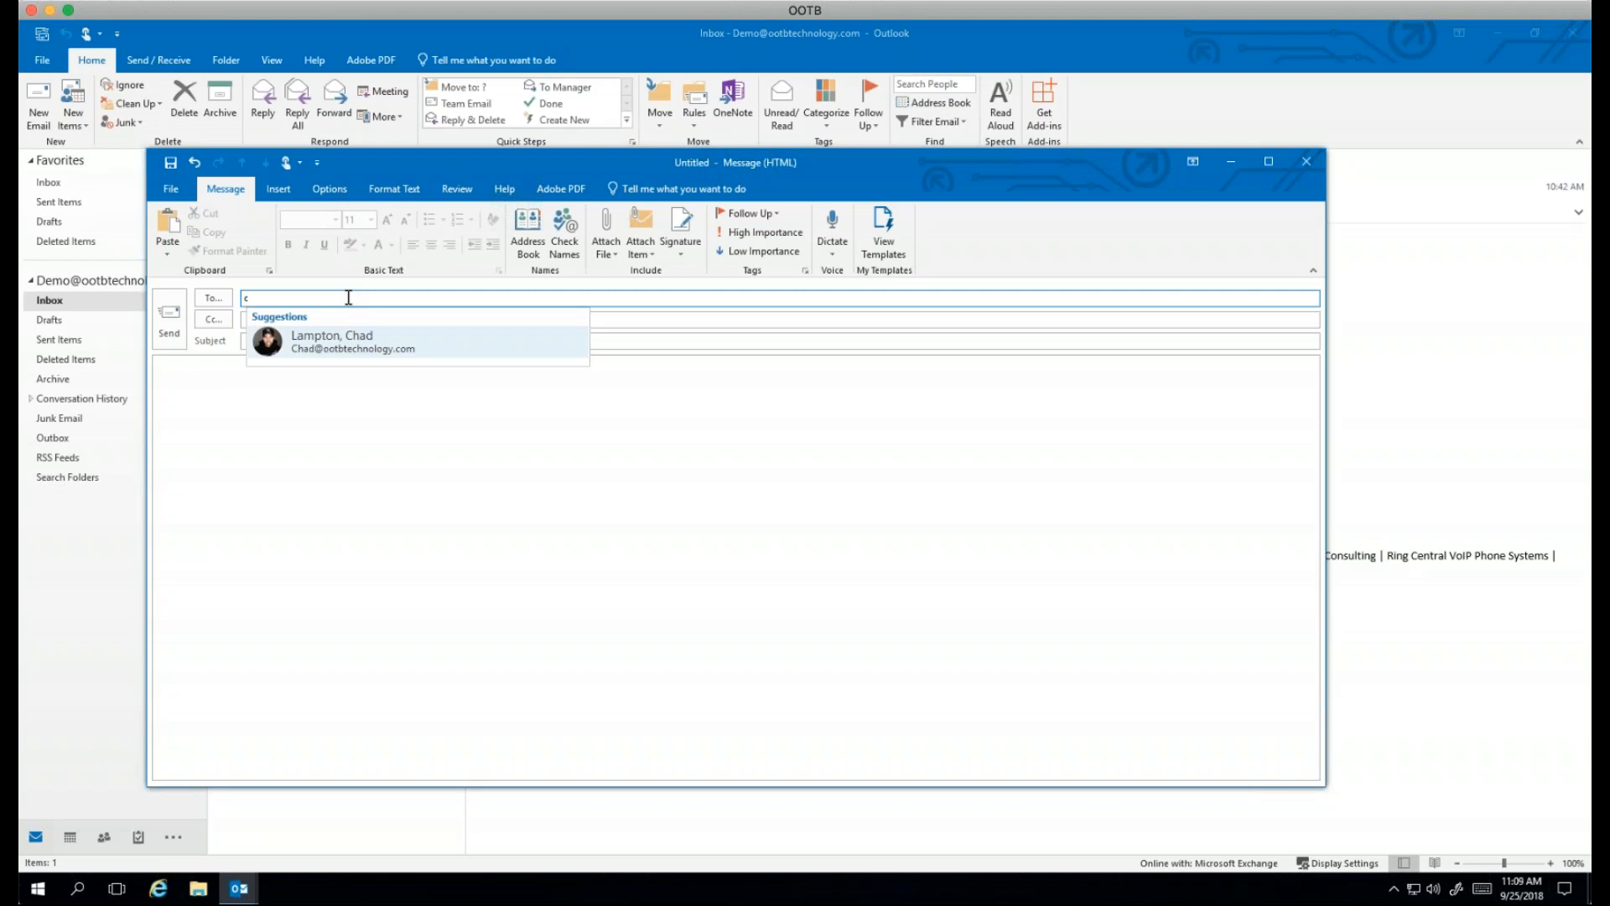
key(BackSpace)
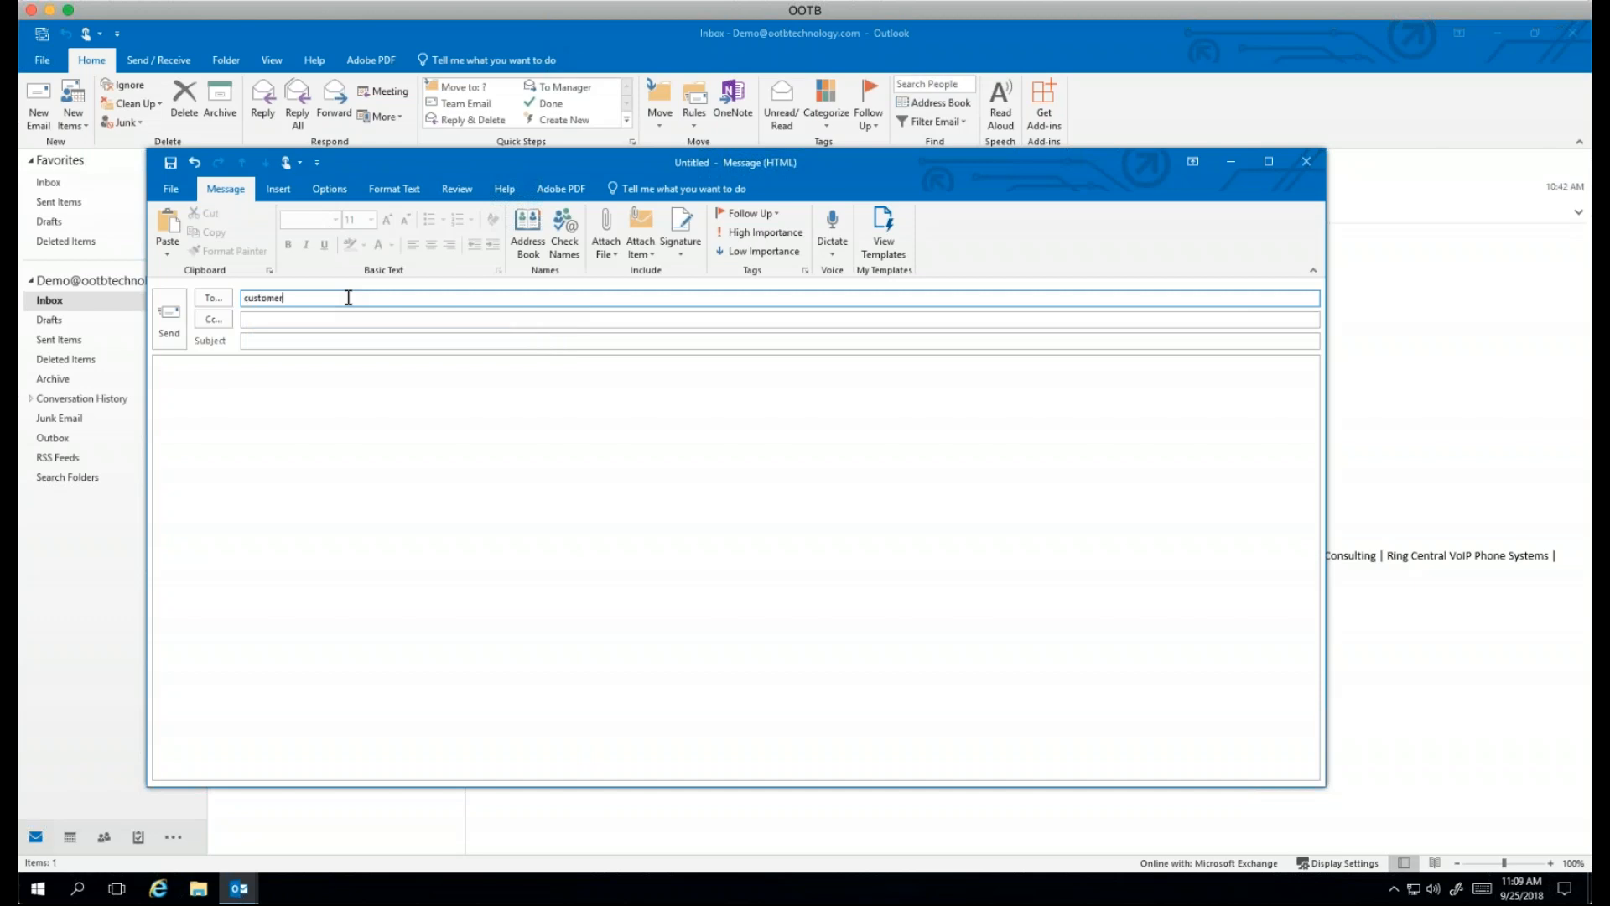
key(ctrl+k)
Step: Review the expanded Customer Care contact card, then close the unsent draft
mouse_move(296, 304)
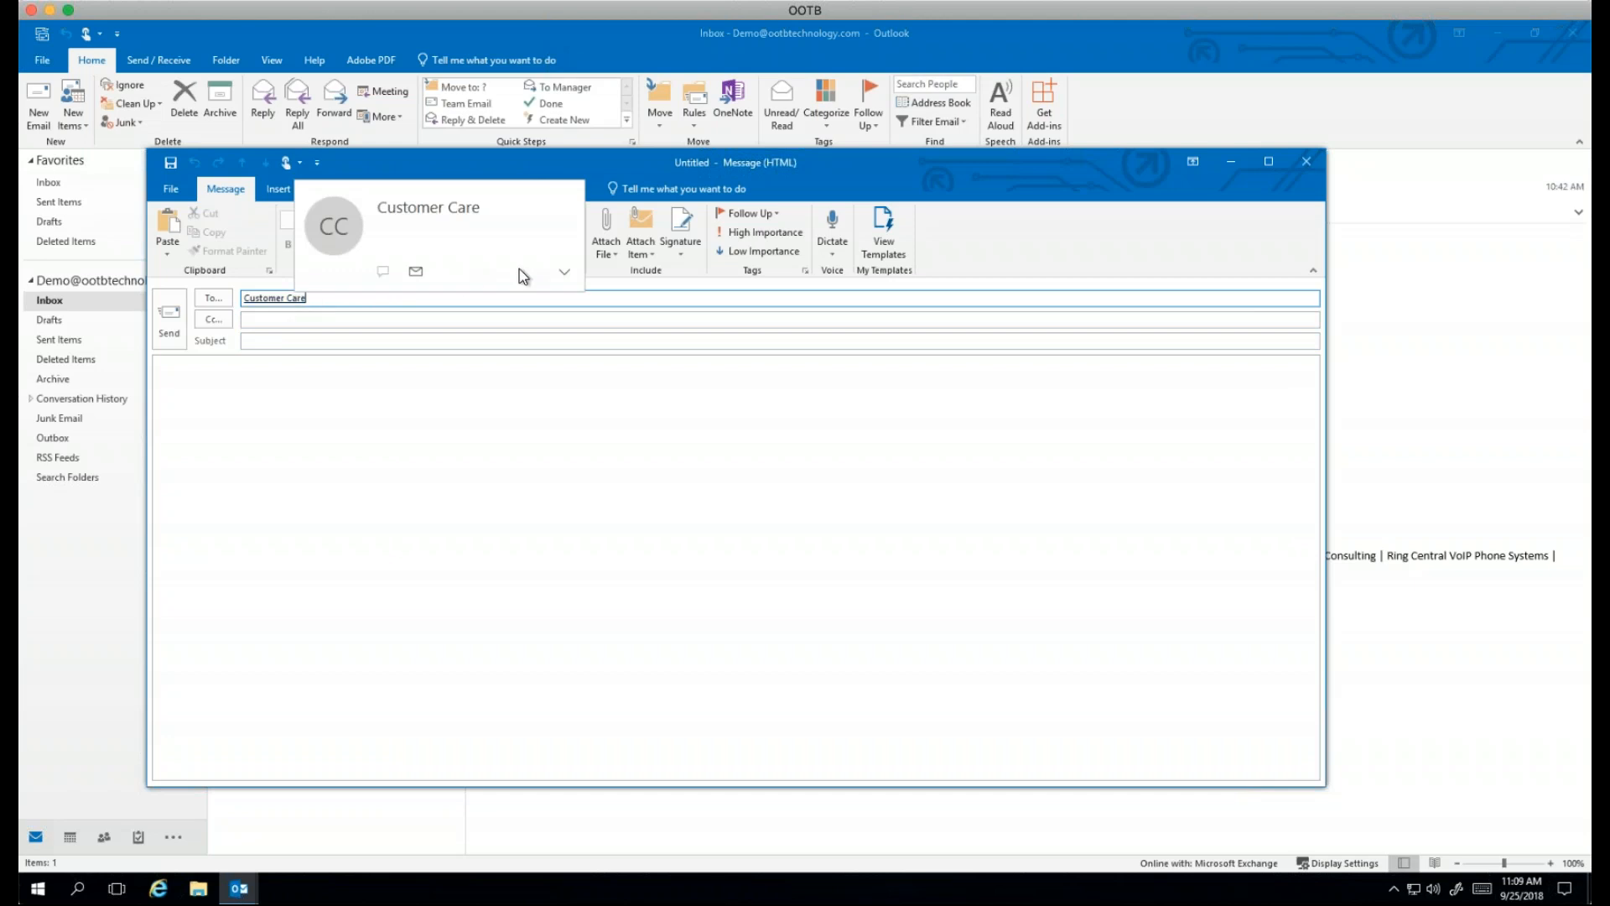
click(565, 274)
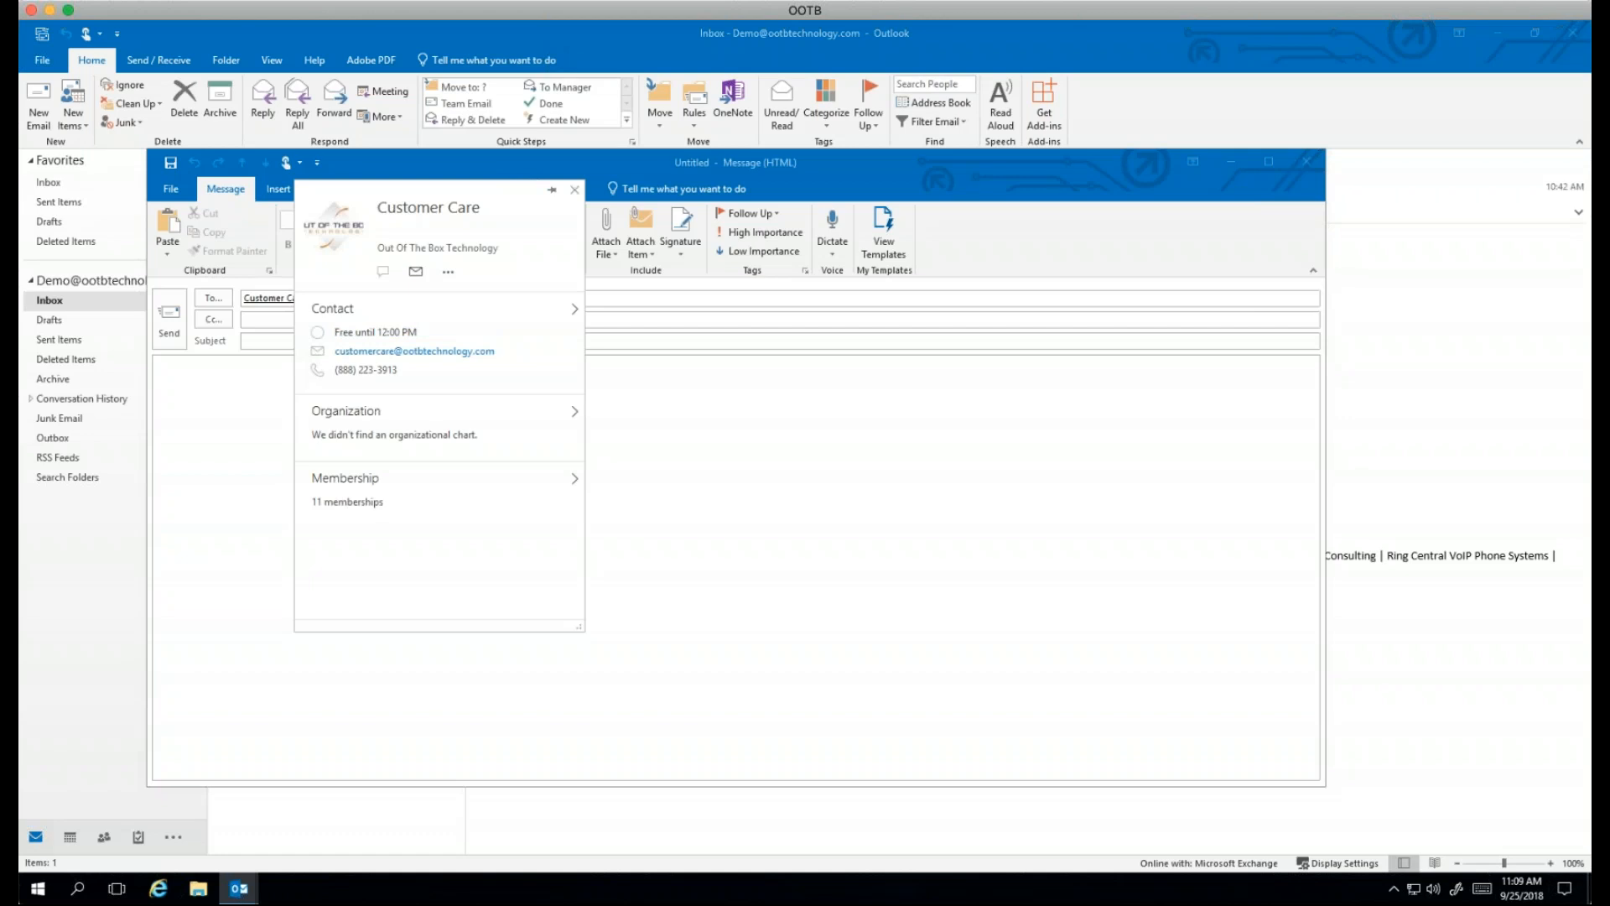
click(575, 190)
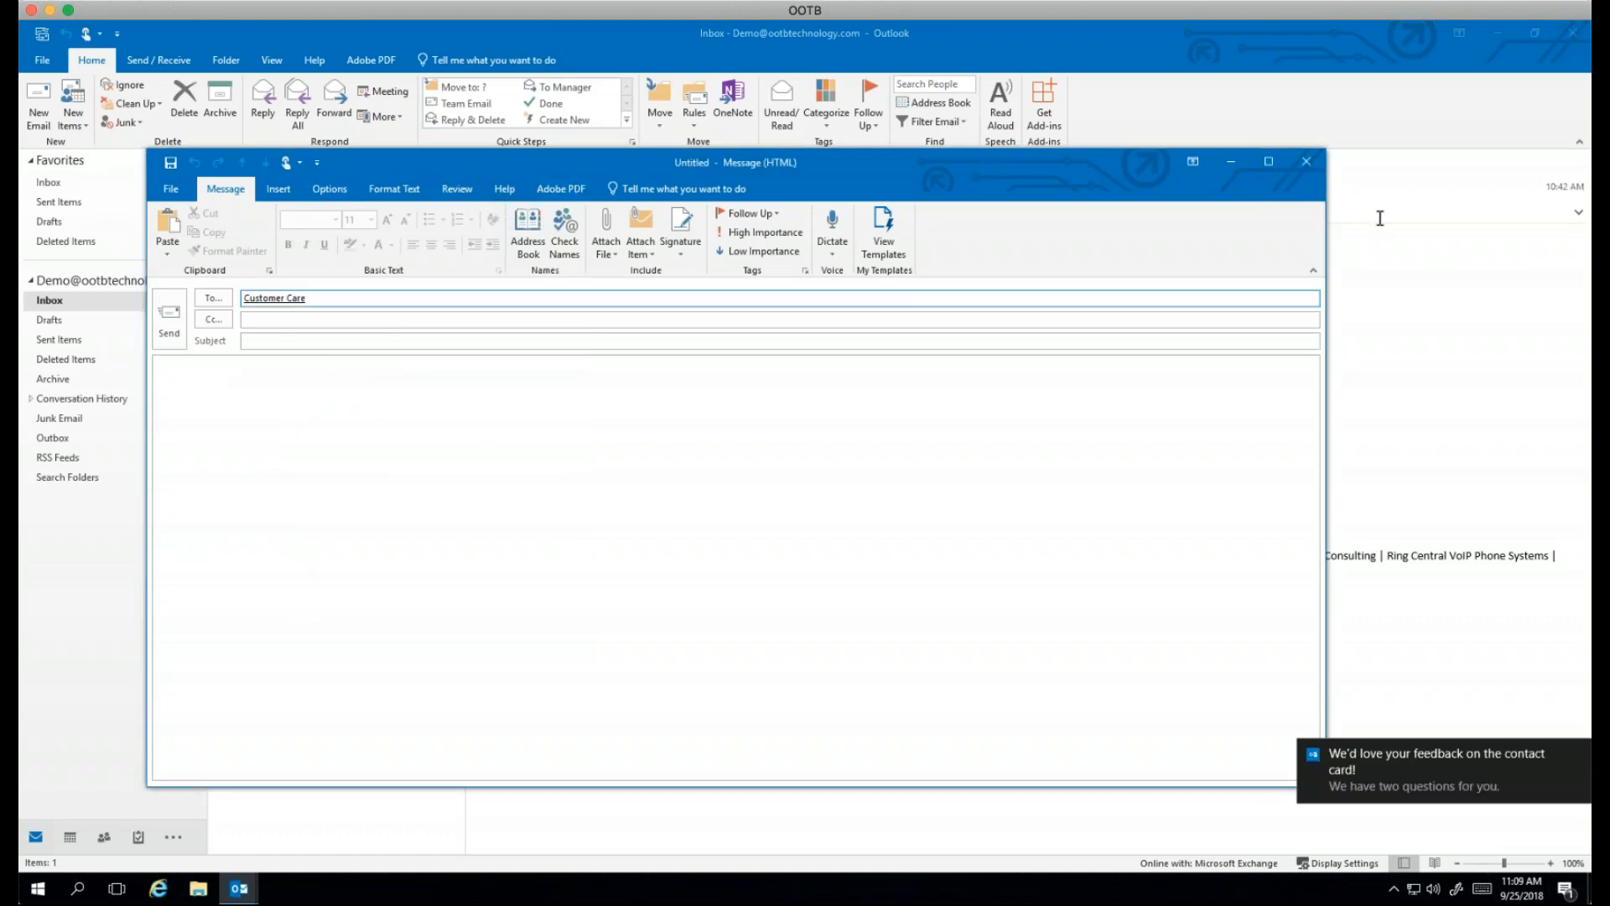
click(1305, 164)
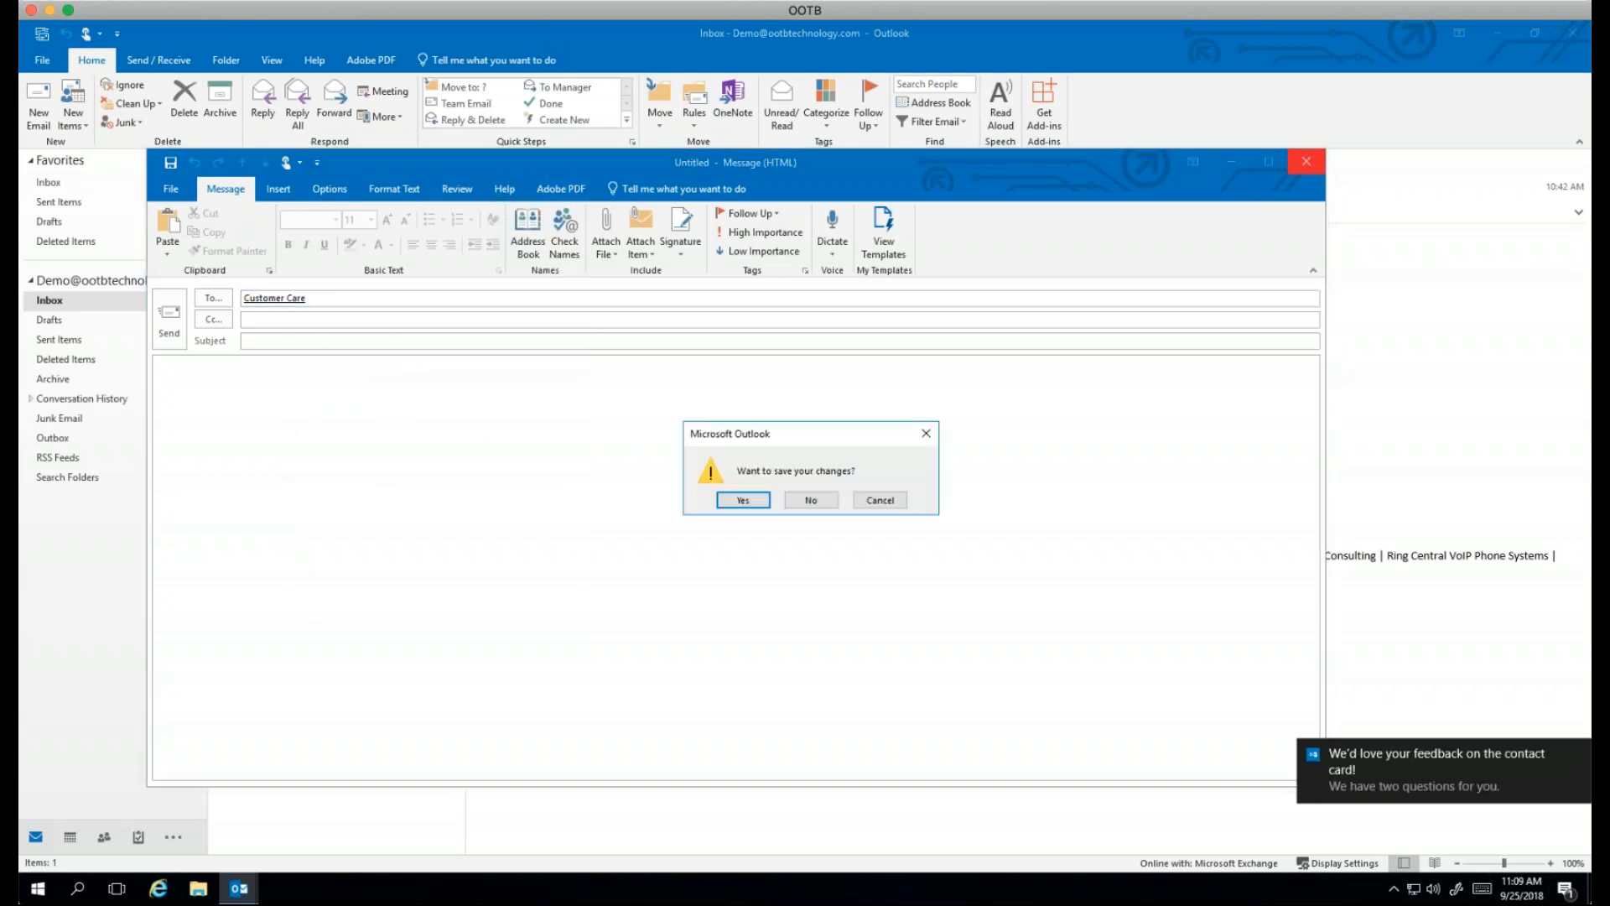
Step: Discard the unsaved Customer Care draft and bring up the View ribbon's layout options
click(815, 503)
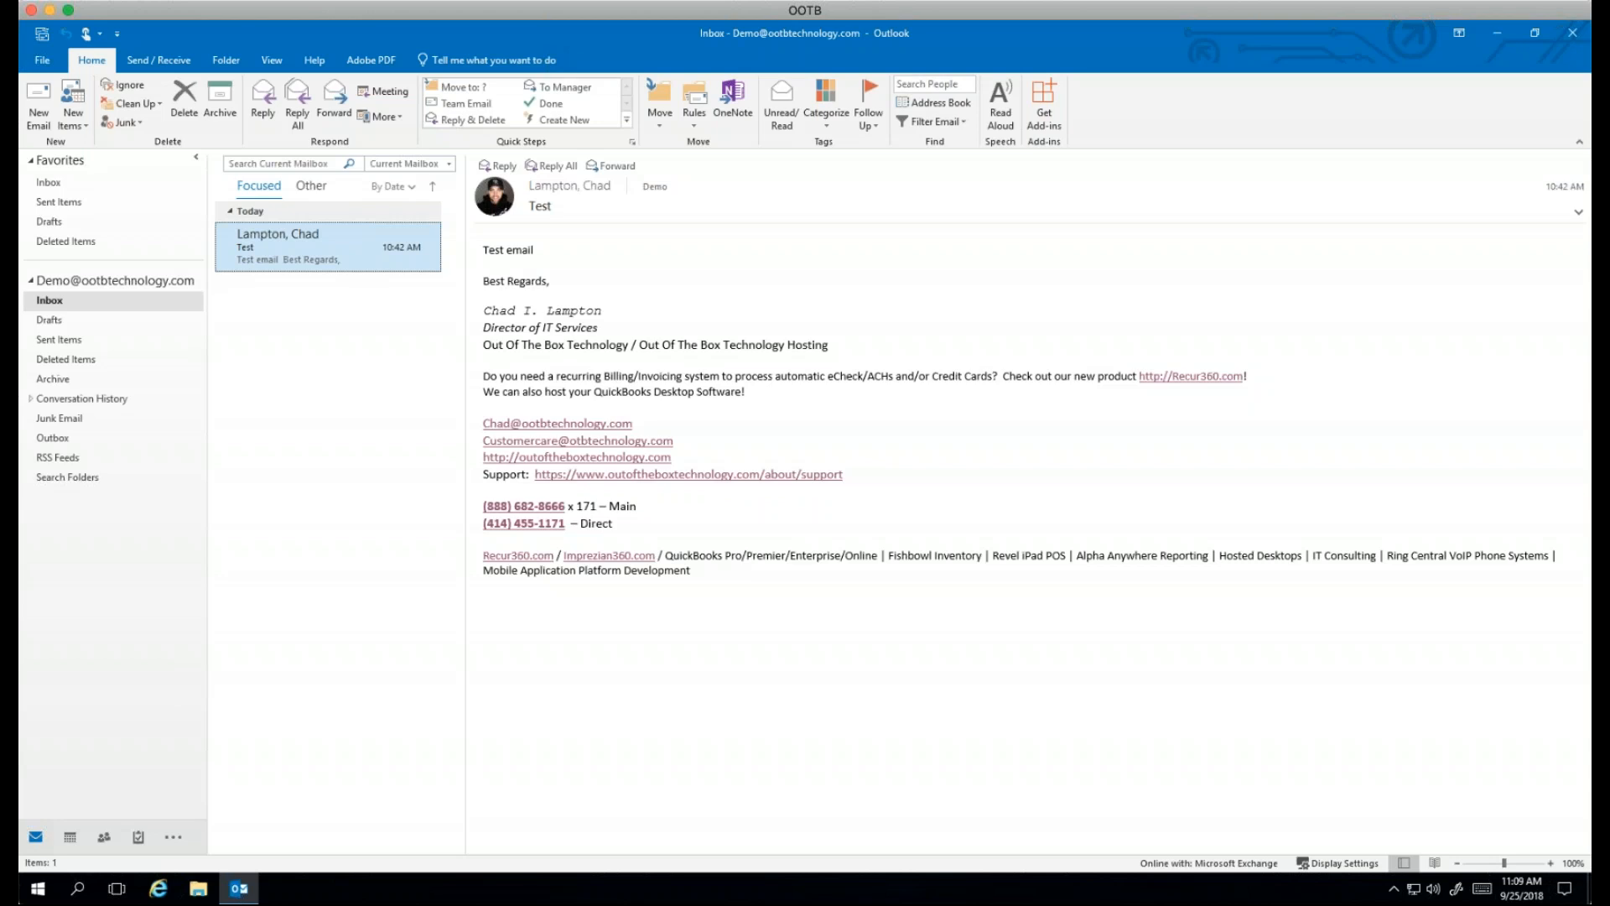
click(268, 60)
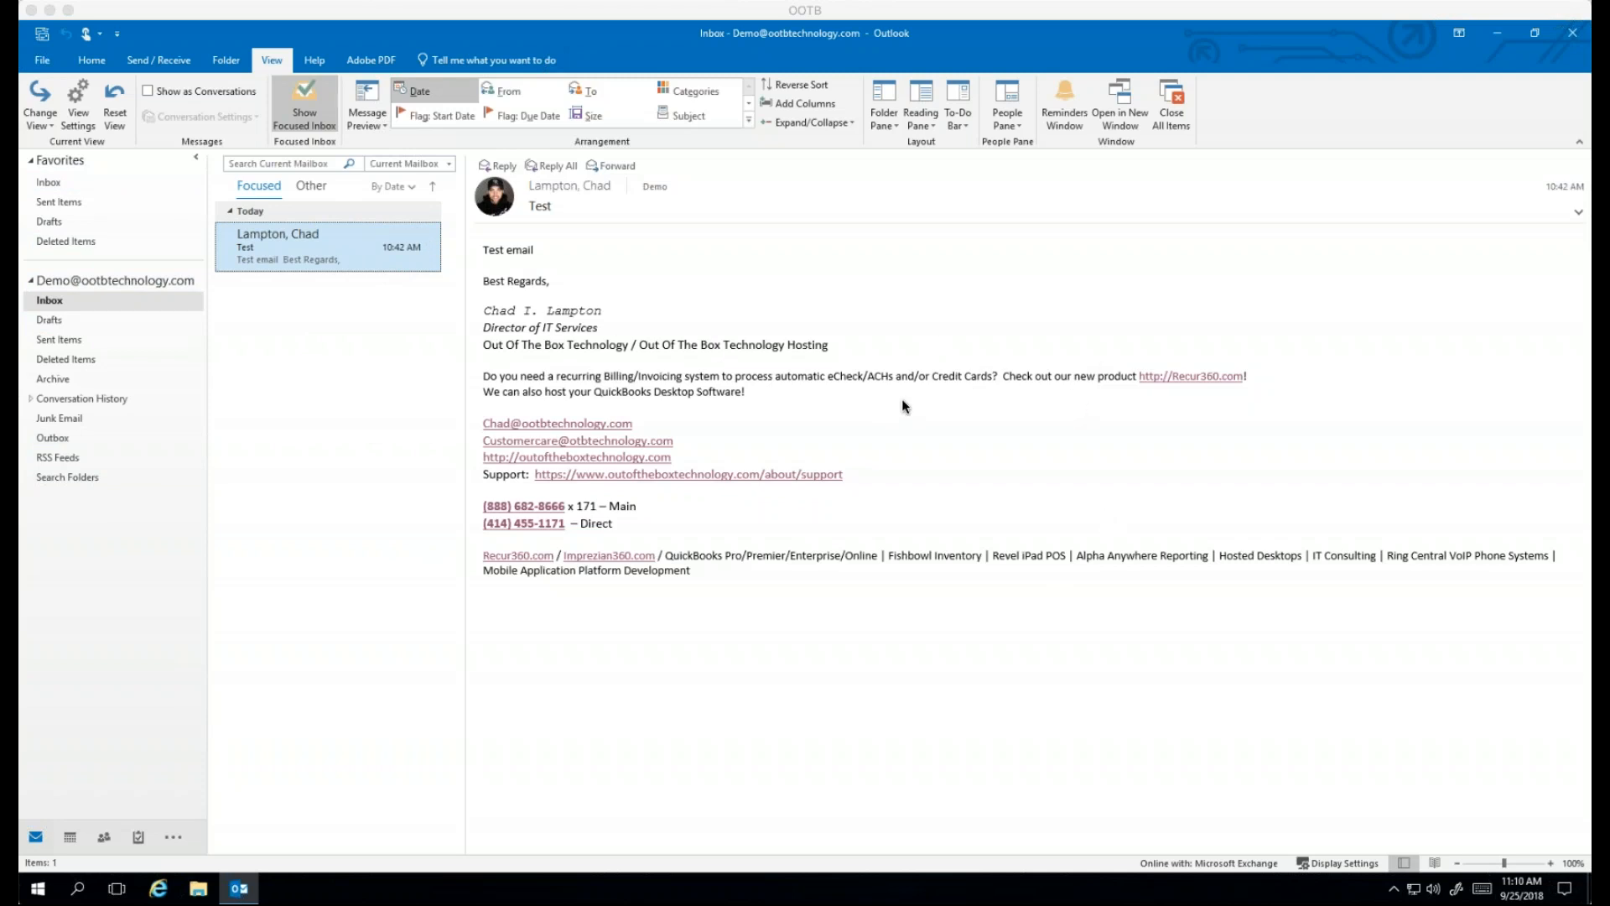
click(924, 116)
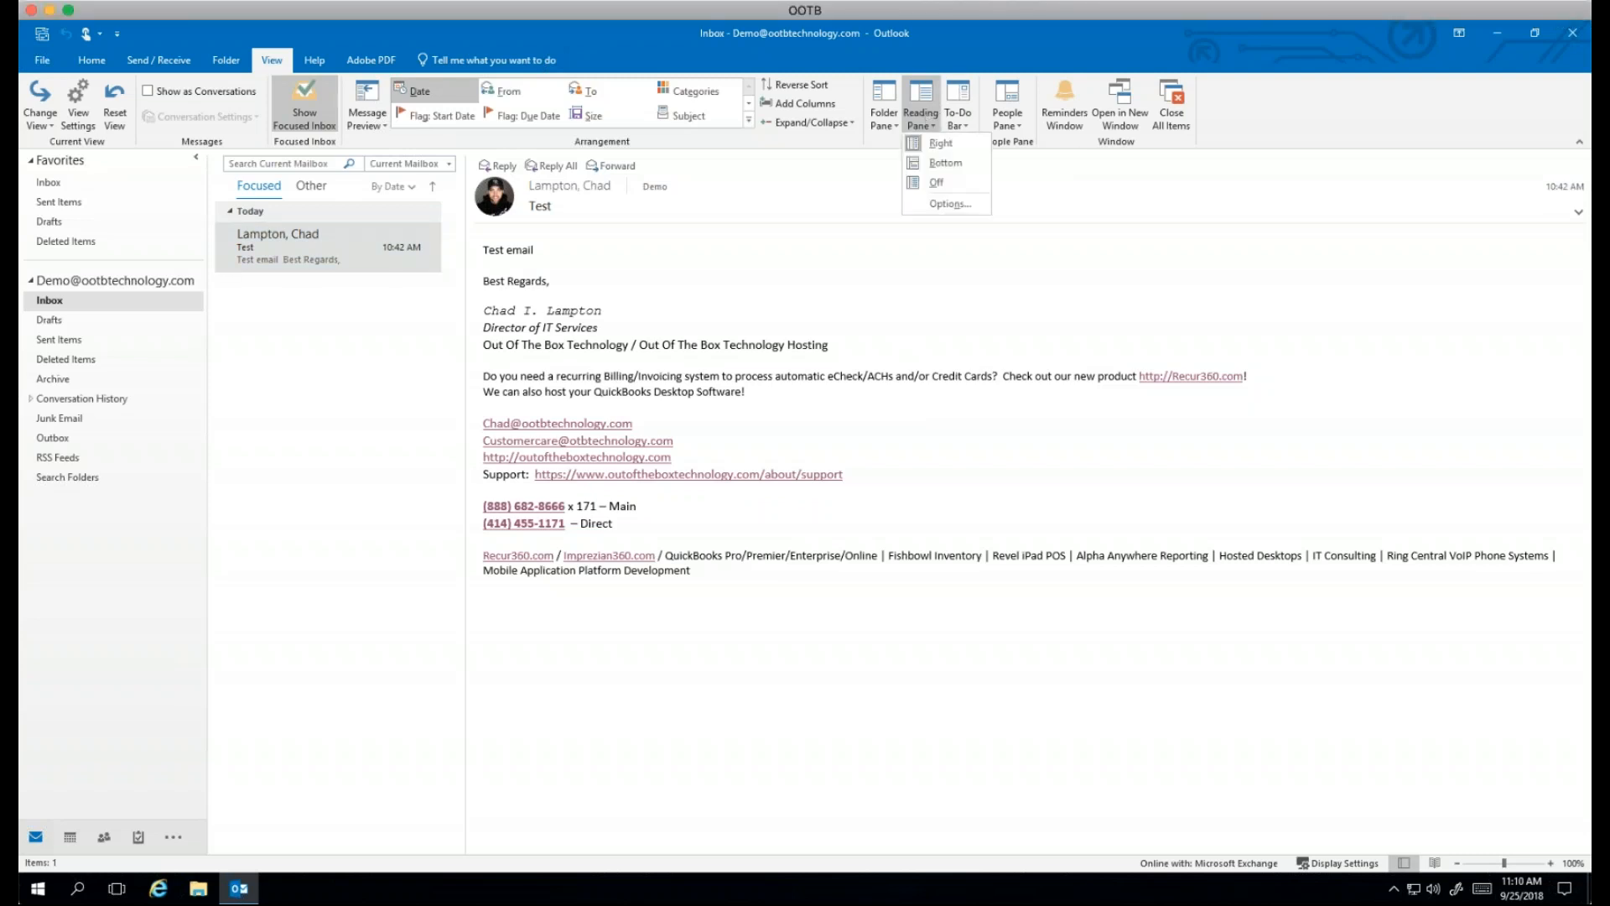
click(943, 166)
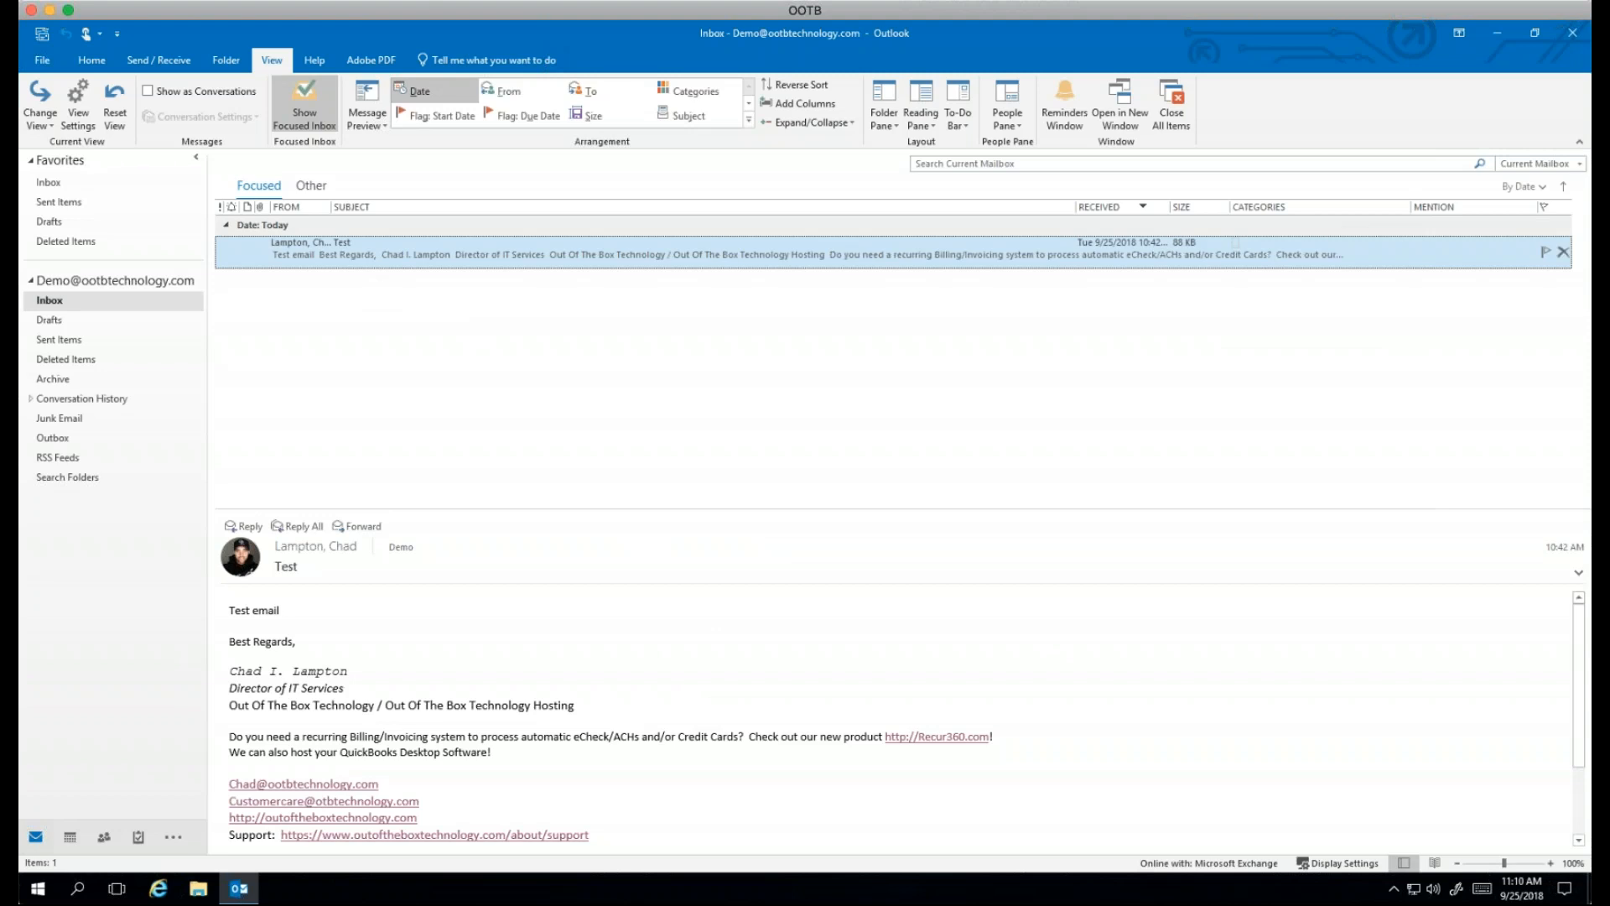
click(907, 126)
click(950, 179)
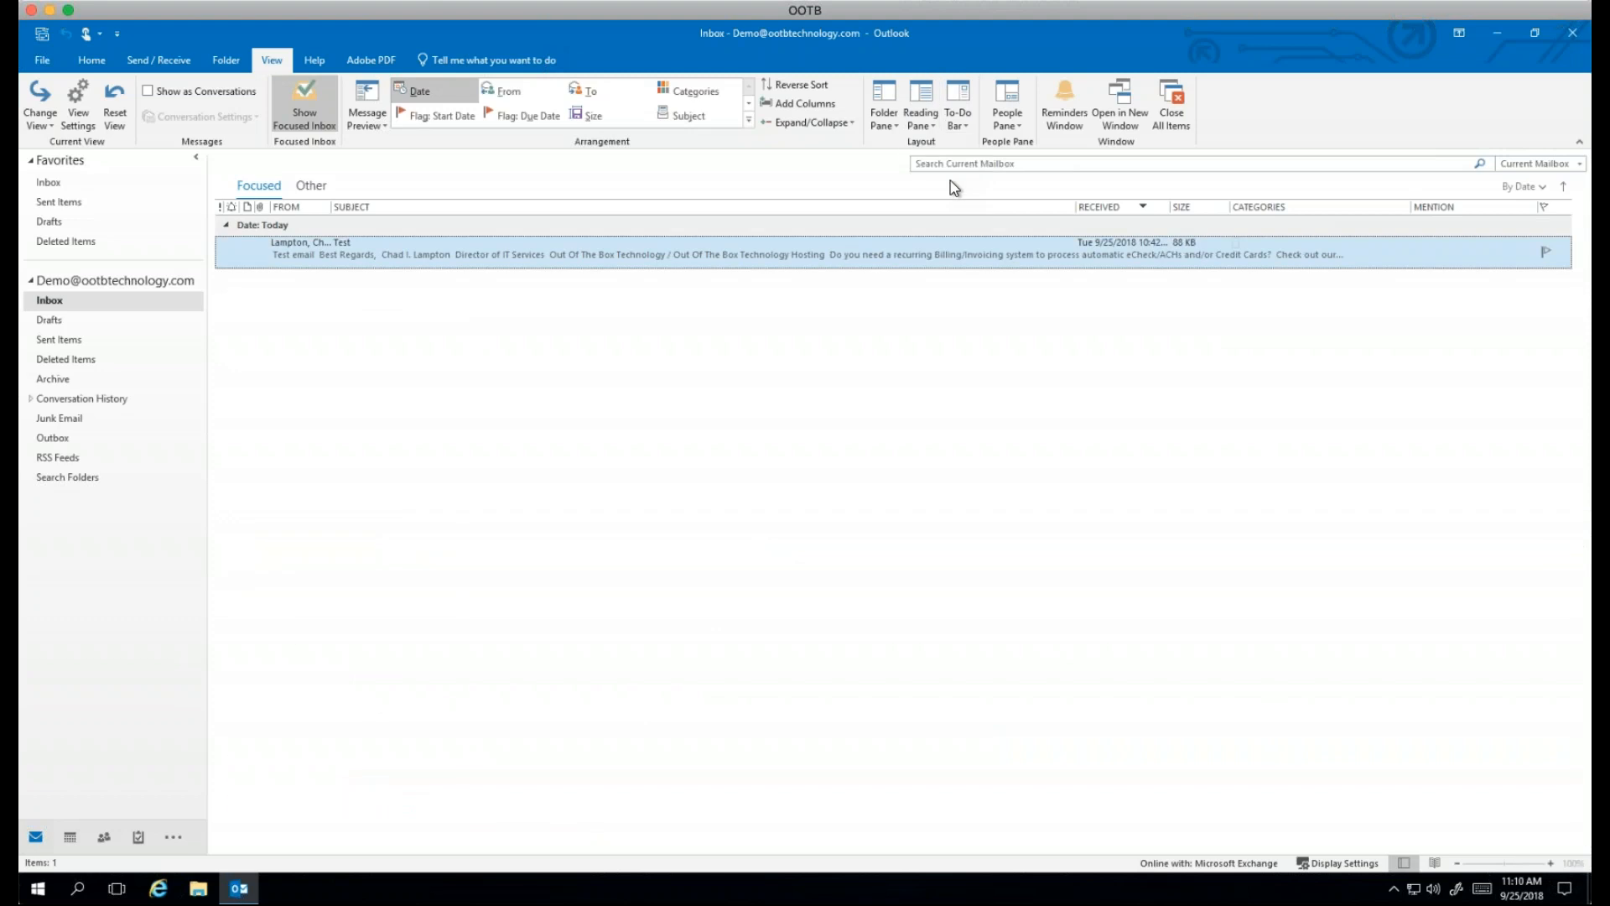
click(920, 119)
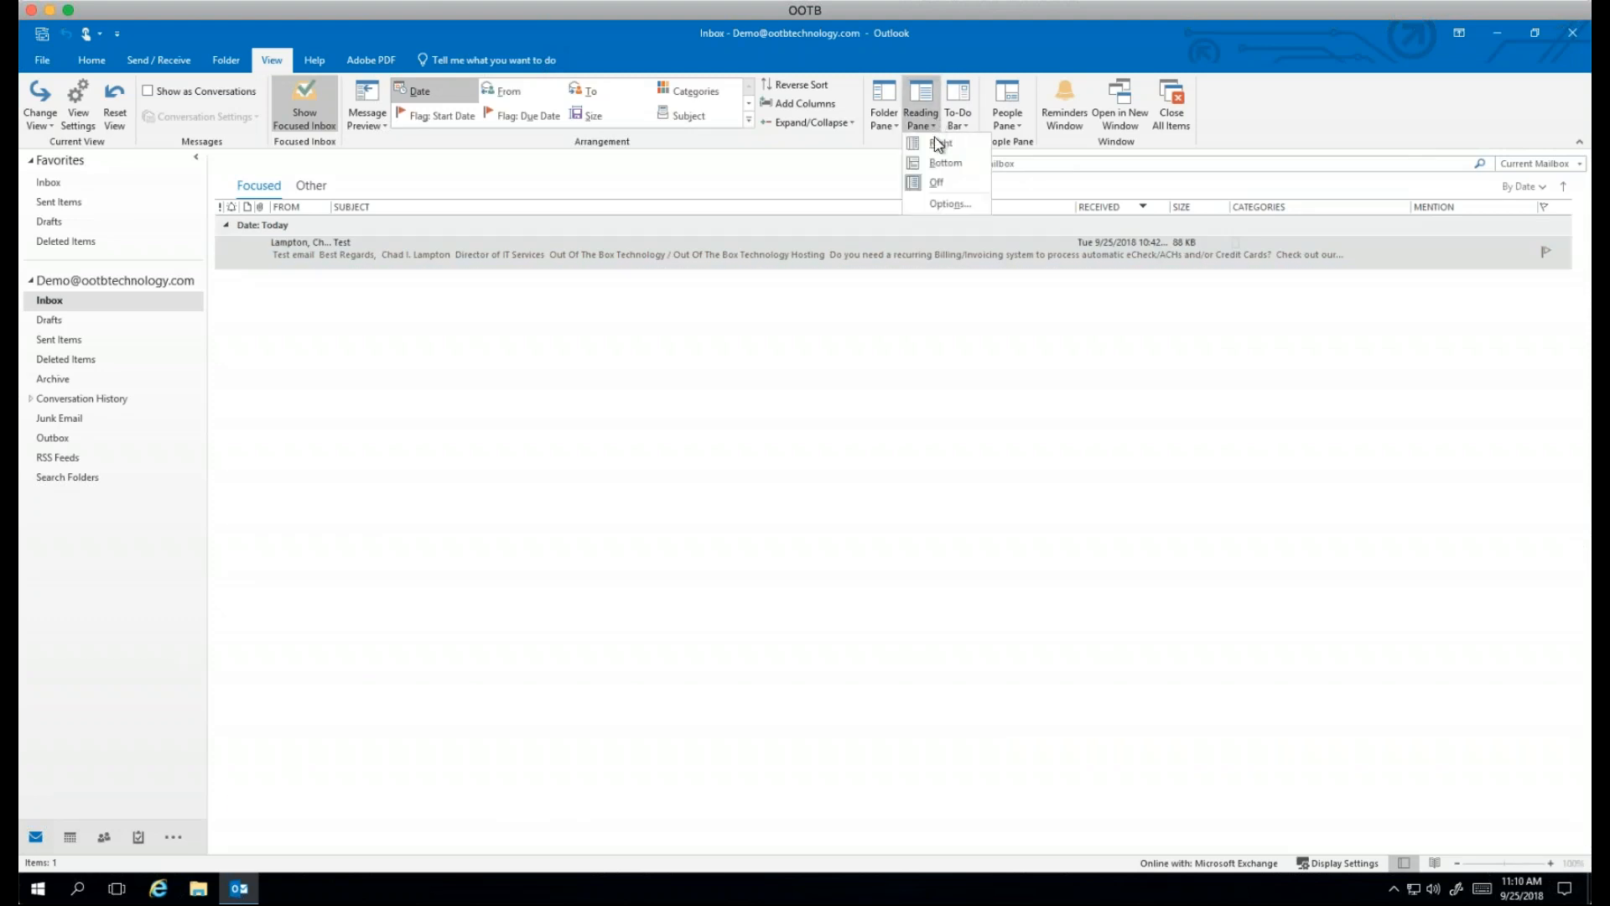
click(936, 144)
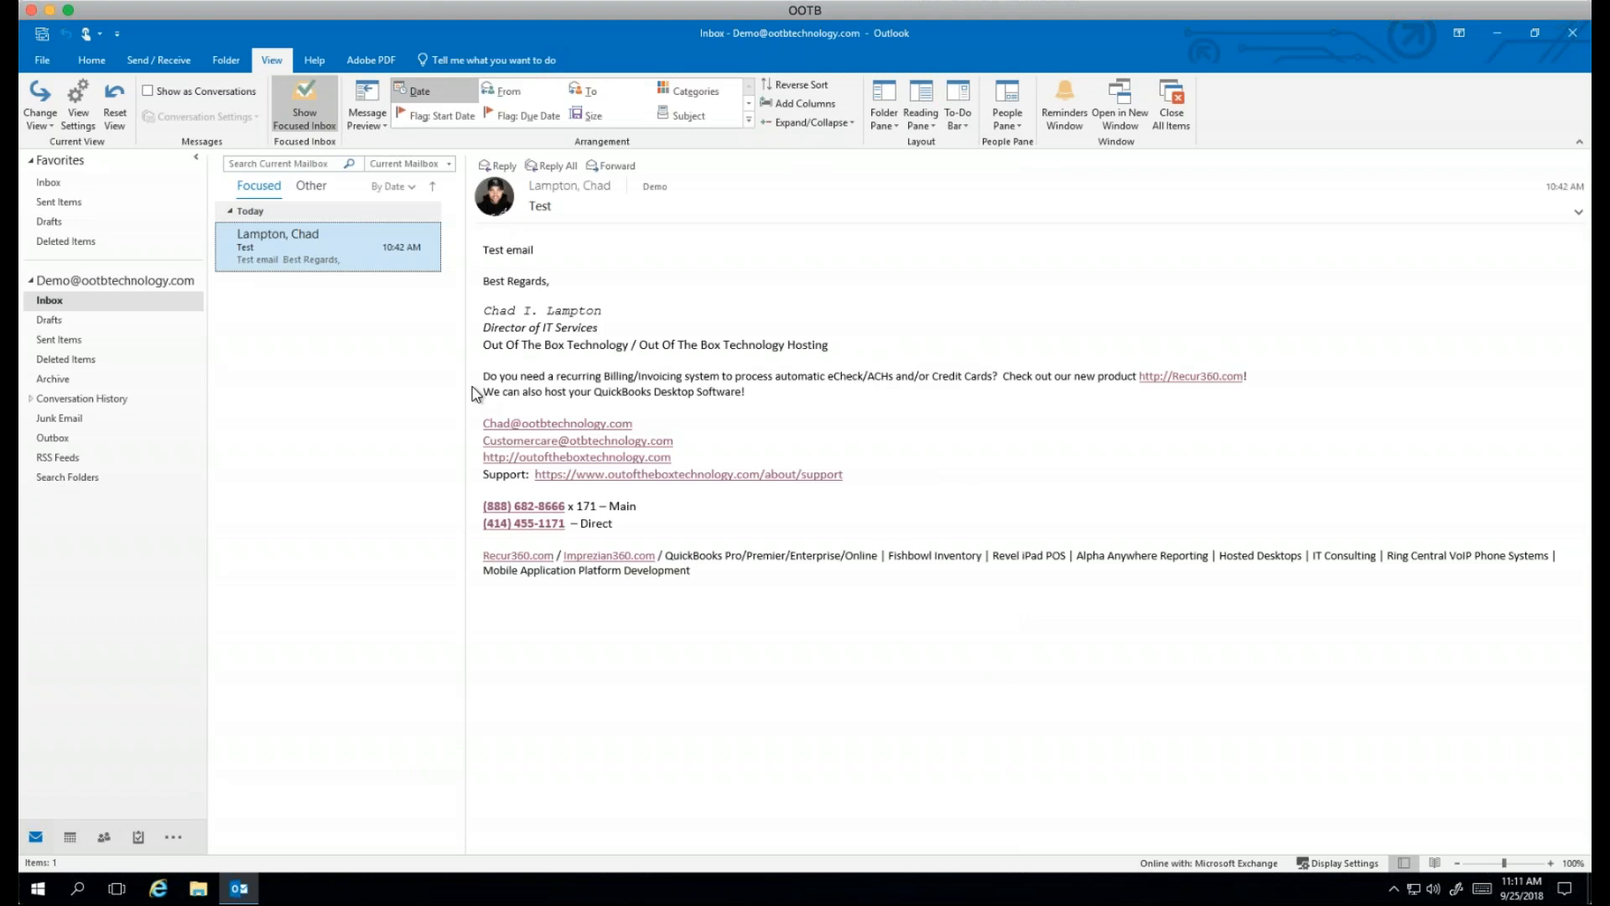
Step: Widen the message list by dragging the reading-pane divider right, then bring up Change View
drag(464, 386, 536, 399)
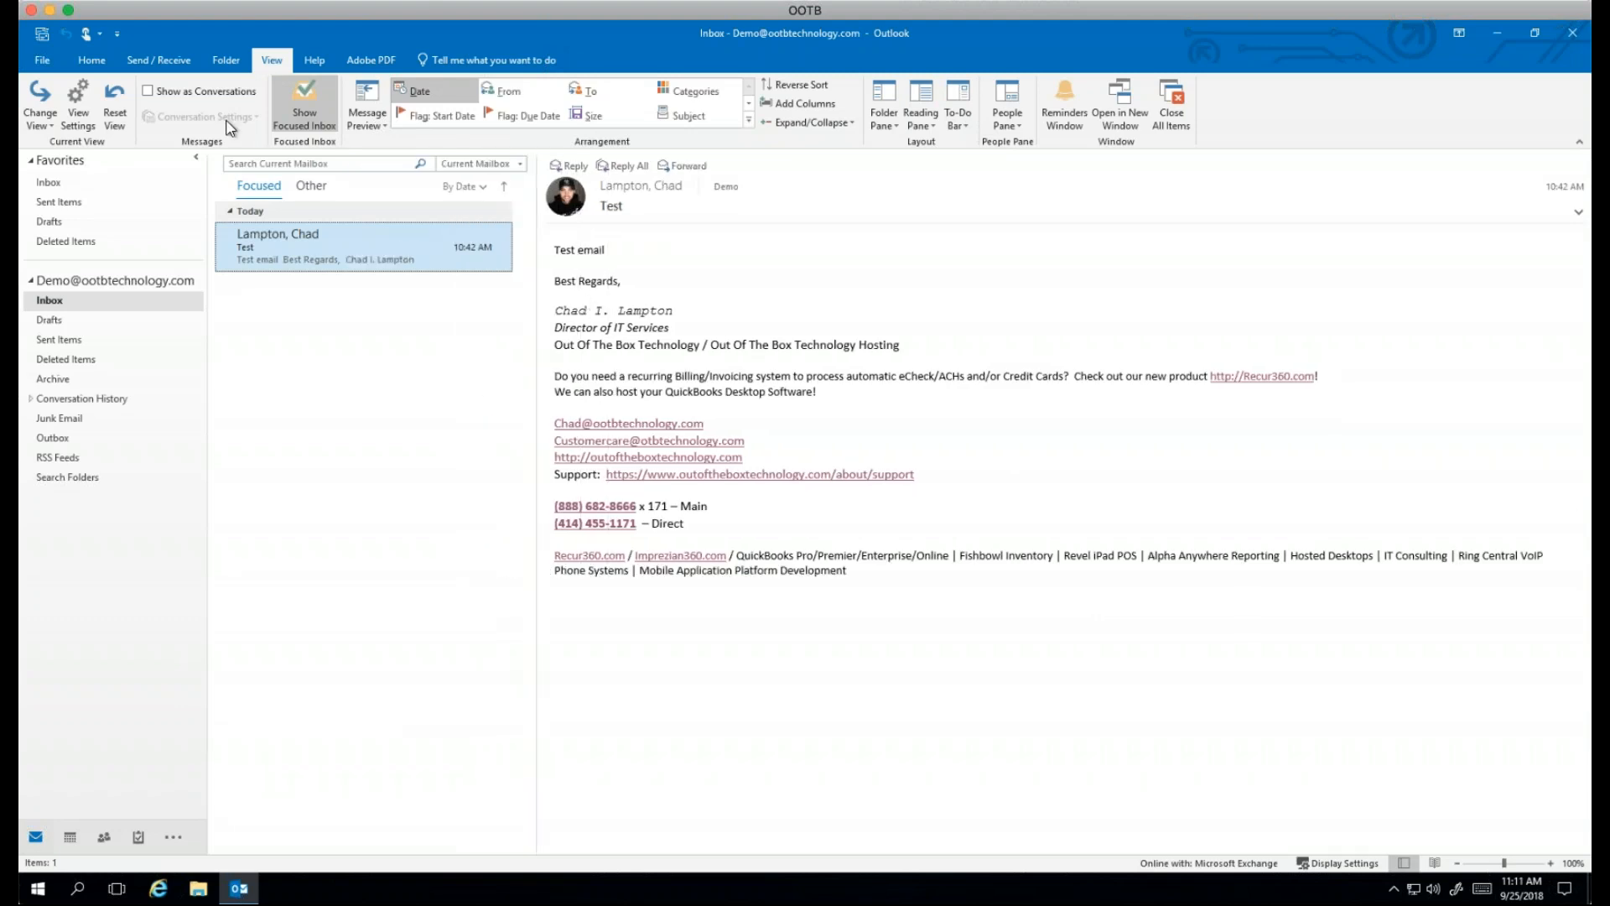
click(35, 127)
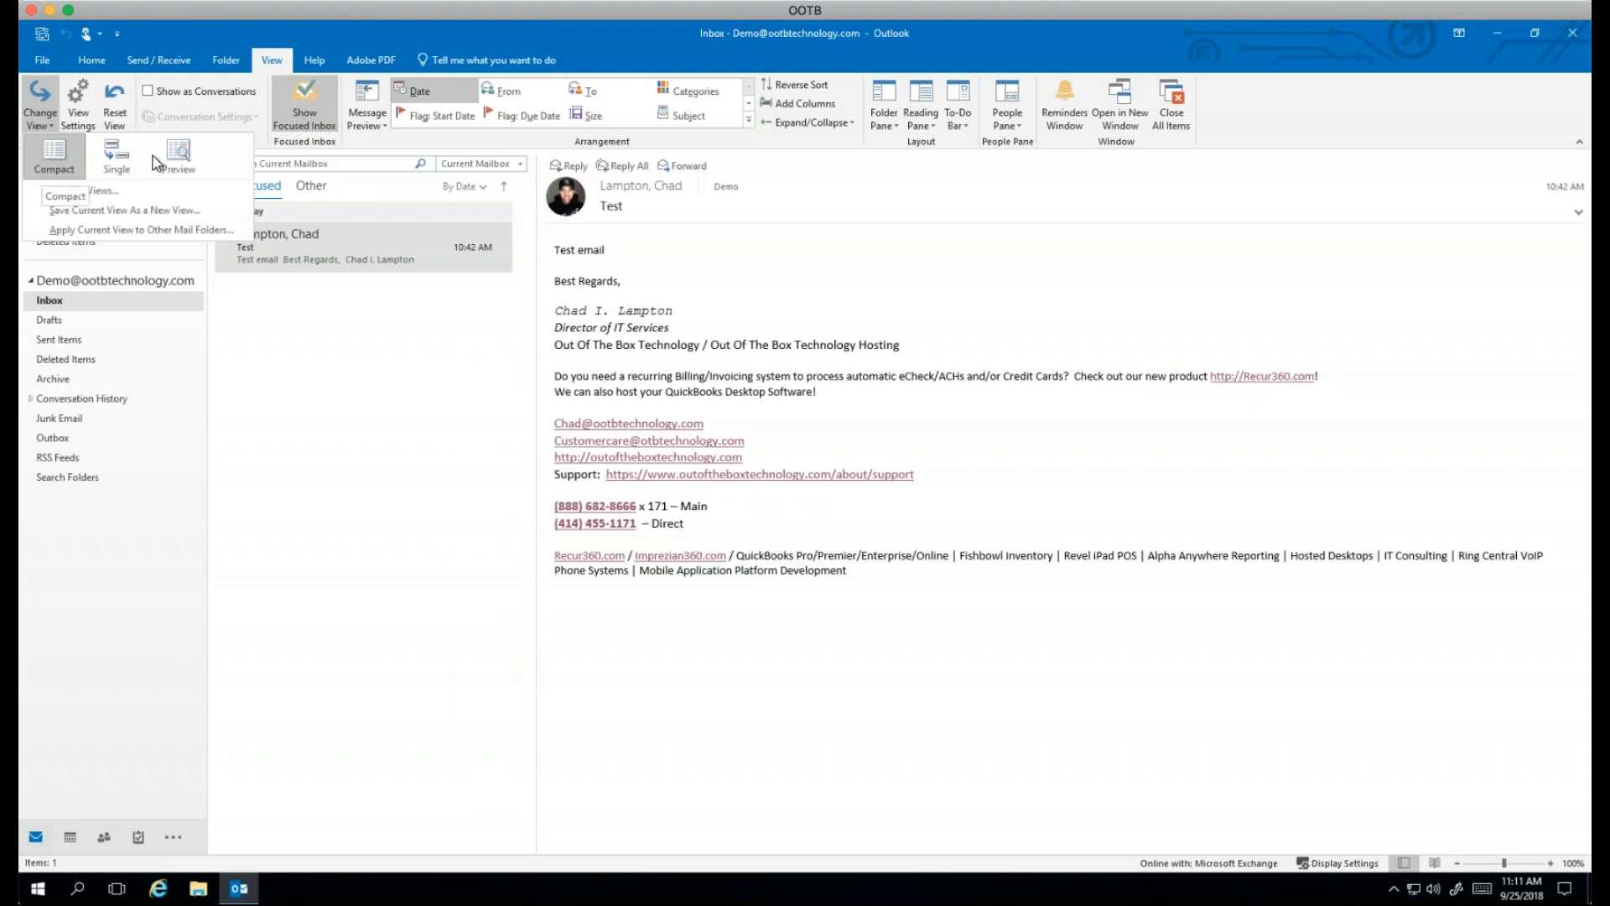
Step: Switch the inbox to Single view, showing the Test message, then to Preview view
click(120, 166)
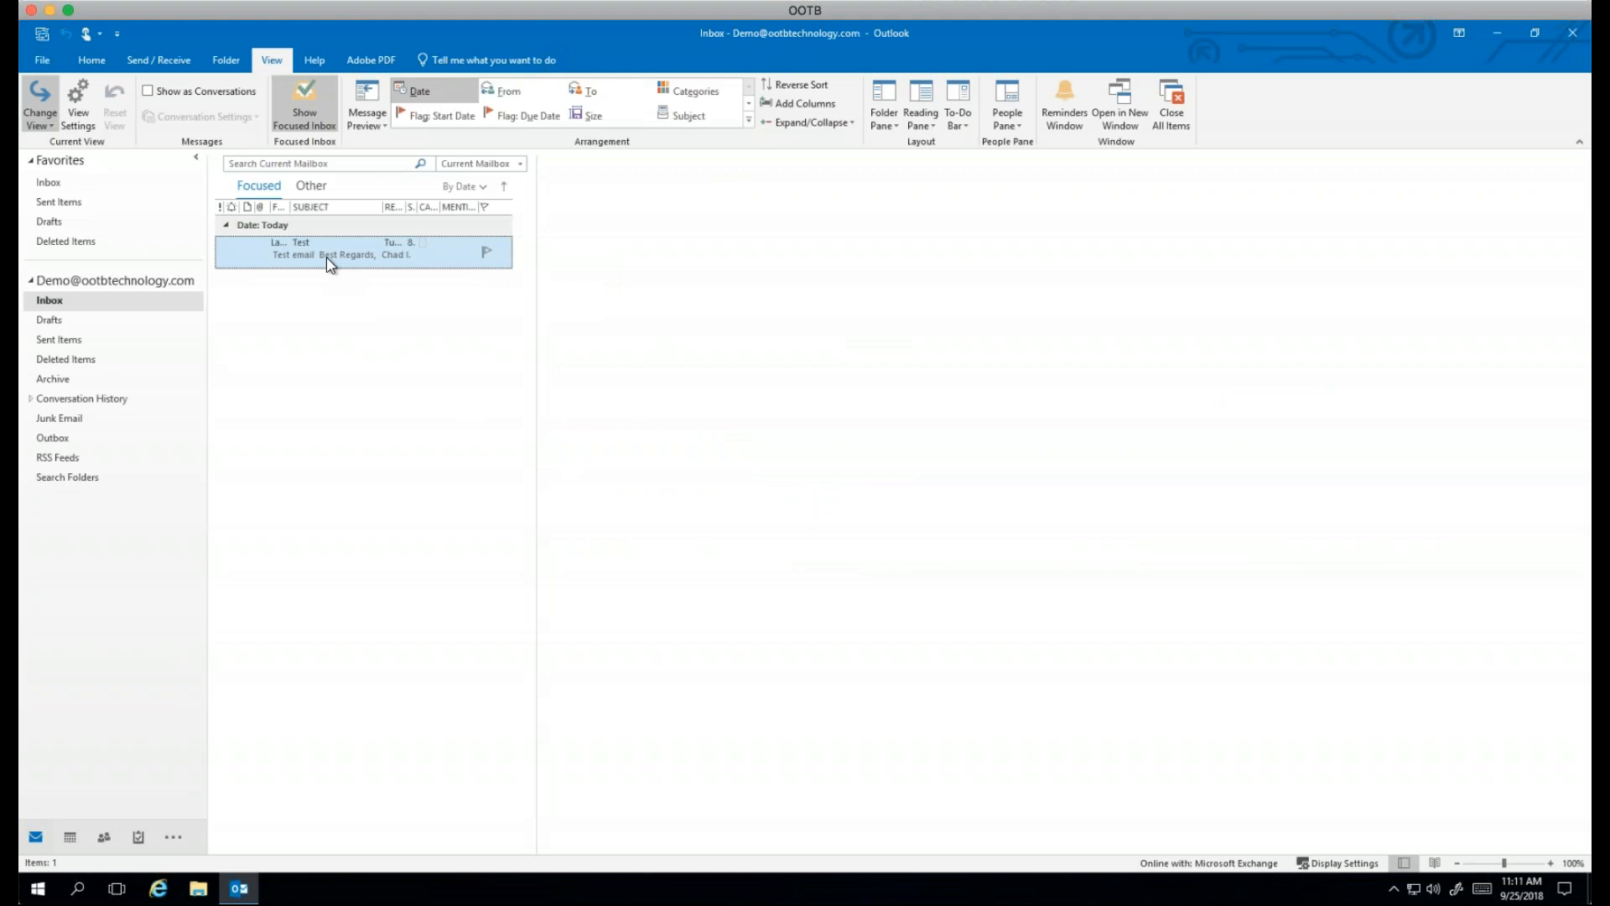
click(354, 243)
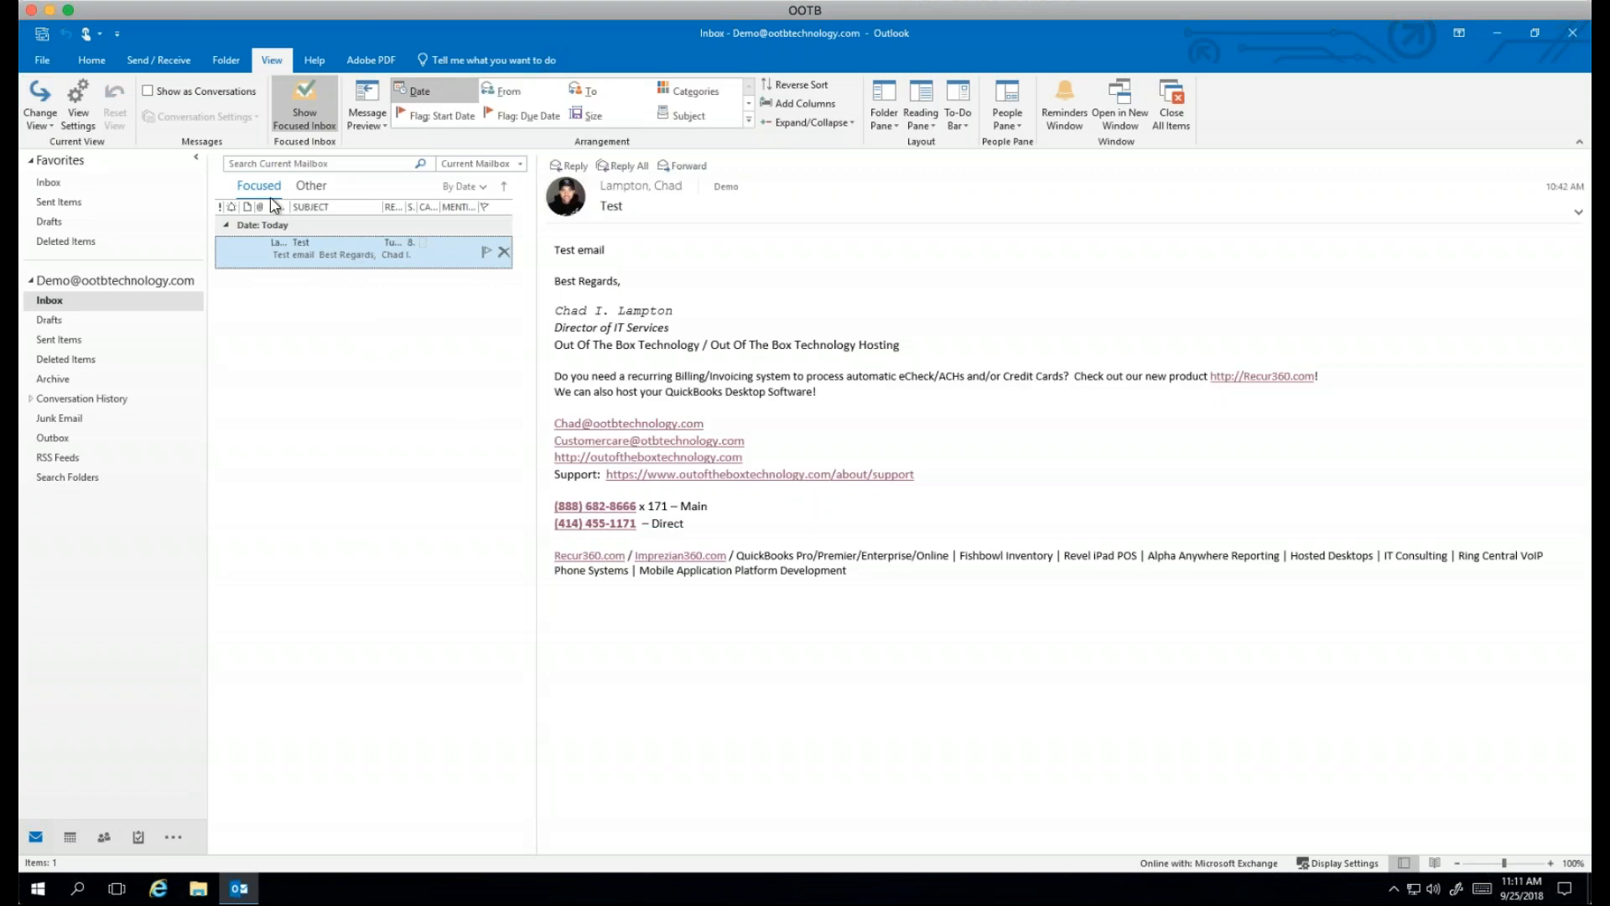
click(38, 115)
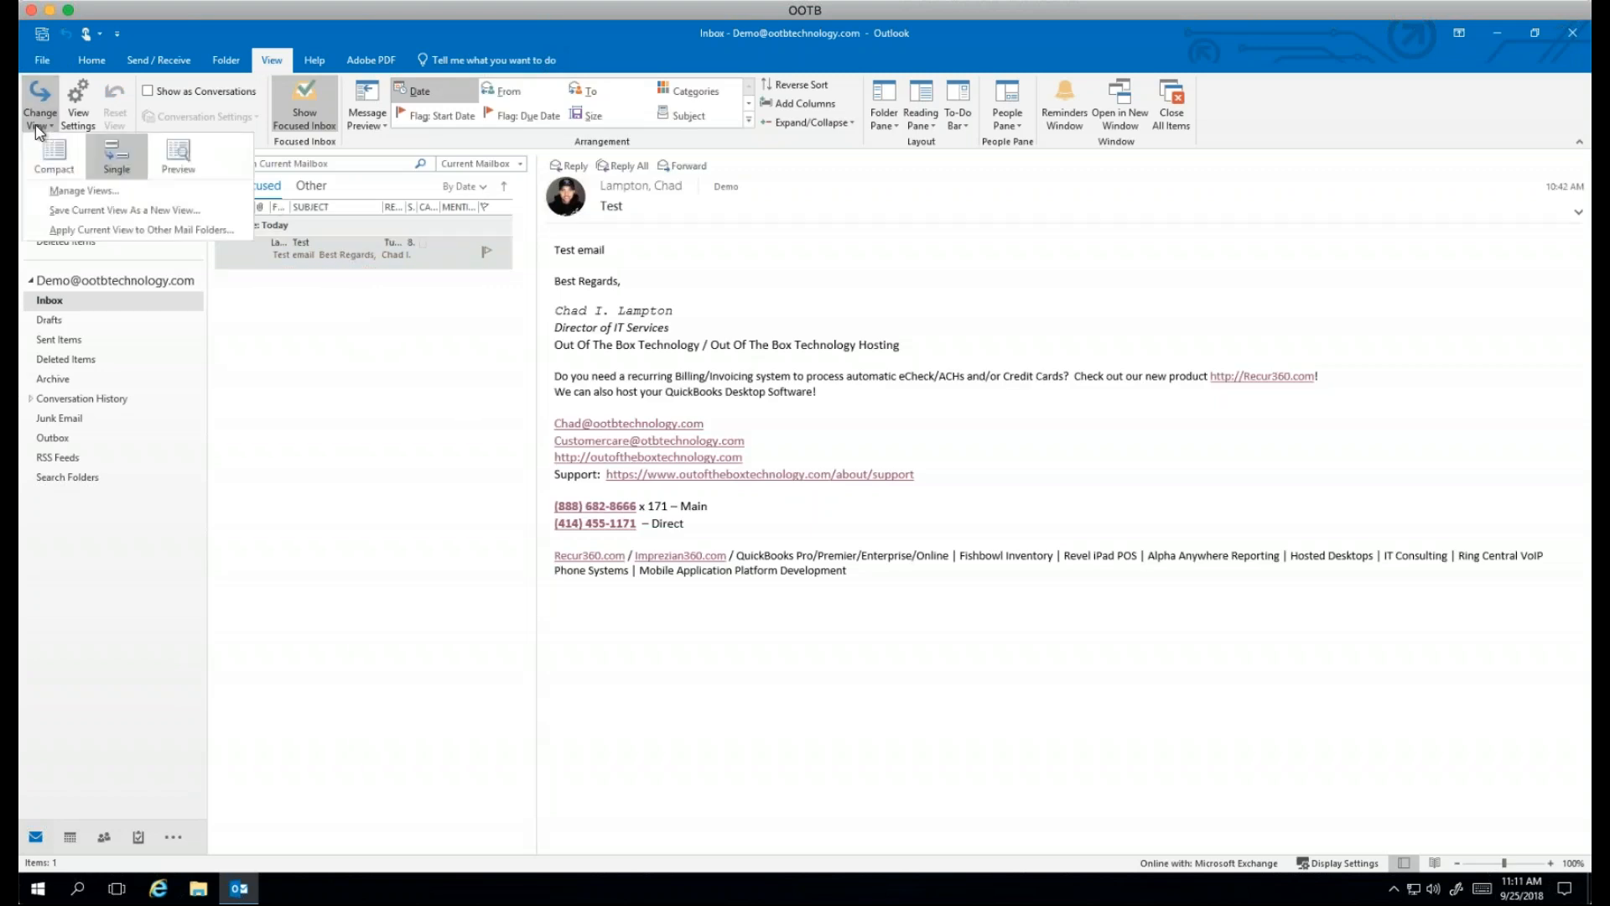
click(186, 158)
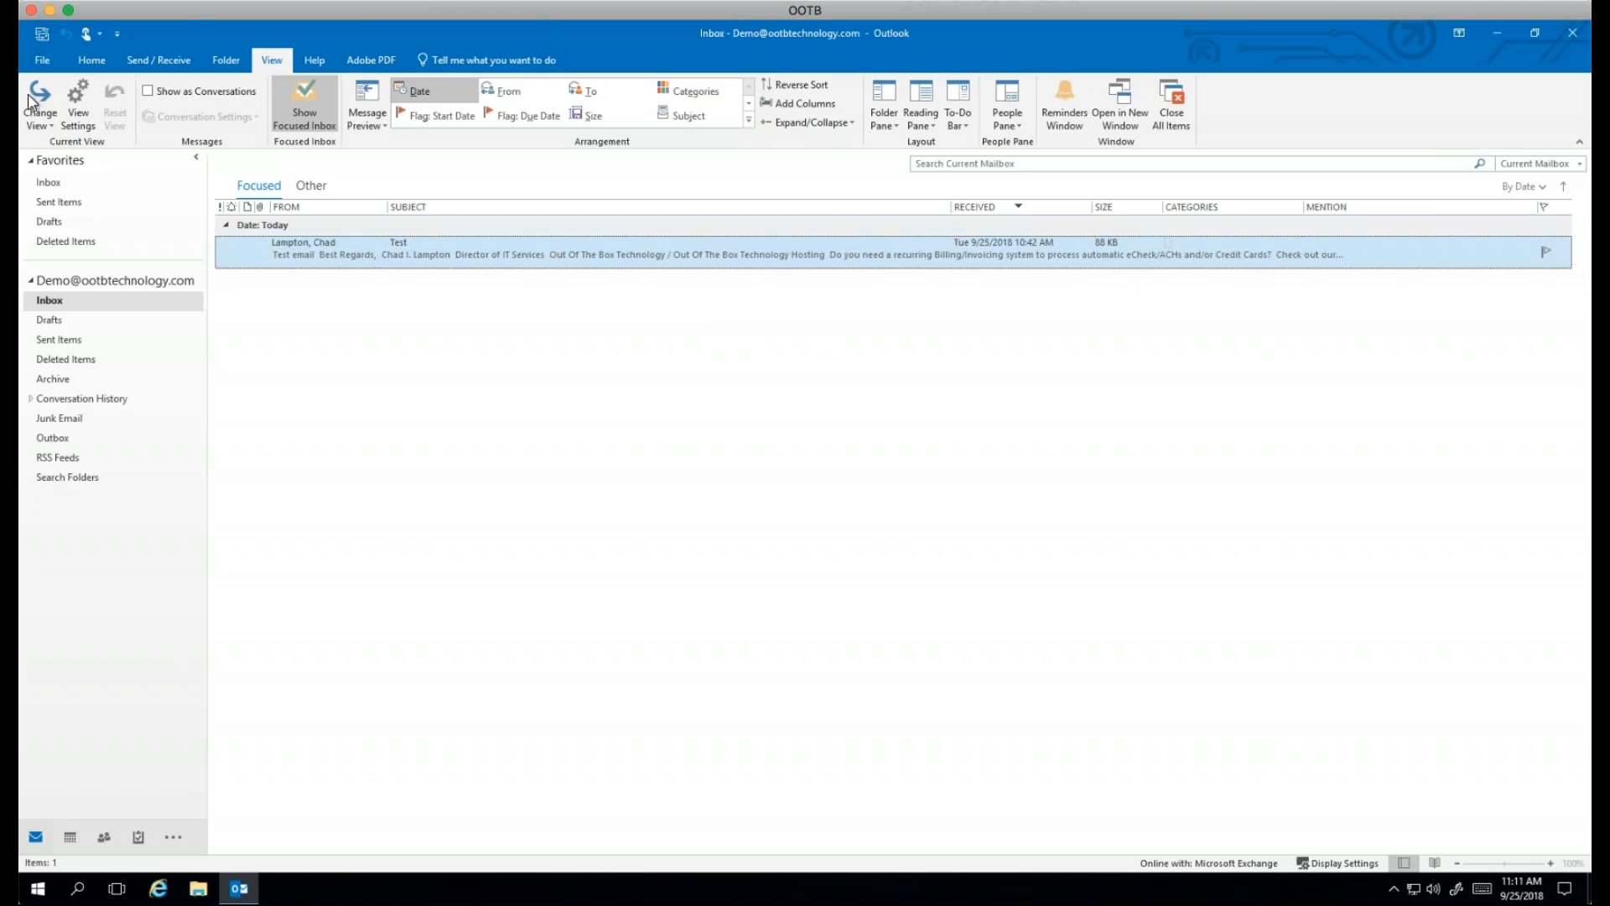
Step: Return the inbox to Compact view and open its Advanced View Settings
click(32, 118)
click(46, 168)
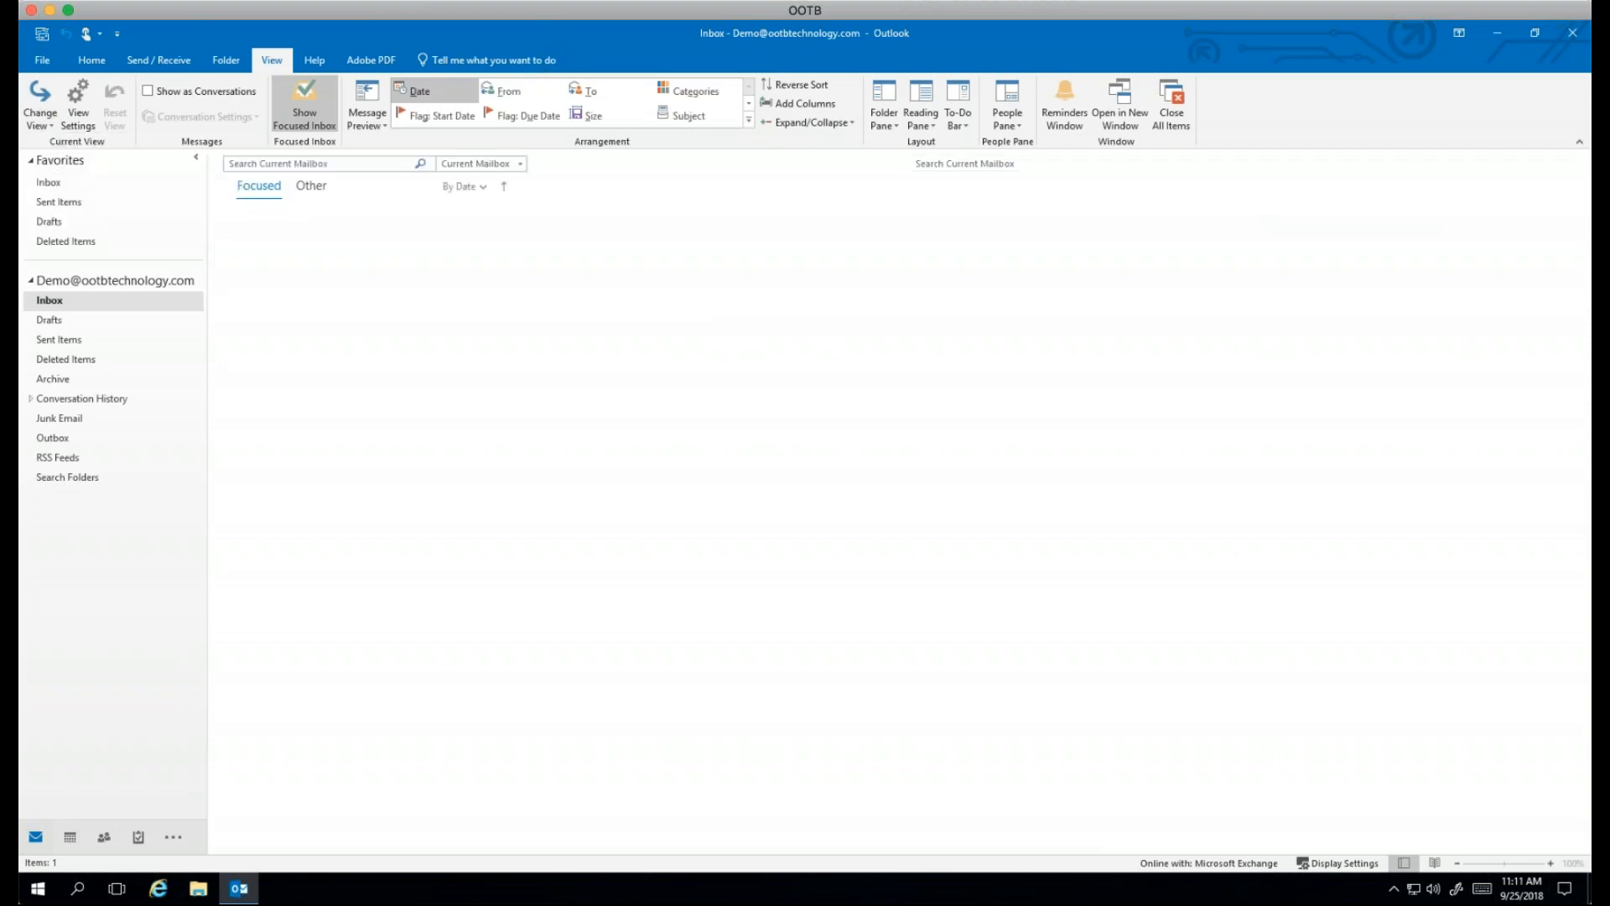
click(78, 109)
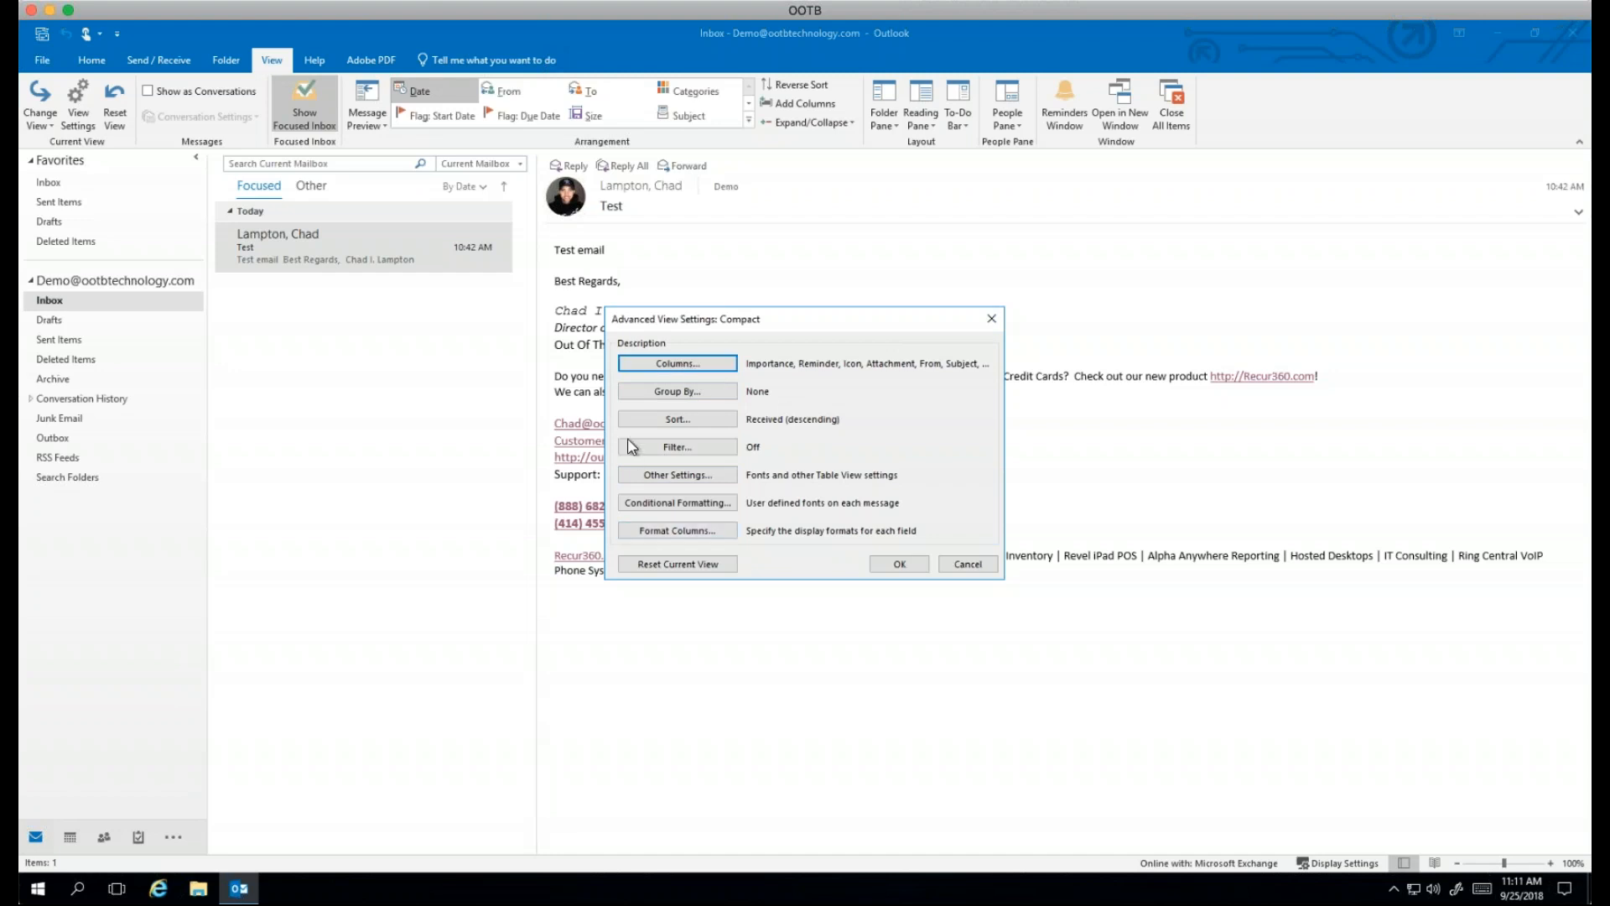
Step: Review the filter's More Choices criteria, cancel both dialogs unchanged, and tick Show as Conversations
click(680, 446)
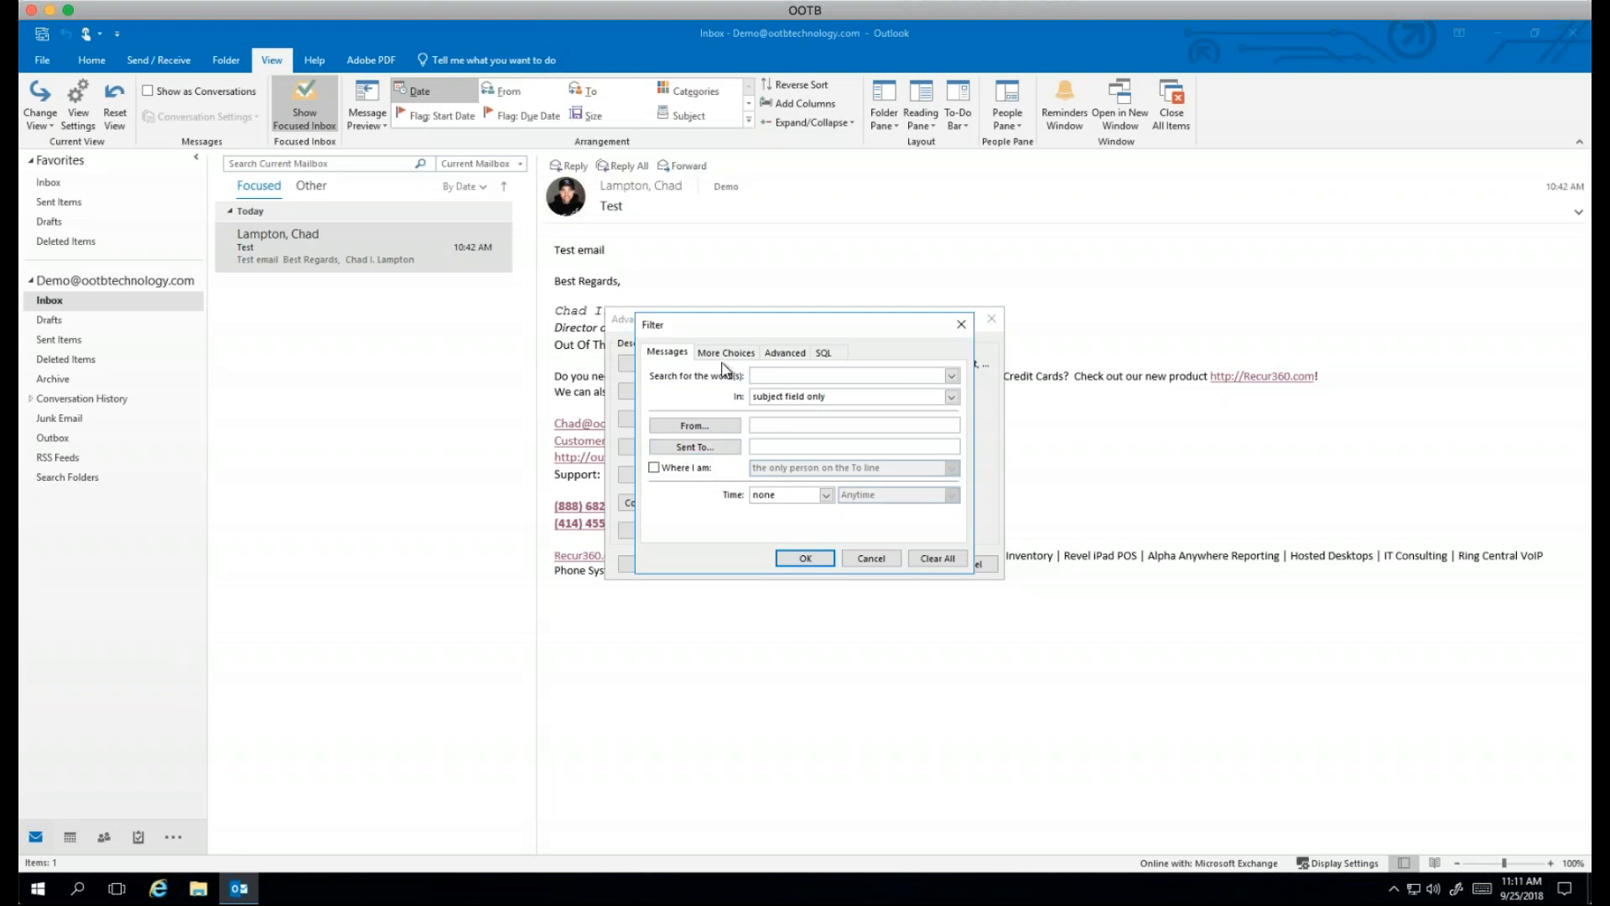
click(720, 353)
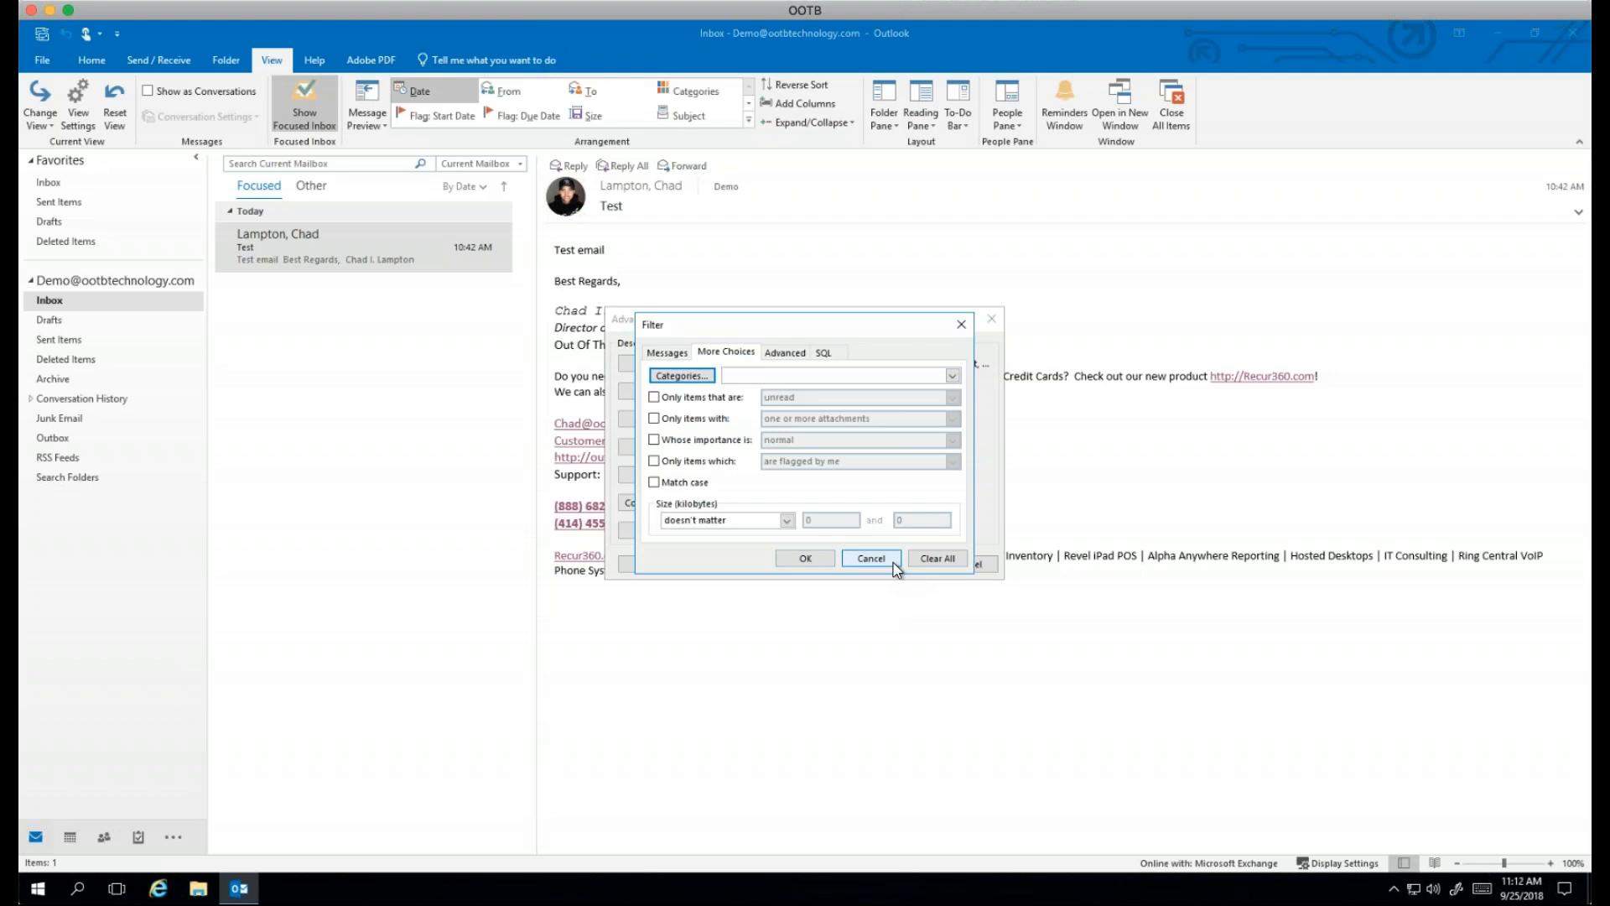
click(871, 559)
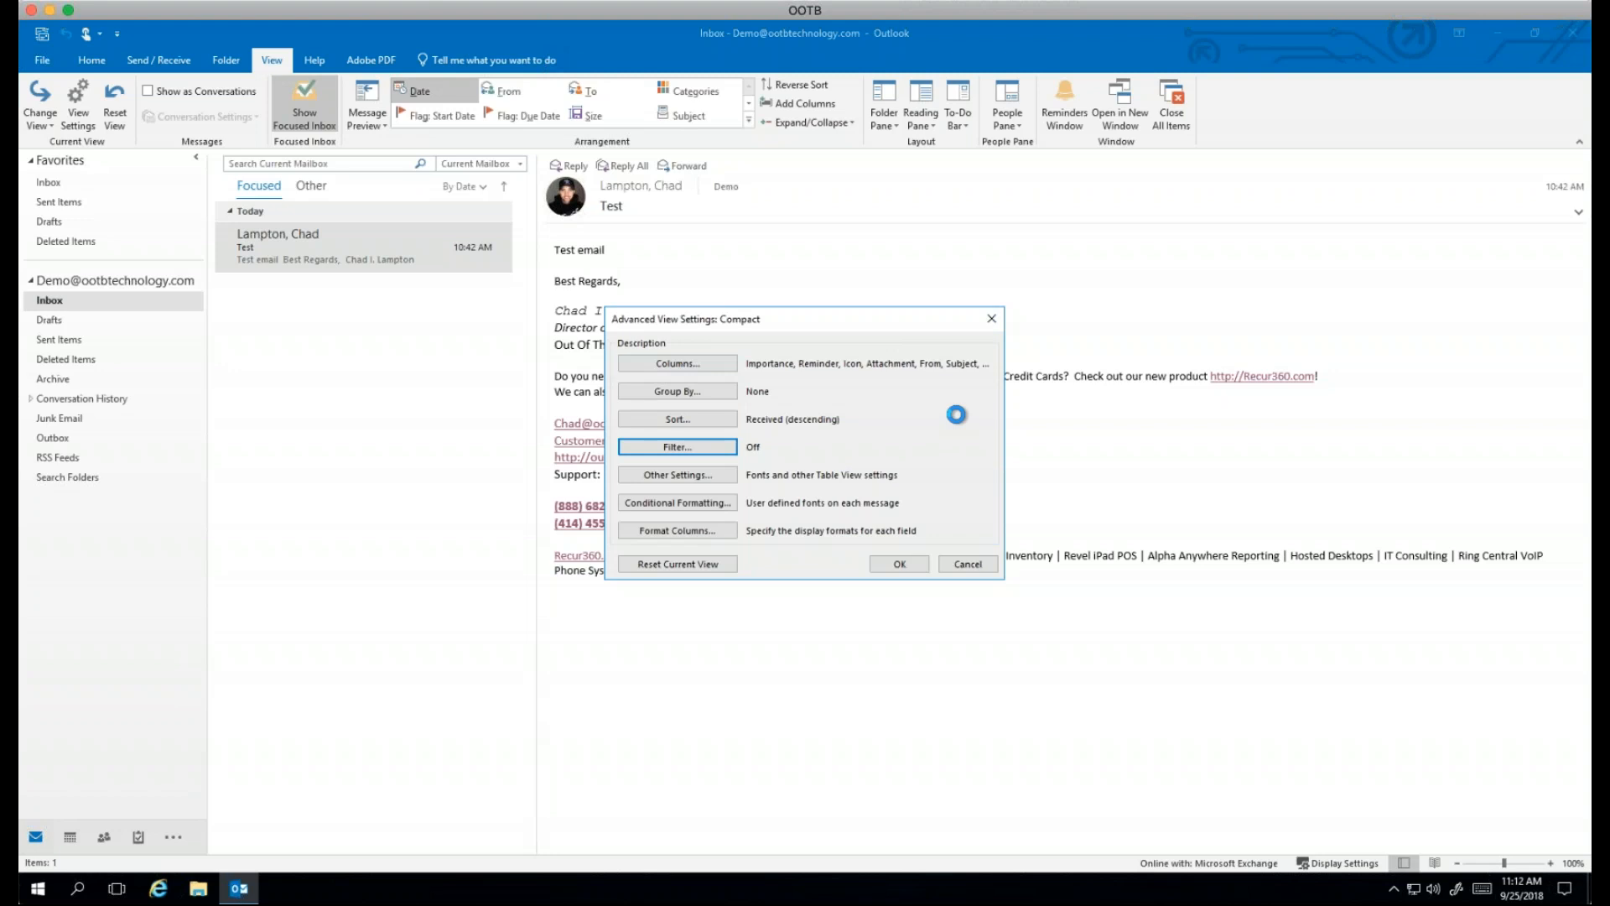
click(972, 567)
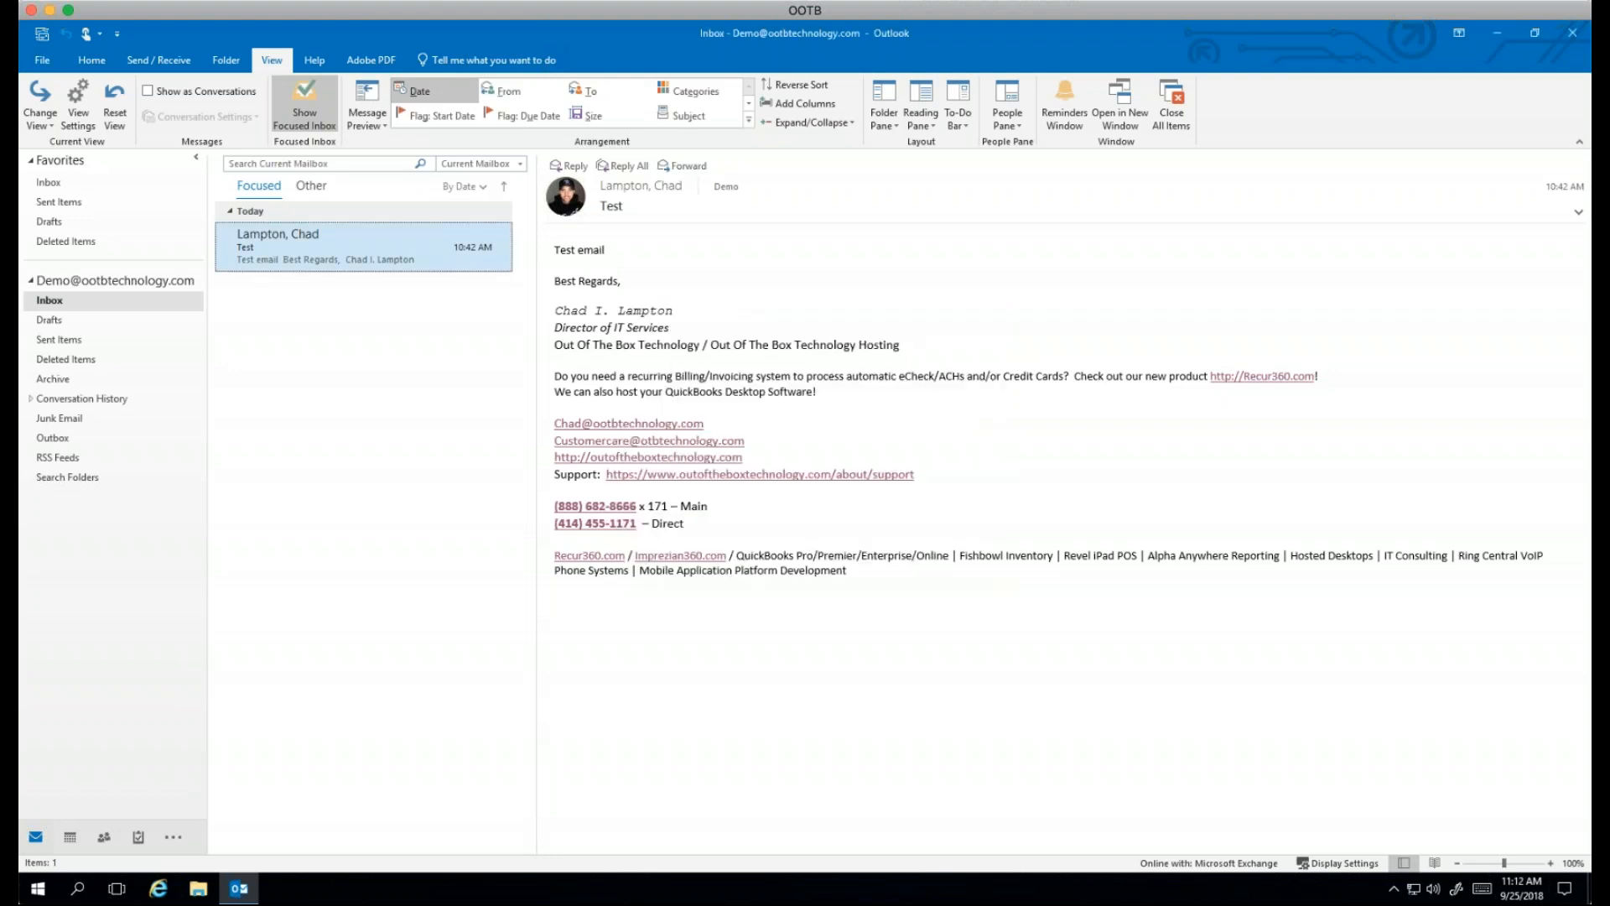
click(147, 91)
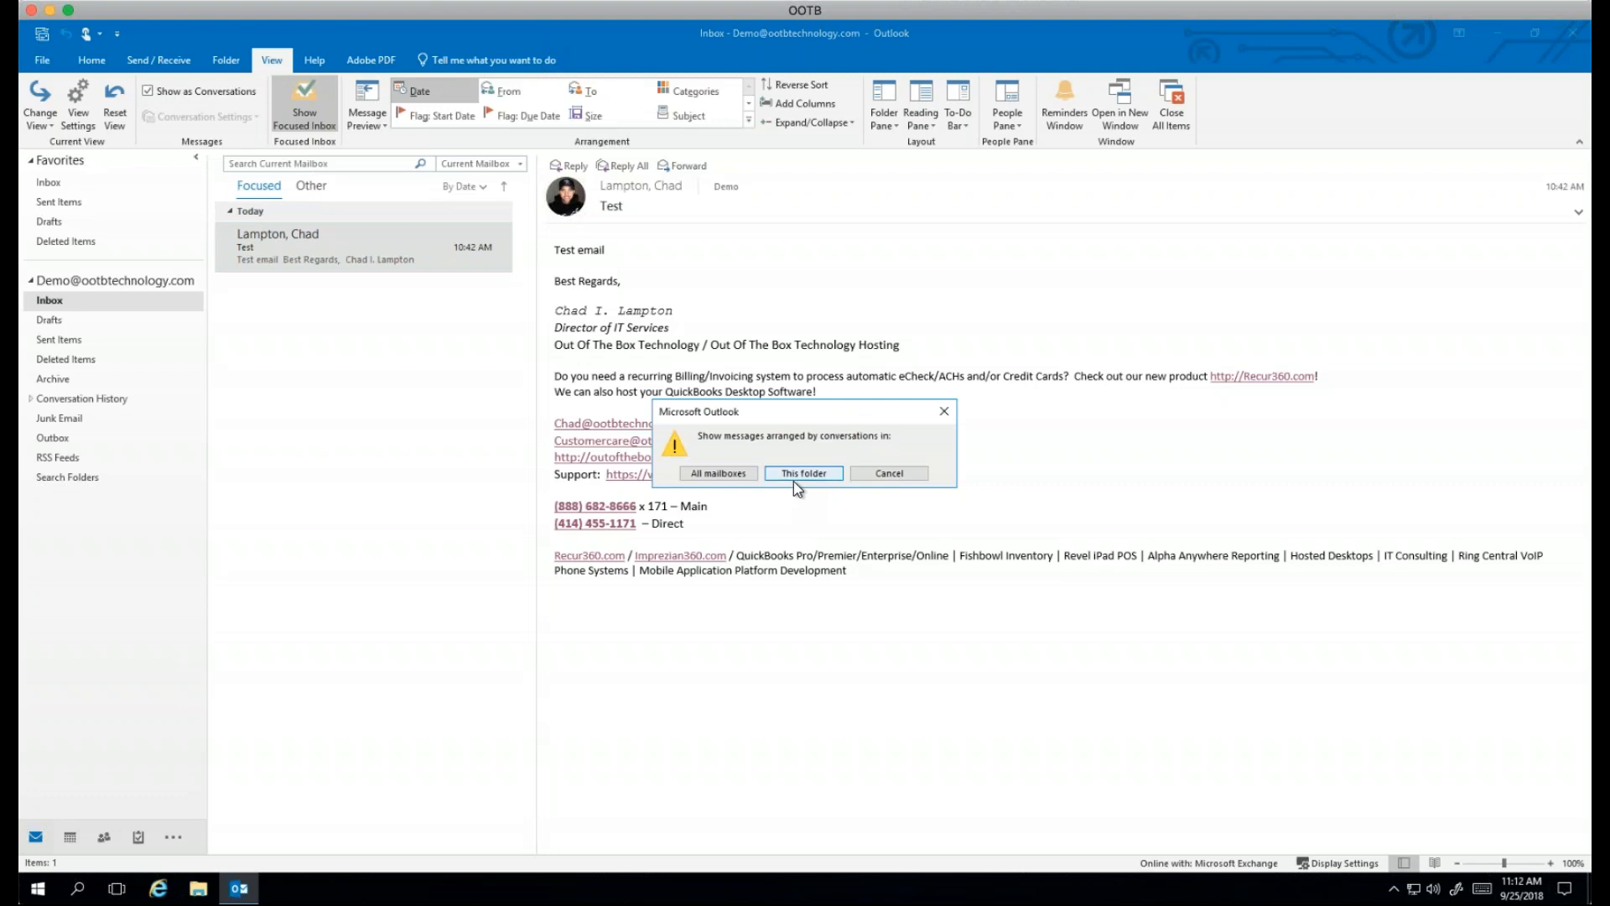
Step: Apply conversations to this folder only, then cancel unchecking them so conversations stay on
click(829, 472)
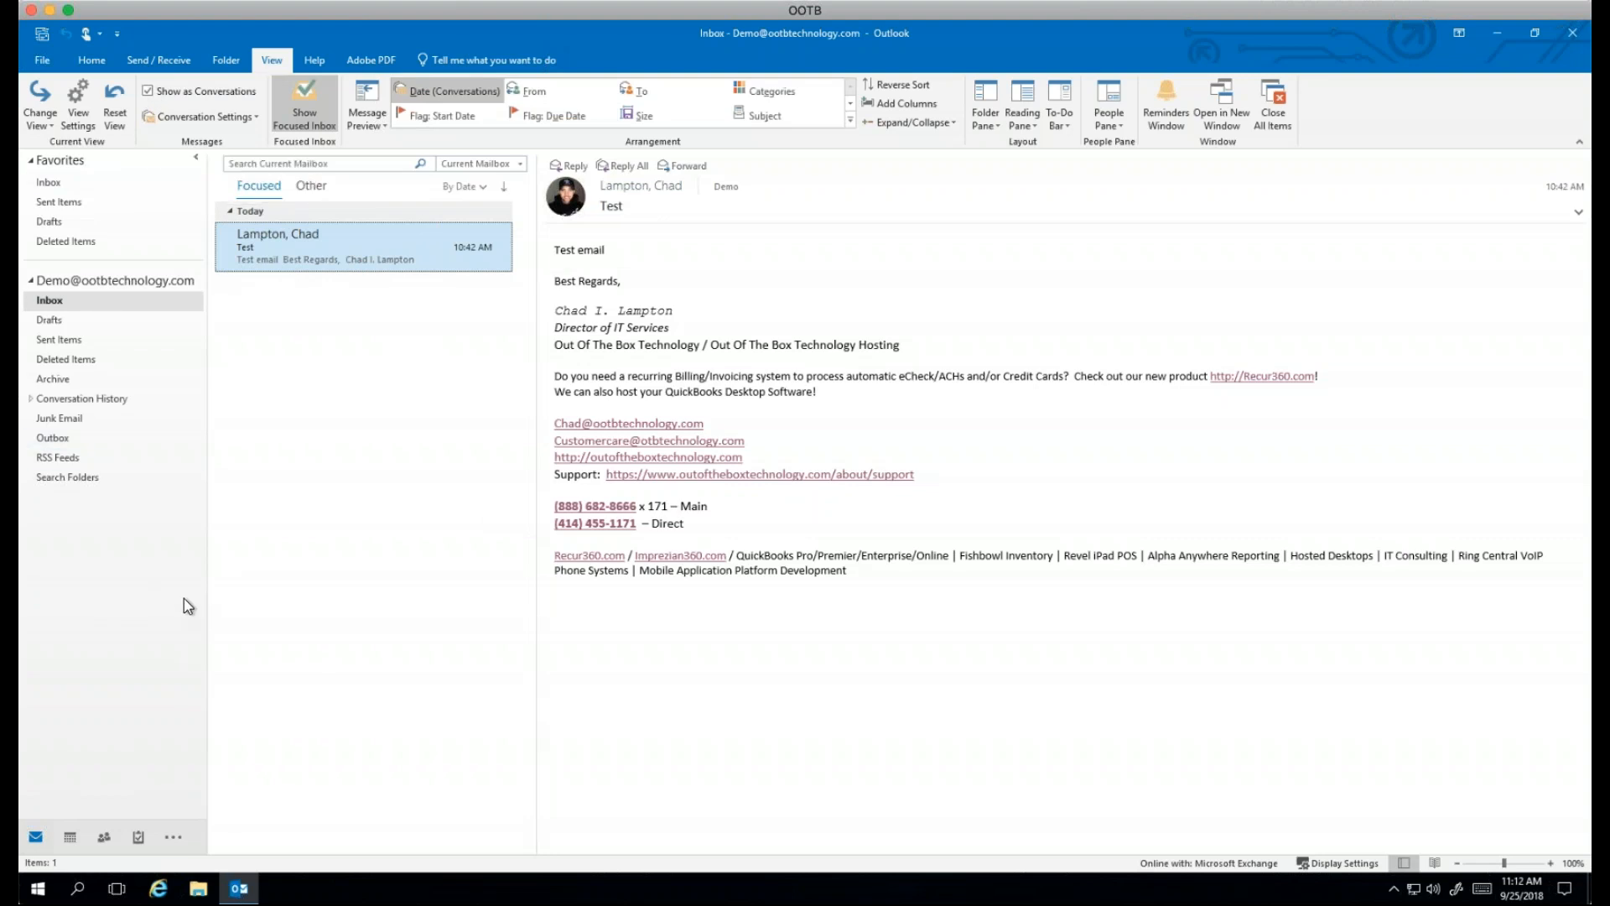
click(166, 93)
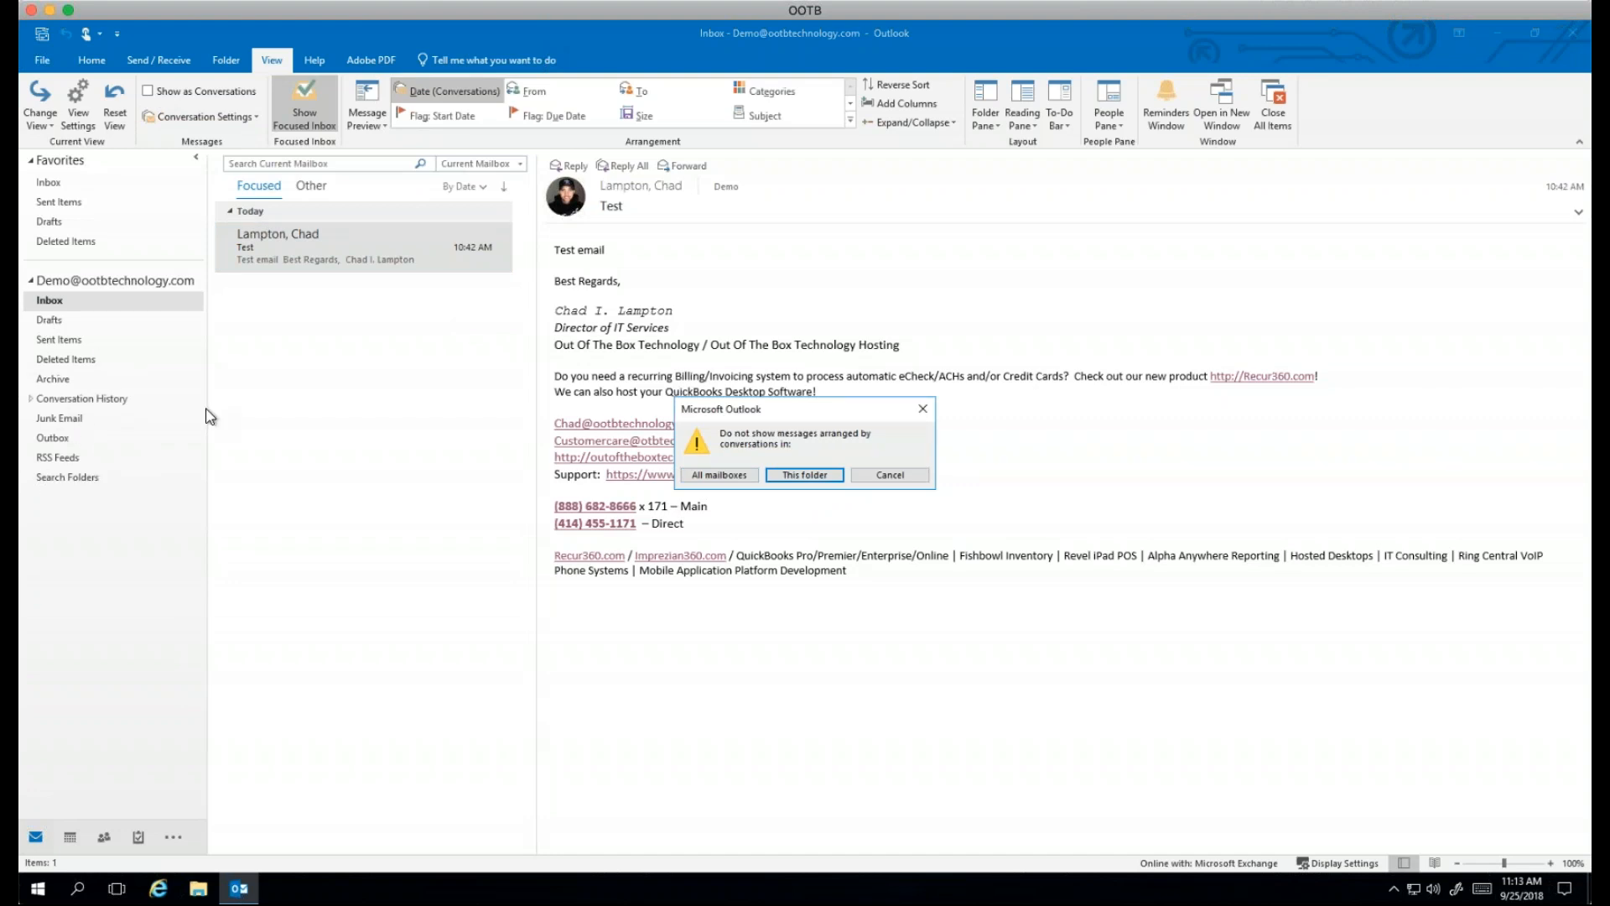
click(911, 480)
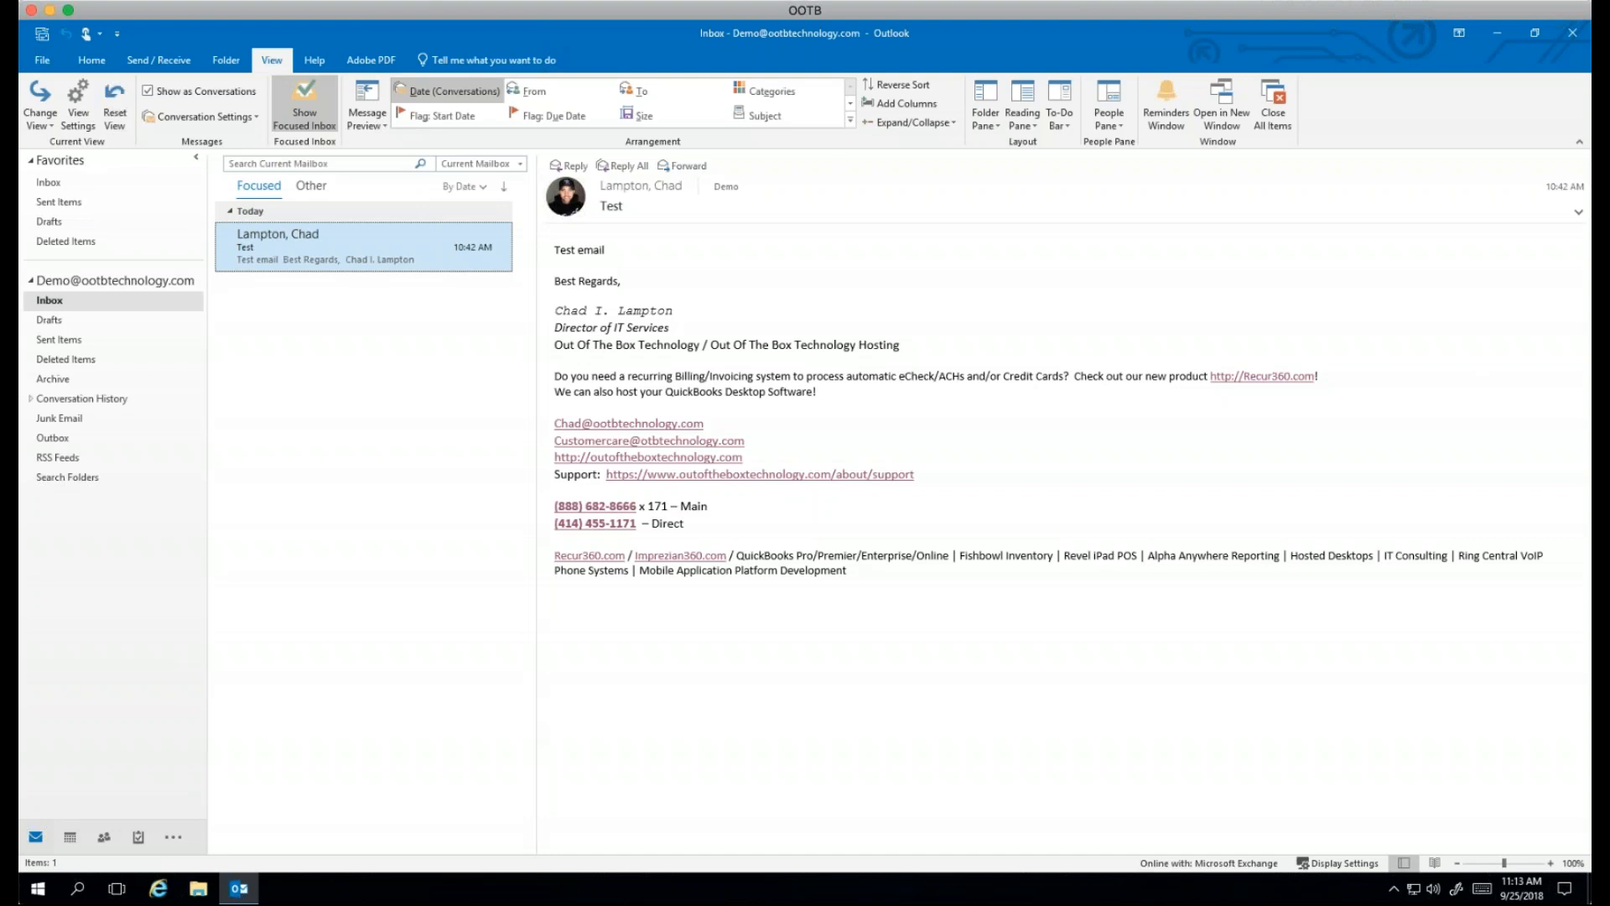
click(83, 66)
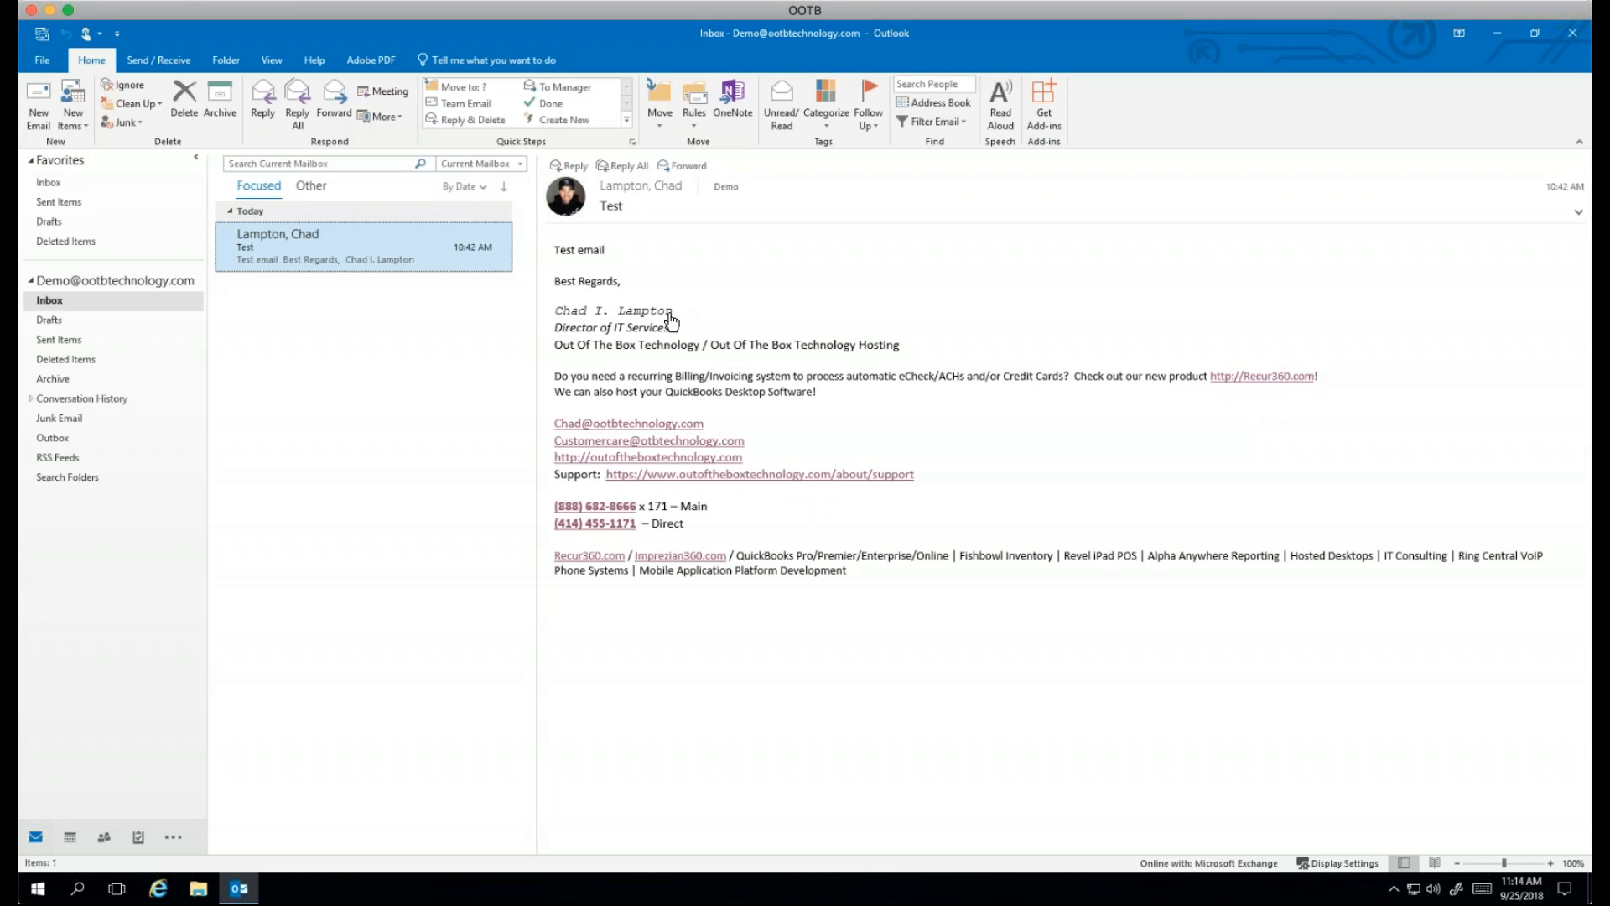
right_click(400, 255)
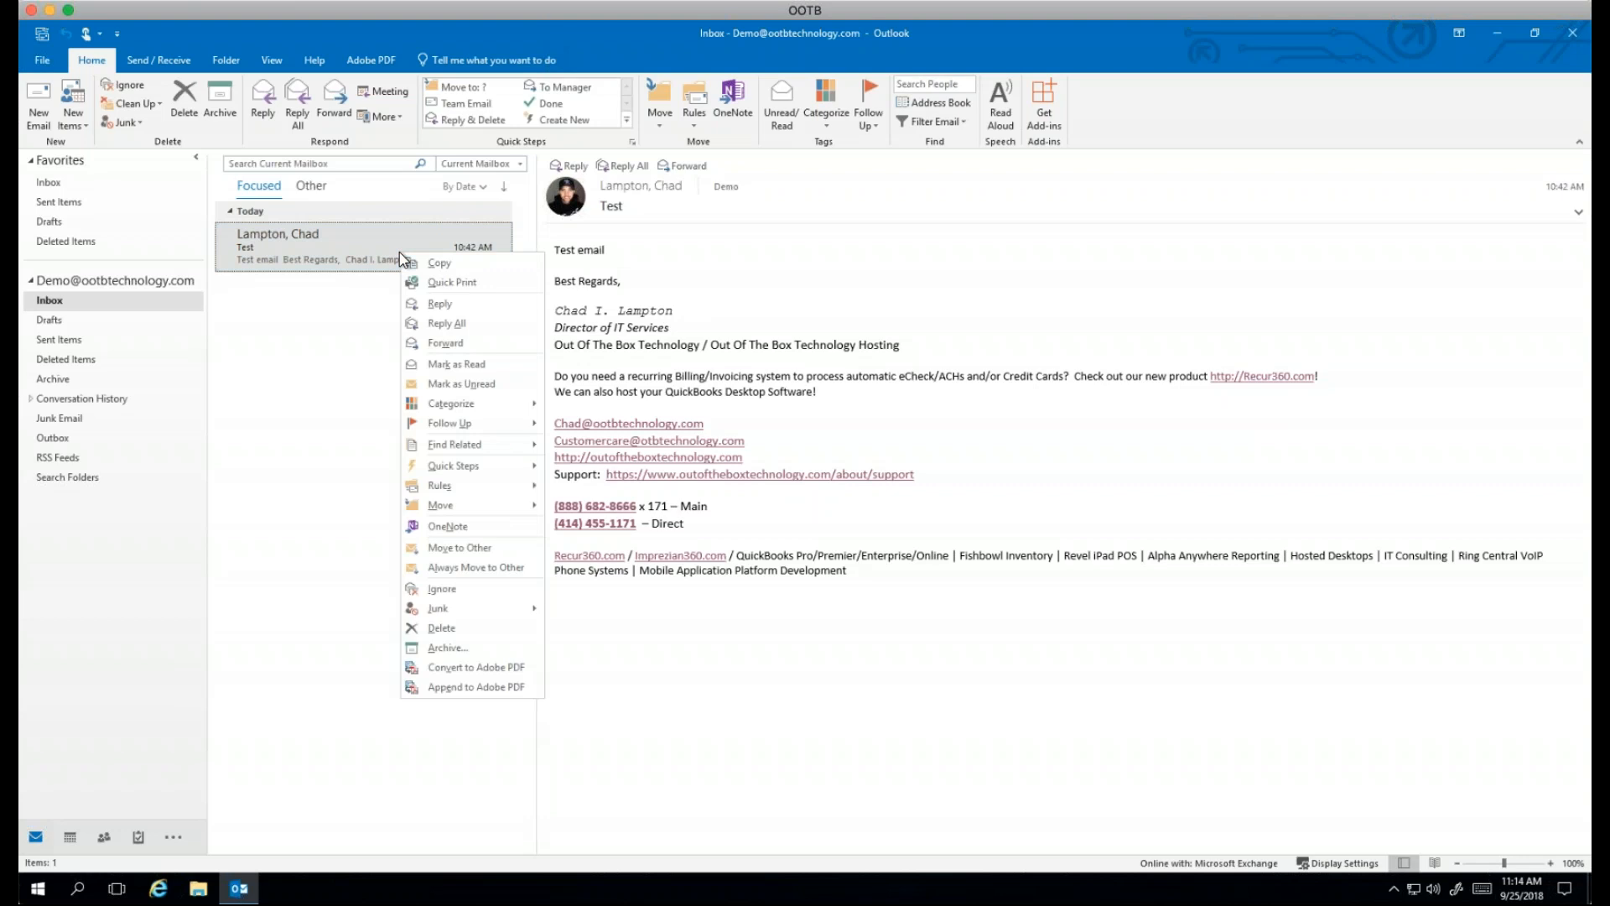
mouse_move(492, 610)
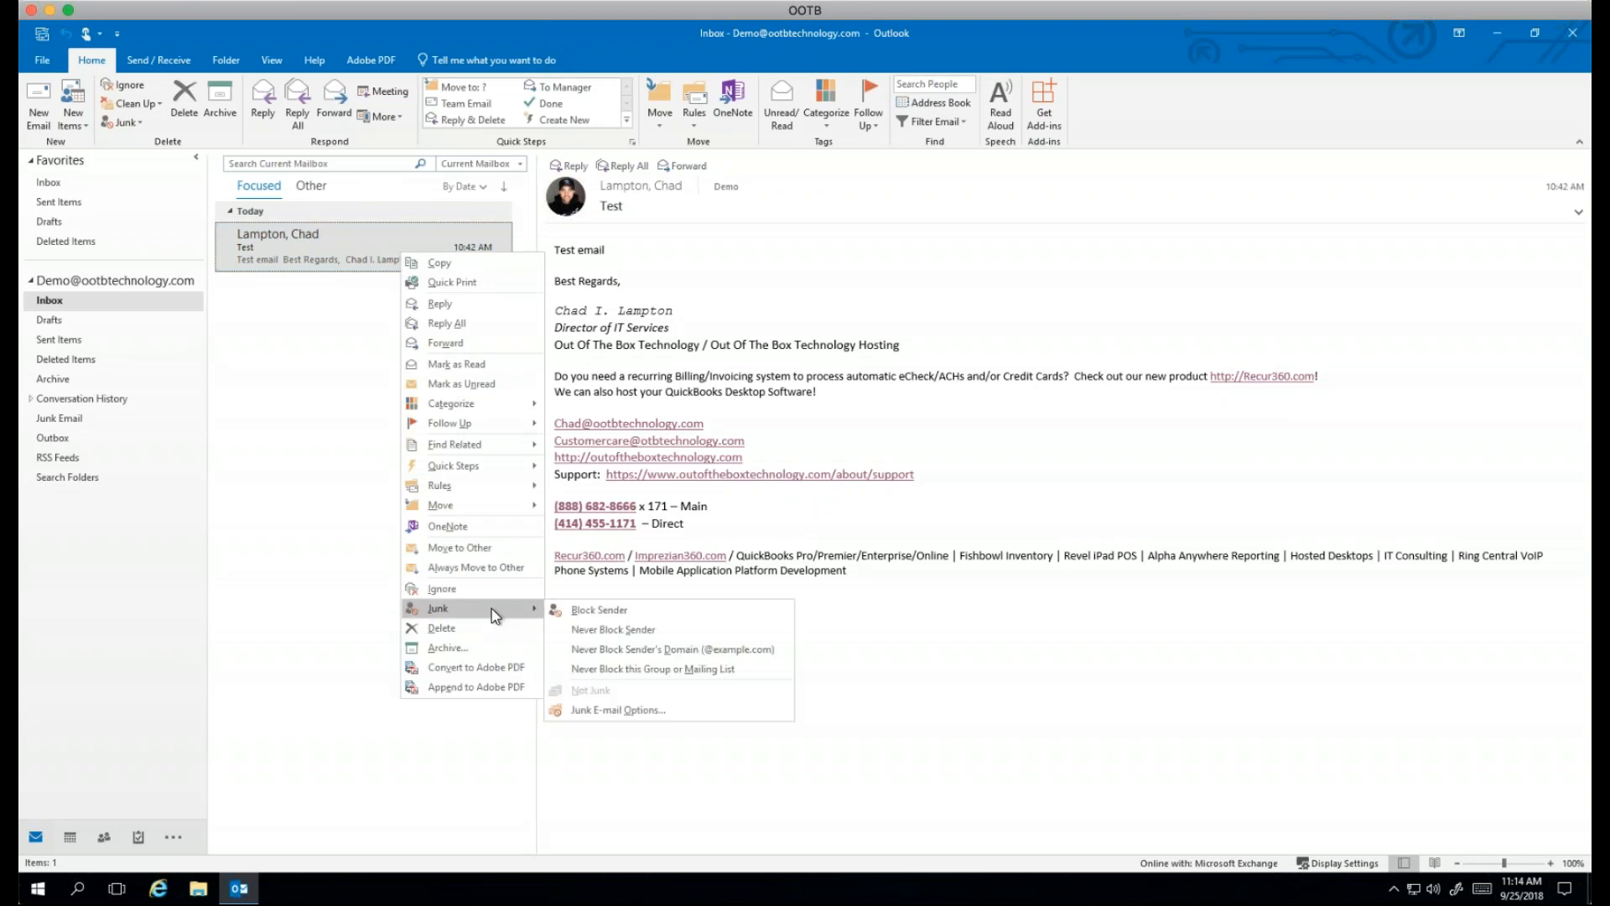
click(622, 618)
click(807, 505)
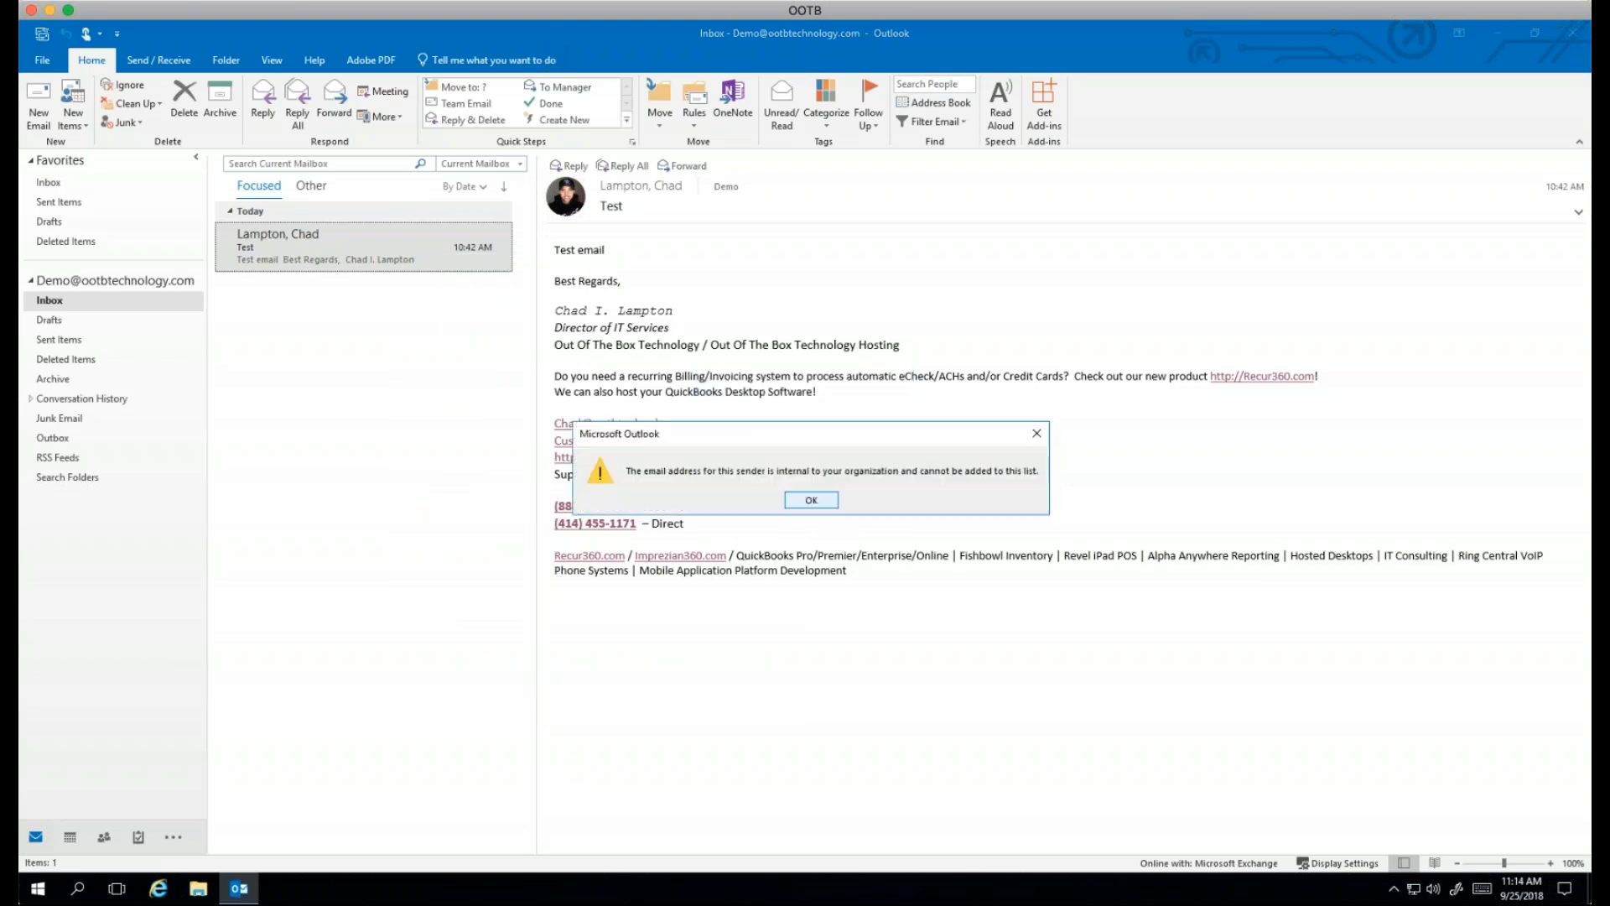
click(813, 501)
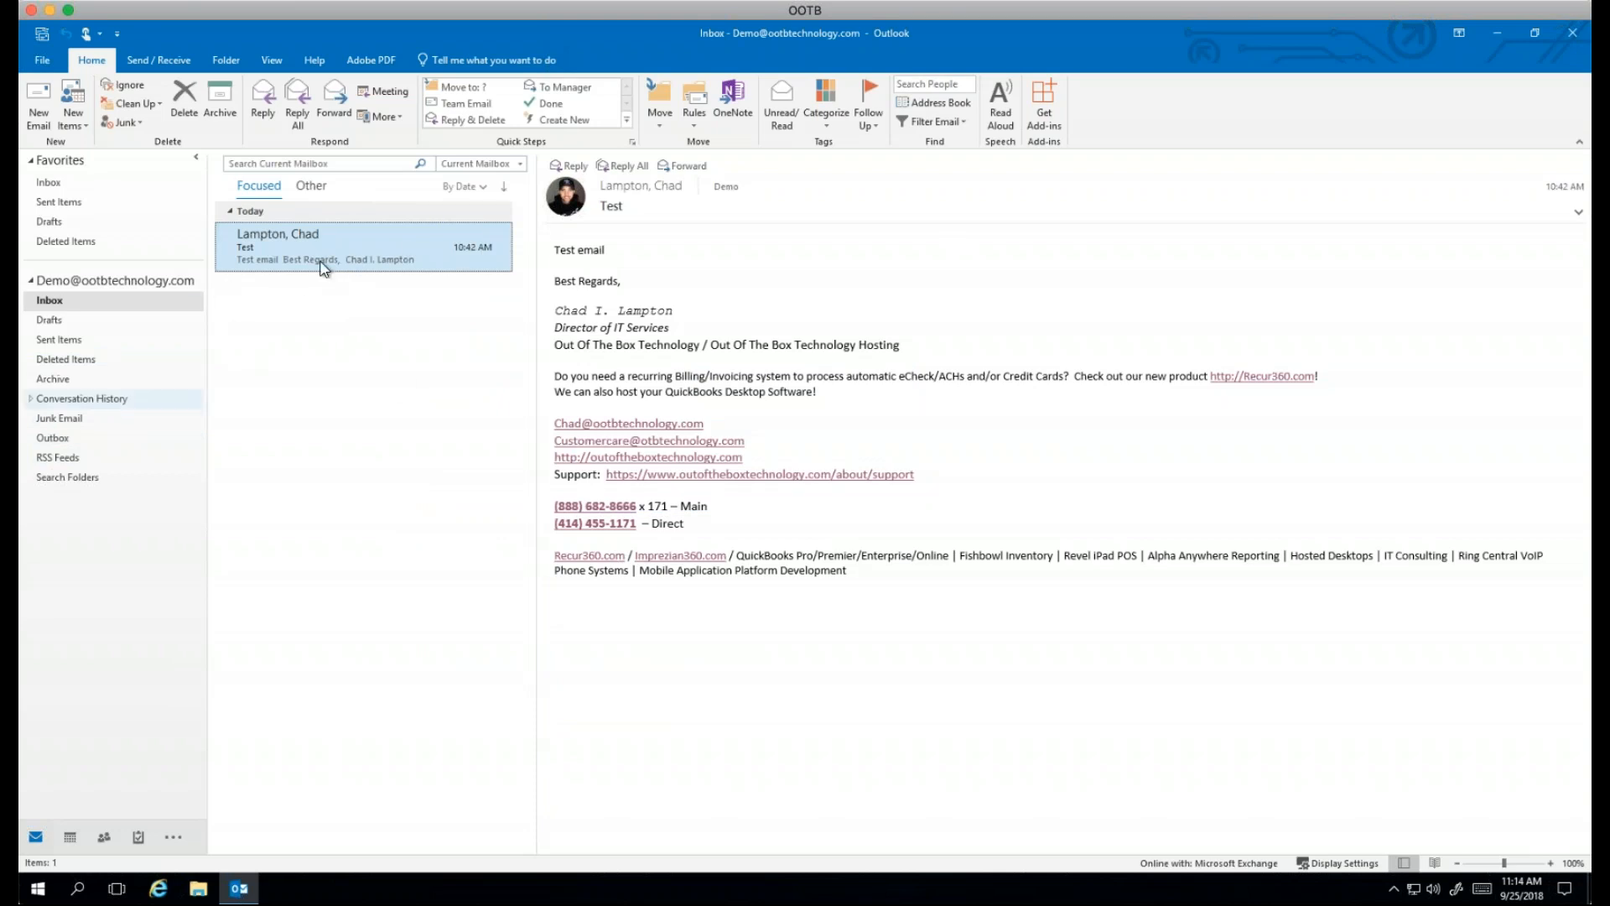
click(60, 421)
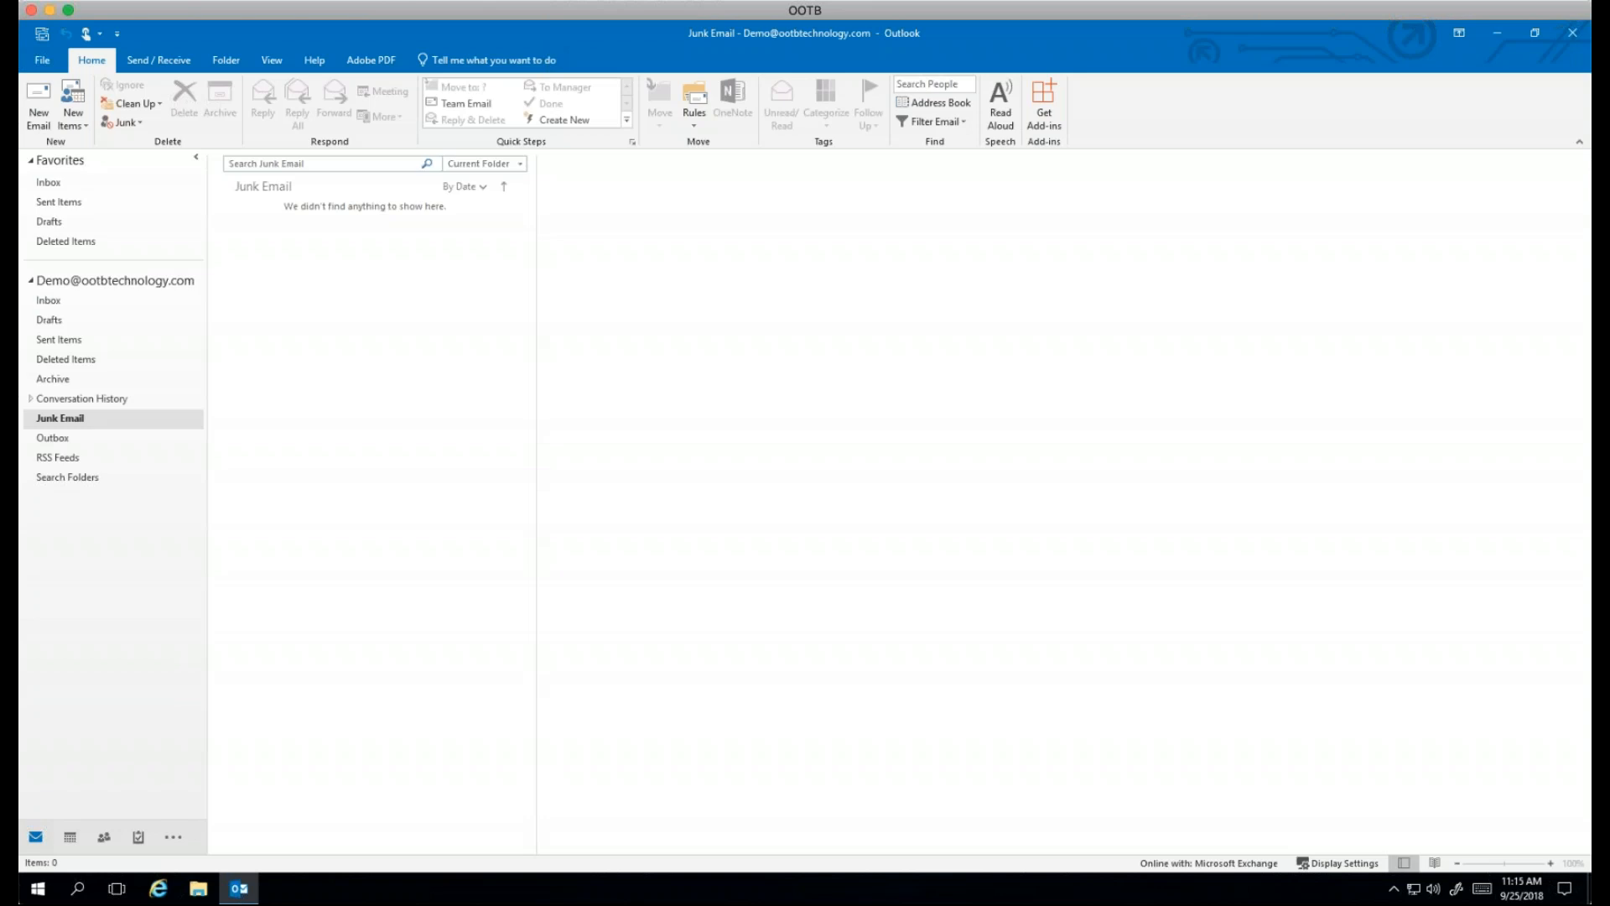
click(54, 303)
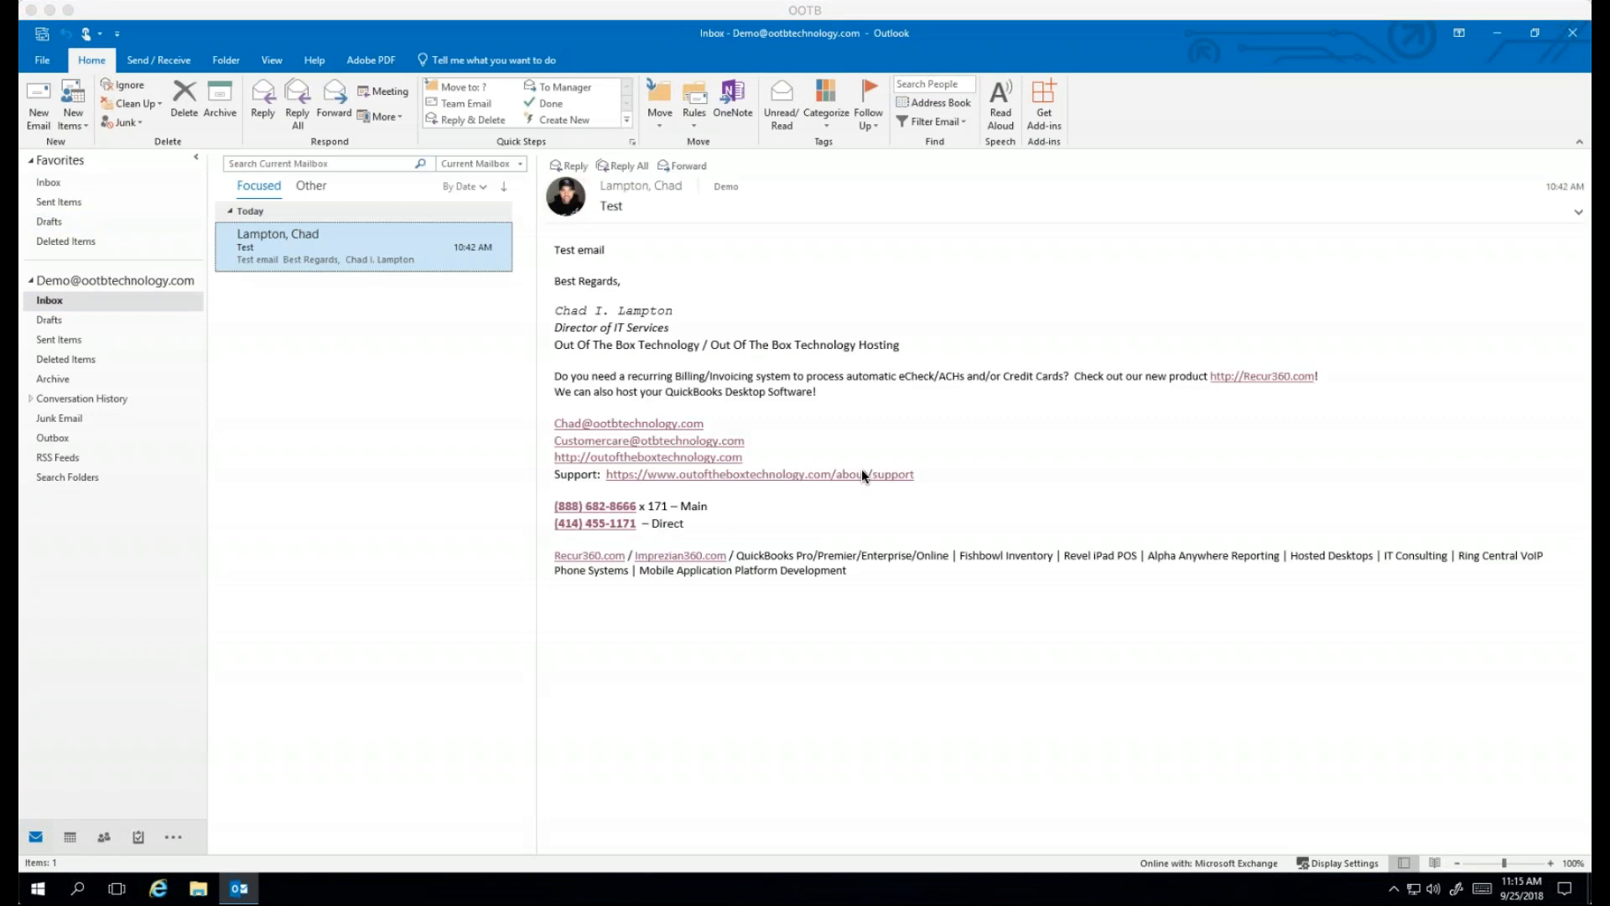
click(467, 504)
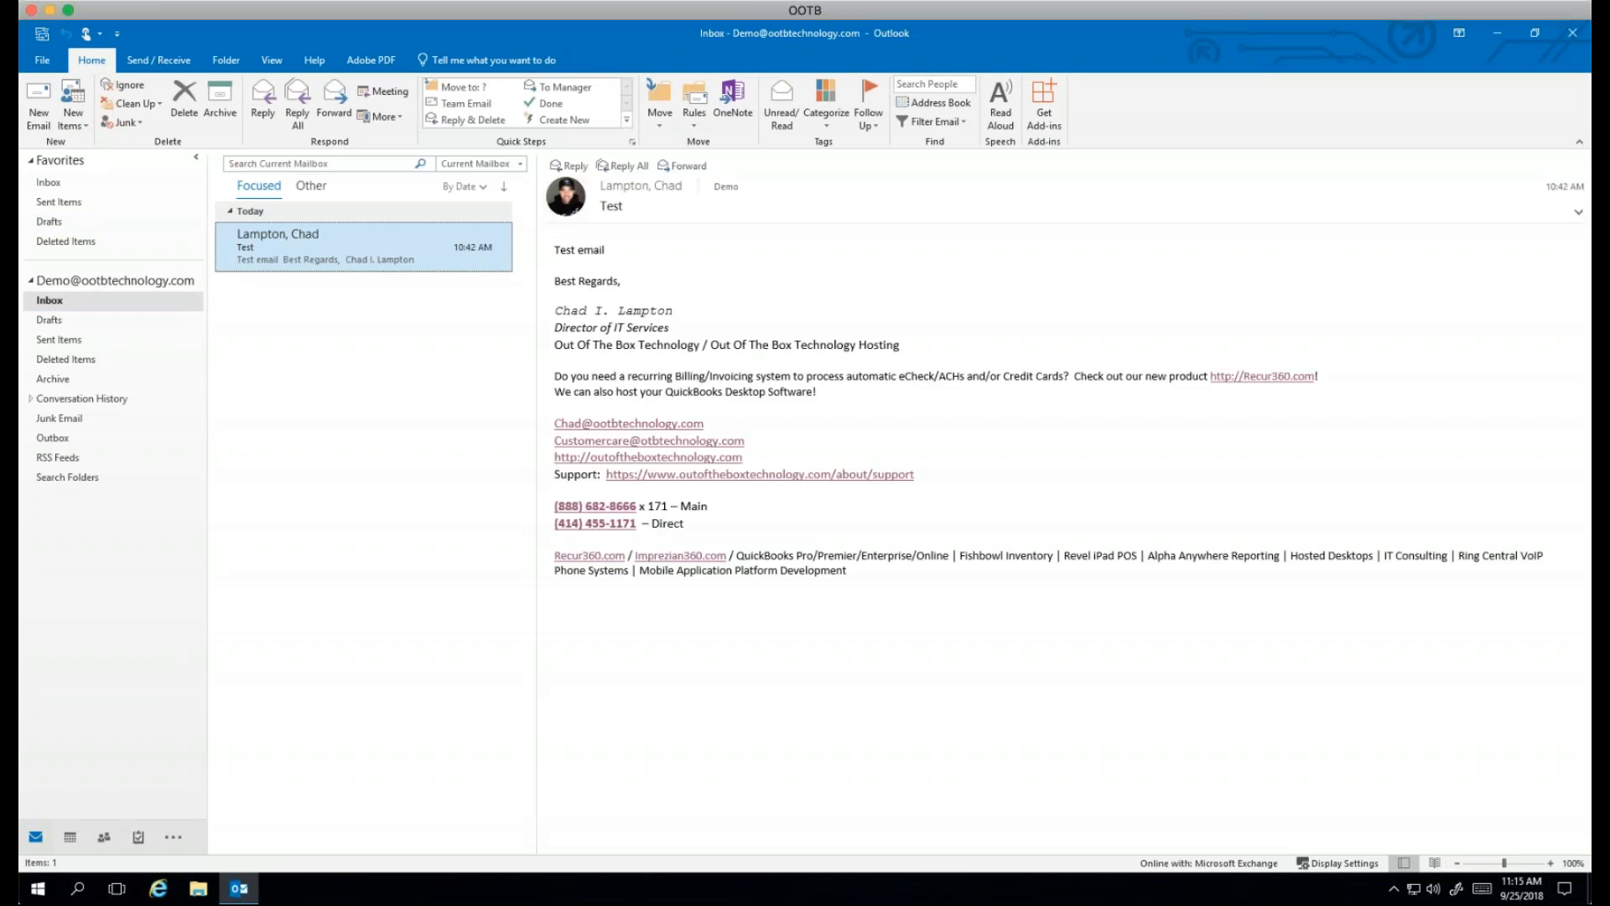
Step: Create a new email, look over the Insert and Options ribbons, and add the Bcc field
click(34, 91)
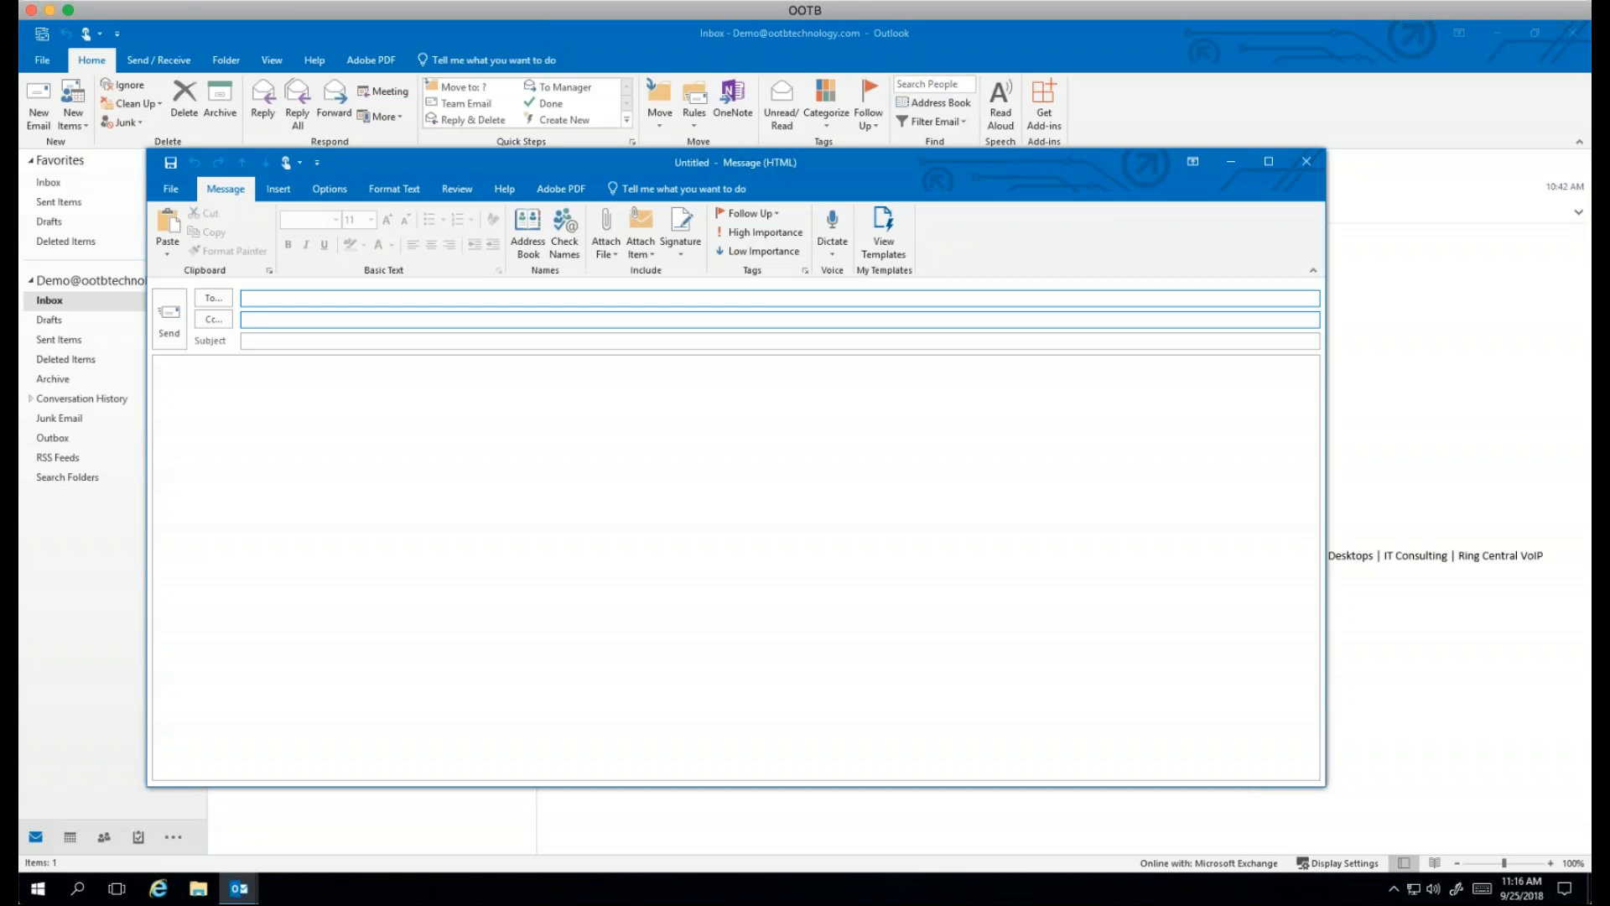
click(280, 188)
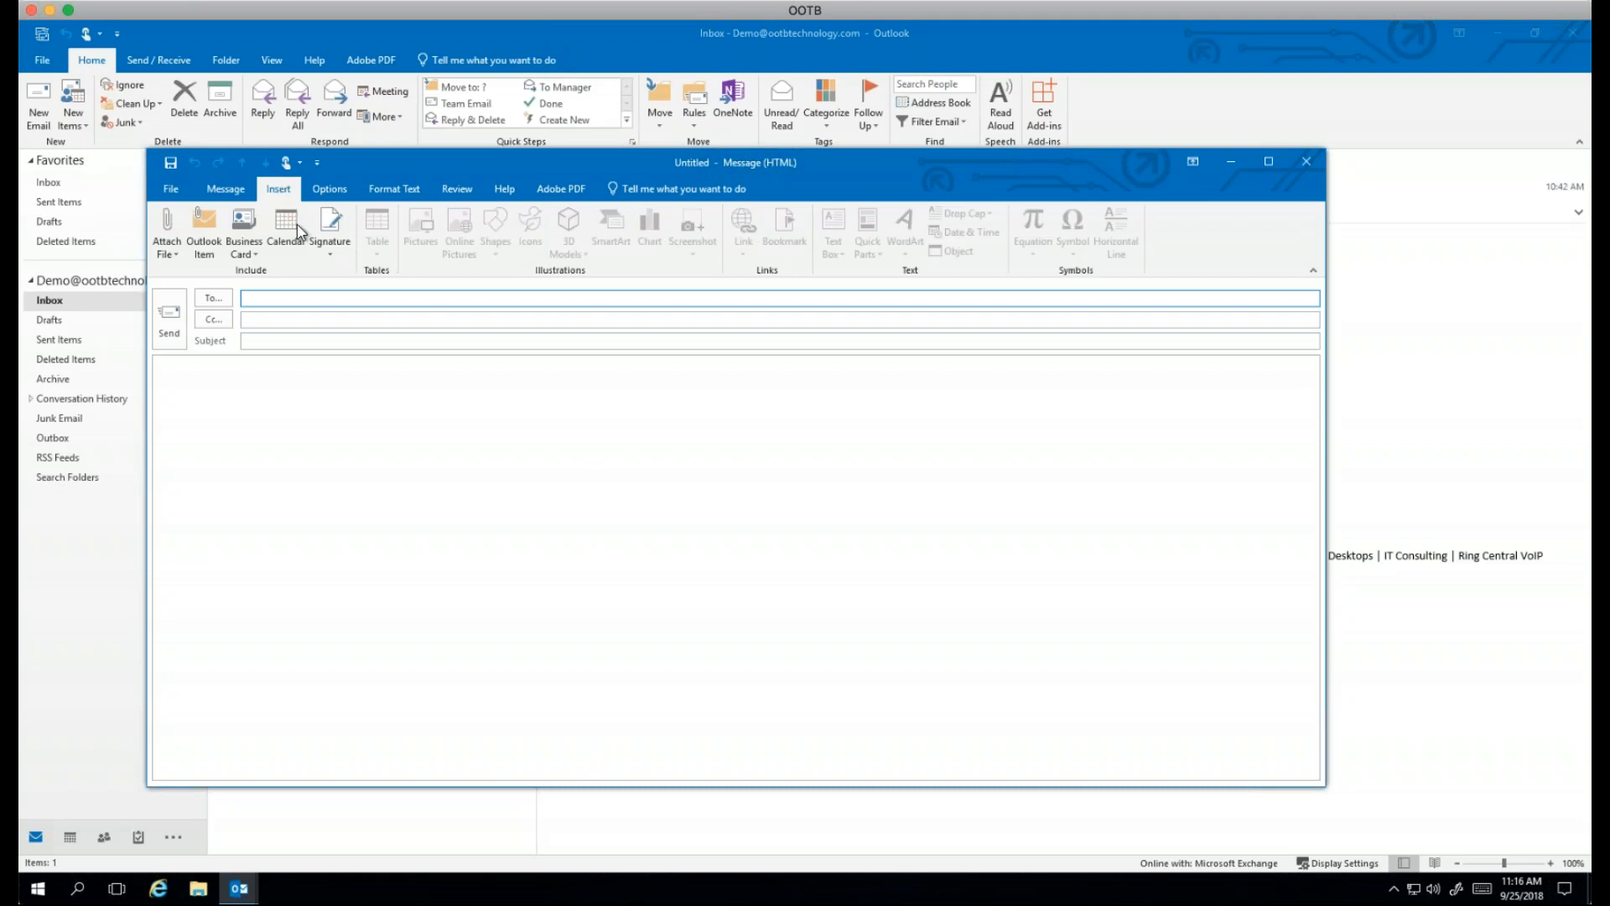
click(346, 188)
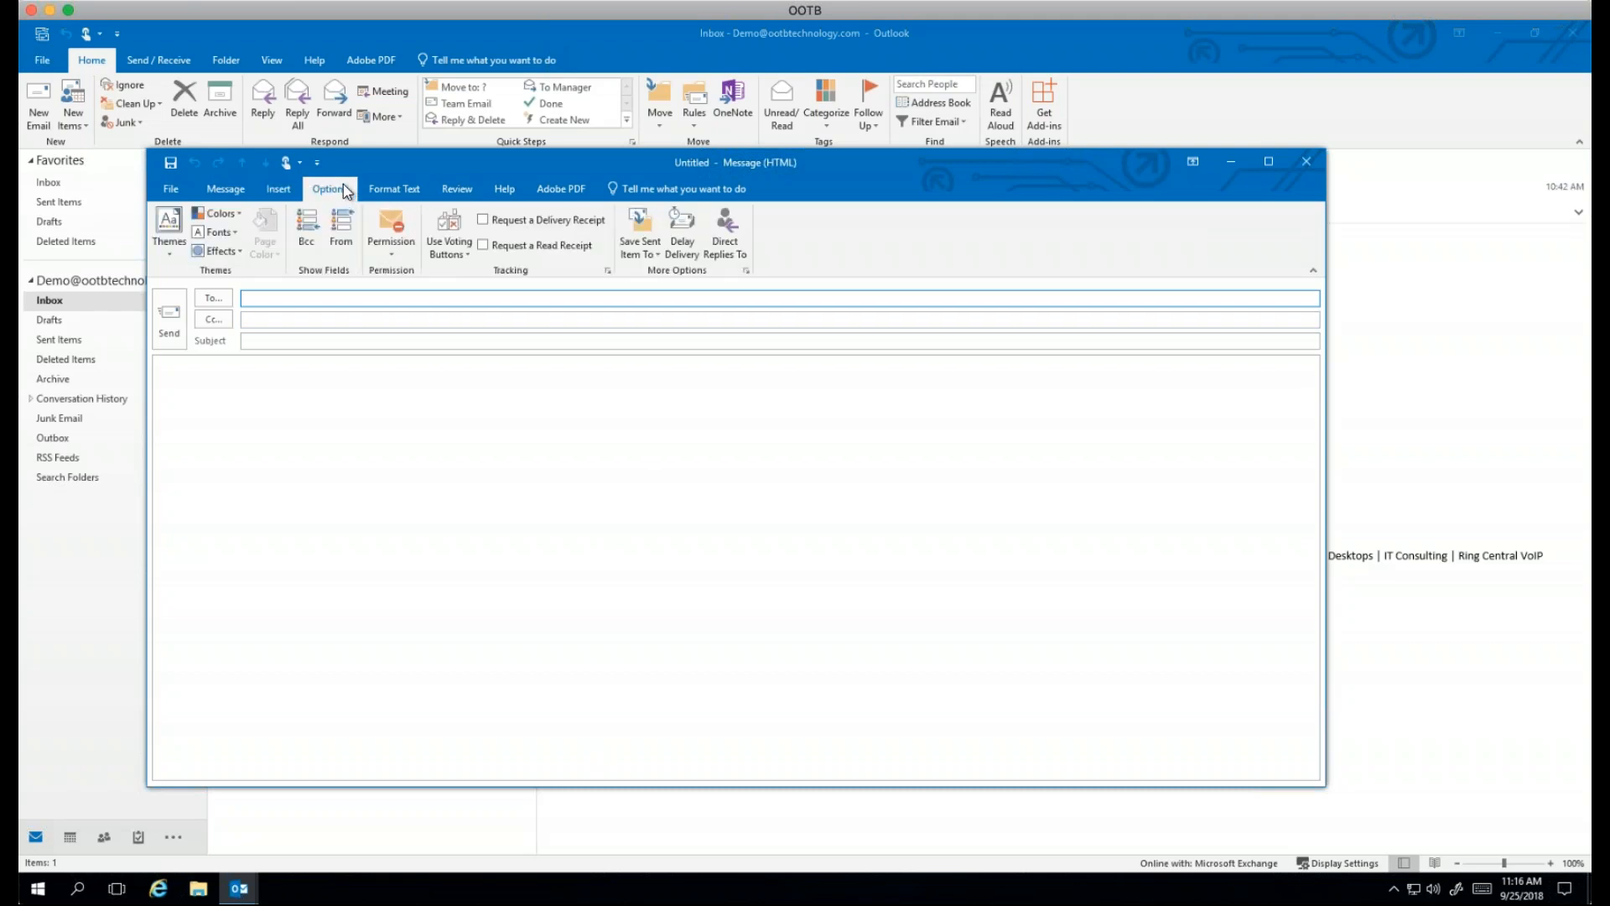
click(316, 242)
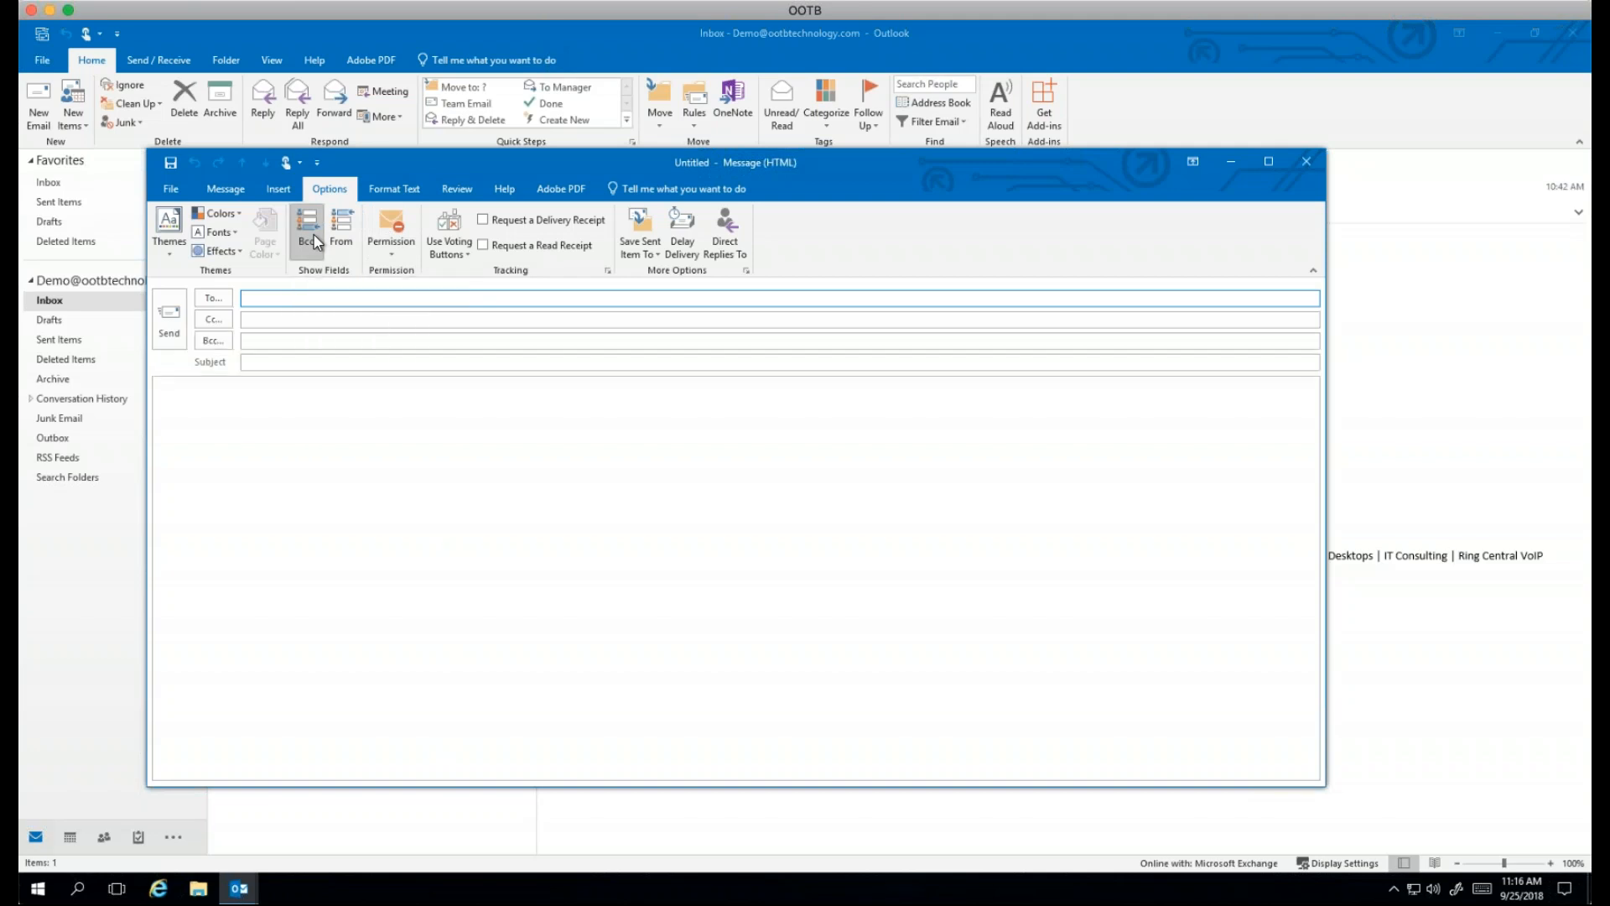
click(270, 362)
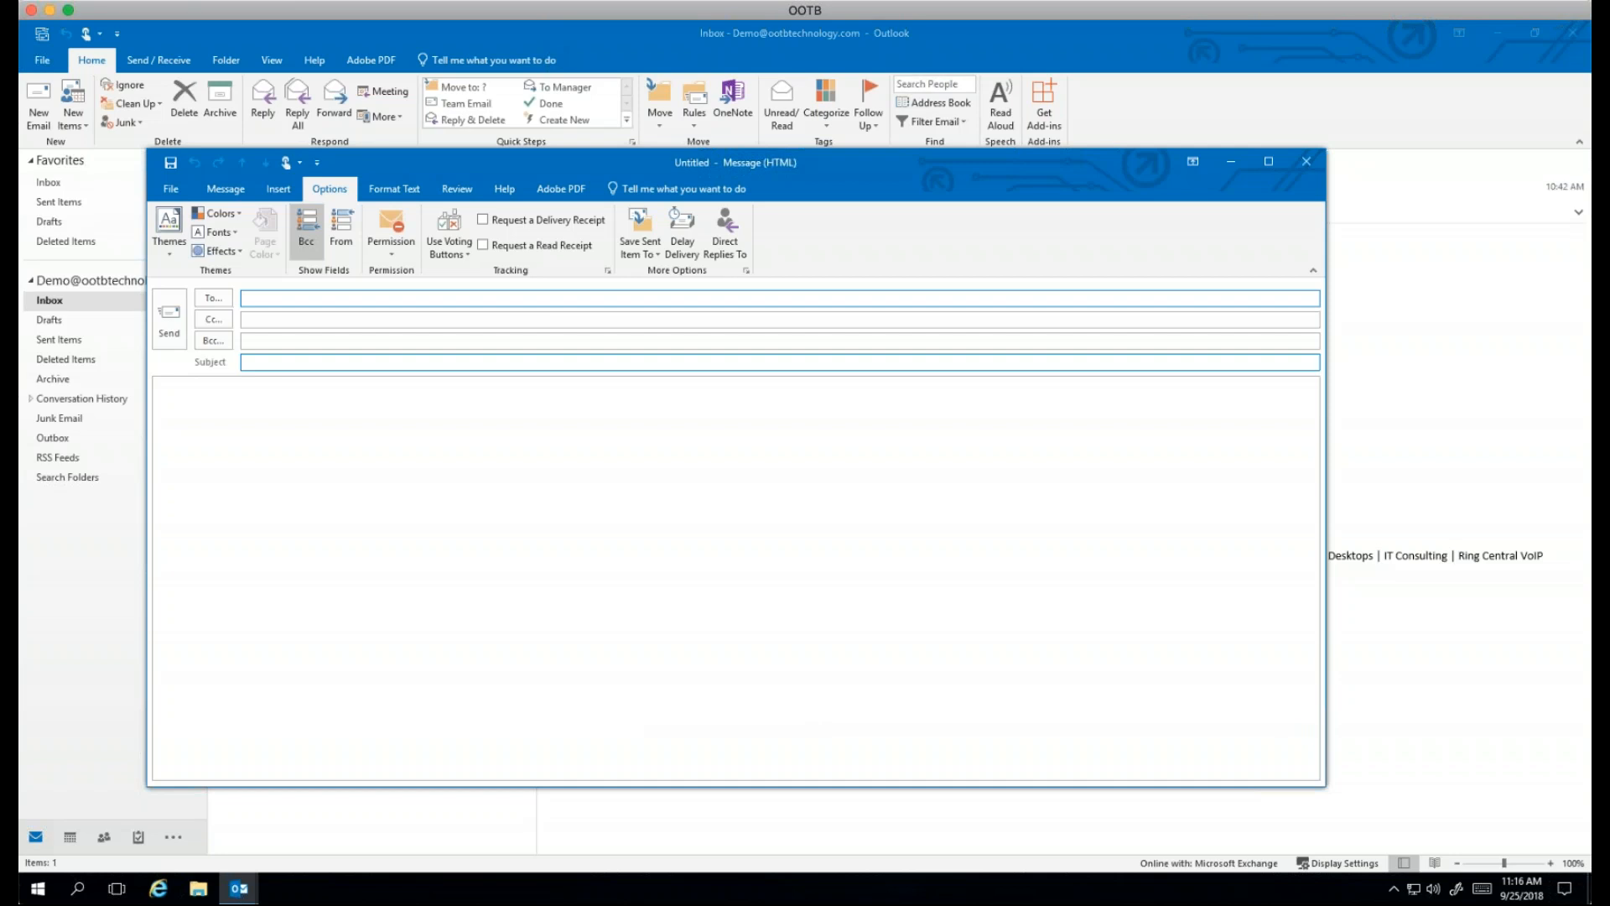
Step: Look over the voting buttons and custom voting settings, then close the message properties
click(459, 243)
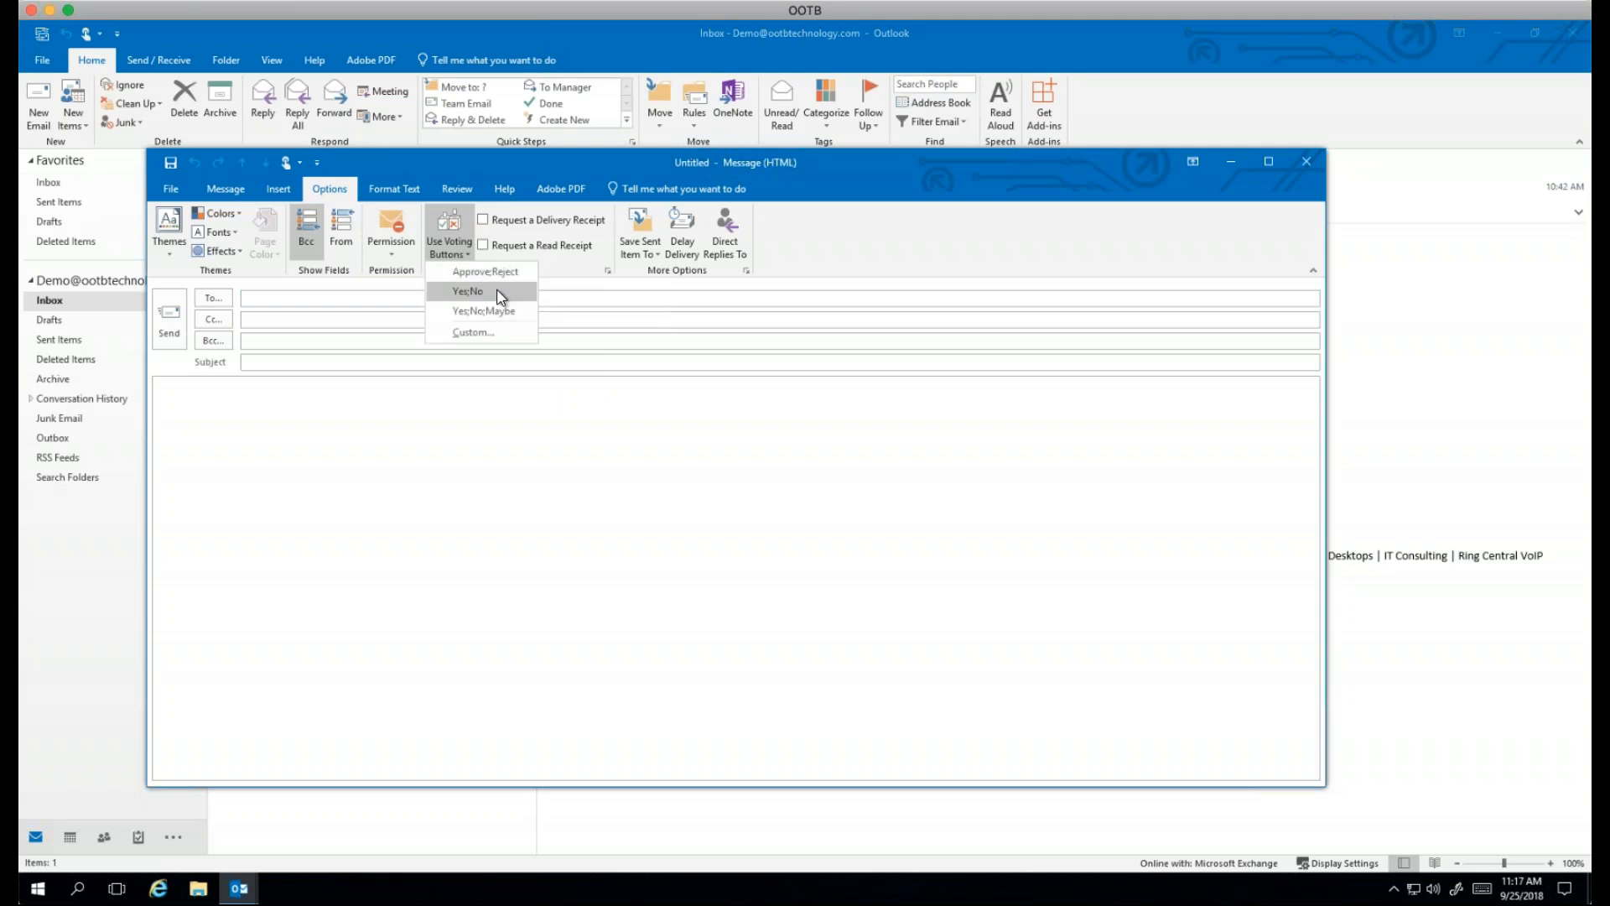
click(466, 333)
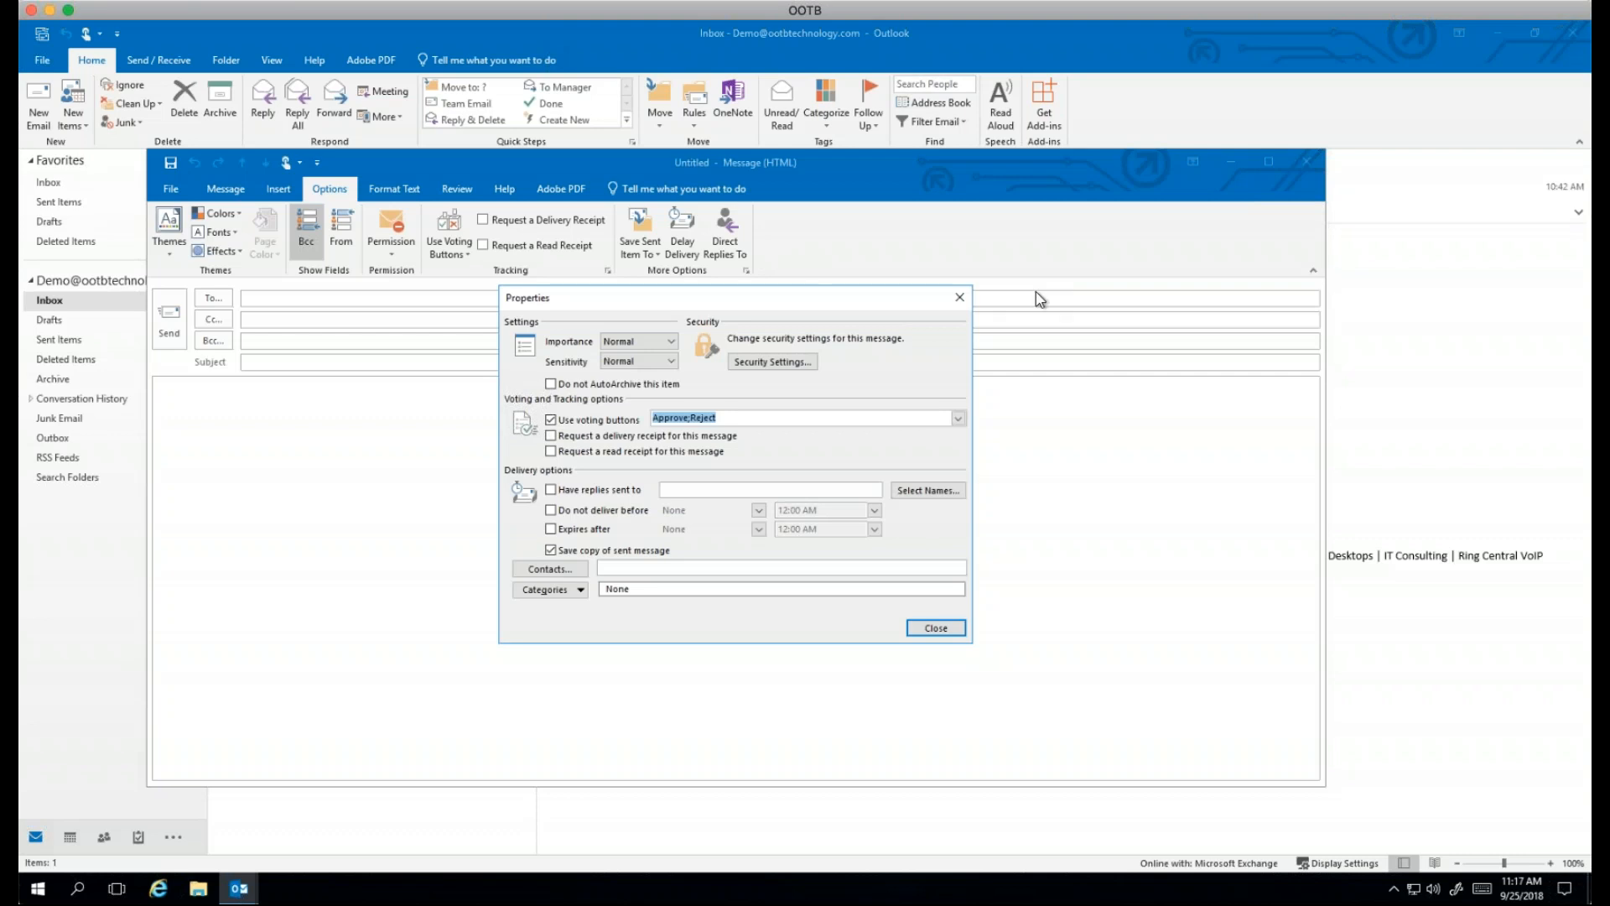
click(960, 297)
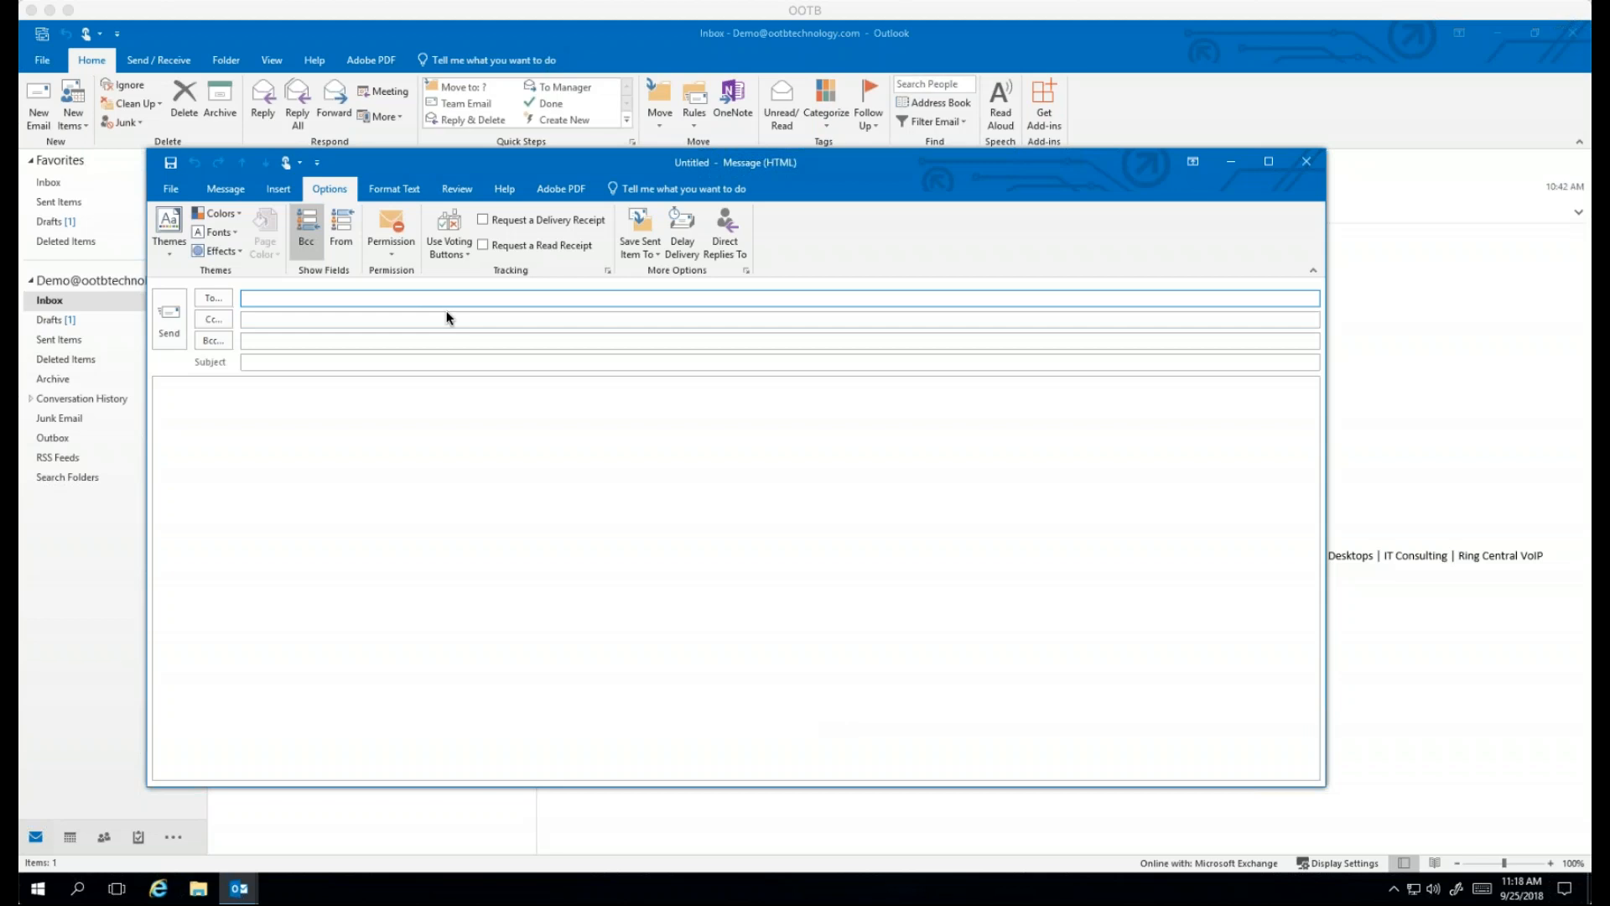
Step: Set Delay Delivery to not before 9/25/2018 5:00 PM and move to the subject line
click(700, 244)
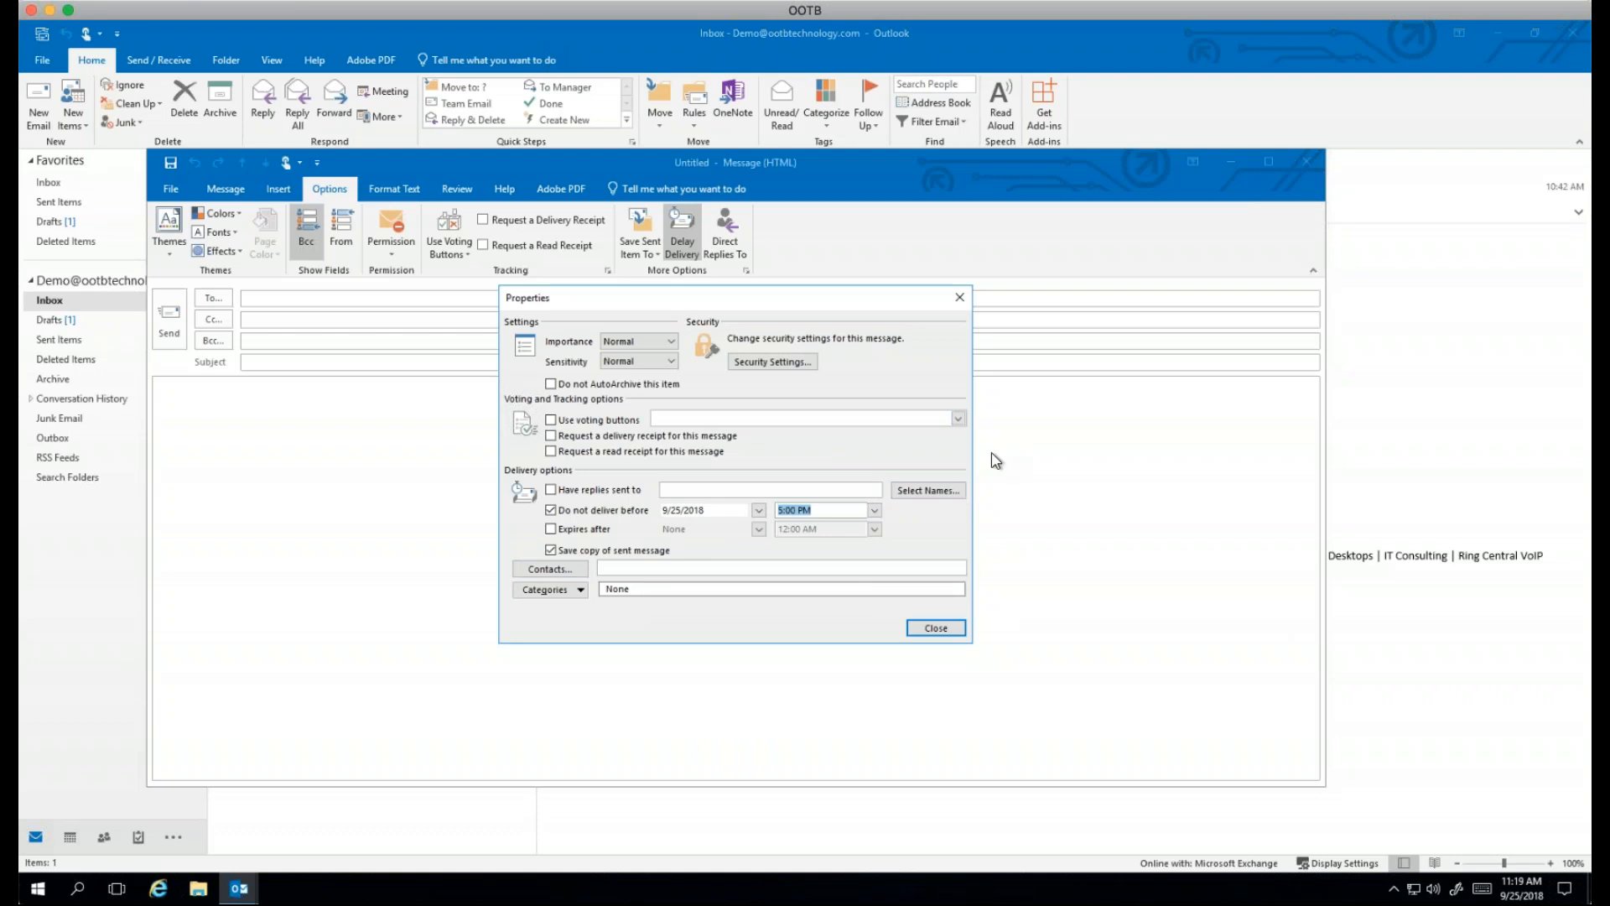
click(931, 627)
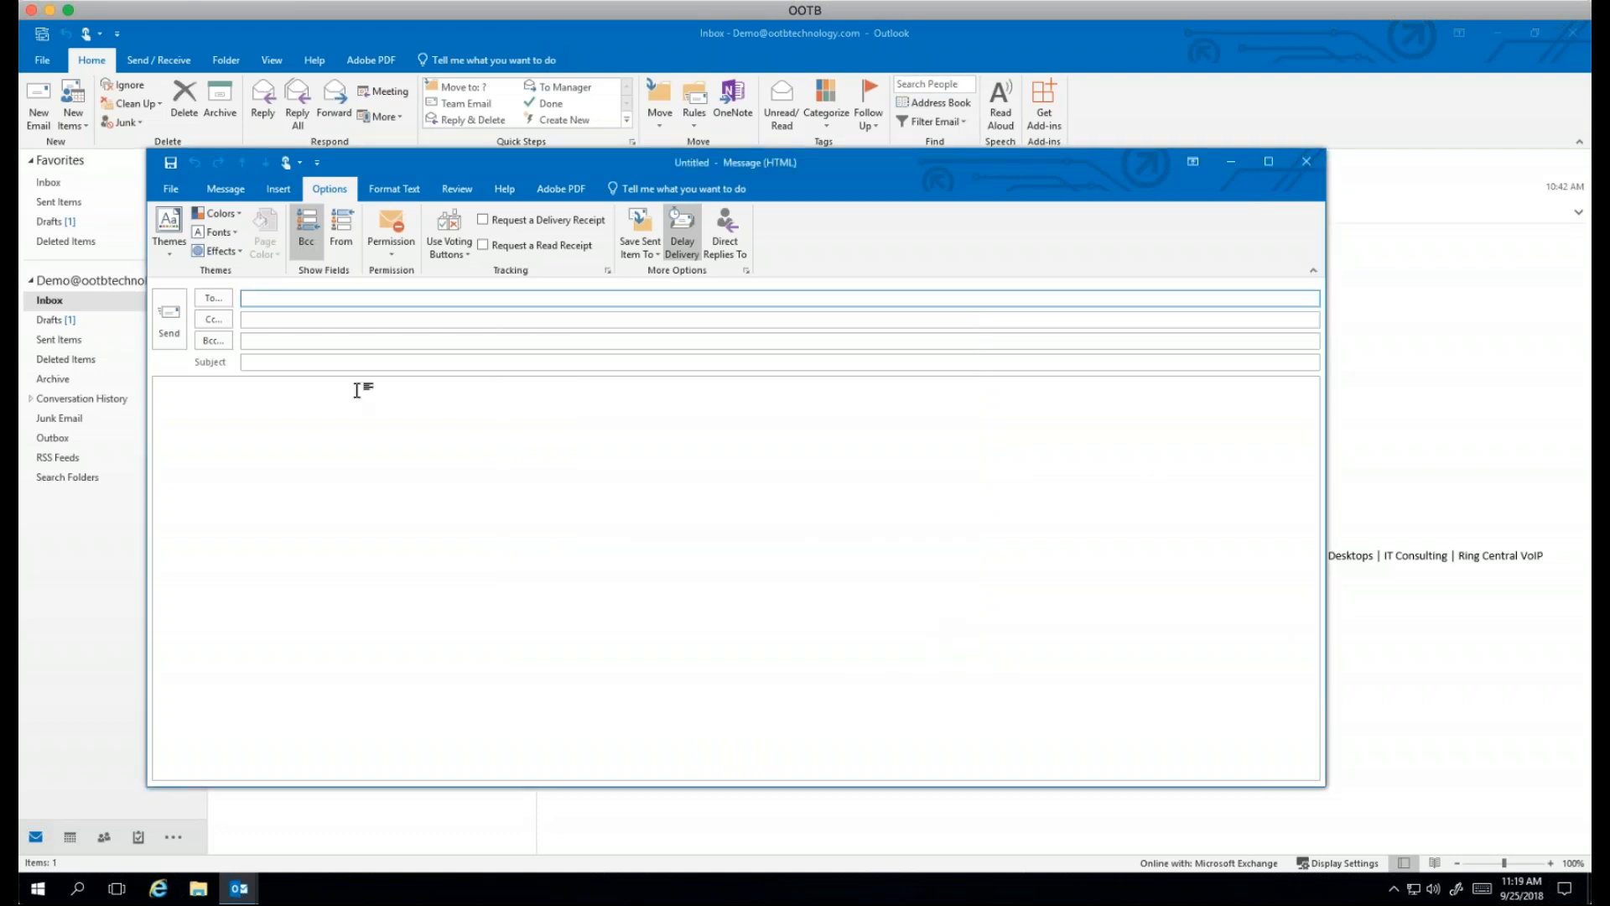
click(277, 363)
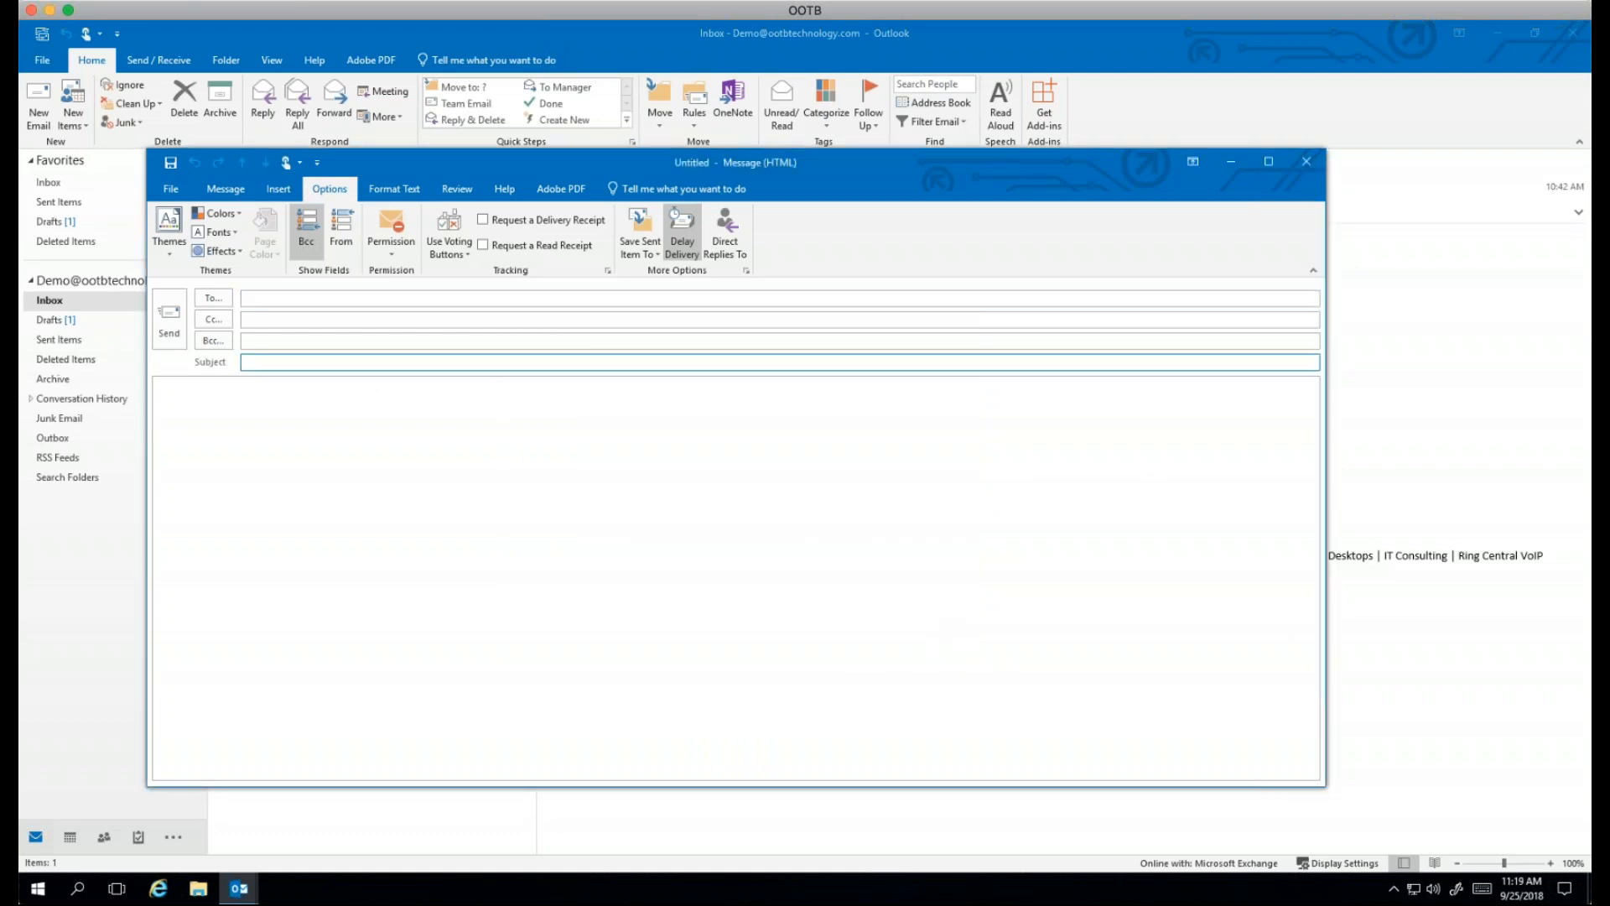
Step: Give the message subject 'test', choose the suggested contact as recipient, and write 'Test' in the body
text(test)
click(252, 298)
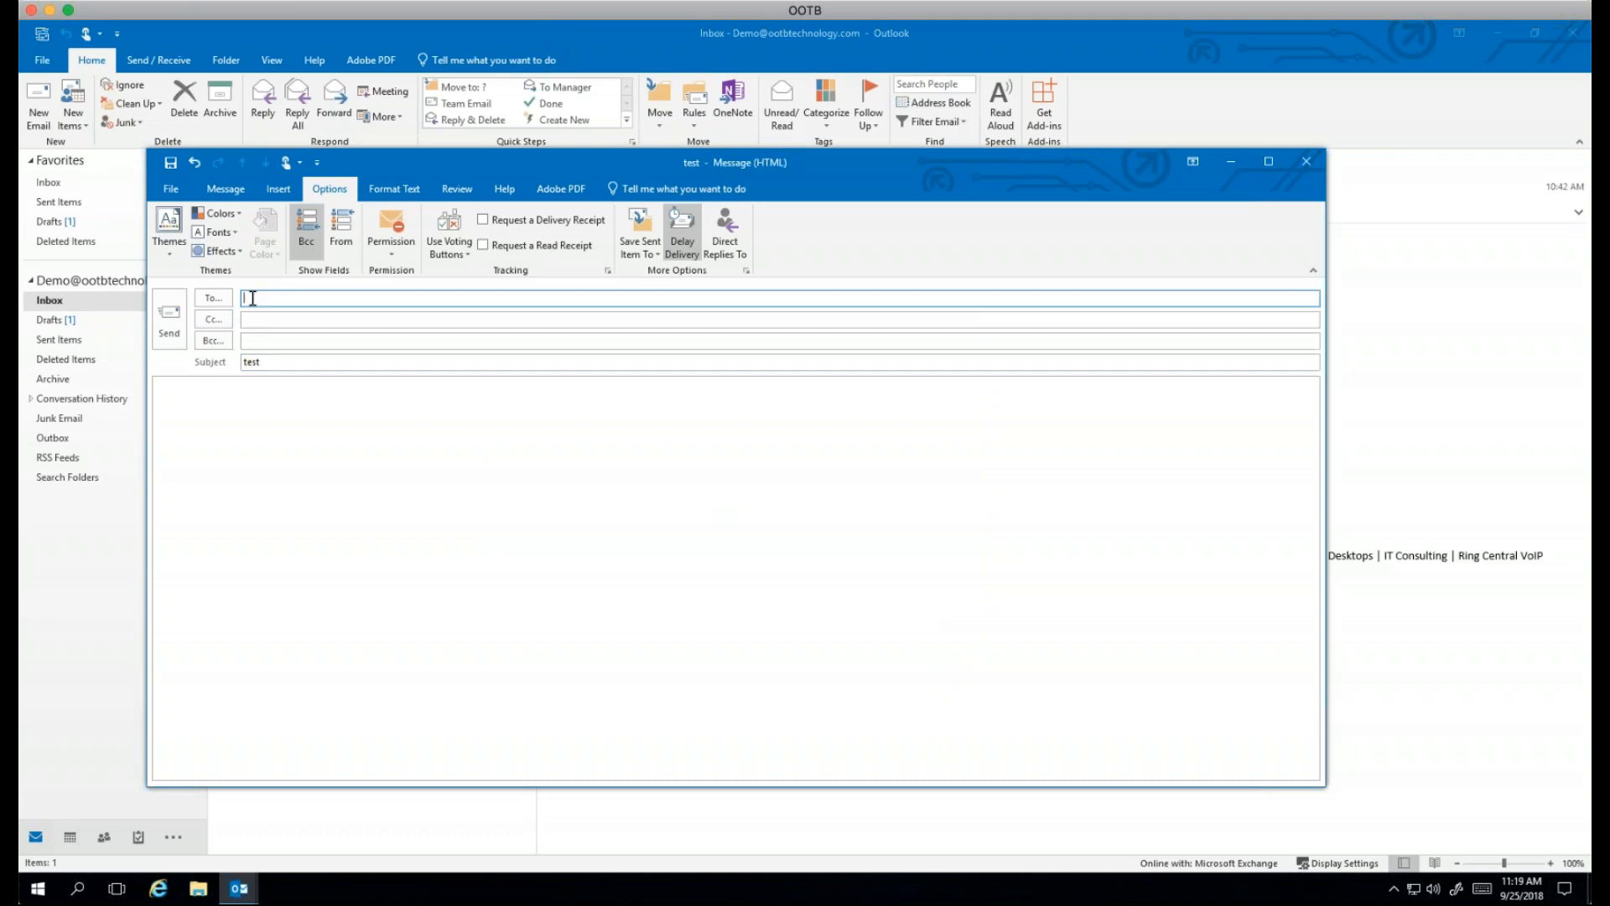
text(cha)
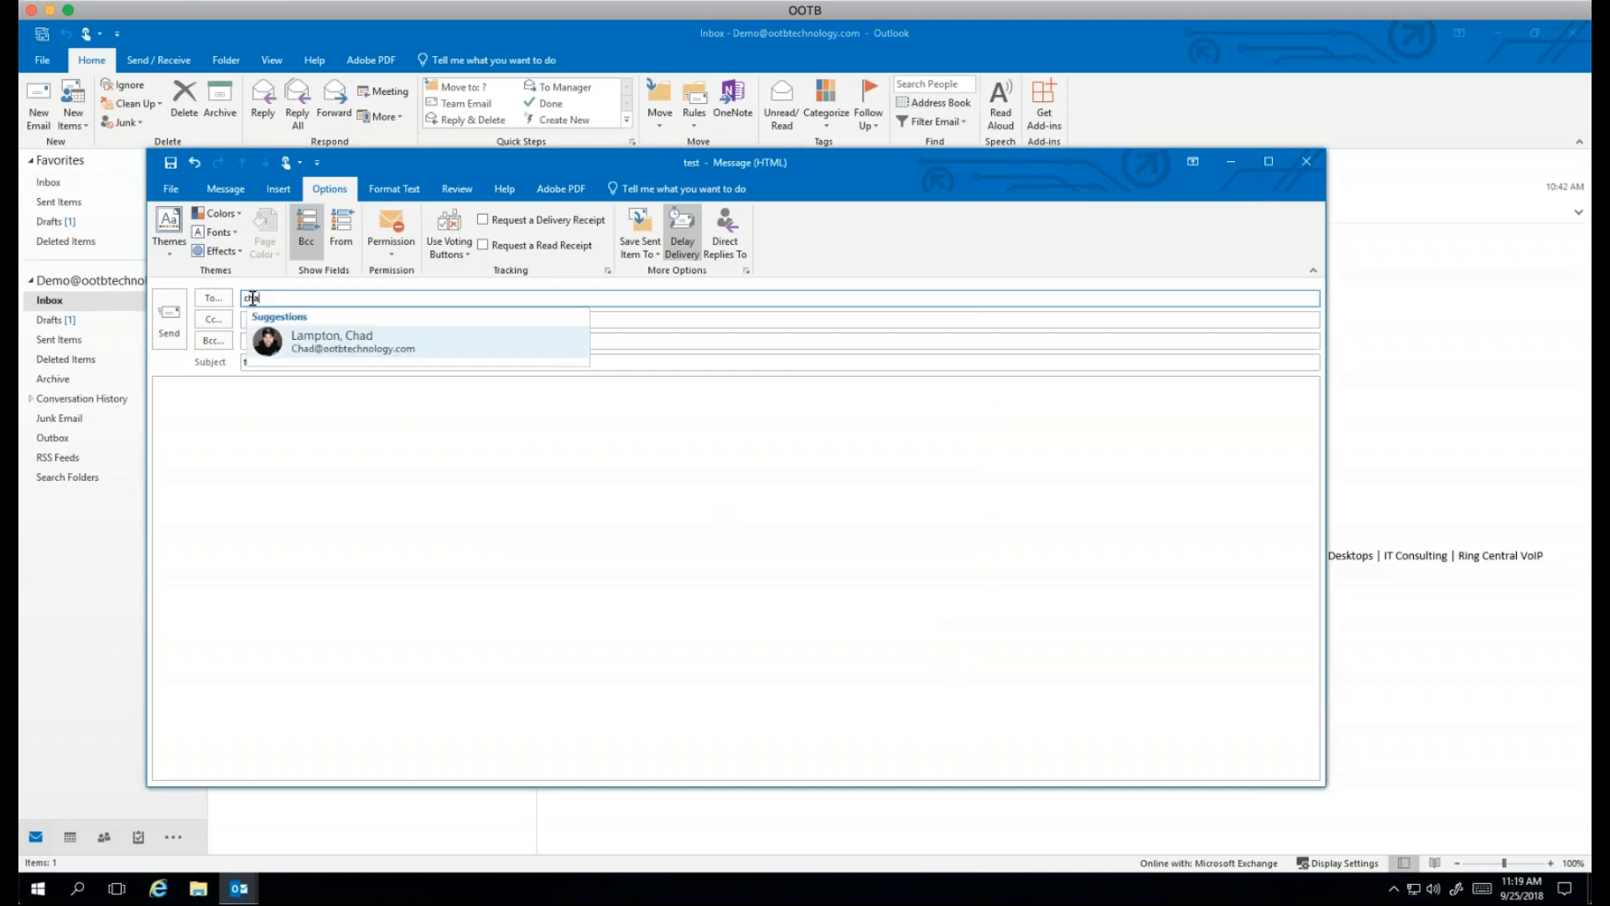
click(348, 344)
click(210, 420)
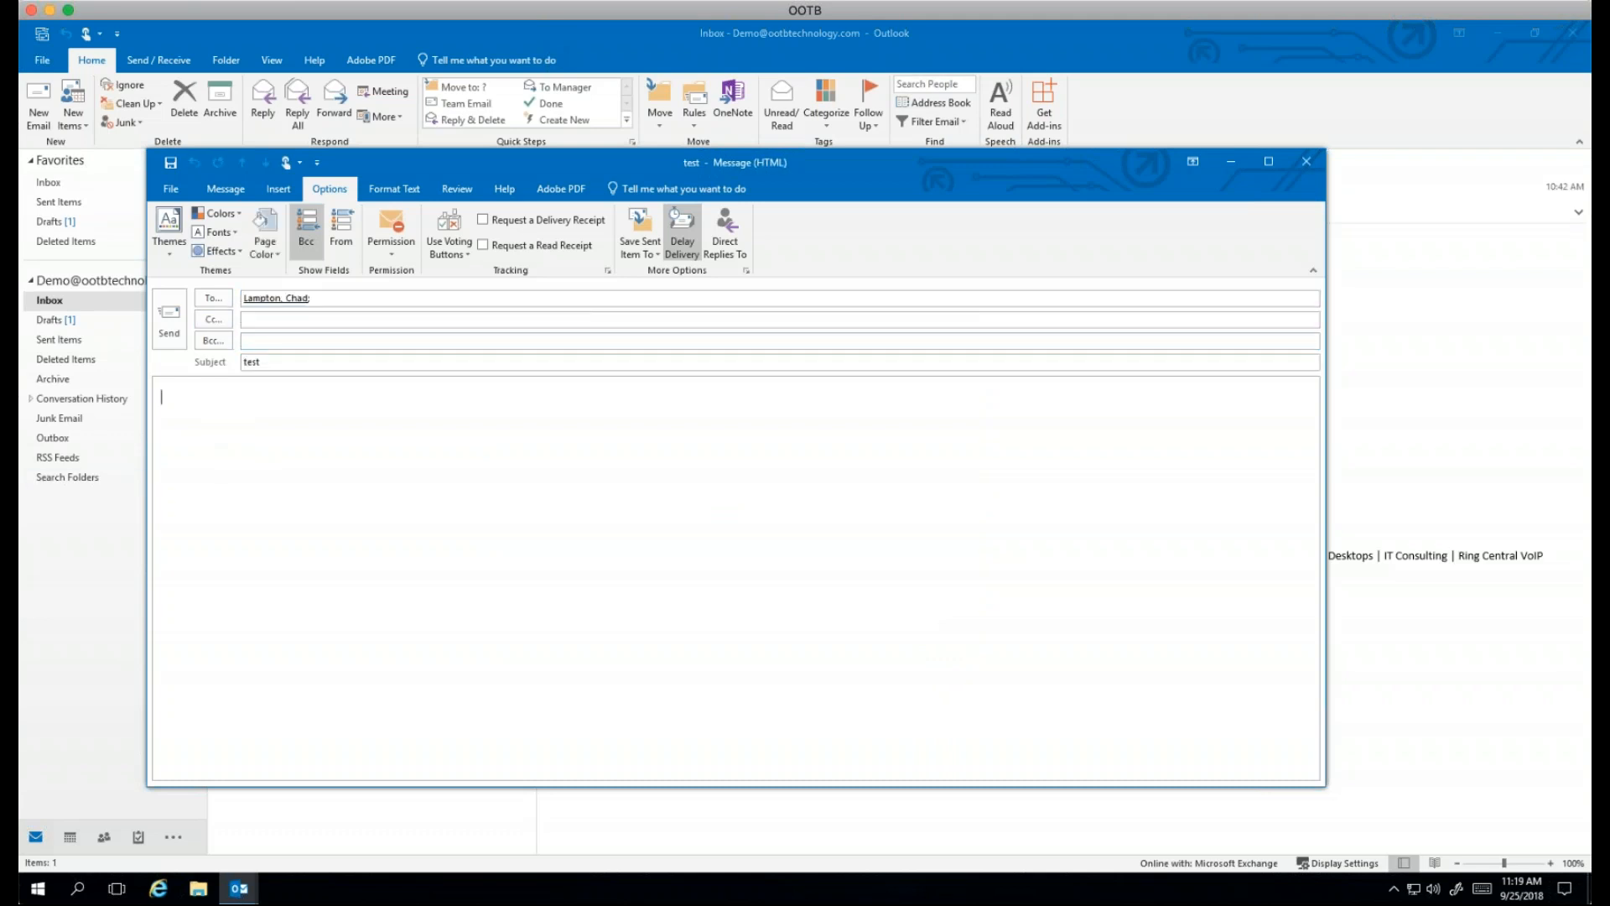
text(Thsi)
key(BackSpace)
key(BackSpace)
key(BackSpace)
text(est)
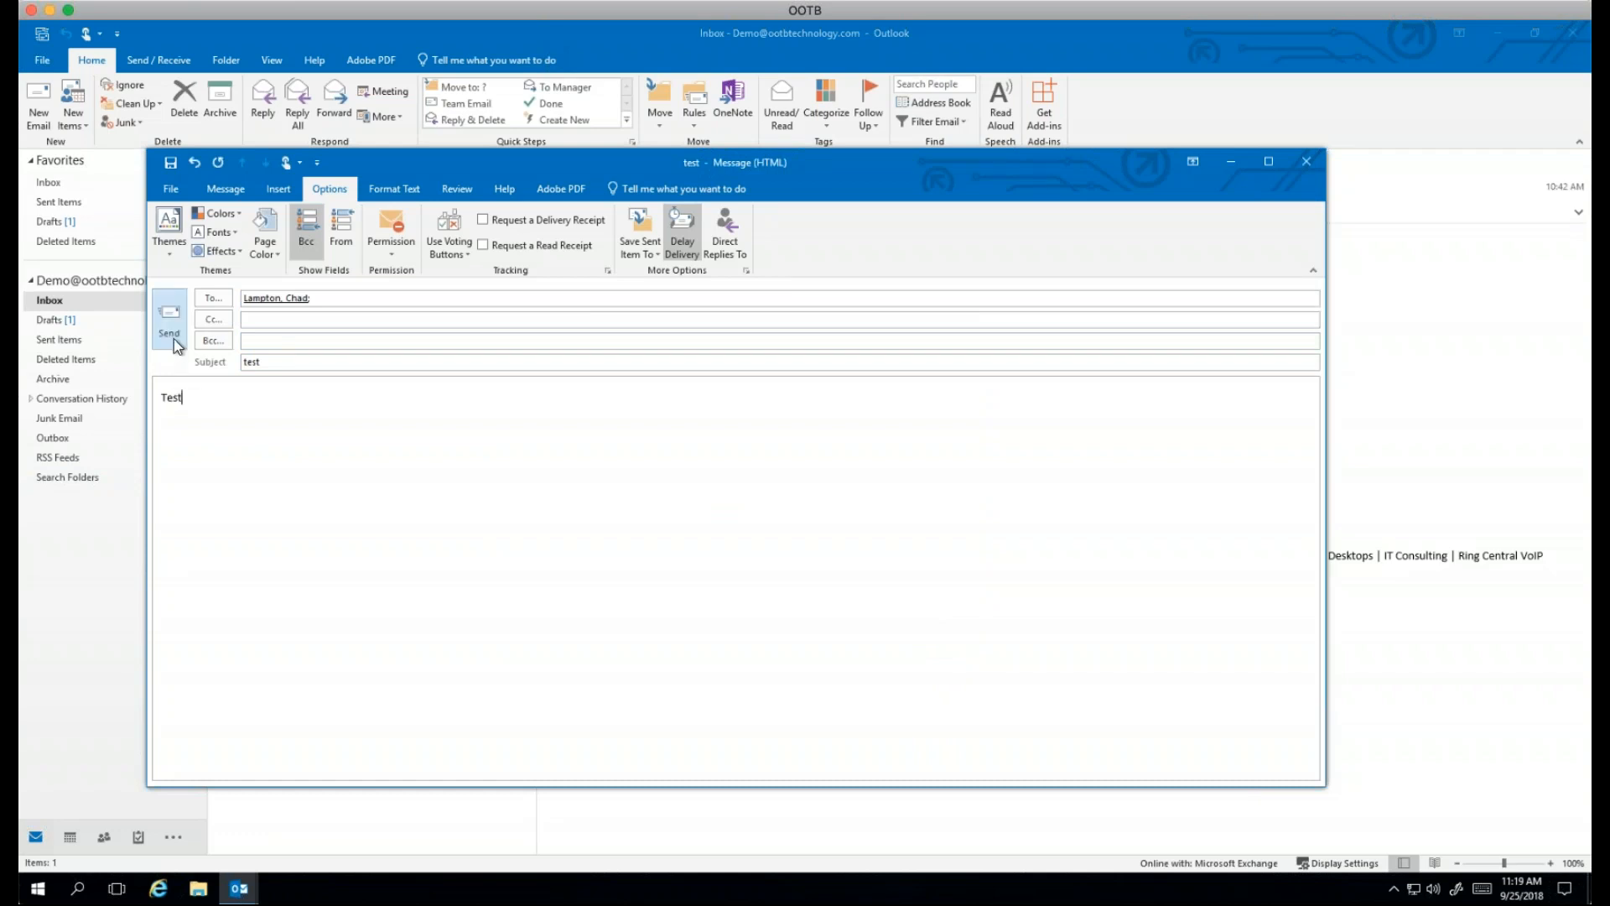
Step: Hold delivery until 5:00 PM, send the message, and check it waiting in the Outbox
click(682, 235)
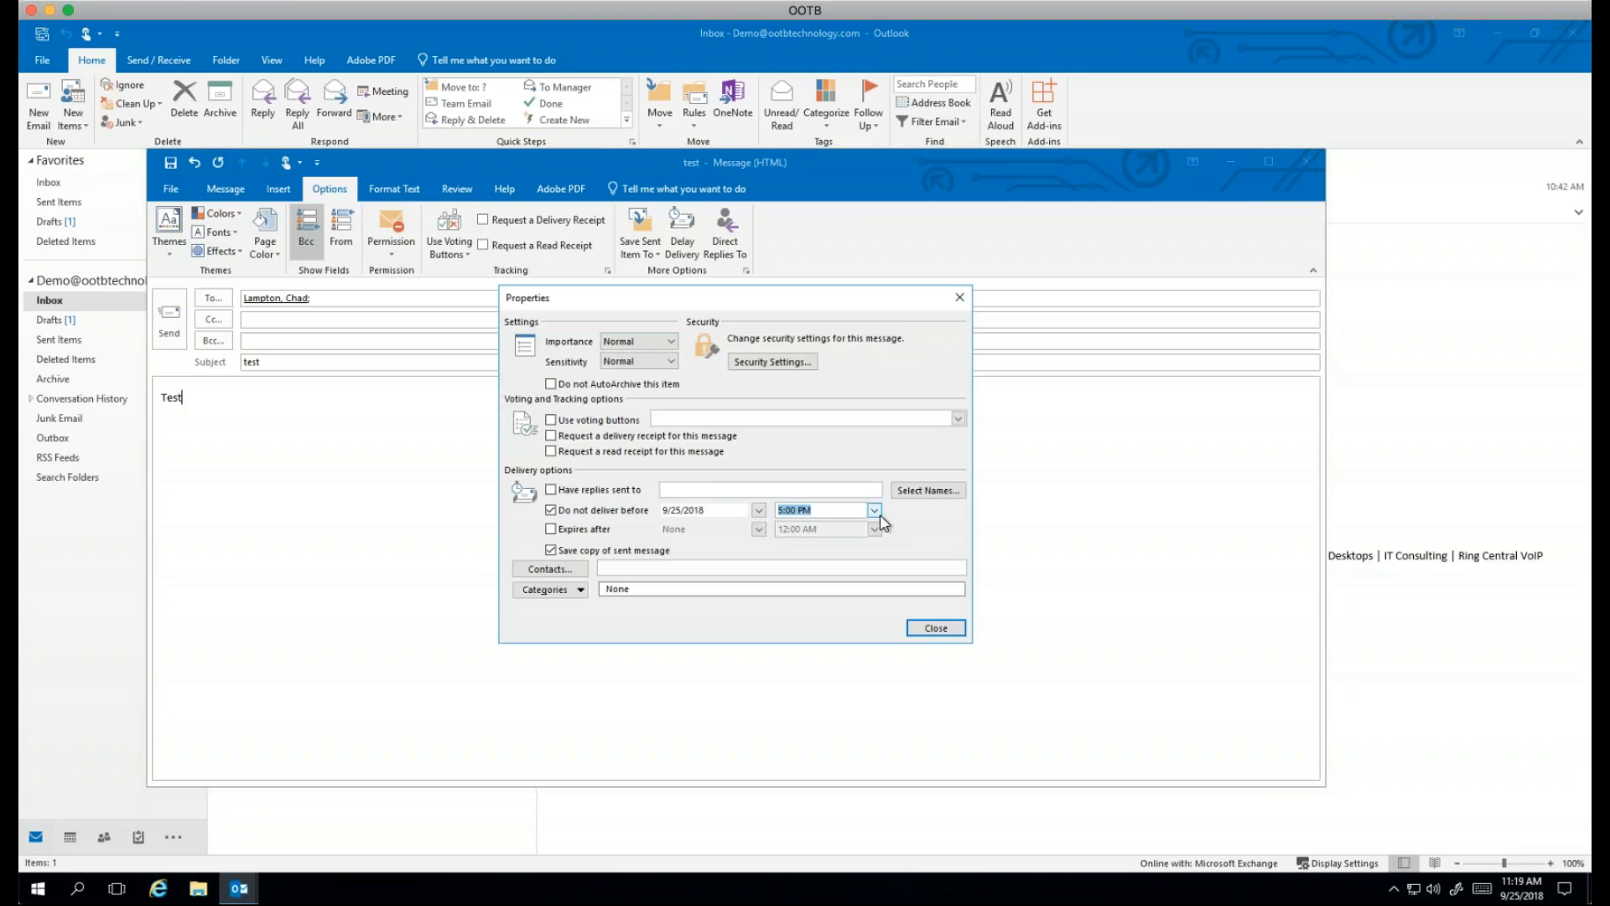
click(783, 489)
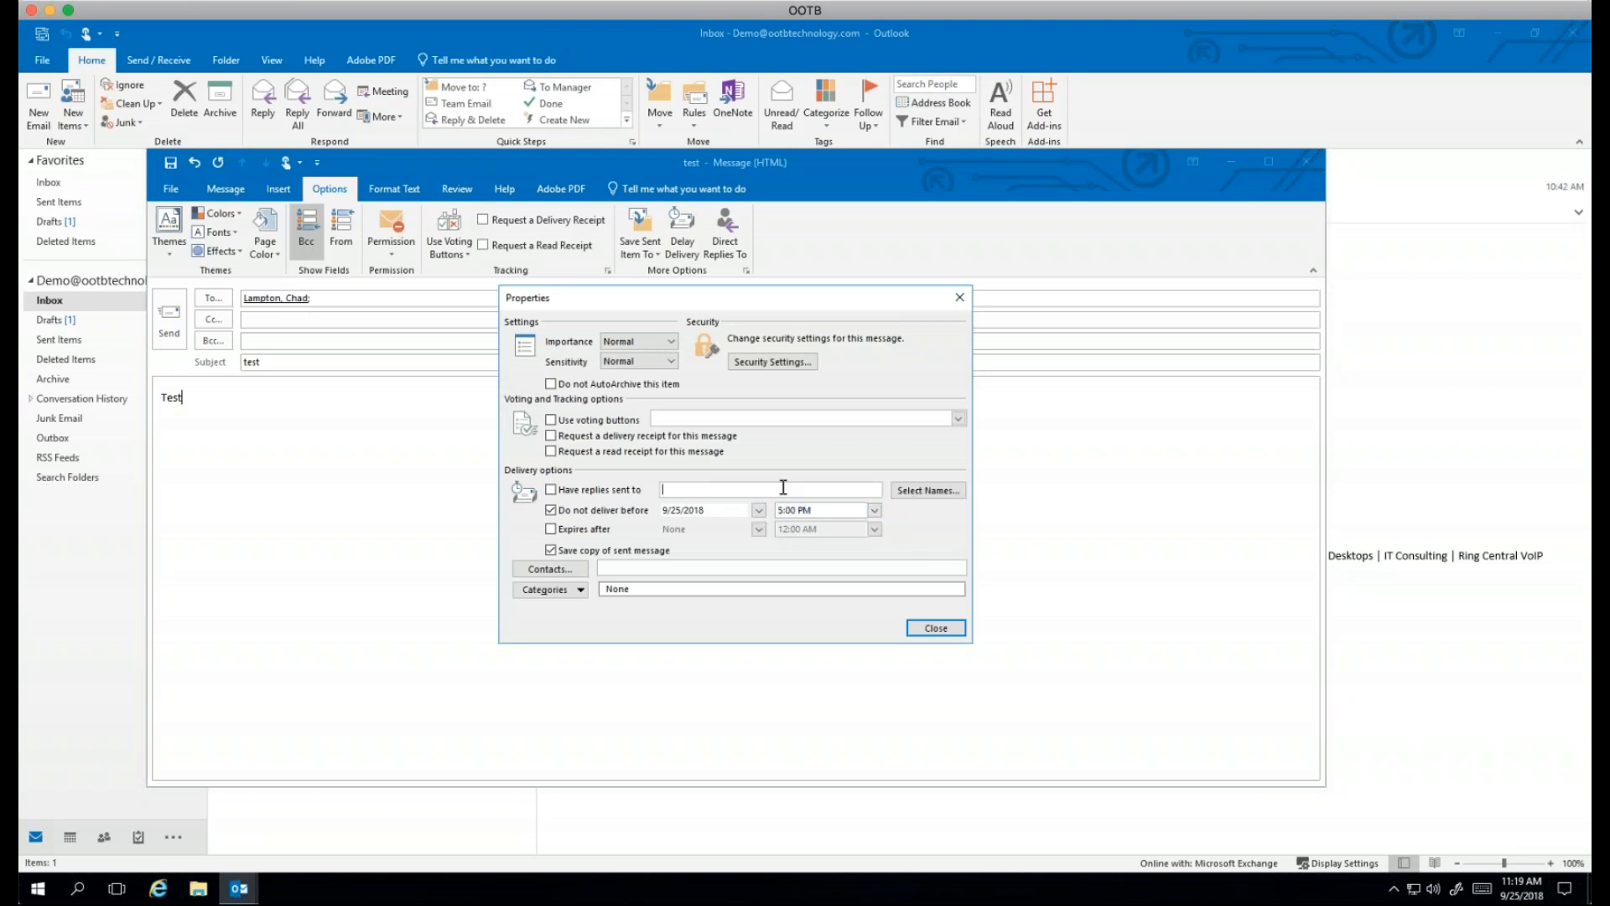
click(929, 626)
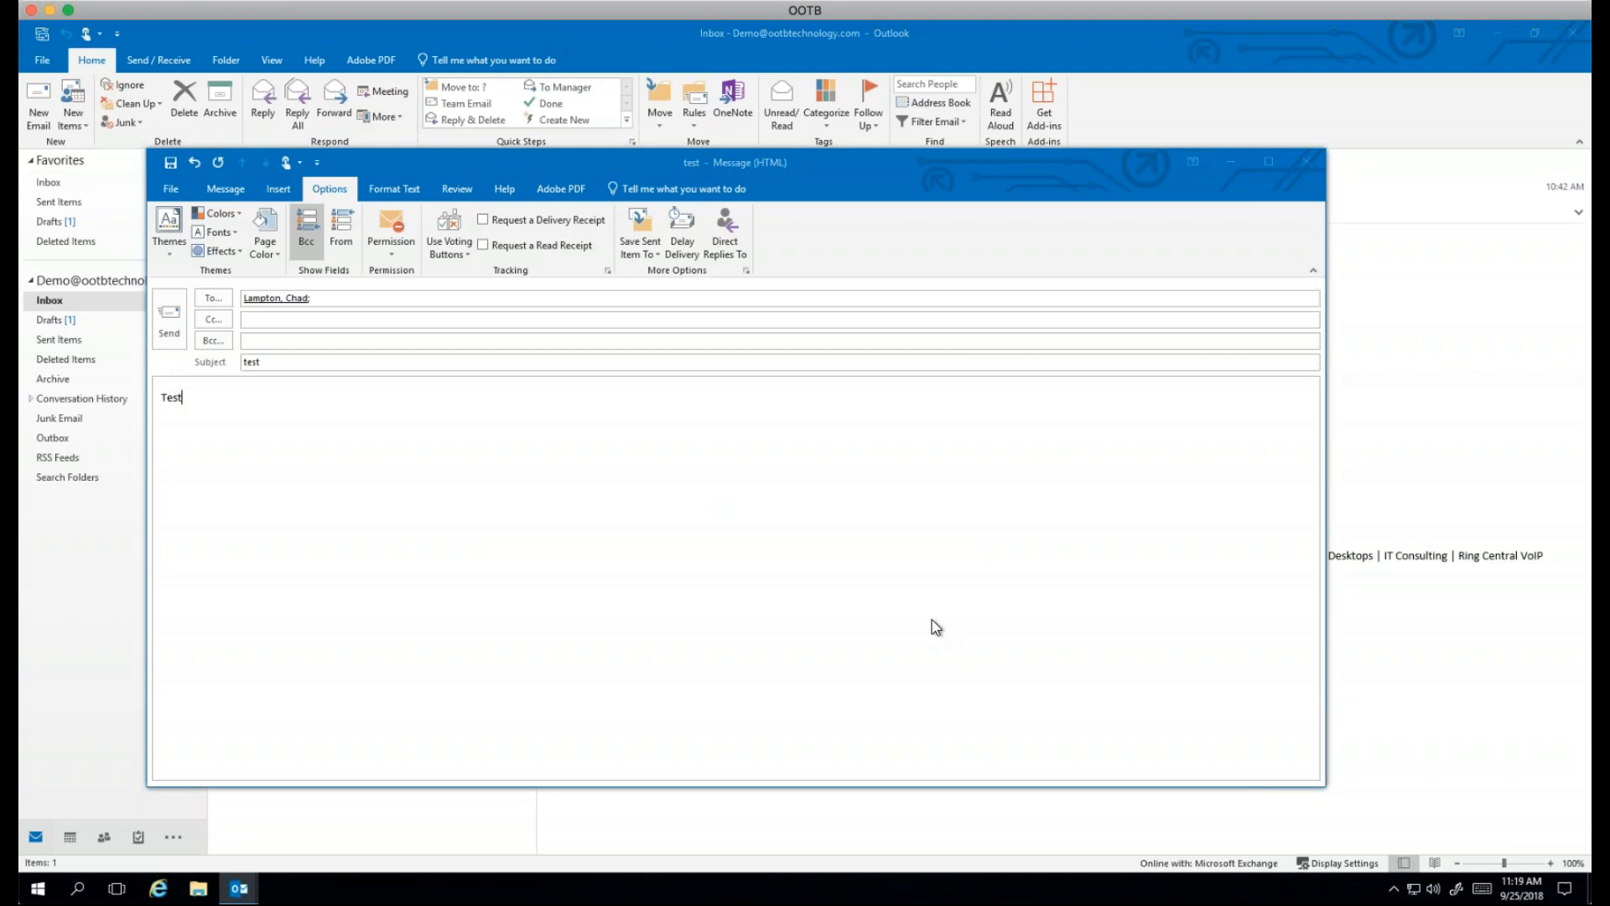
click(178, 339)
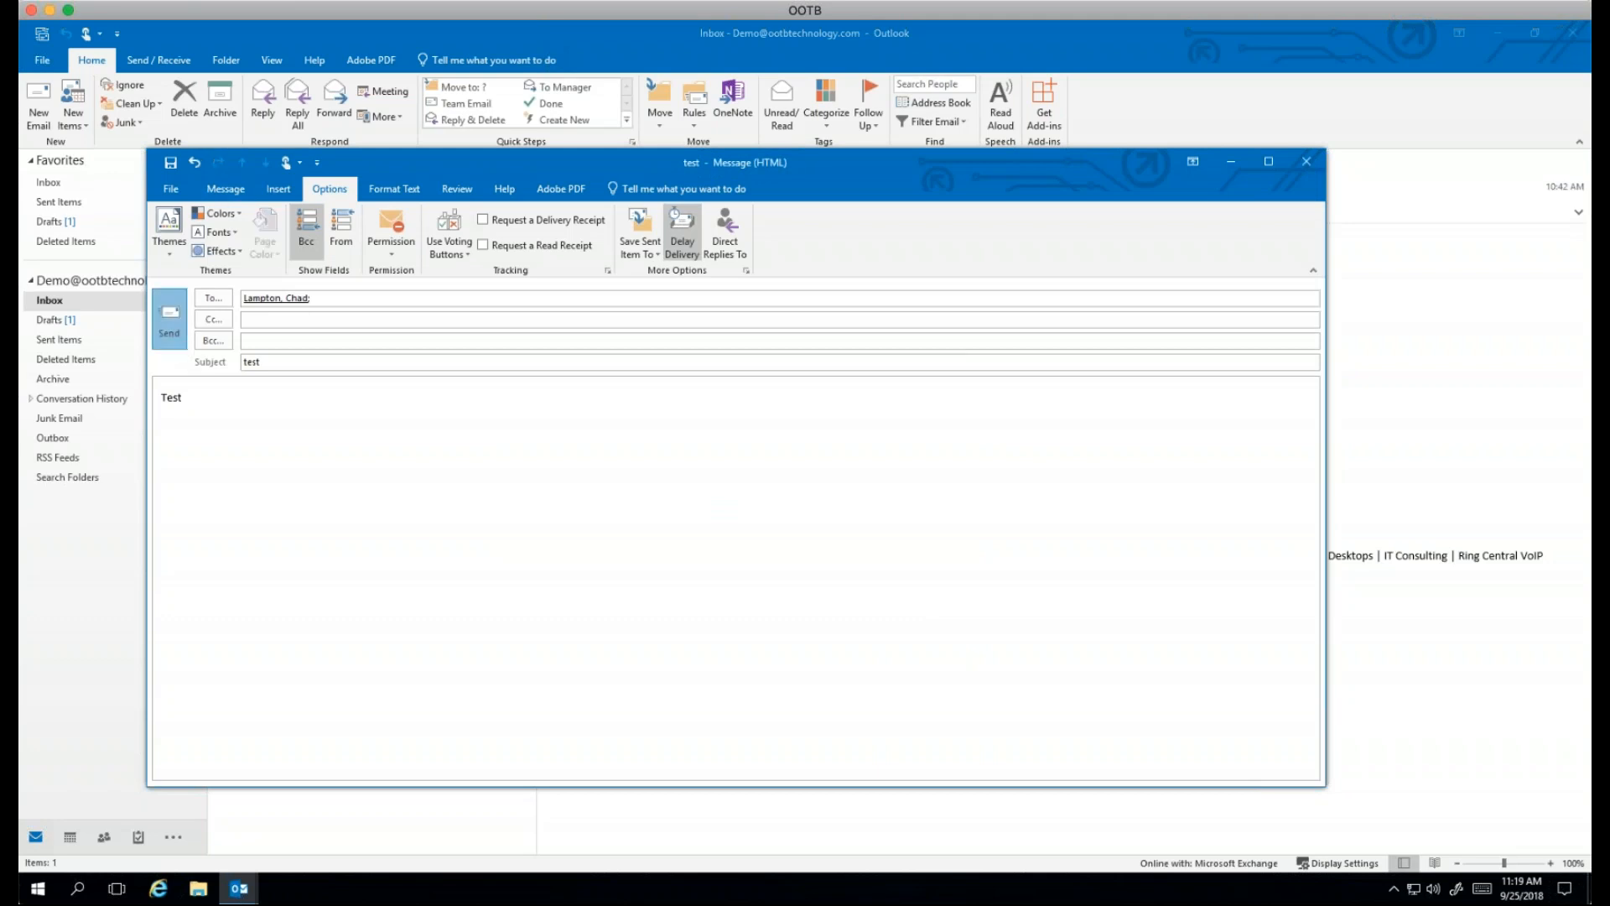
click(56, 439)
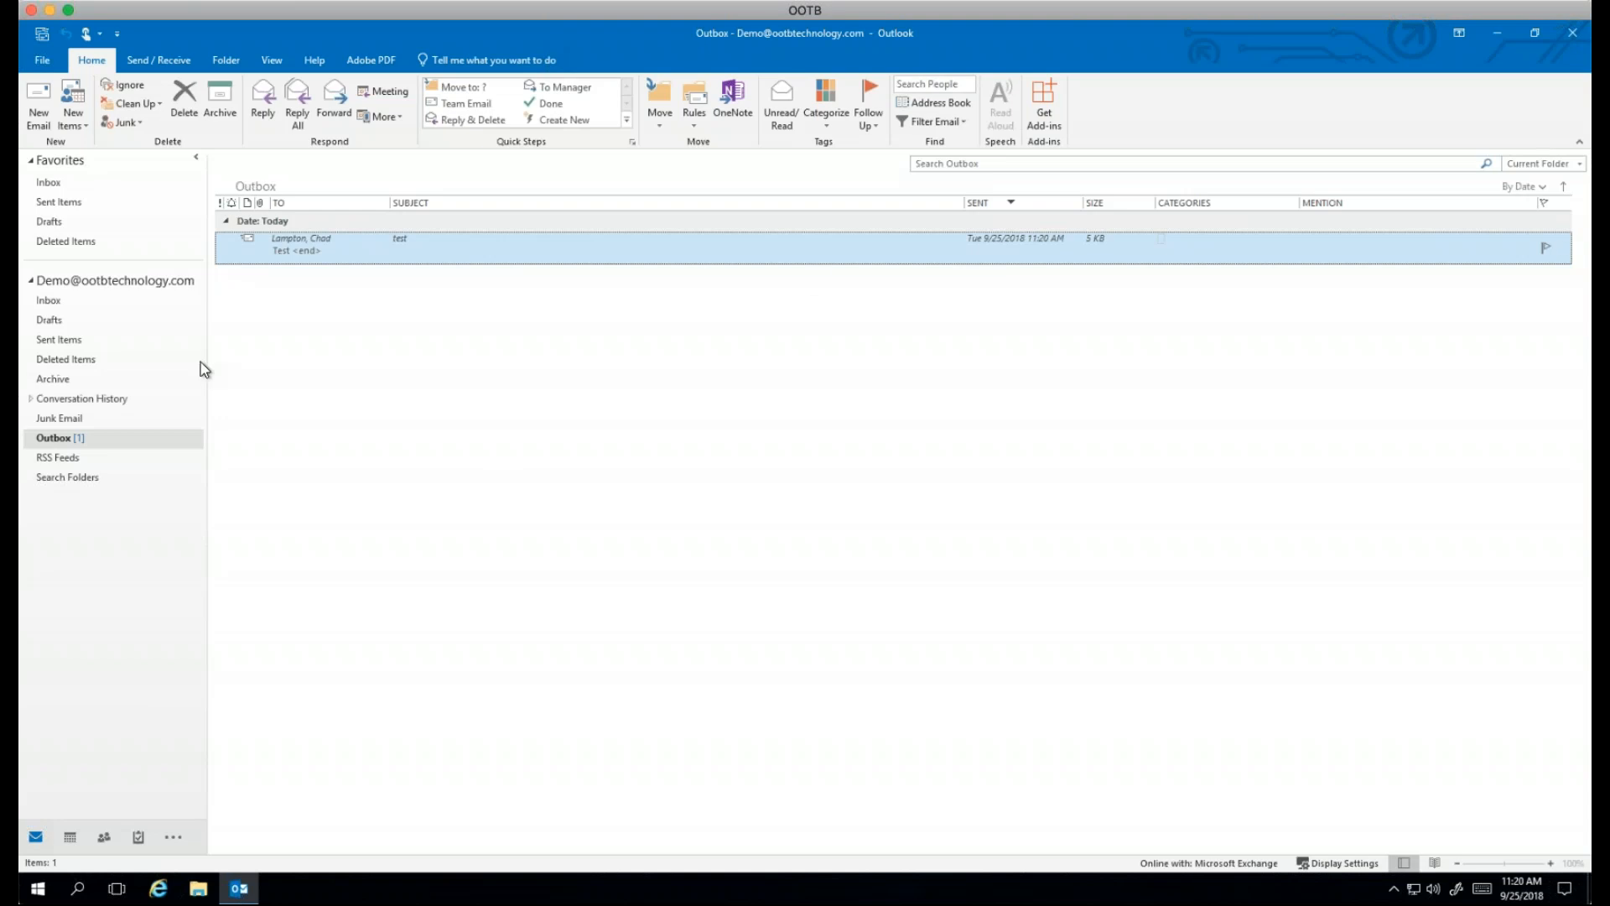
double_click(475, 246)
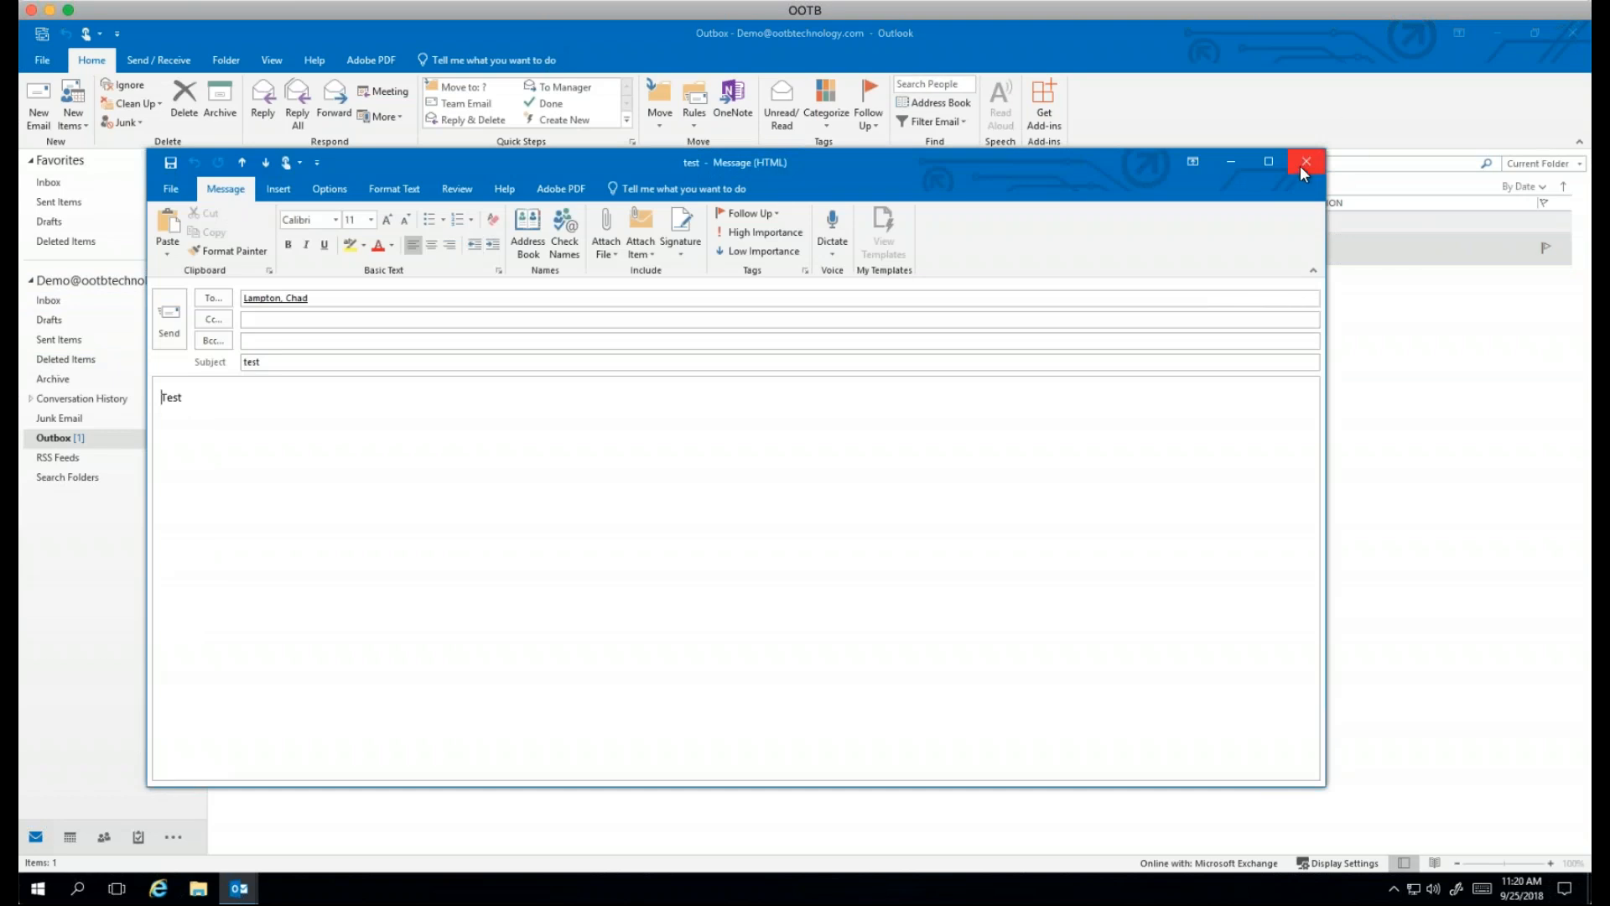
click(1305, 162)
click(47, 301)
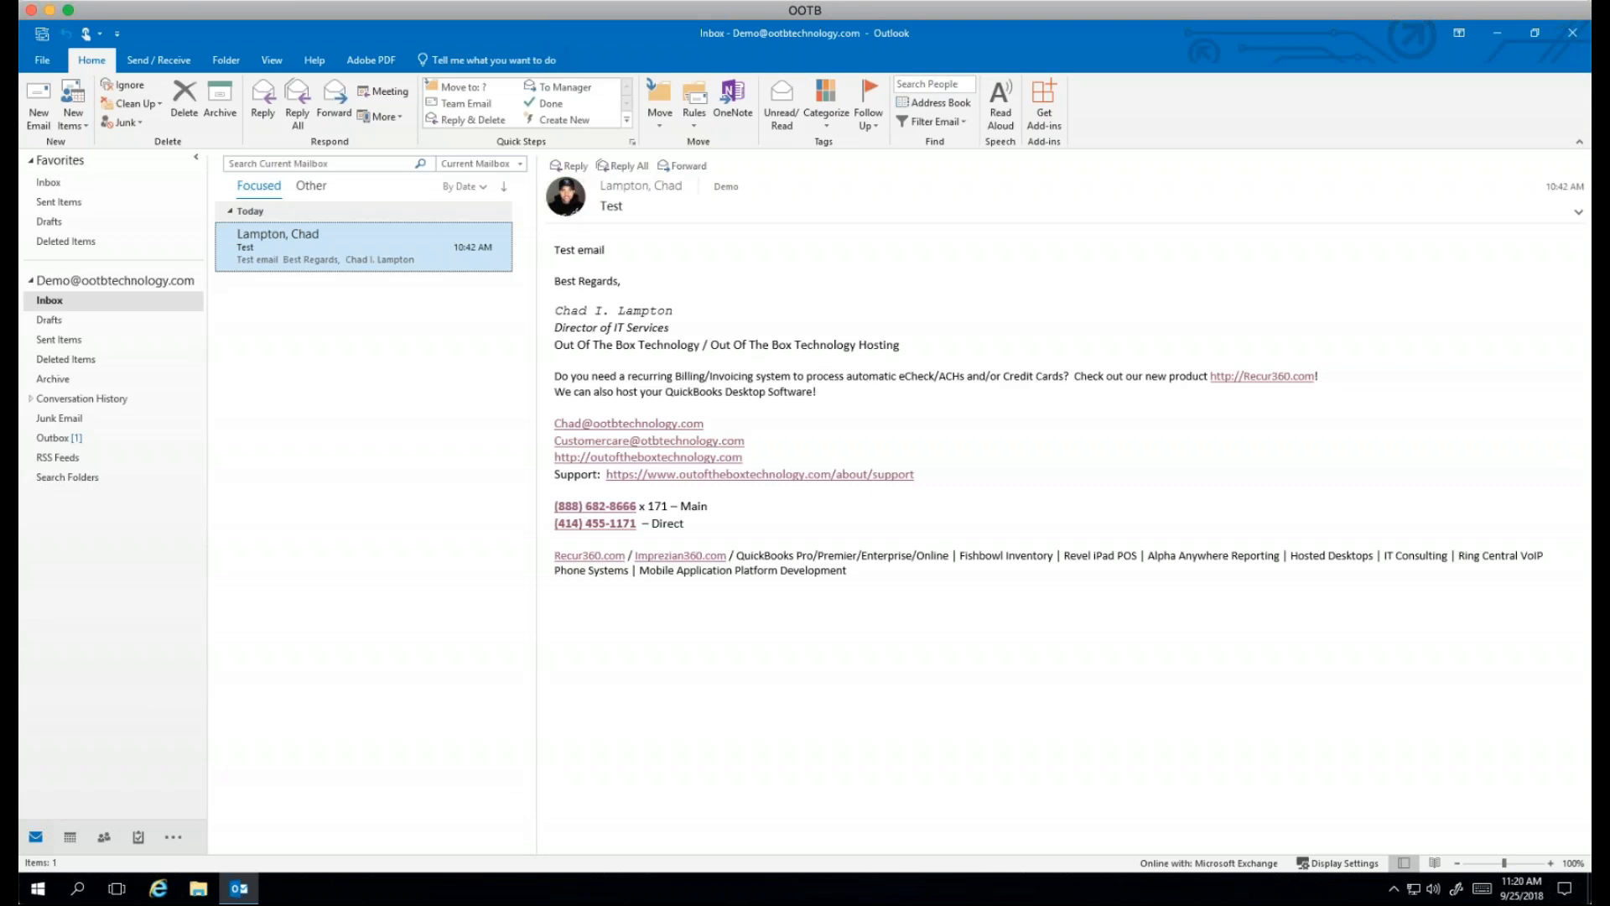
Step: Search the mailbox for the contact's first name, view the found item, and change the search scope
click(337, 163)
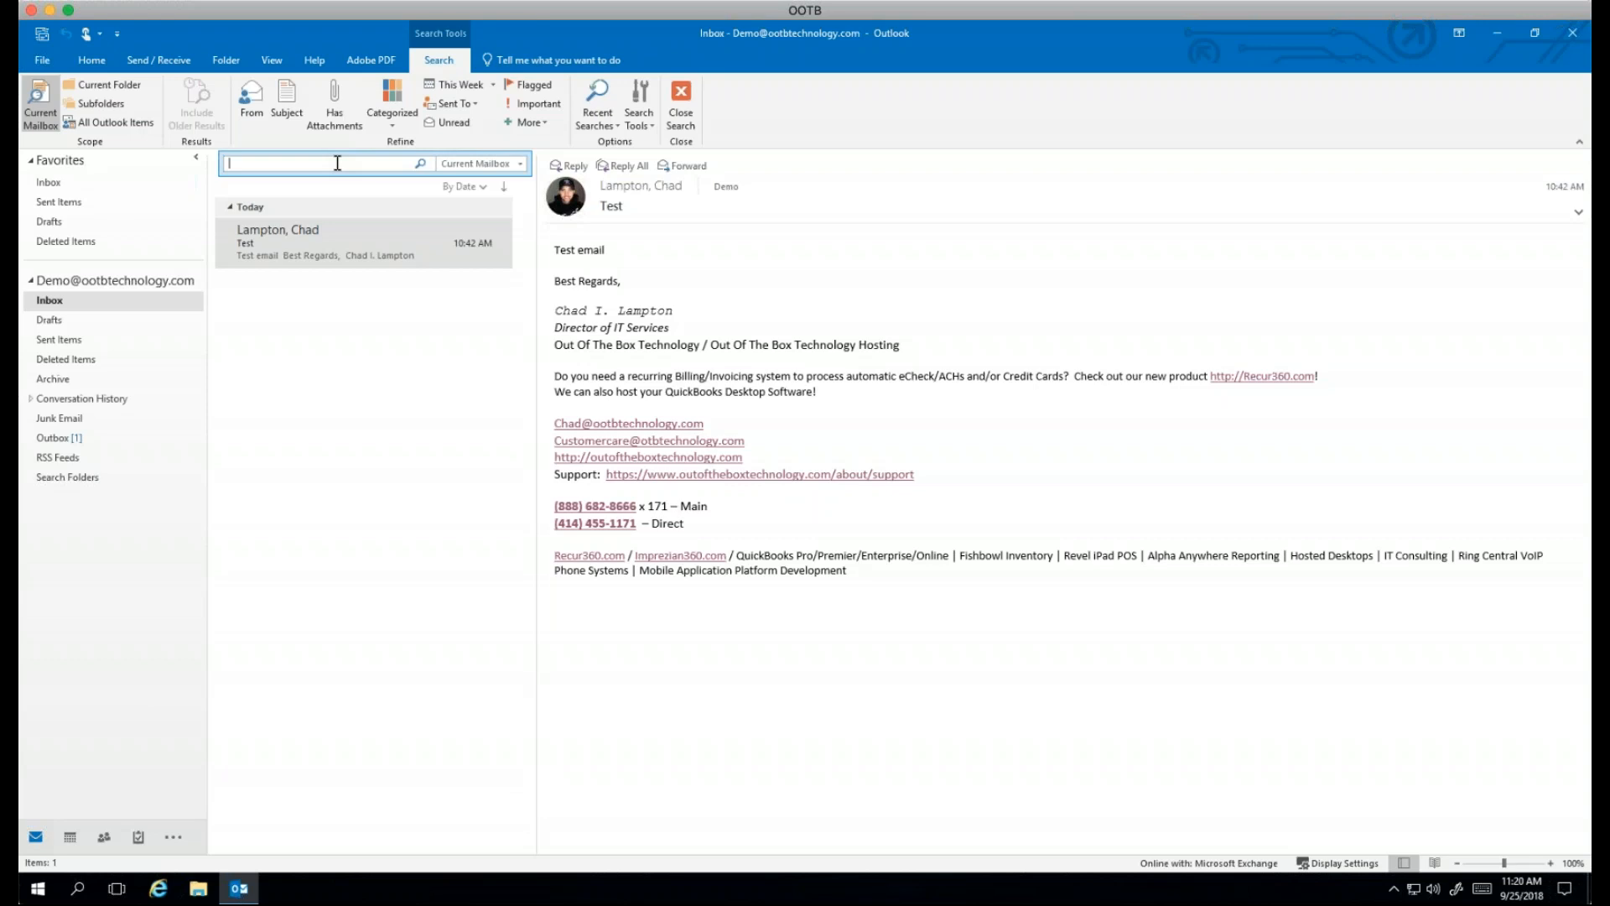
text(Chad)
click(386, 252)
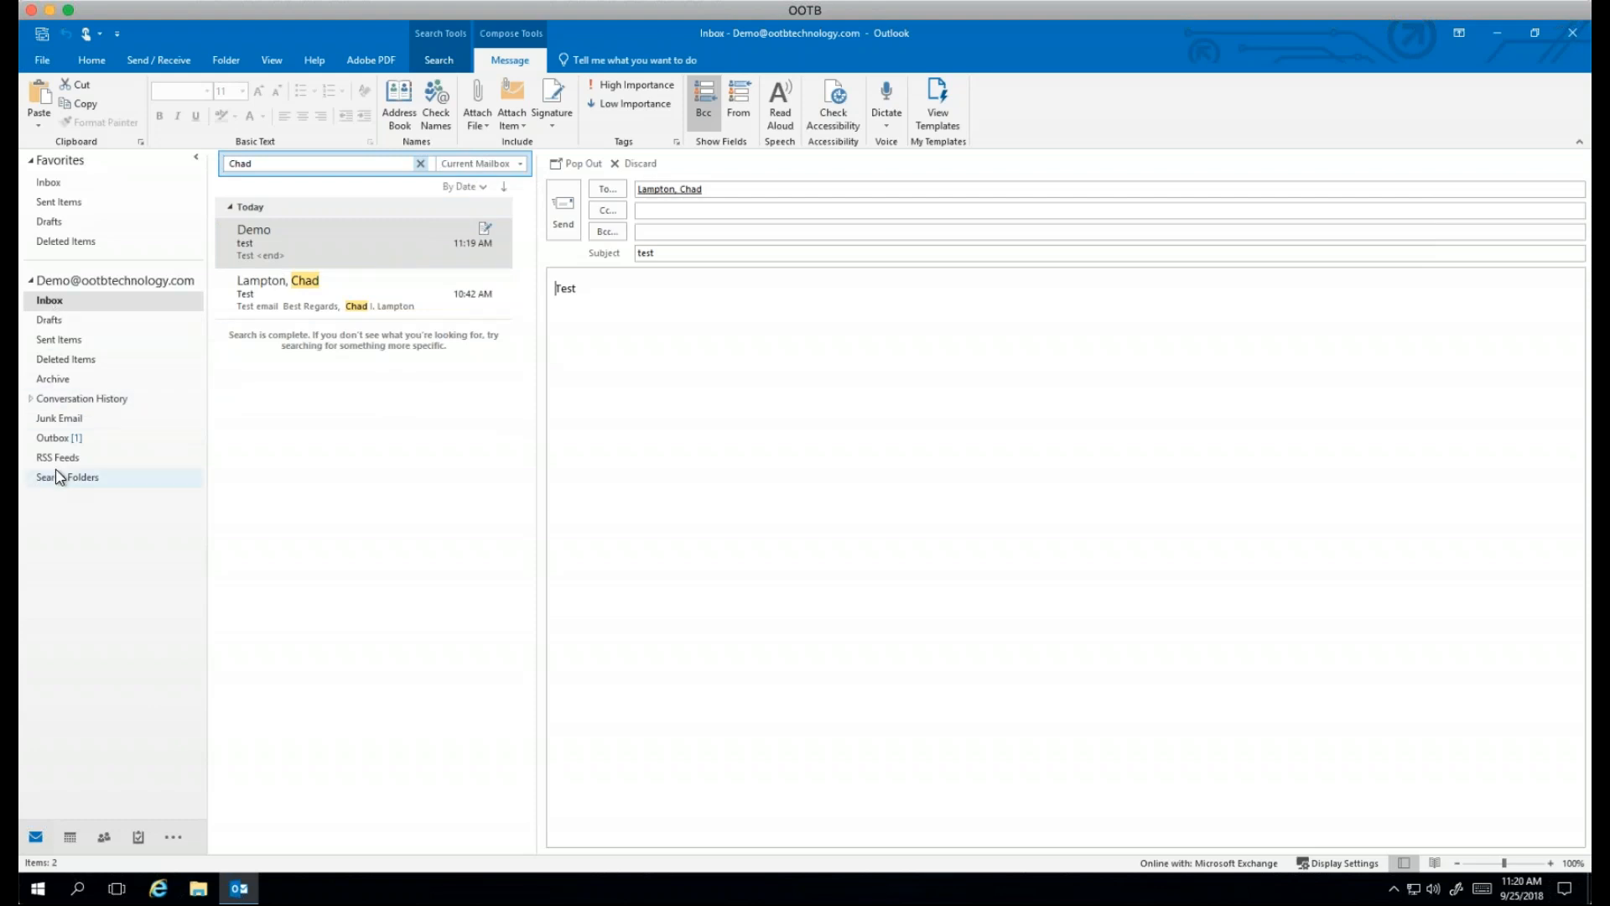
click(520, 165)
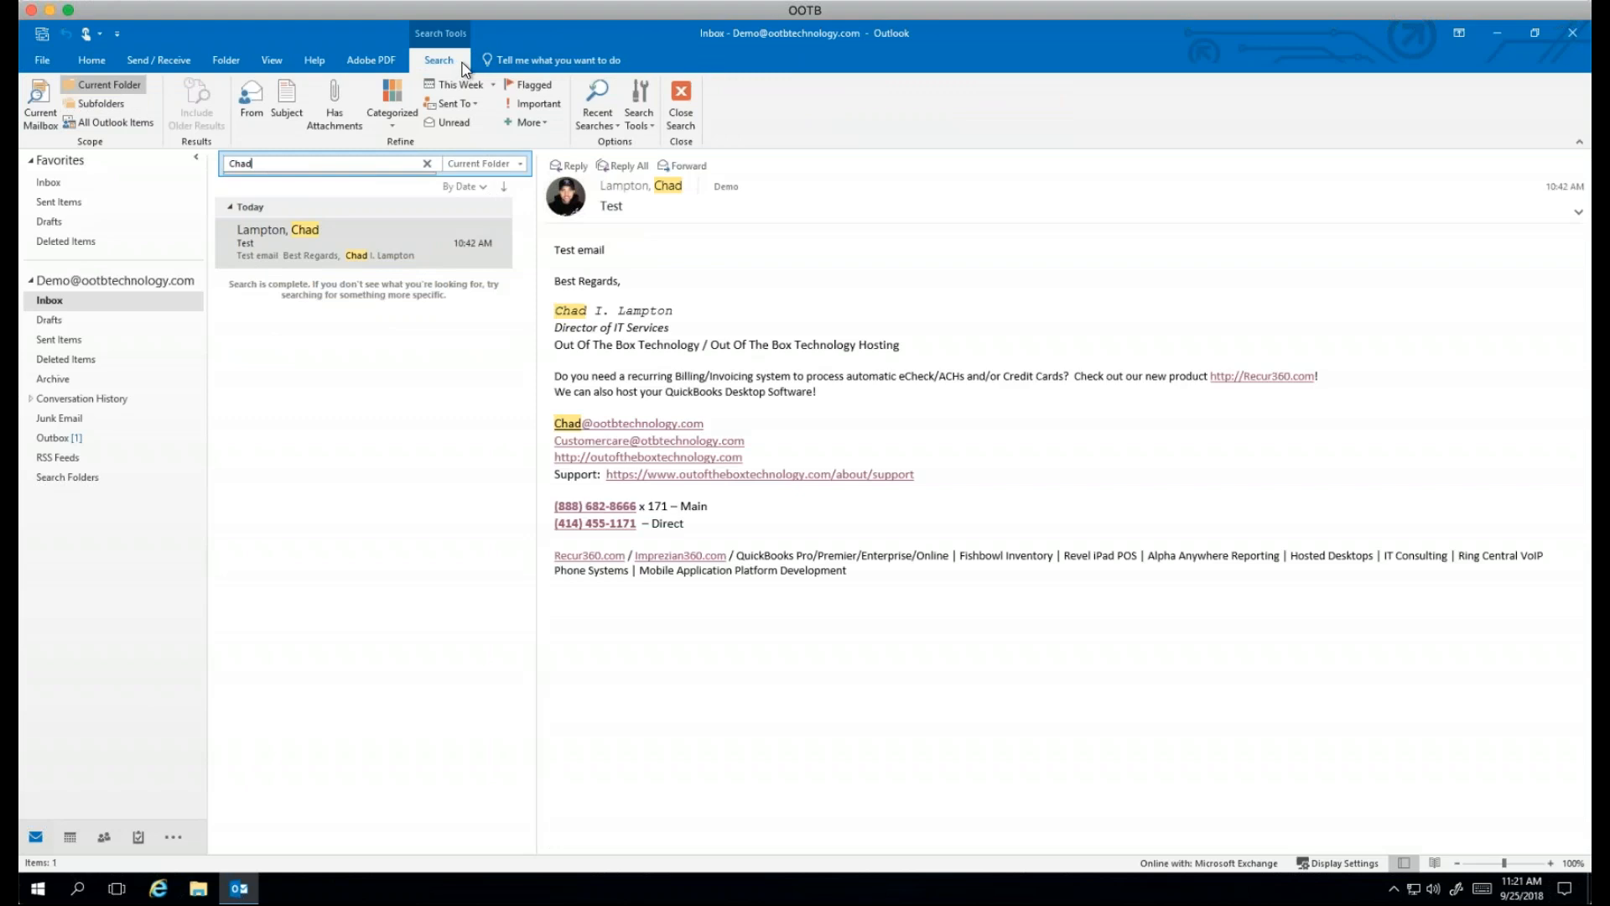
click(650, 125)
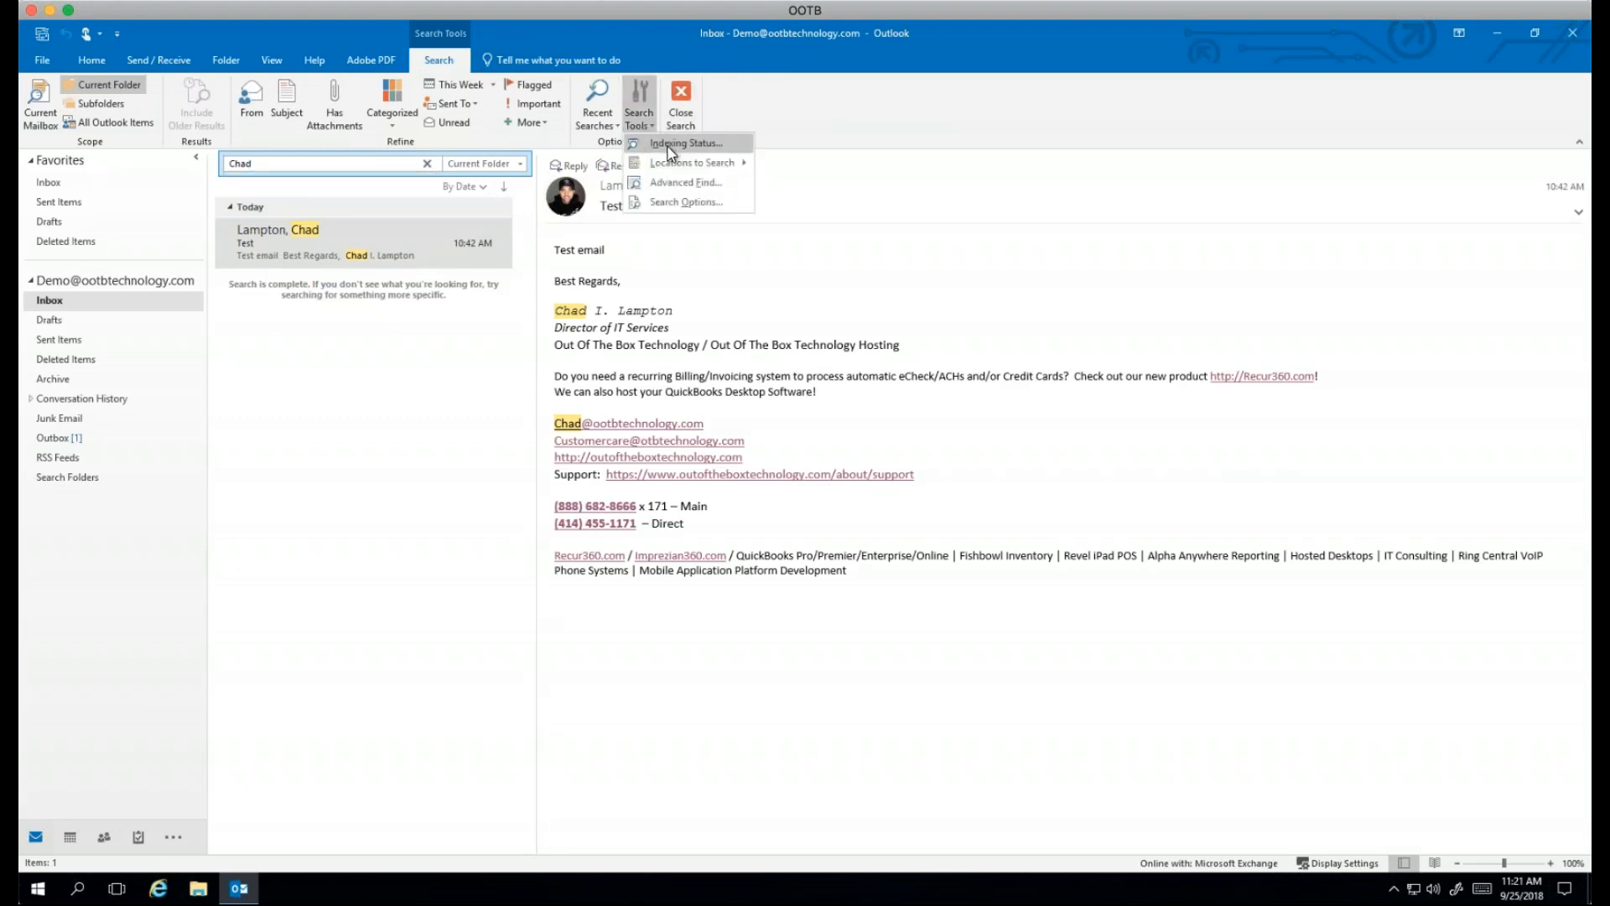
click(670, 145)
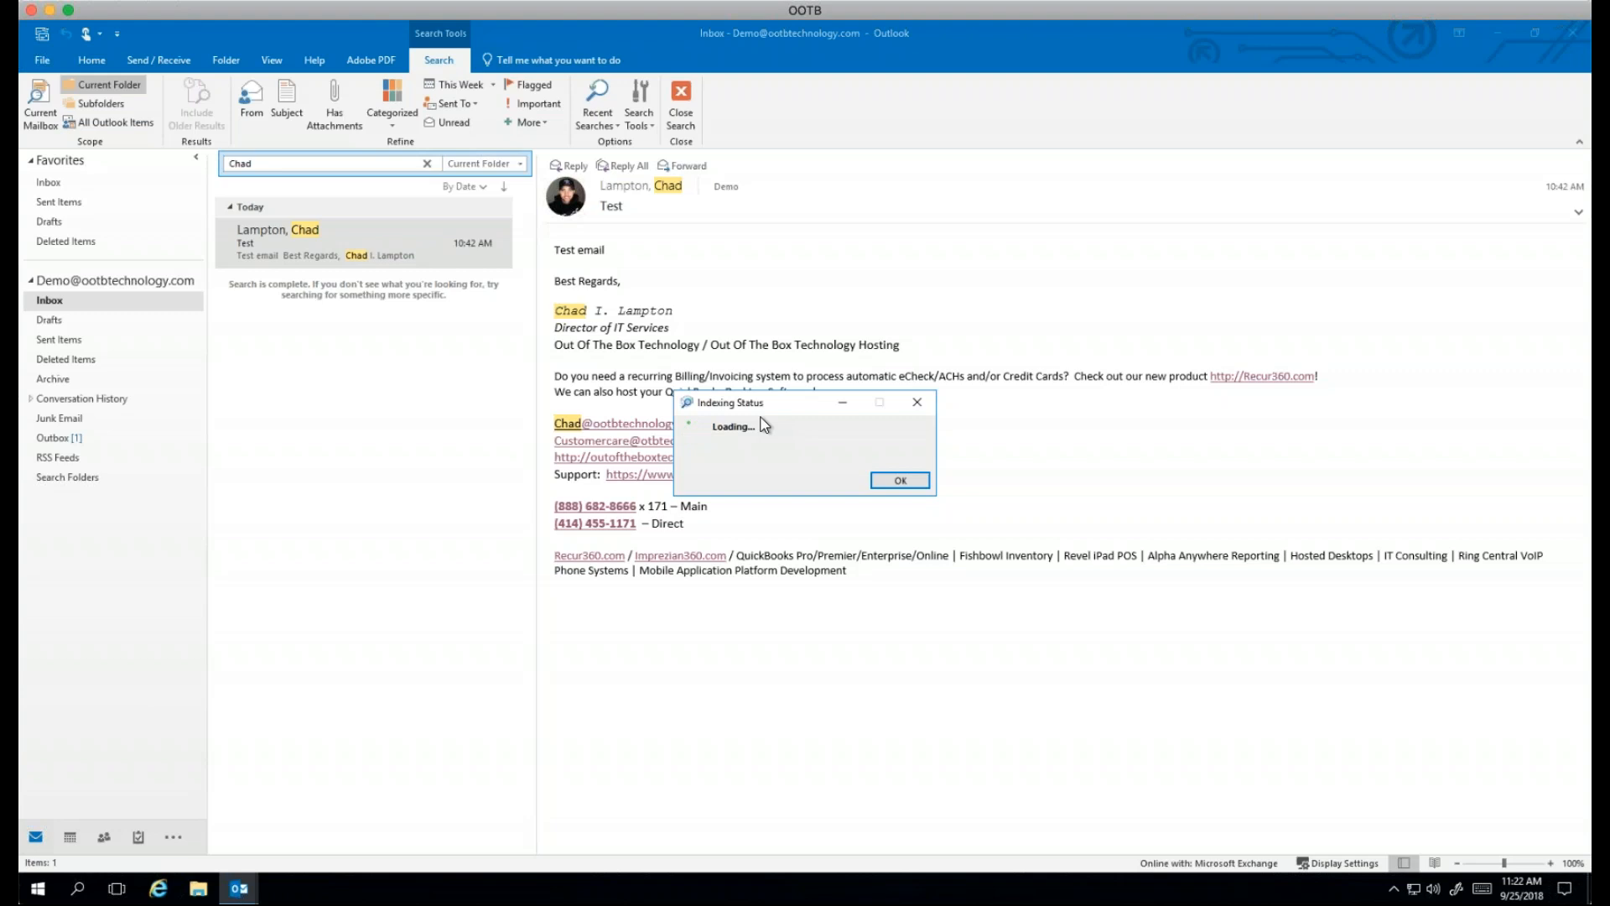
click(923, 484)
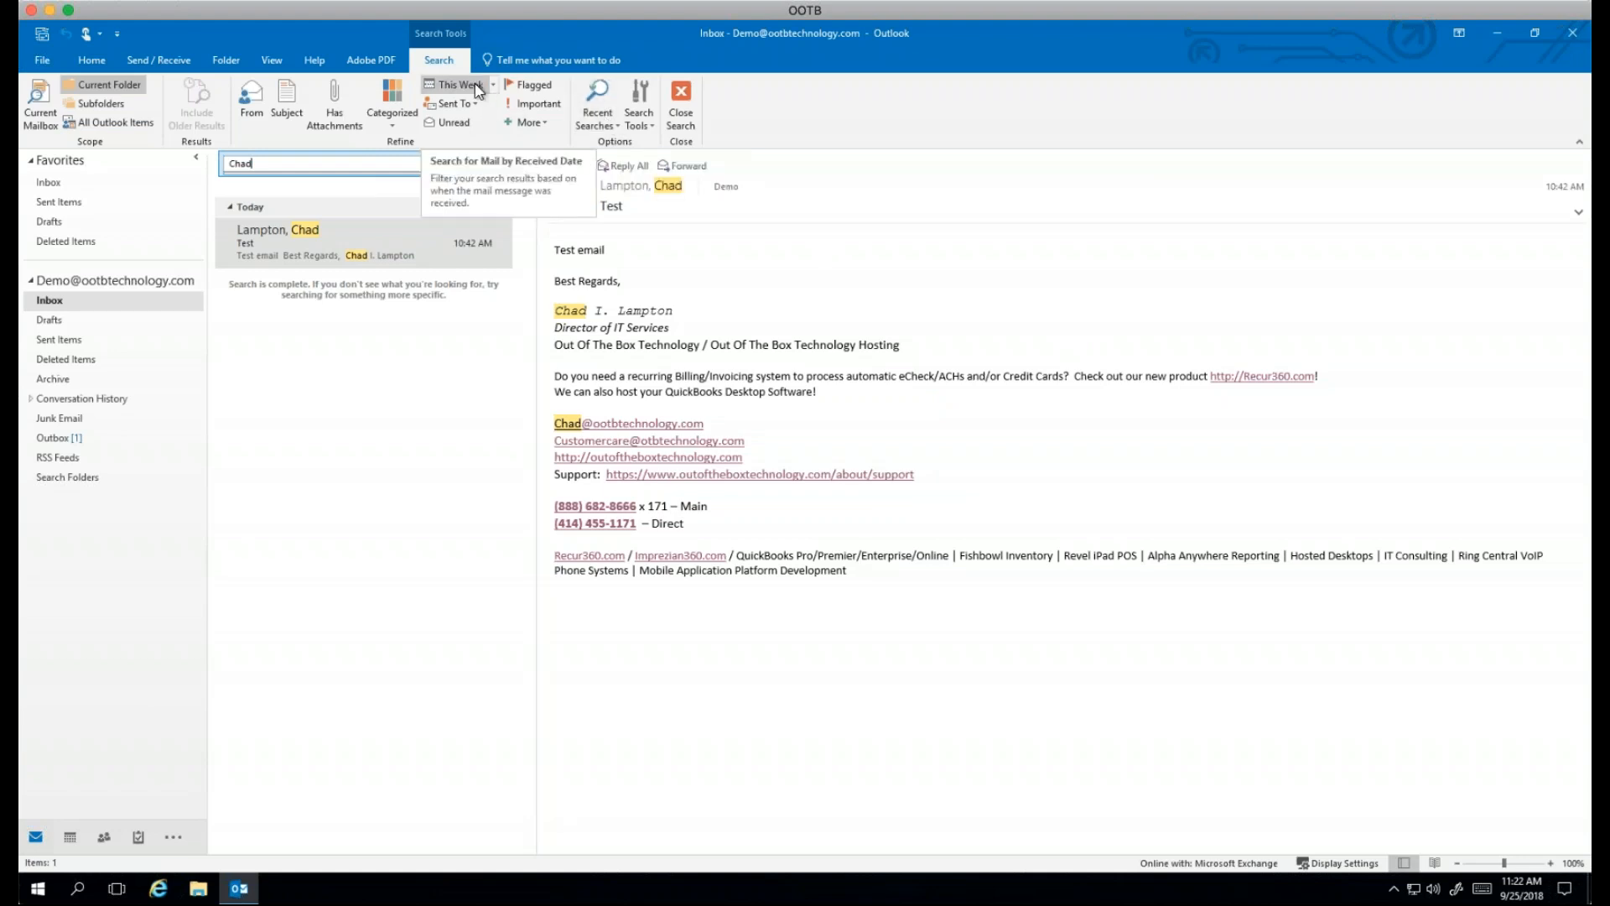
Step: Open the Categorized dropdown on the Search tab to list colour categories for filtering
click(395, 126)
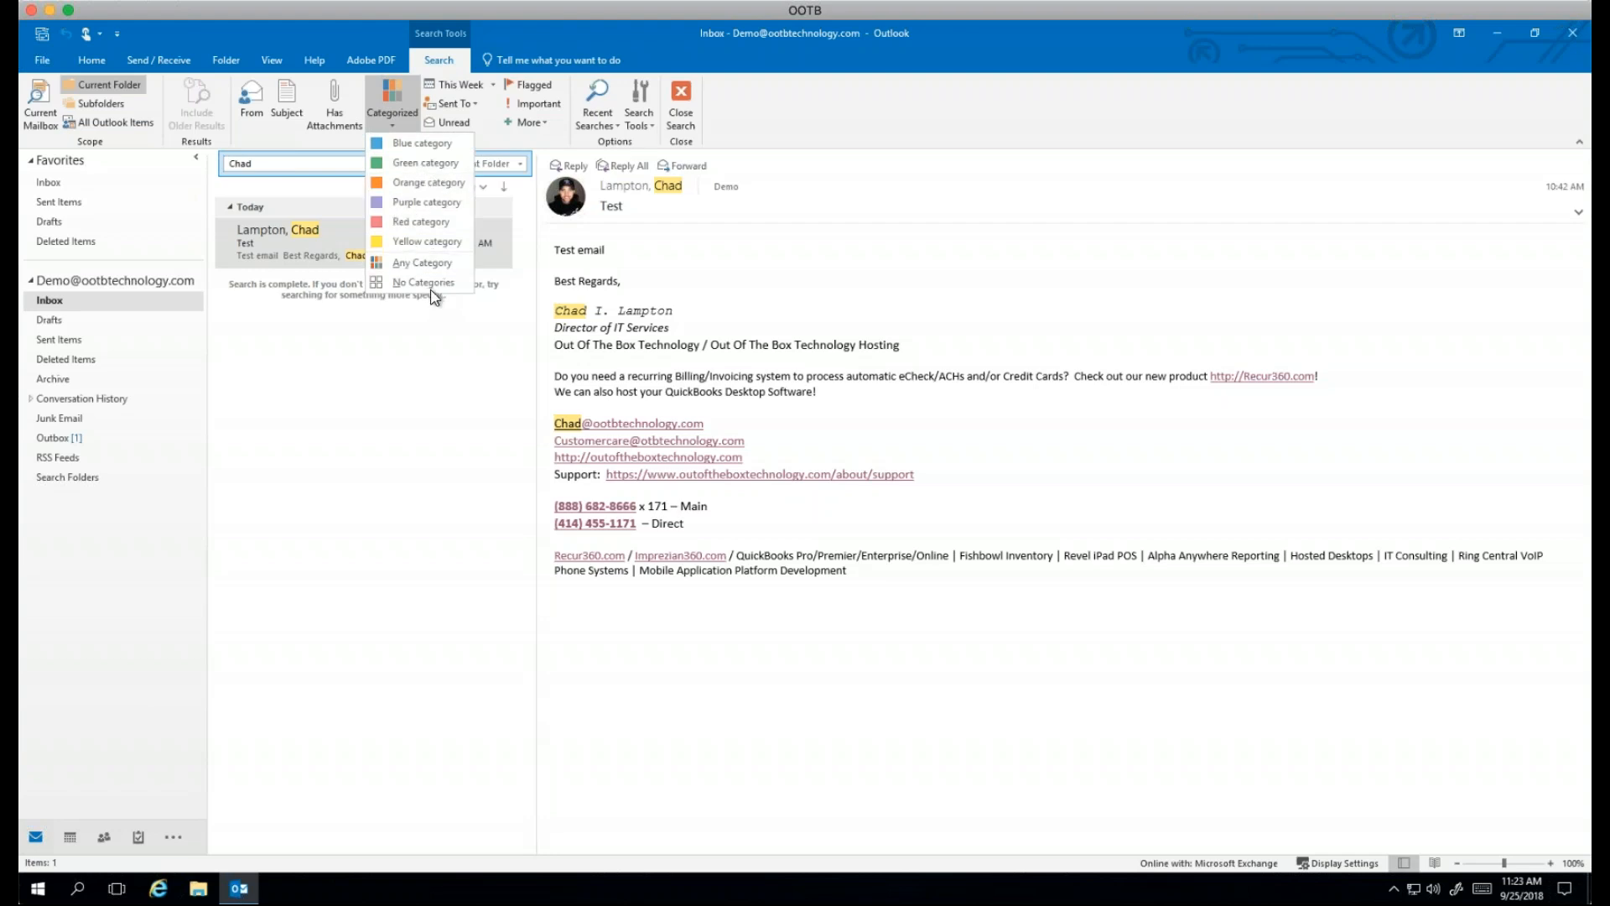
Step: Give the Test email the orange category, renamed to the contact's first name
click(313, 248)
right_click(314, 248)
mouse_move(393, 399)
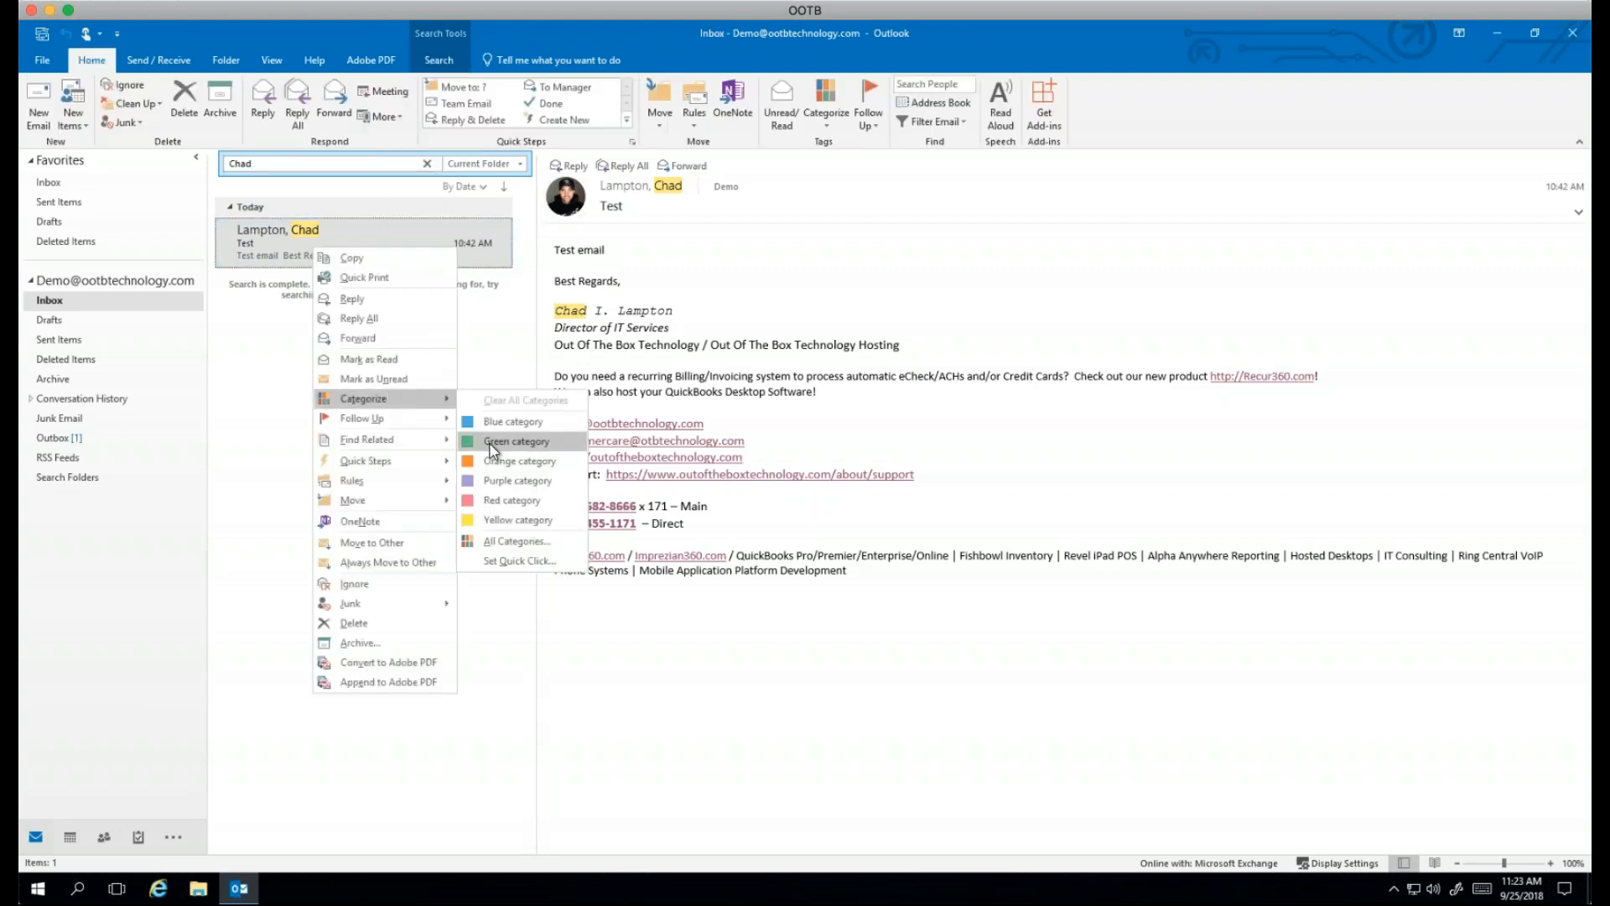
click(502, 461)
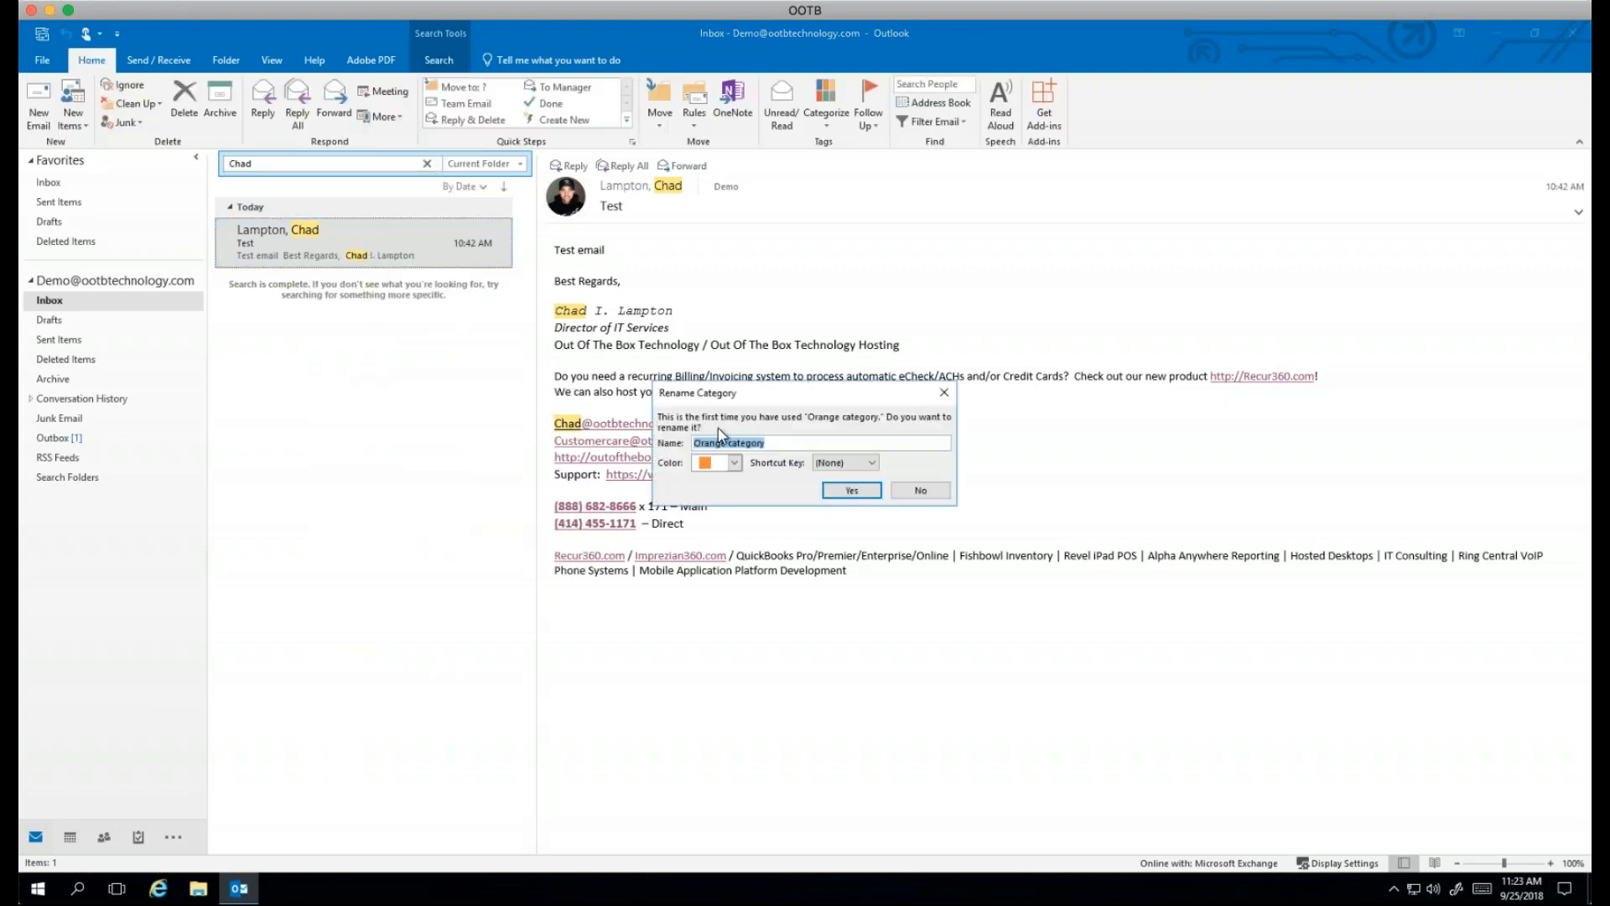
key(BackSpace)
text(Chad)
click(874, 492)
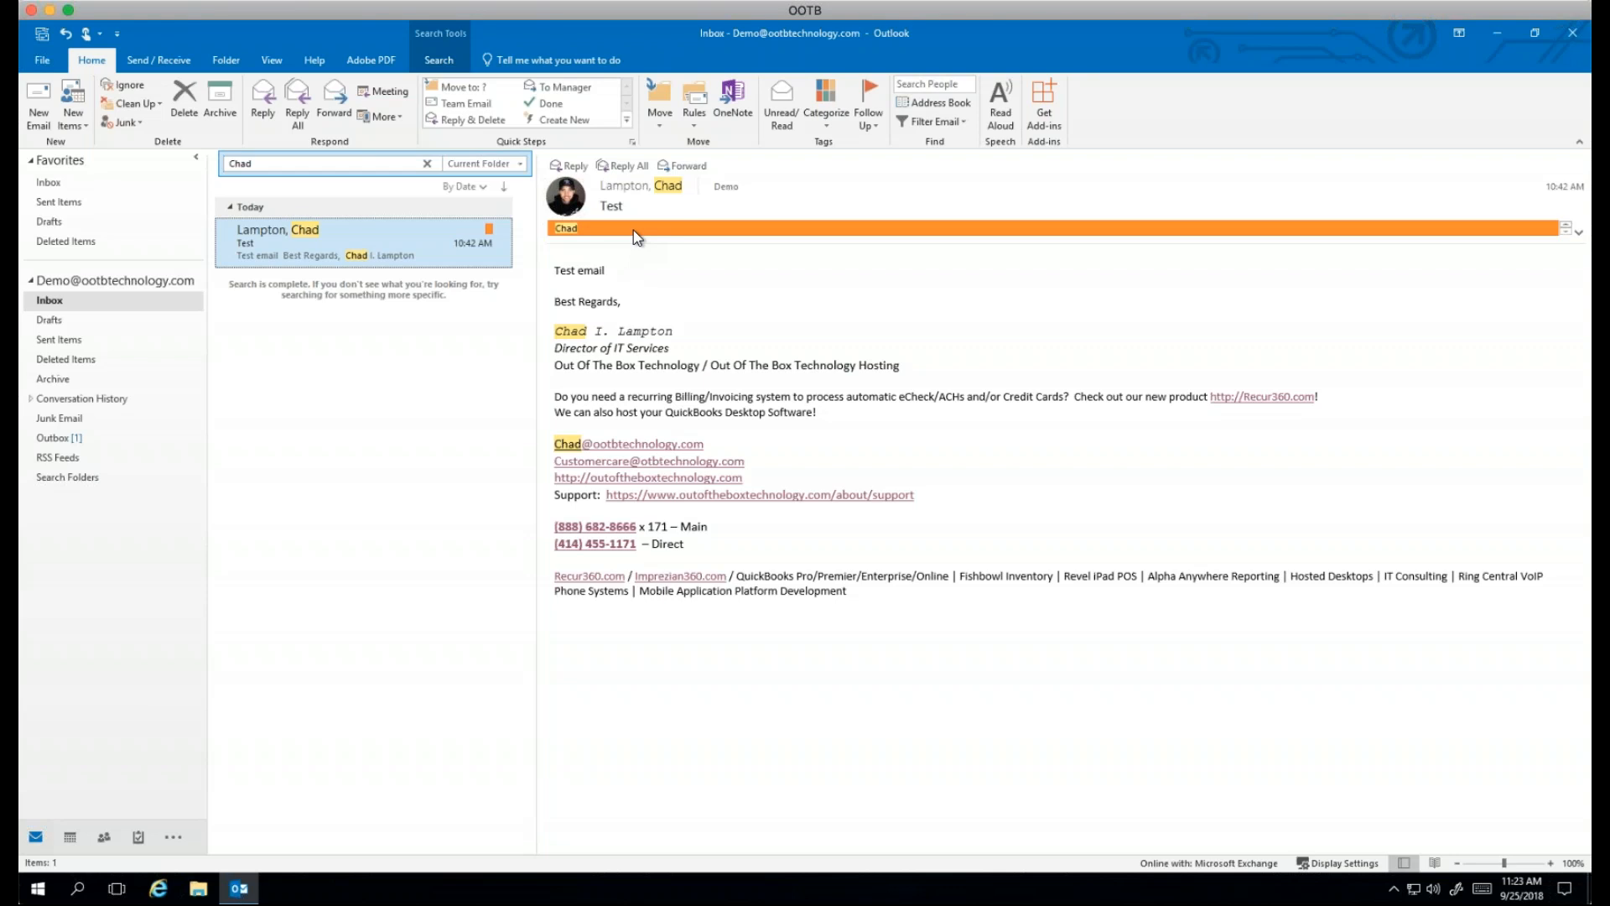
click(824, 112)
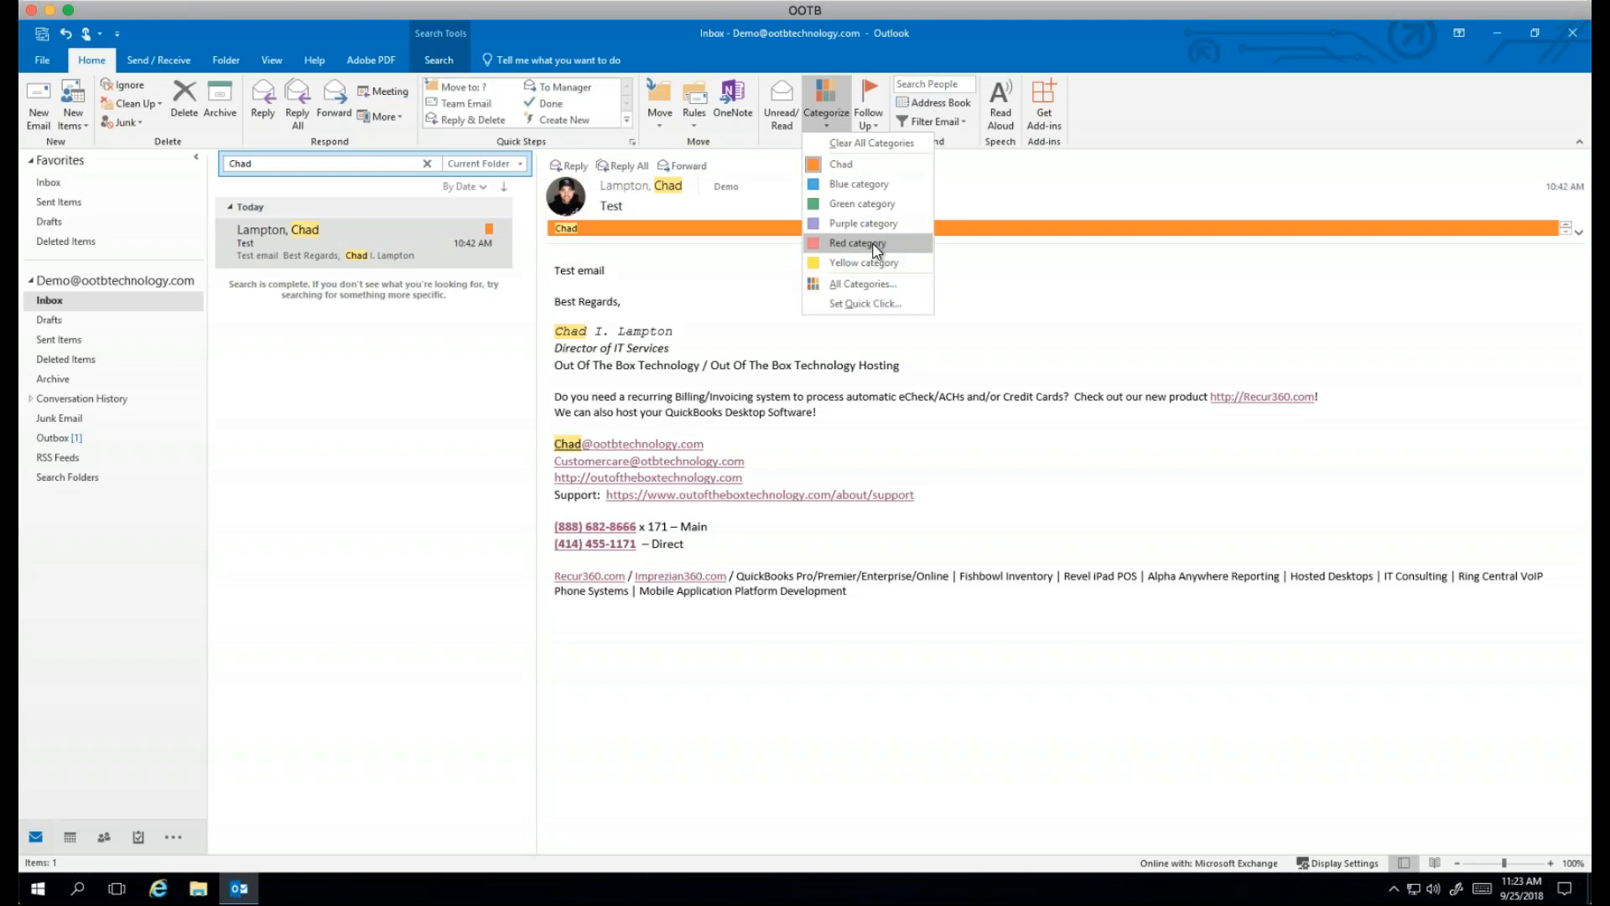
Step: Close the category list and open a custom follow-up flag for the Test email
click(1074, 265)
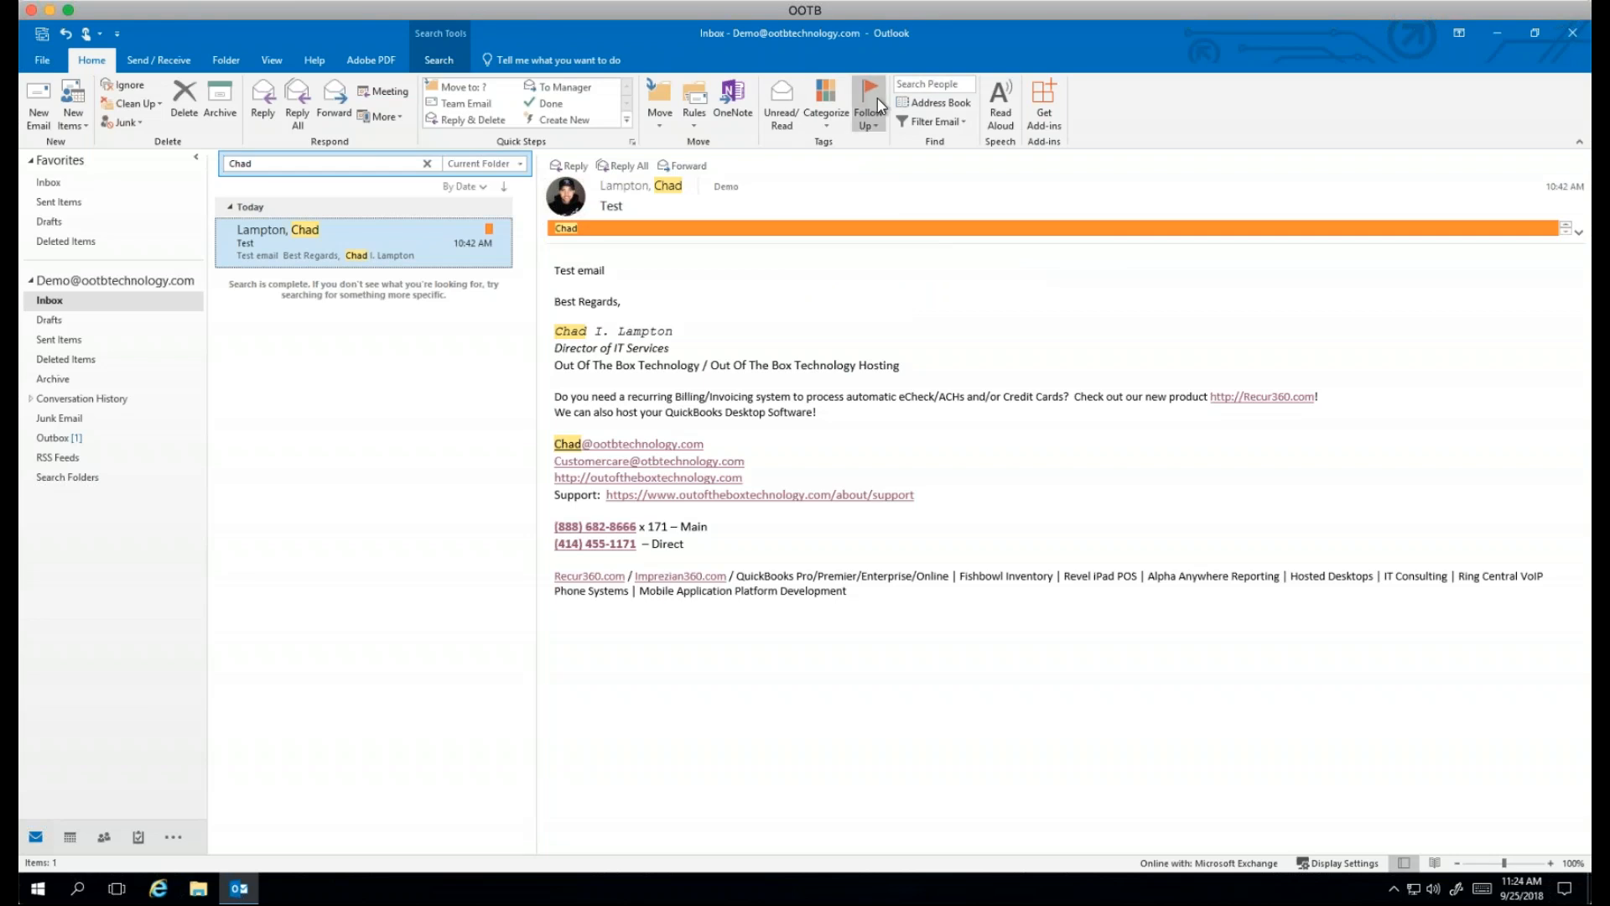
click(874, 127)
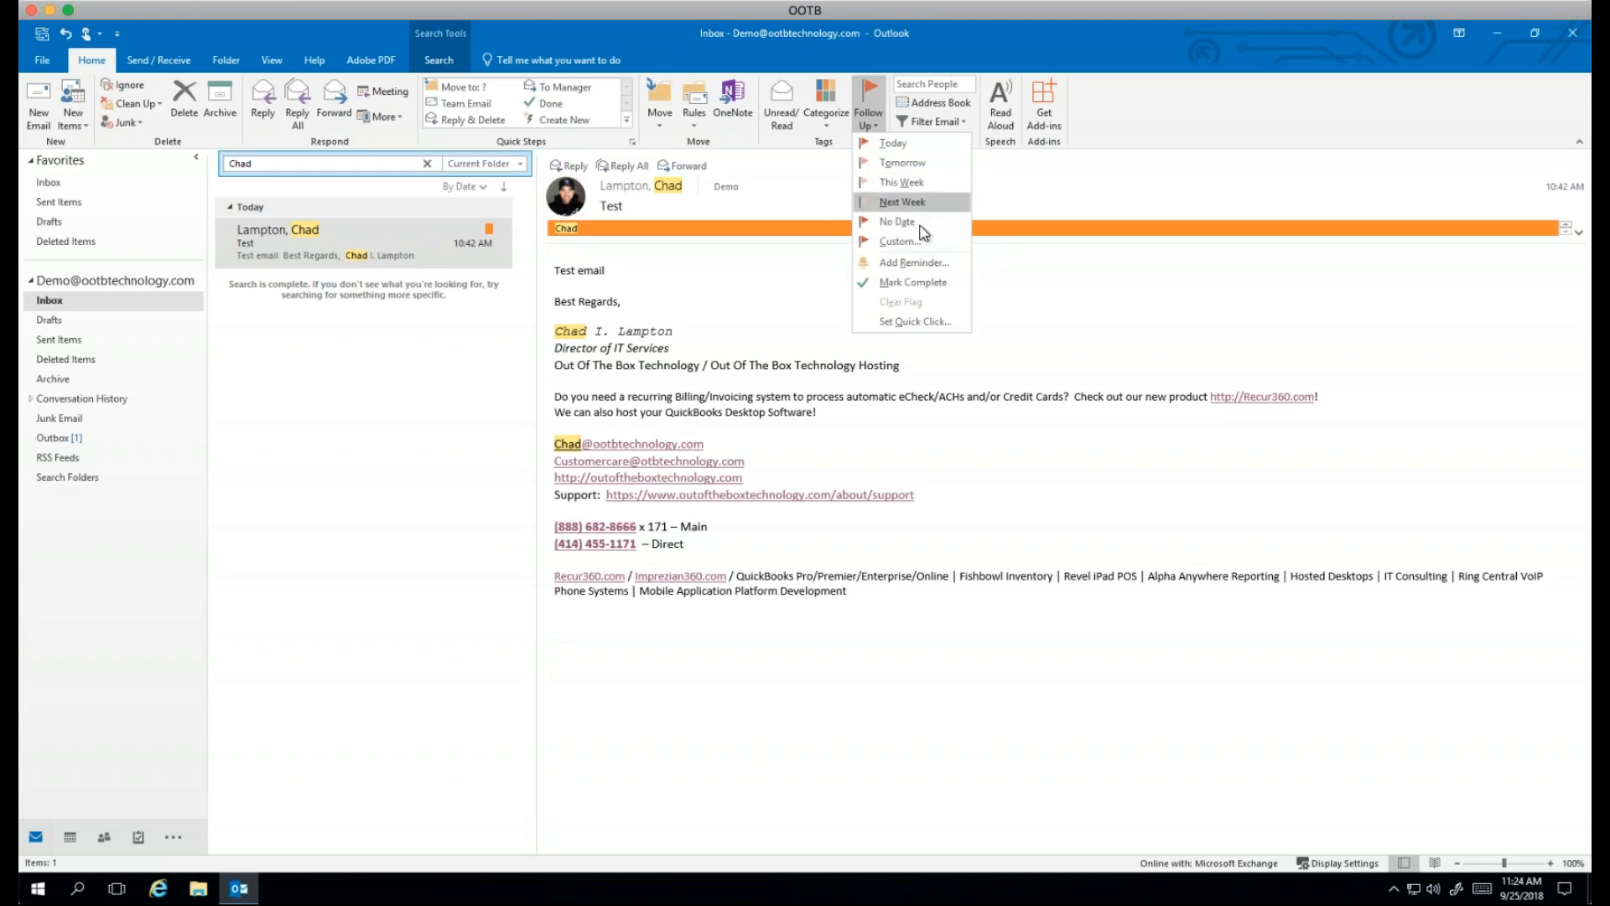
click(900, 242)
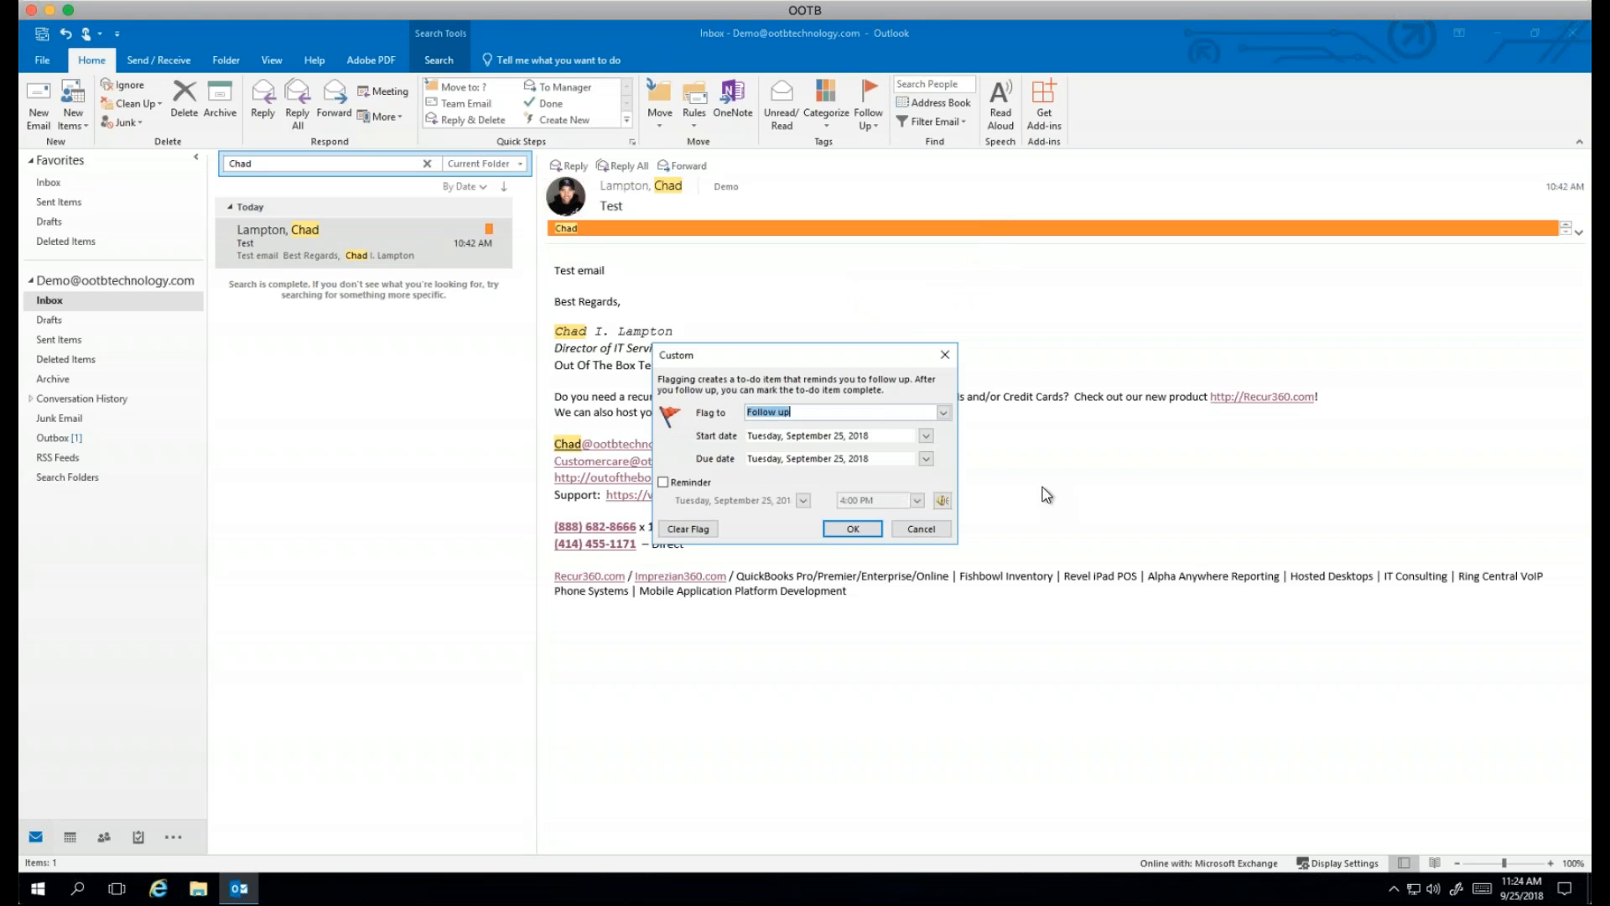
Step: Tick Reminder, leave the time at 4:00 PM, then cancel the custom flag dialog
click(664, 483)
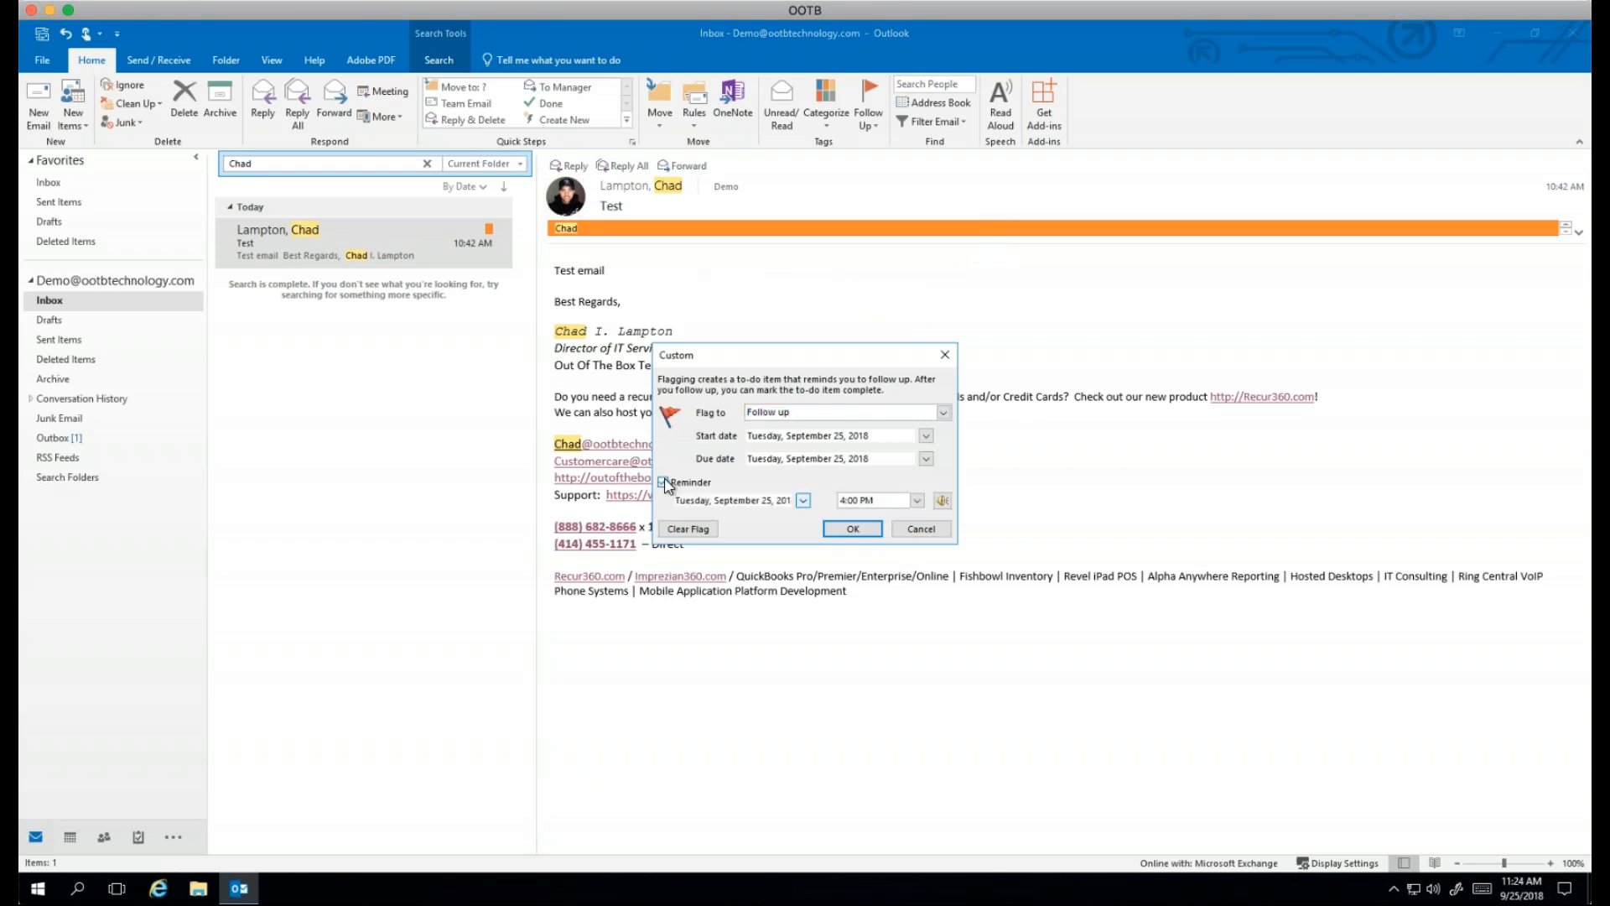
click(916, 501)
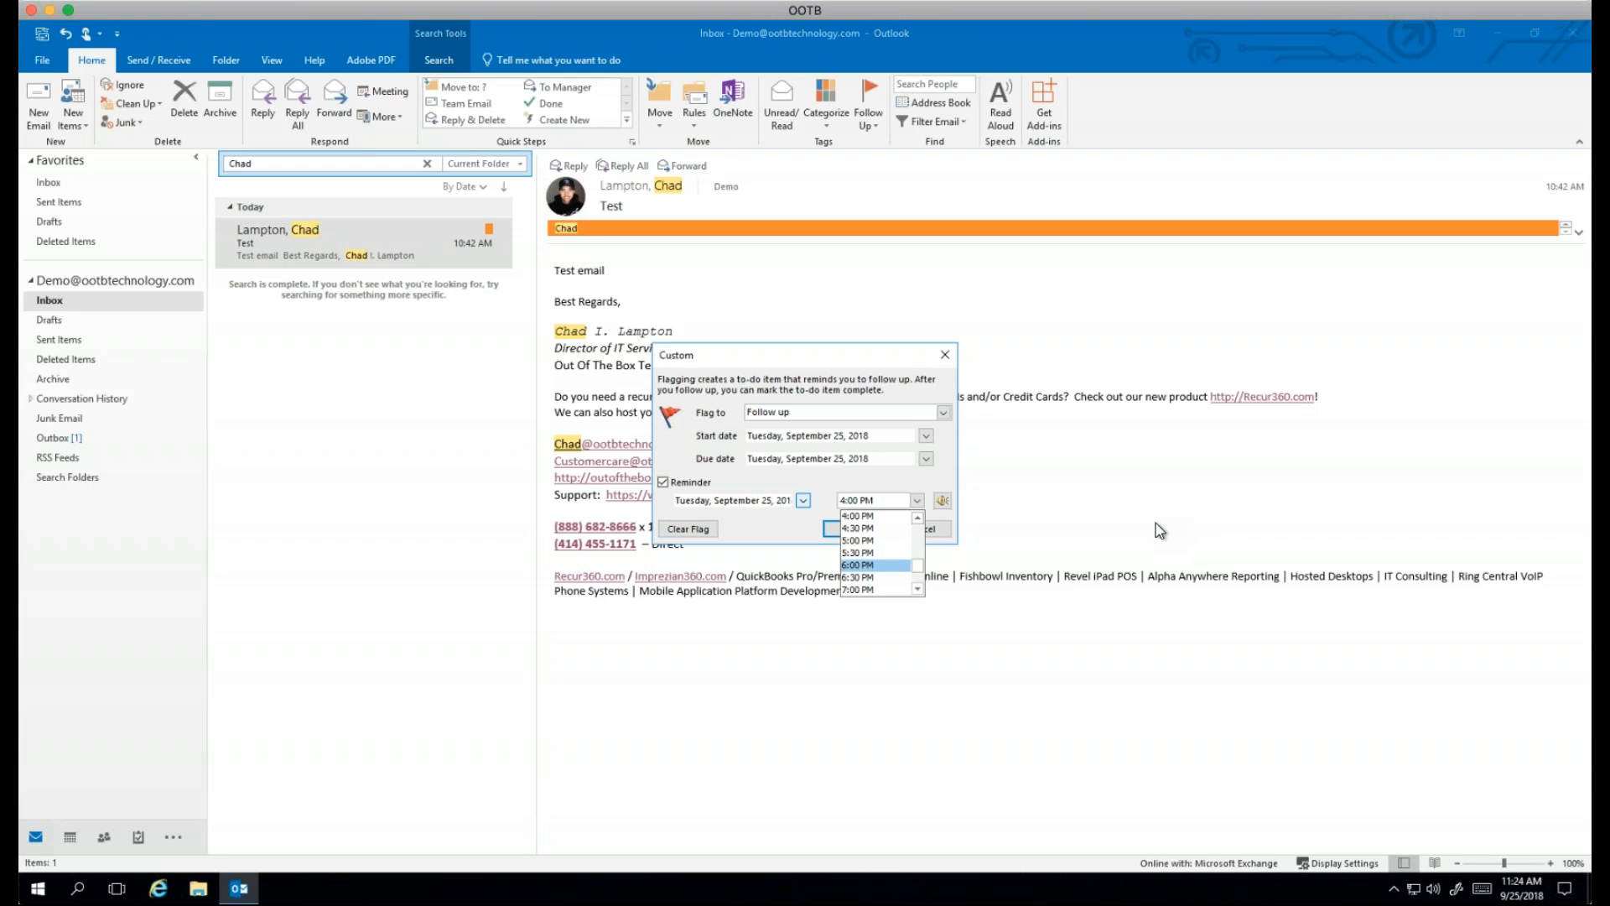
click(959, 474)
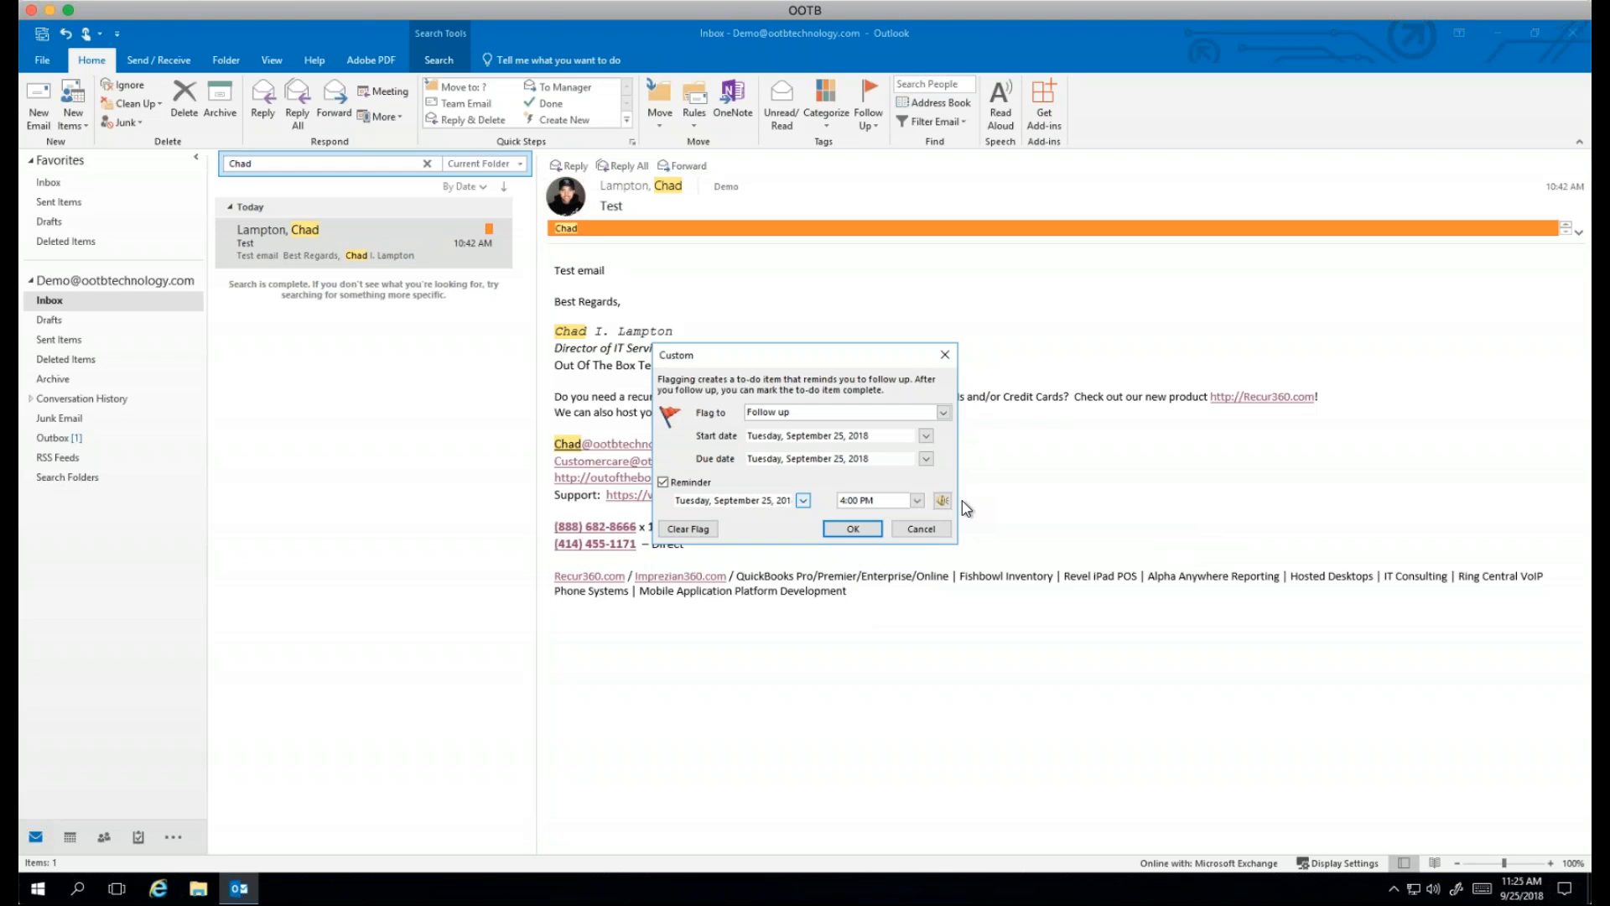
click(921, 528)
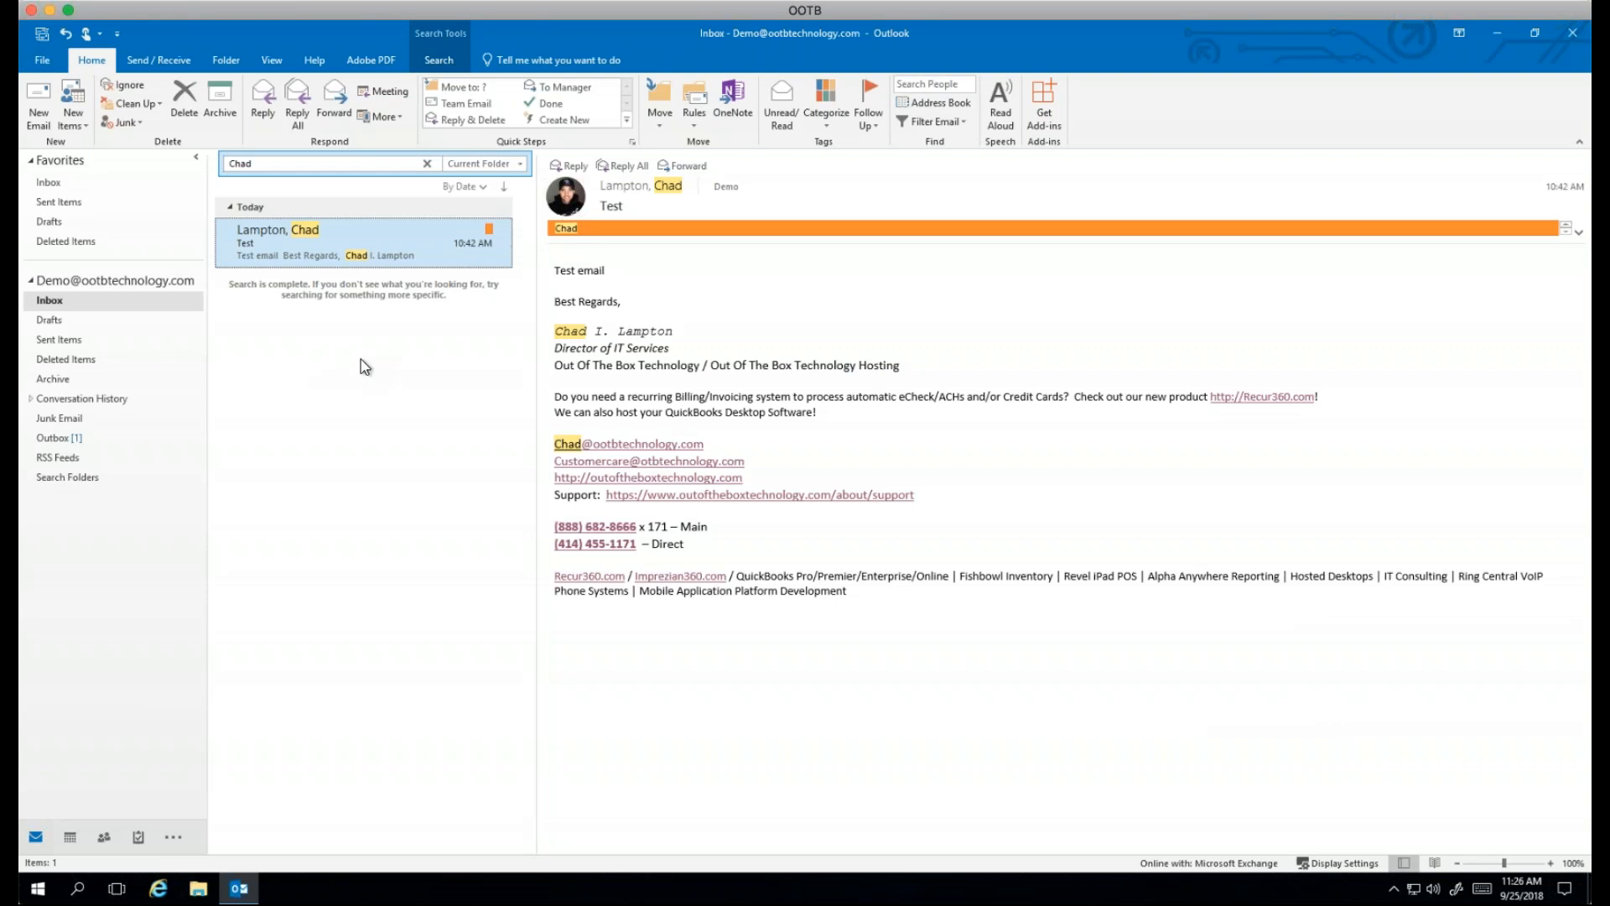
right_click(417, 240)
mouse_move(450, 394)
click(618, 533)
click(871, 121)
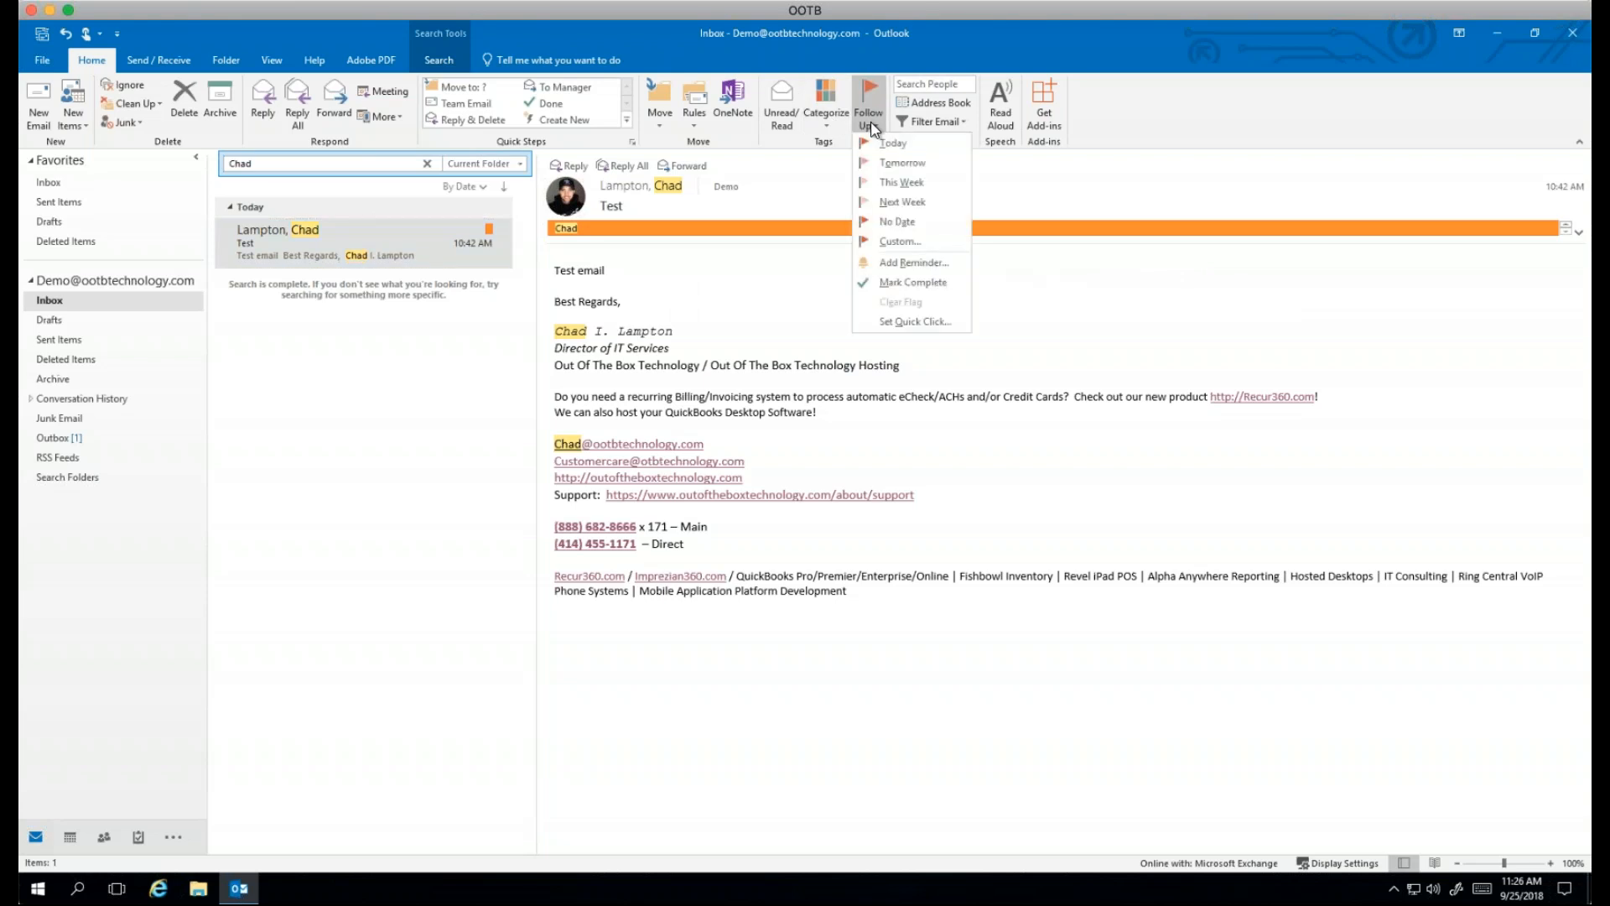
click(766, 208)
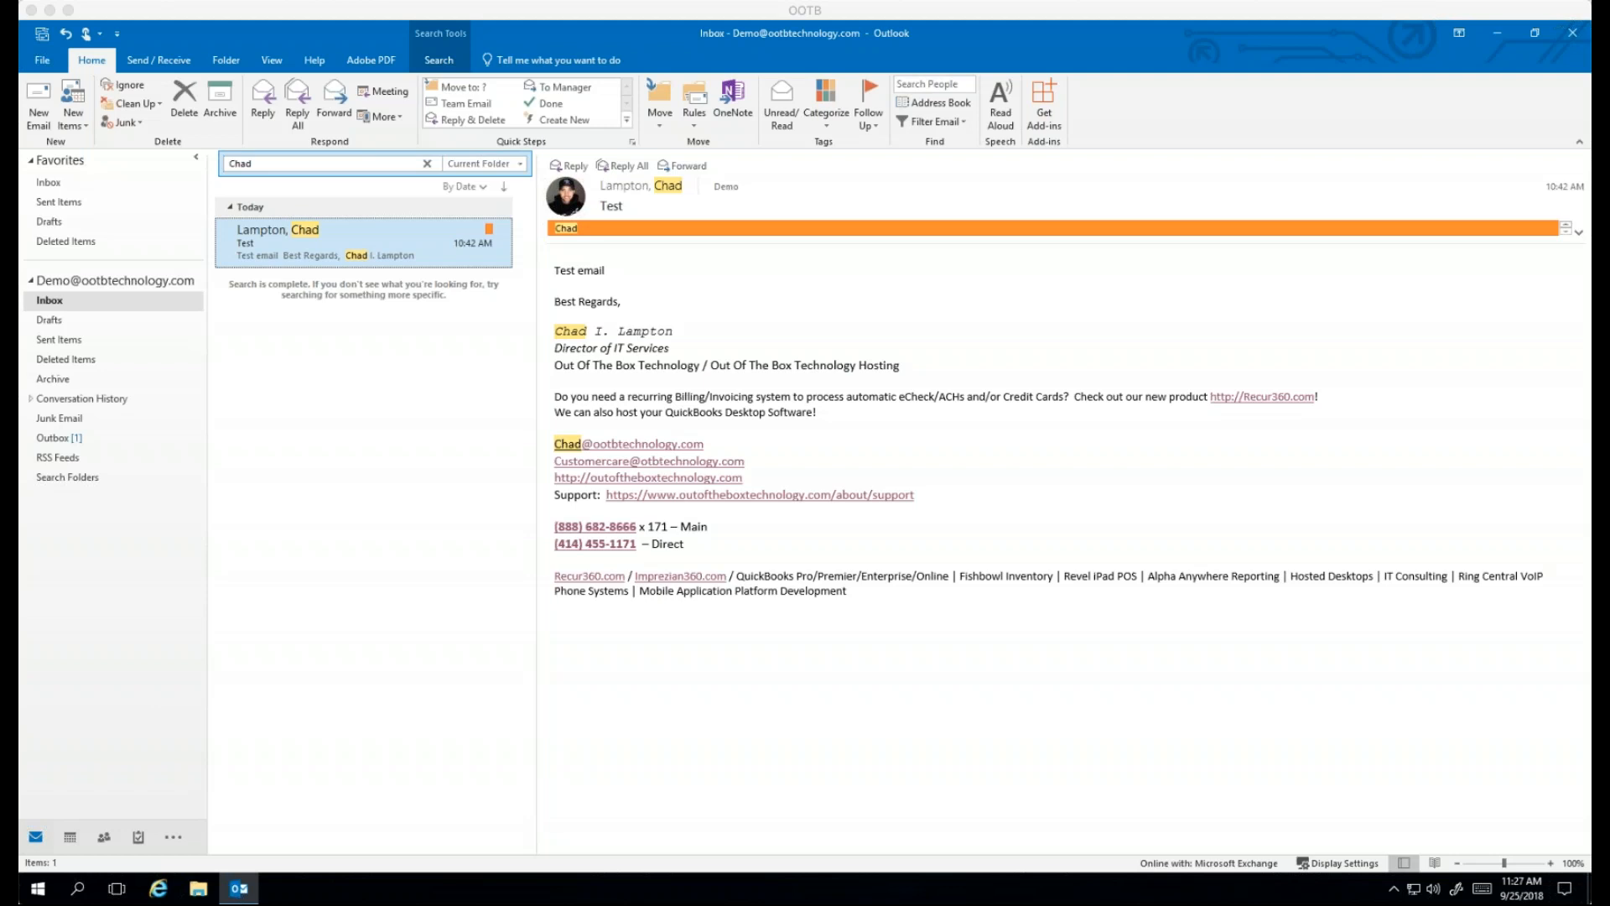
Step: Open File > Account Settings and view the Data Files list with the Online mailbox file
click(42, 61)
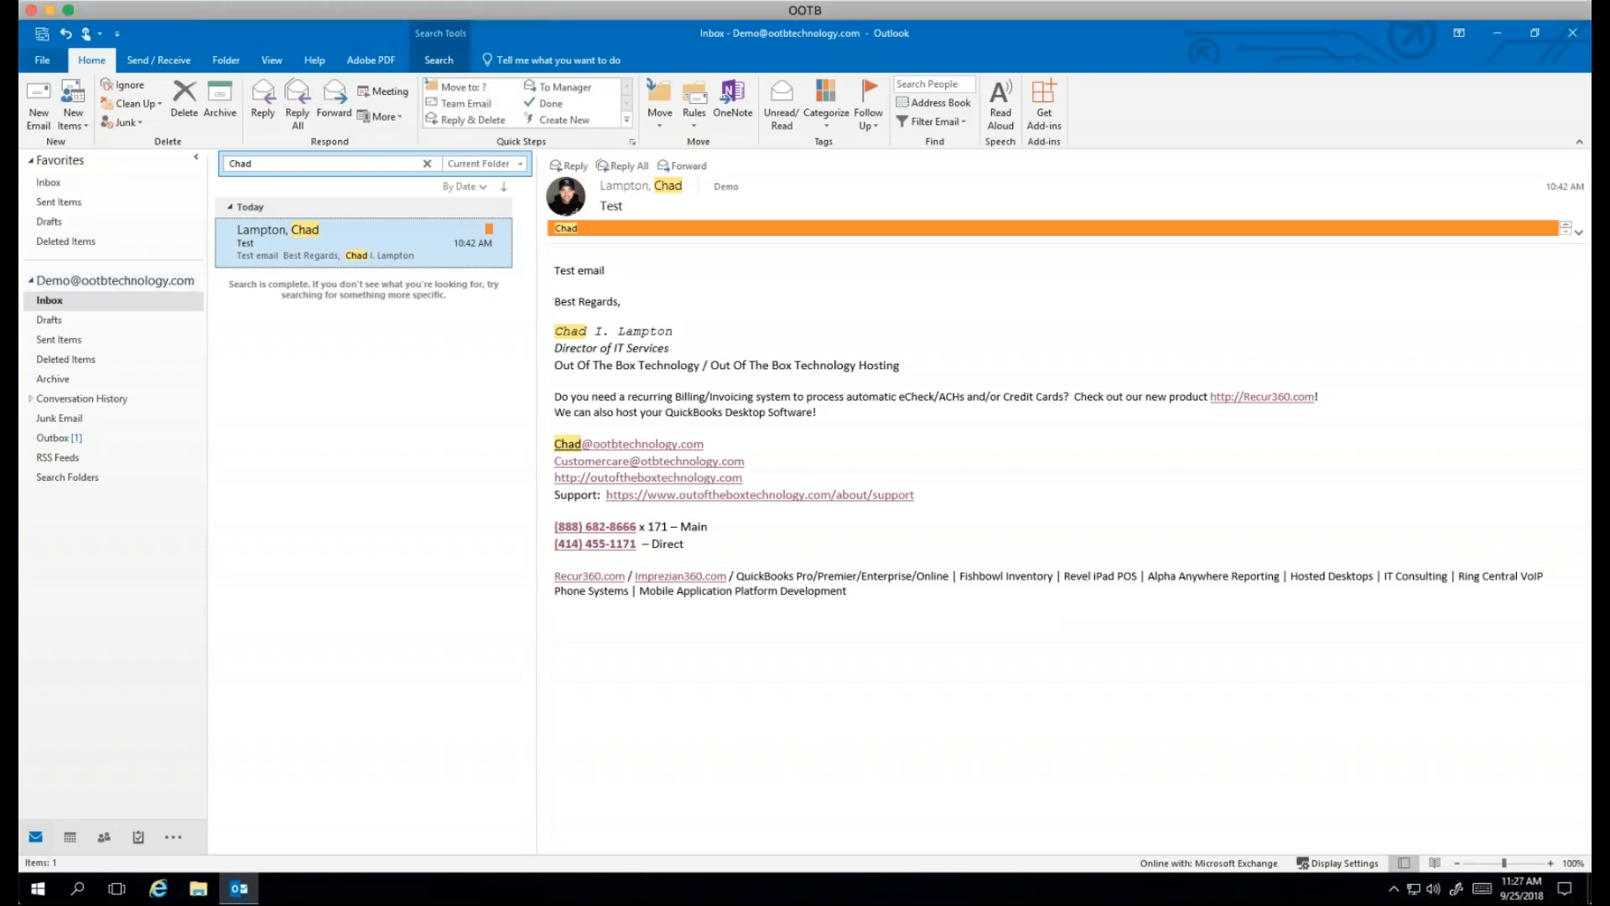
click(42, 61)
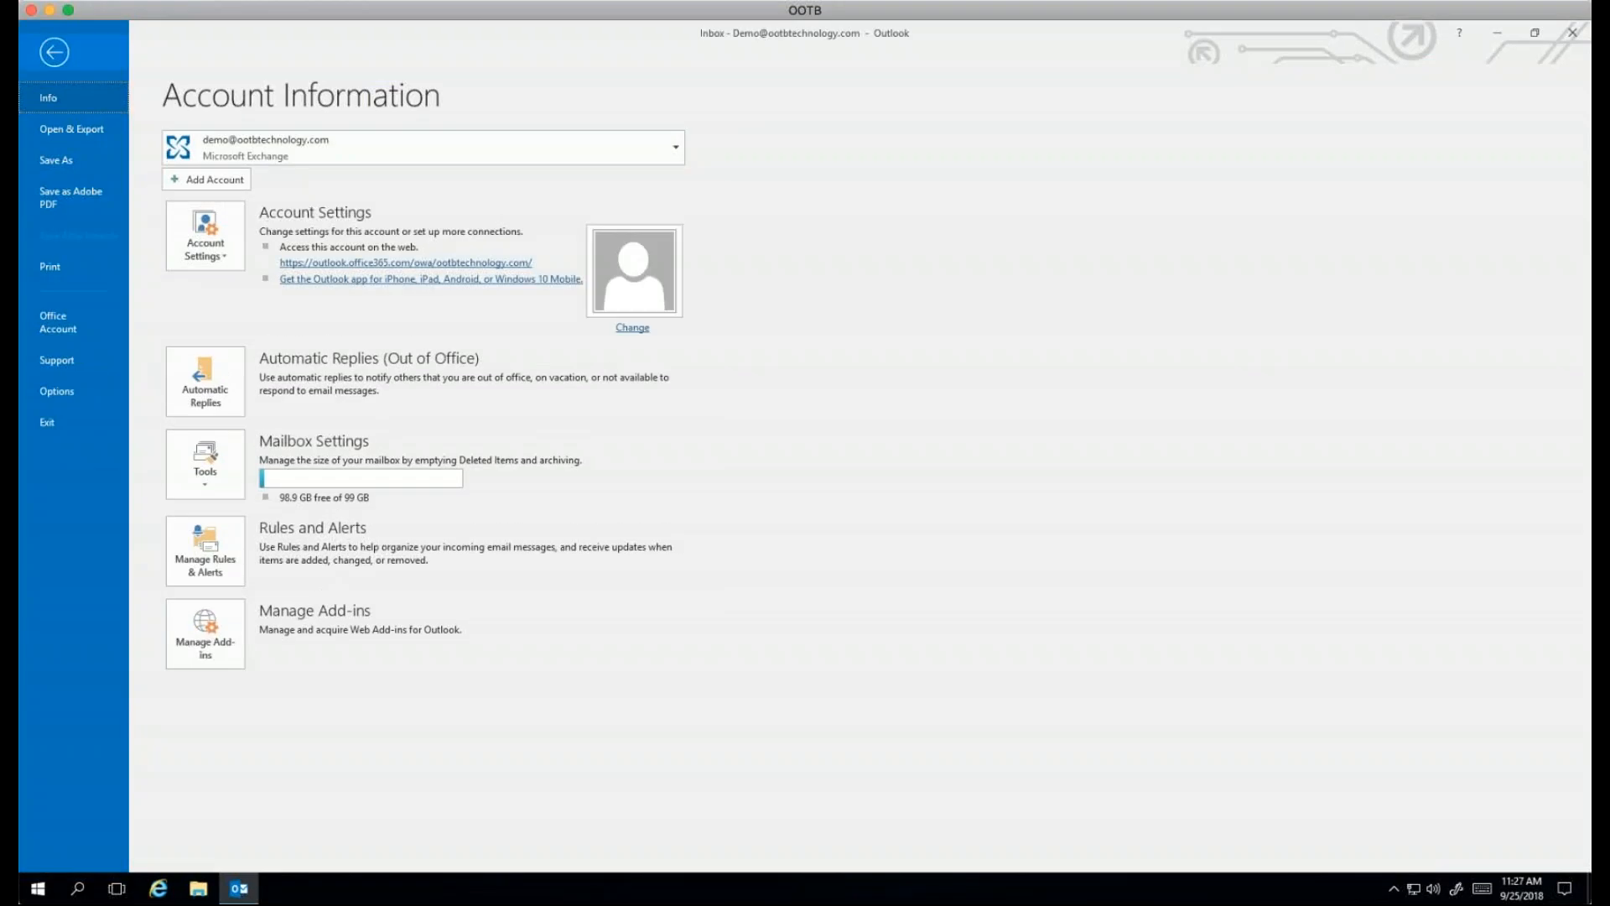
click(201, 231)
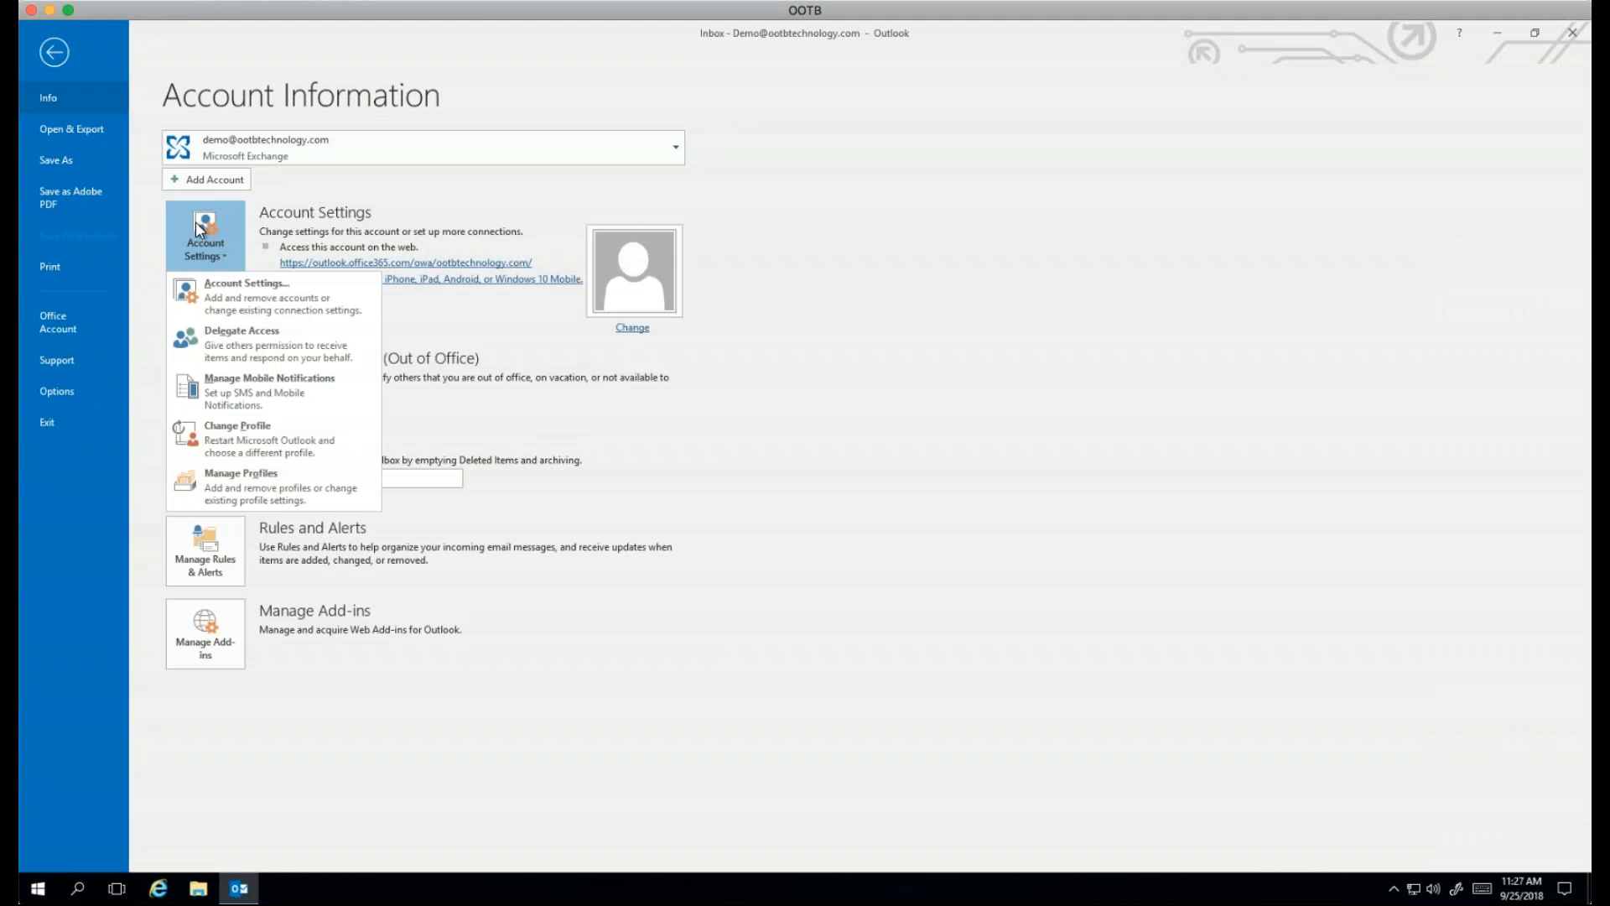
click(260, 289)
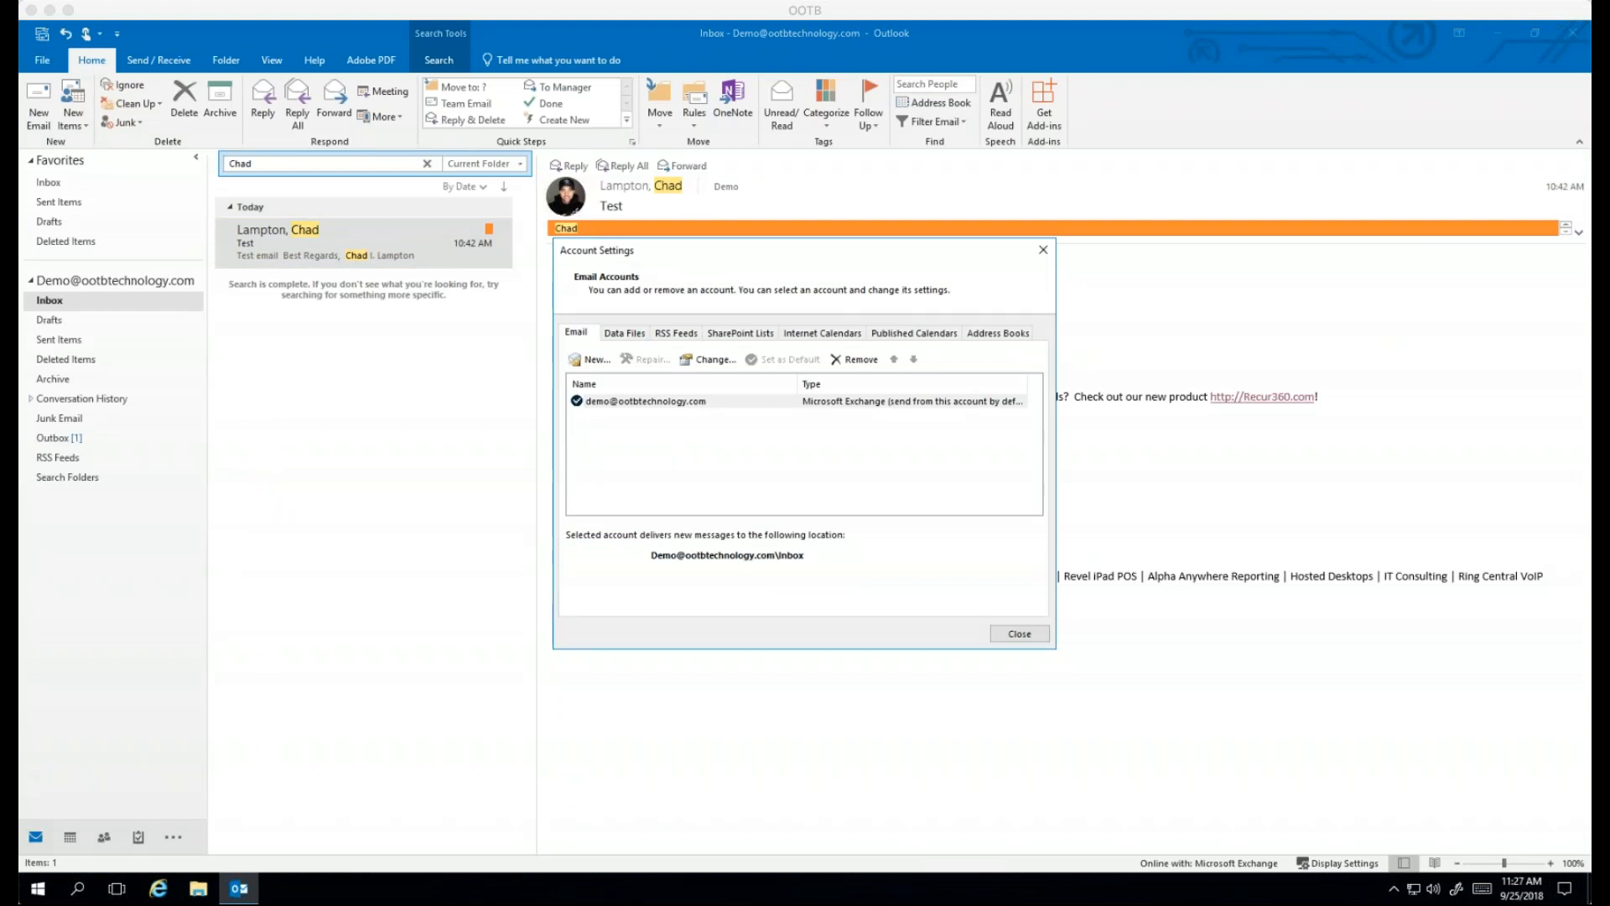
click(633, 335)
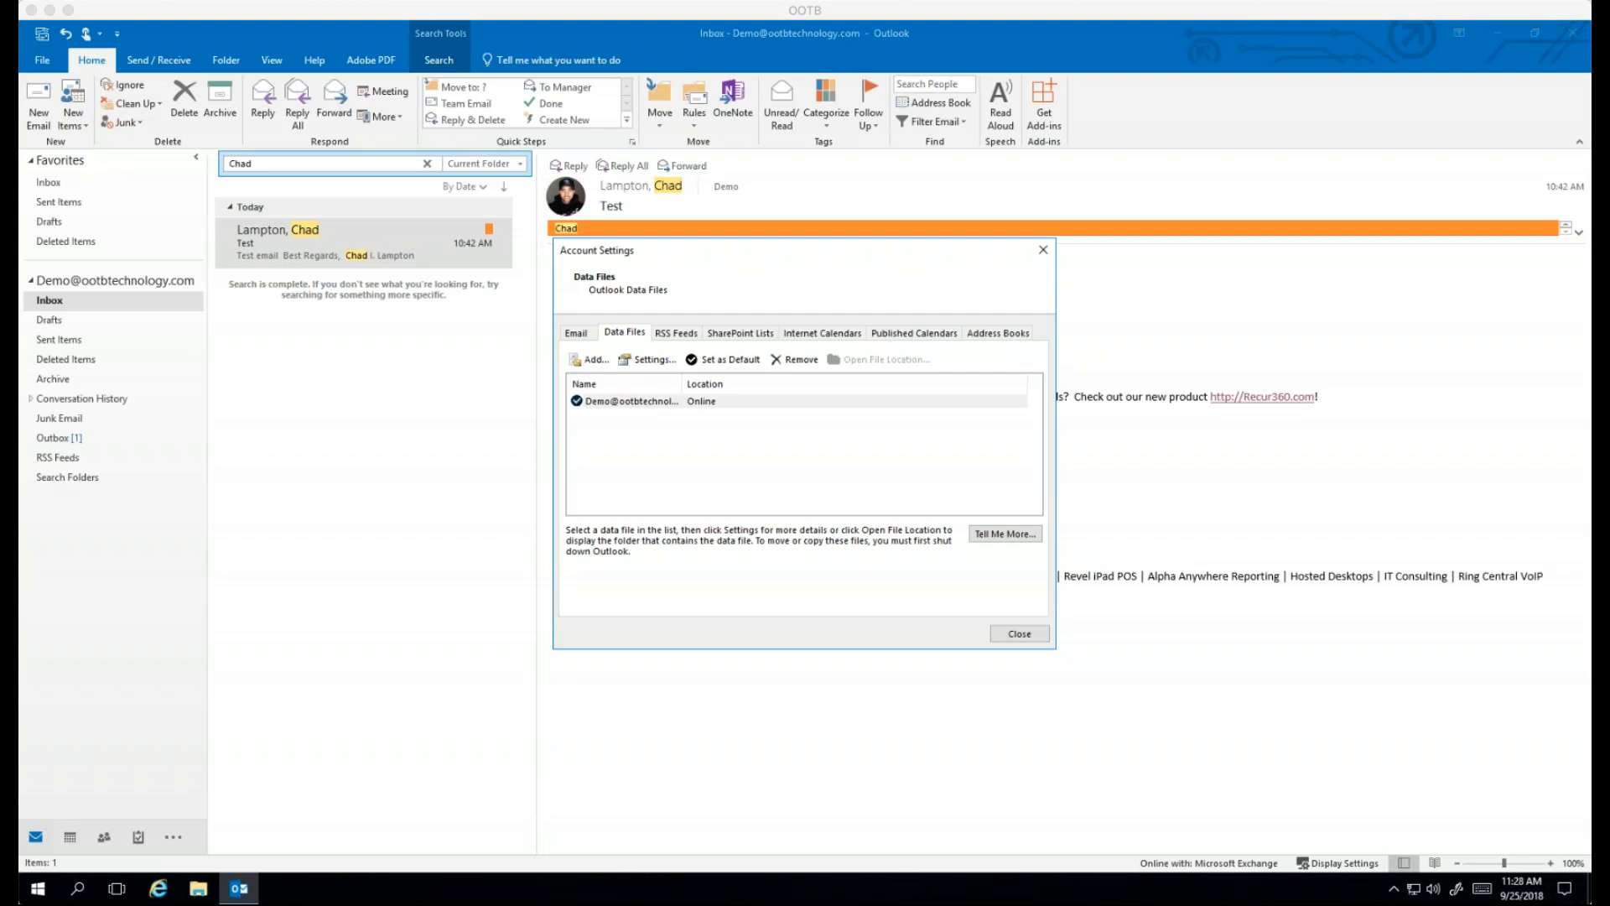
click(662, 397)
Step: Enable Use Cached Exchange Mode on the Advanced tab and open Outlook Data File Settings
double_click(663, 398)
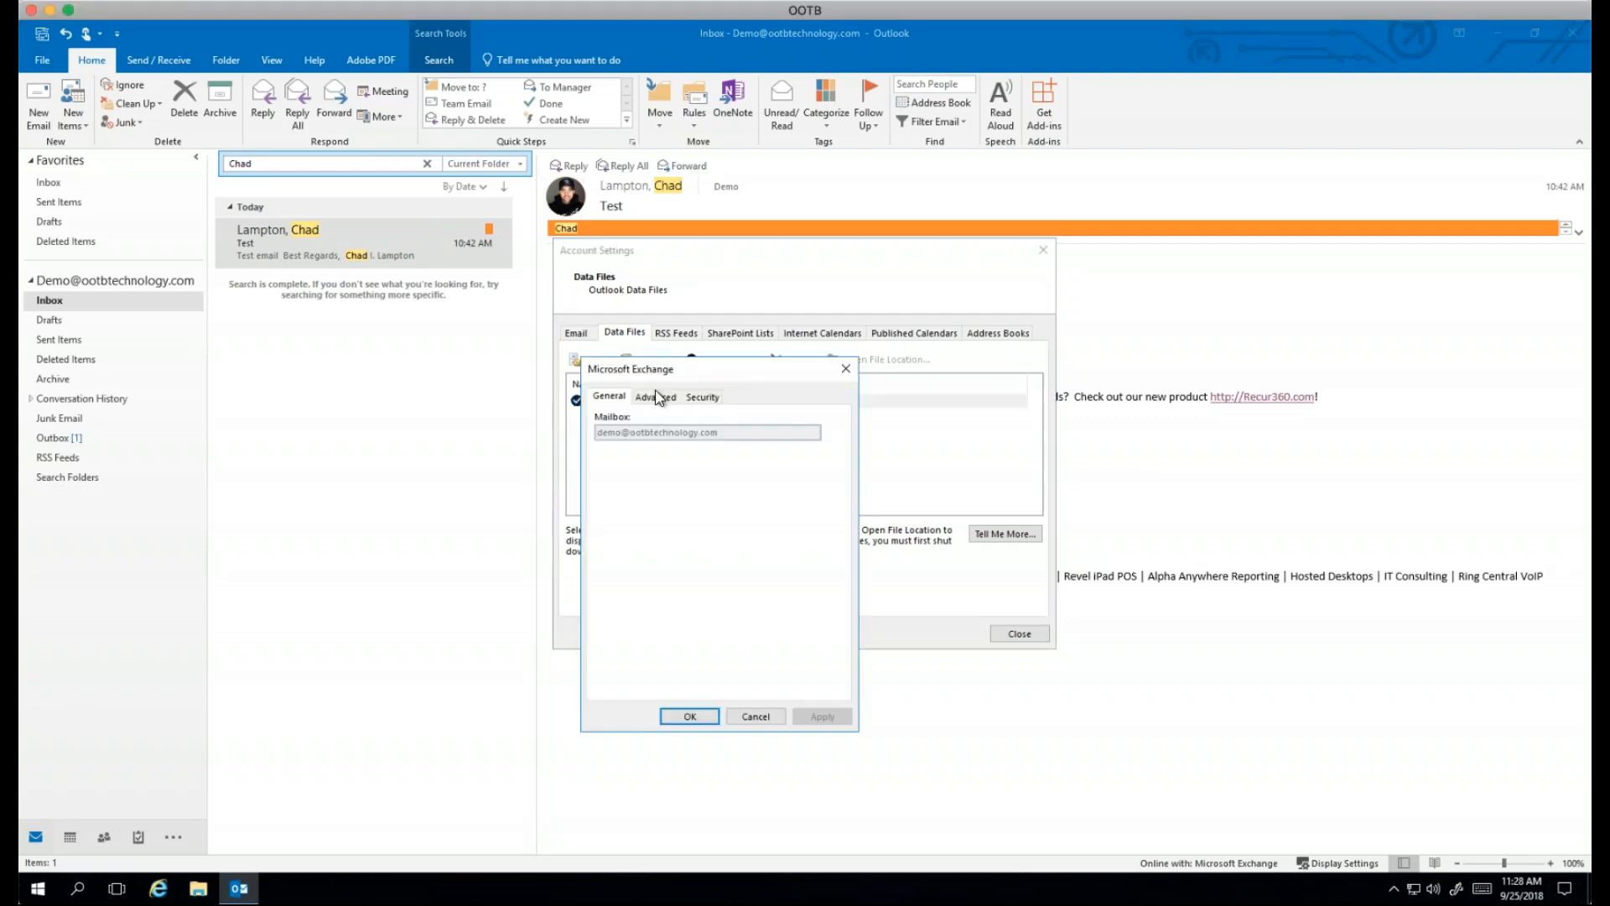
click(658, 398)
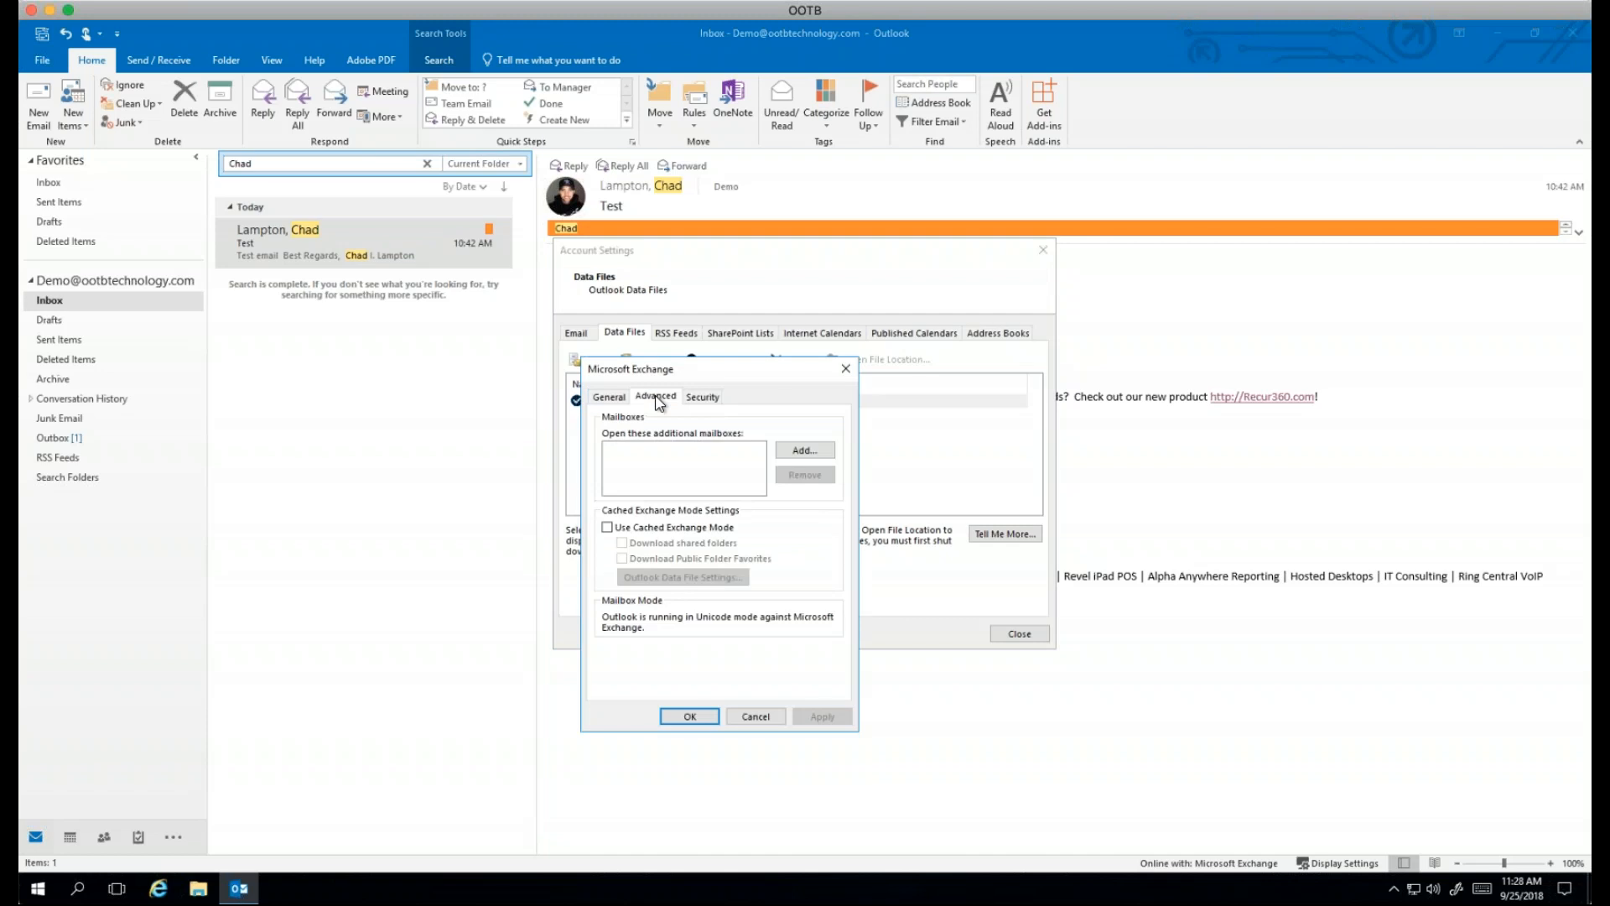
click(608, 528)
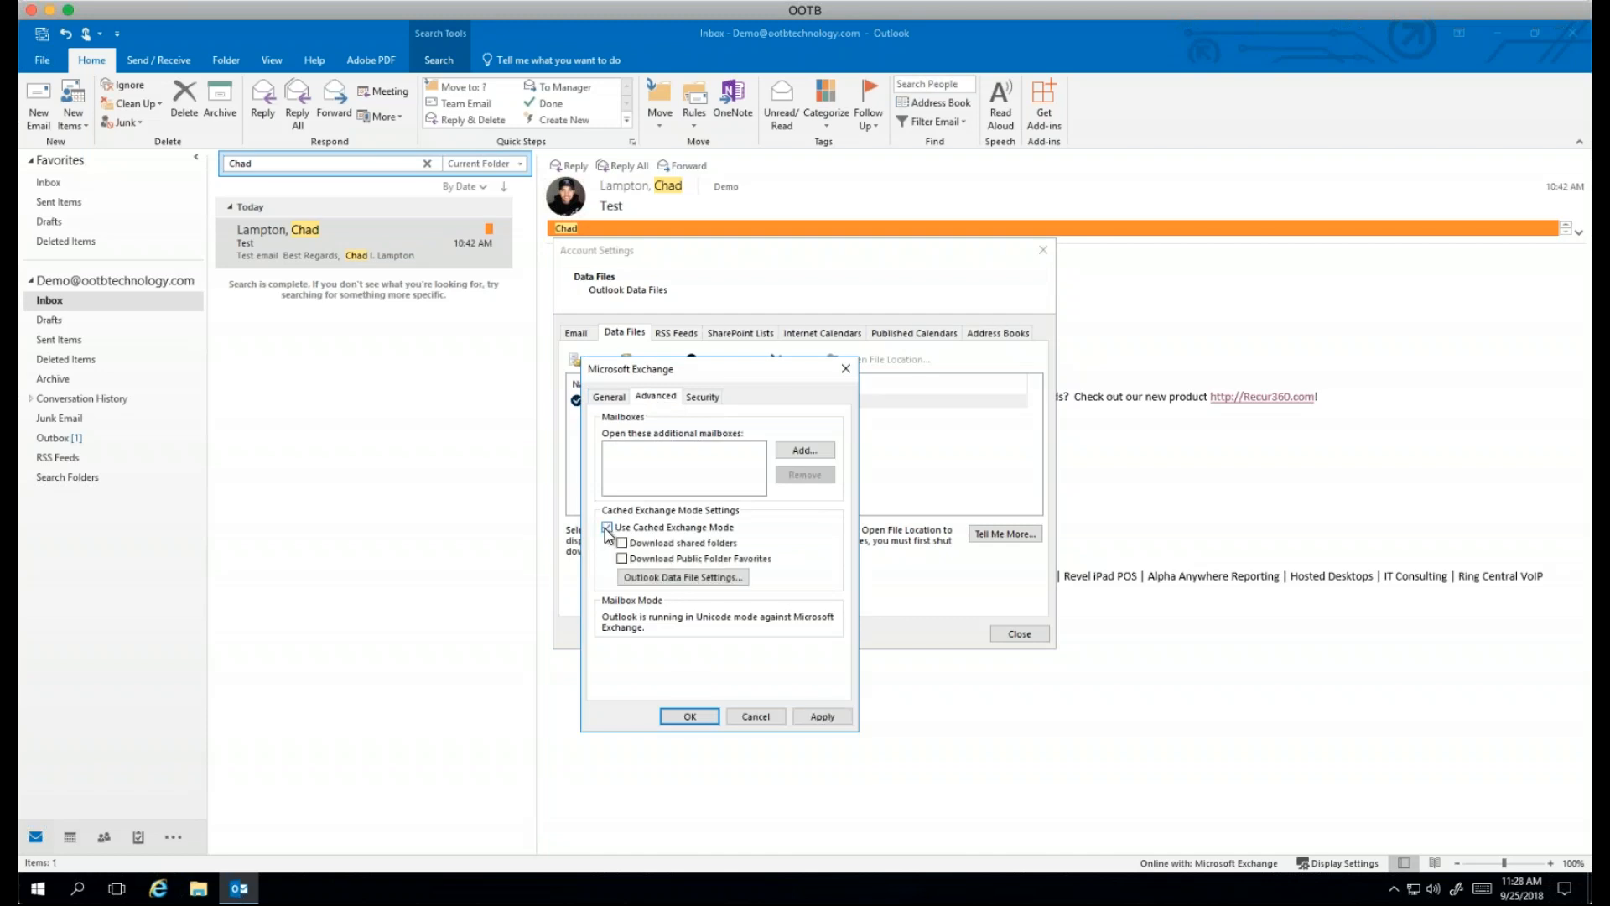
click(657, 579)
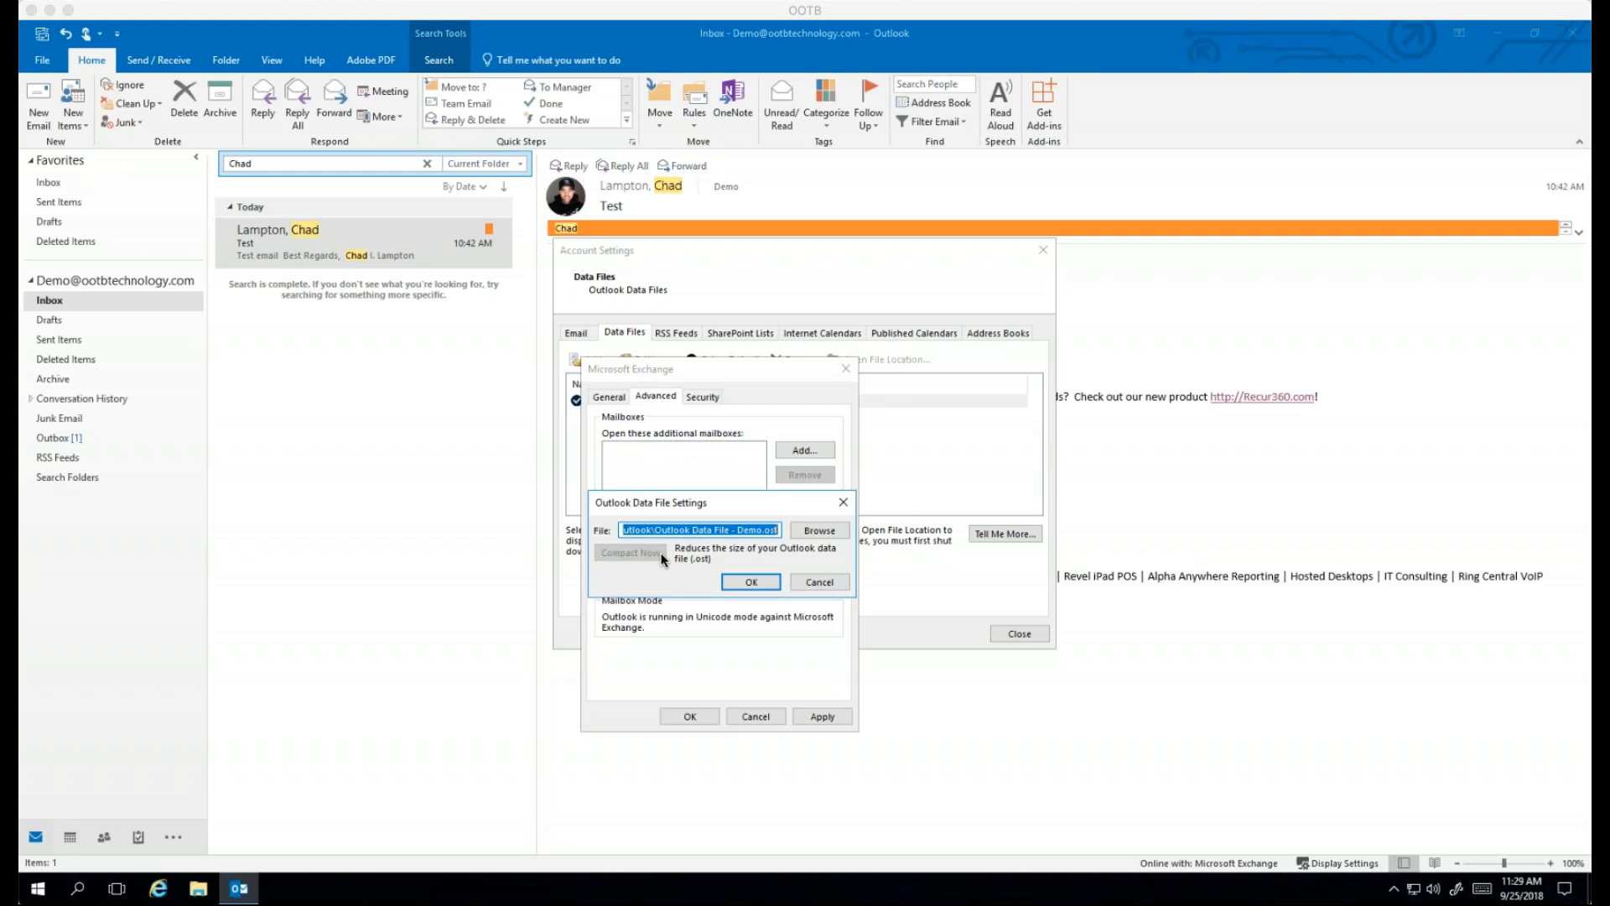
Step: Dismiss the offline data file settings without creating the missing .ost file
click(752, 582)
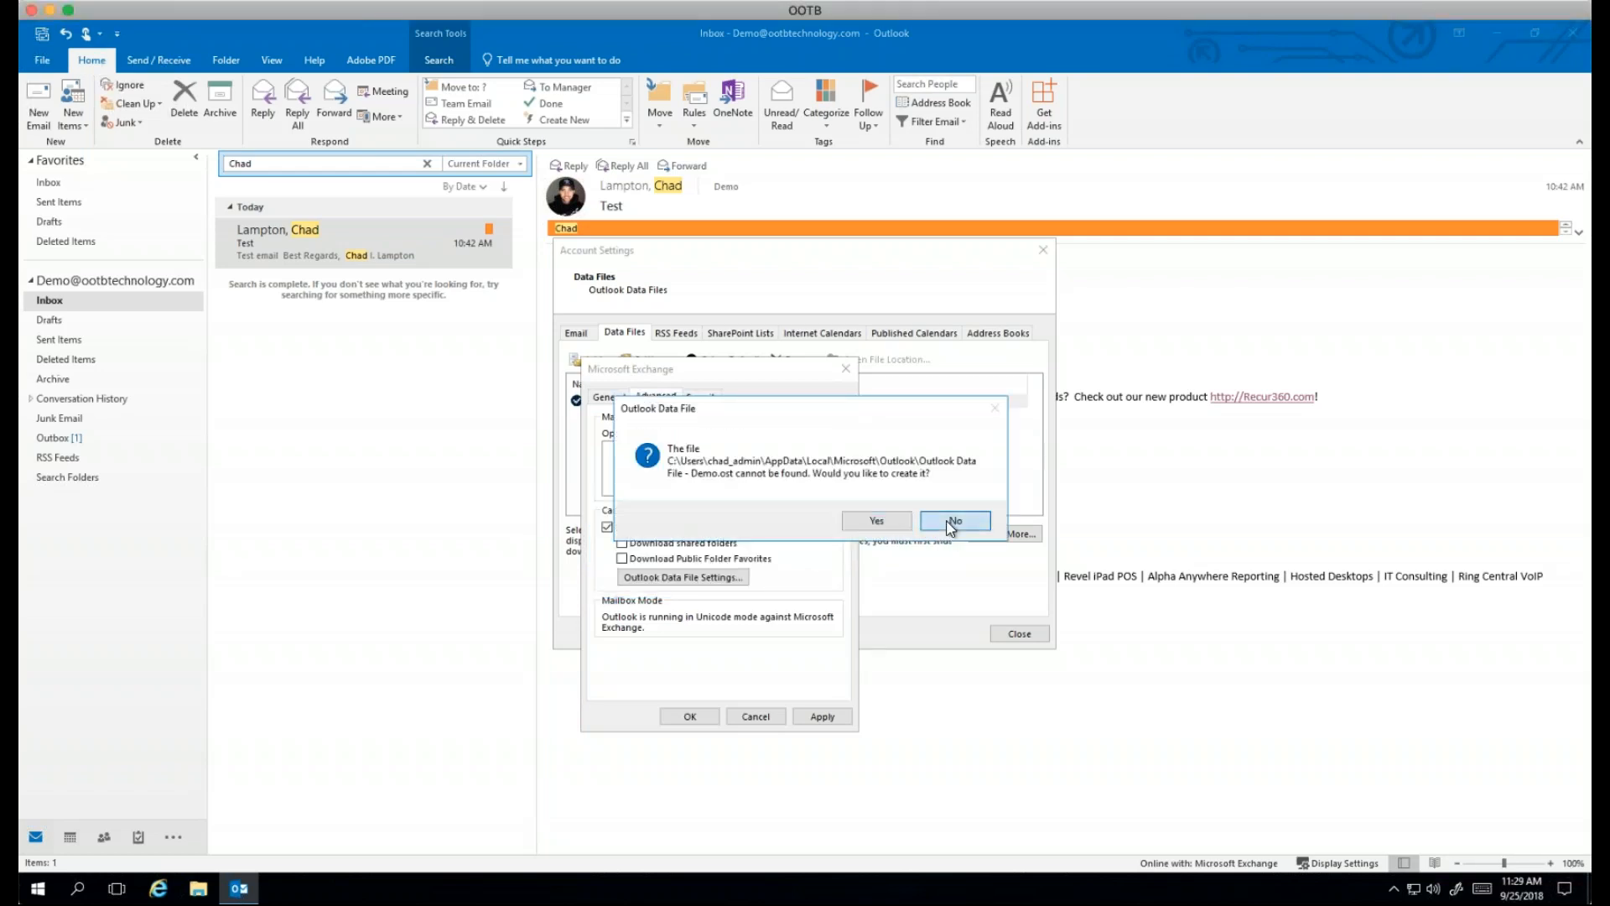
click(953, 521)
click(832, 581)
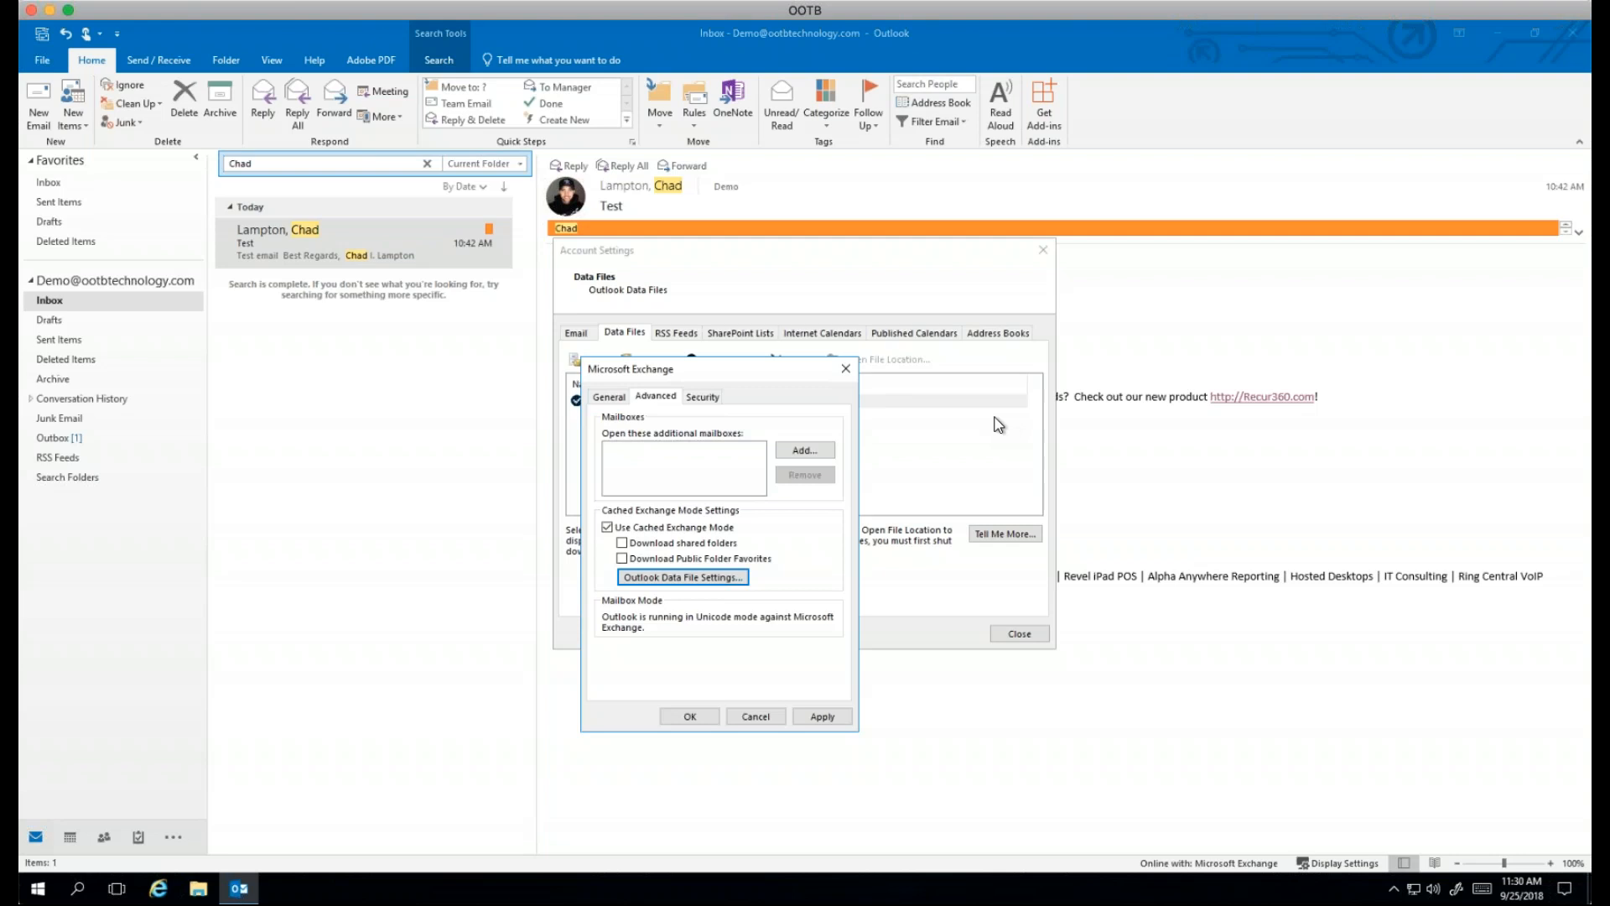
Step: Confirm the Exchange settings, acknowledge the restart warning, and close Account Settings
click(686, 717)
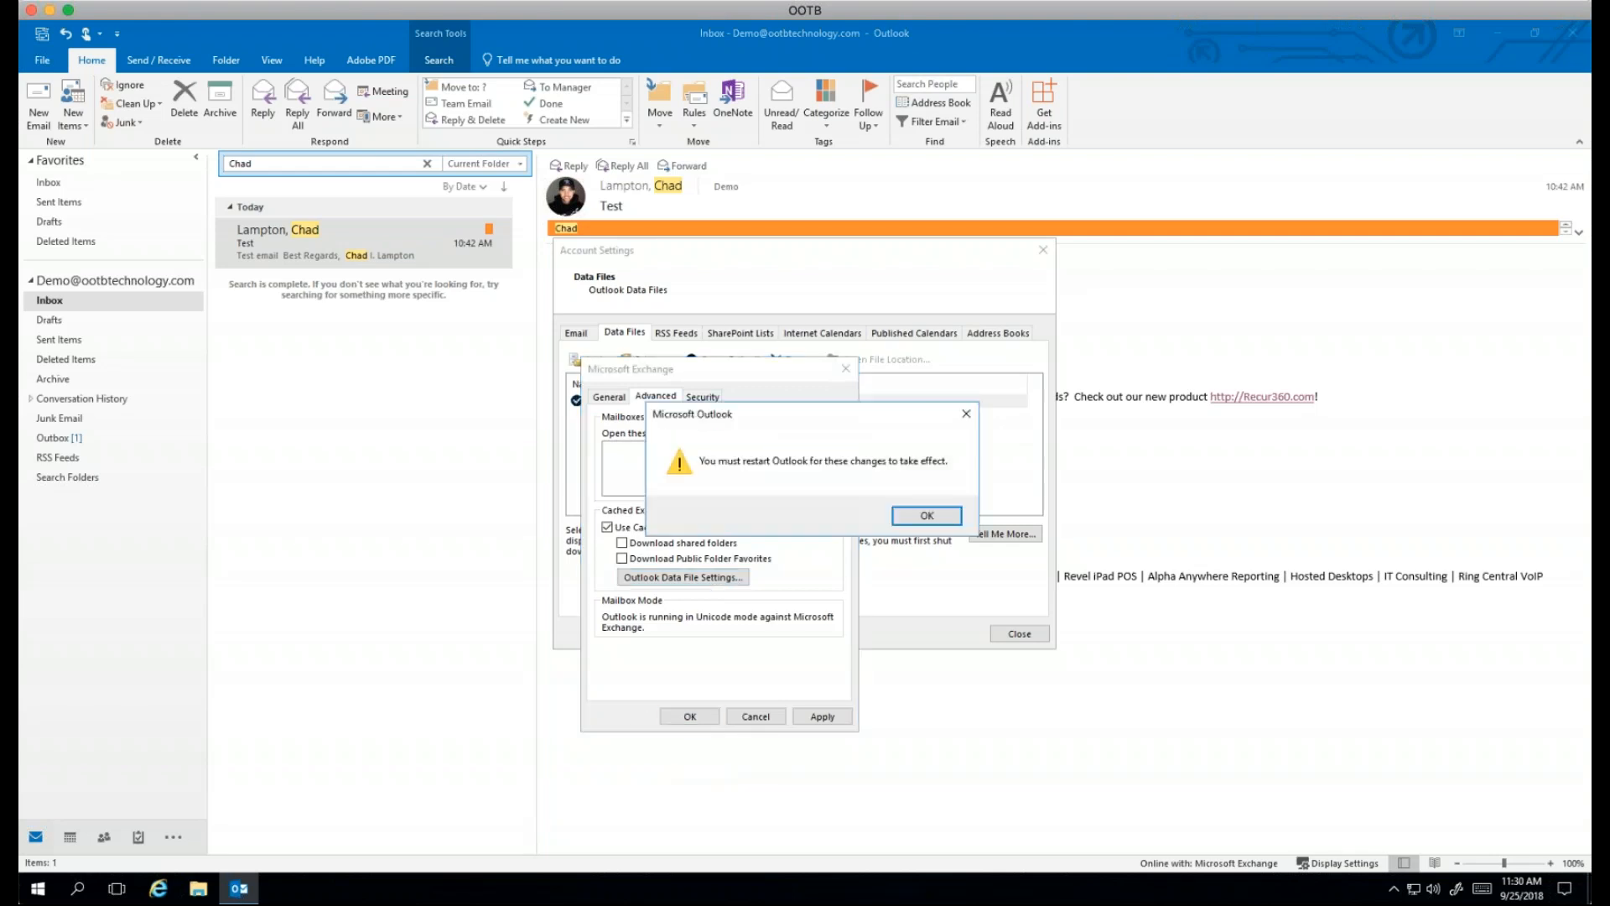
click(944, 515)
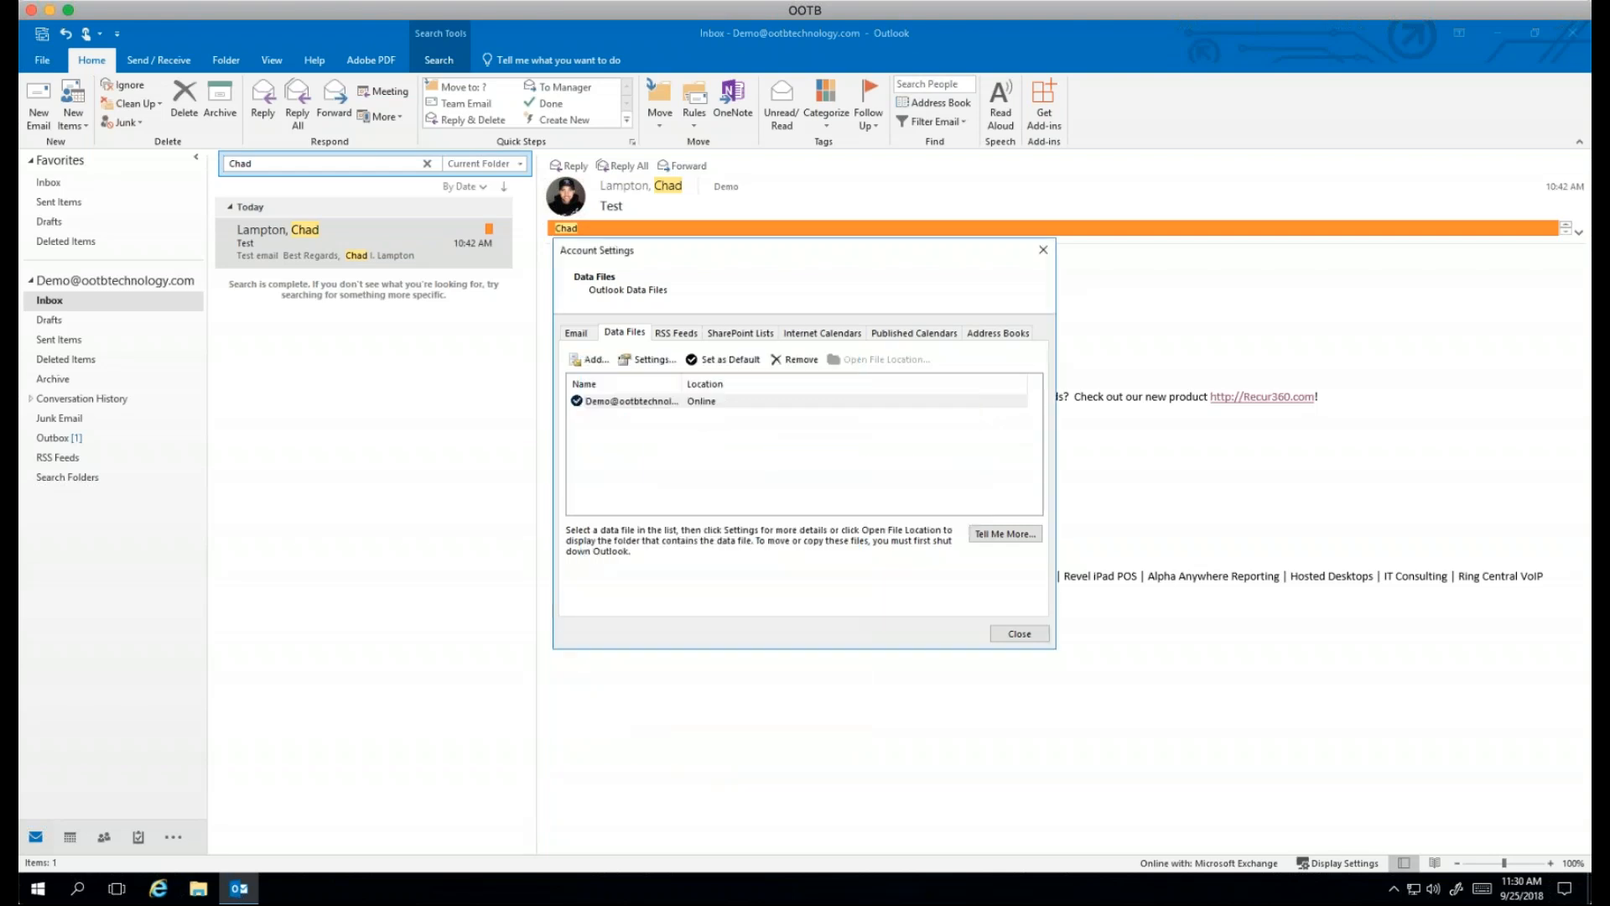
click(1019, 634)
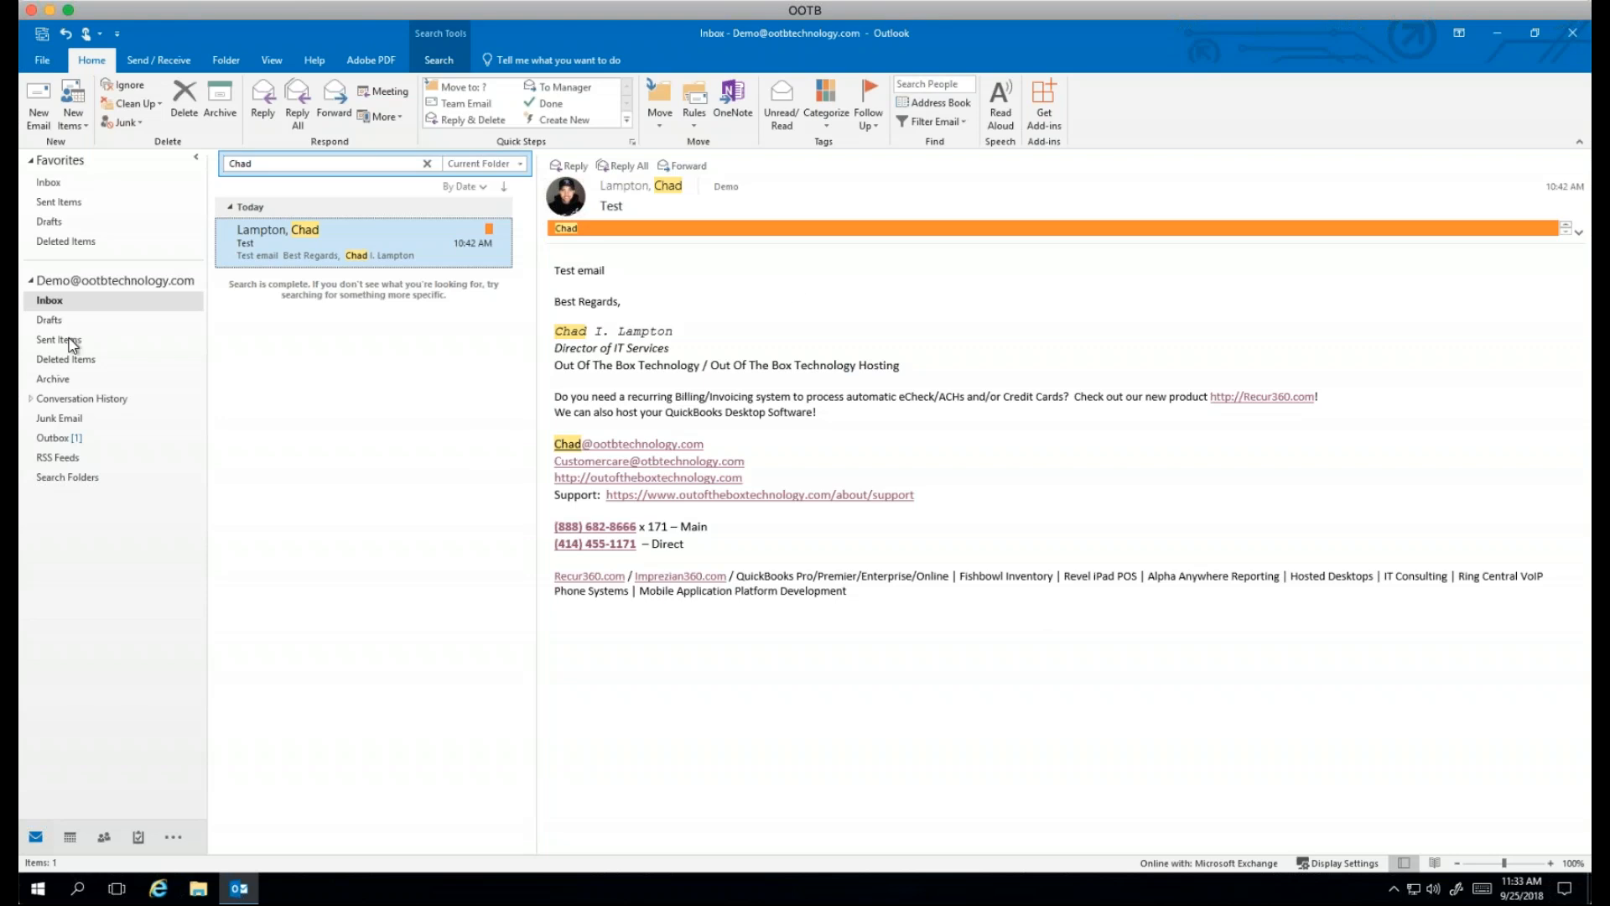
Step: Look through the mail account's and Inbox's context menus without choosing anything
right_click(59, 288)
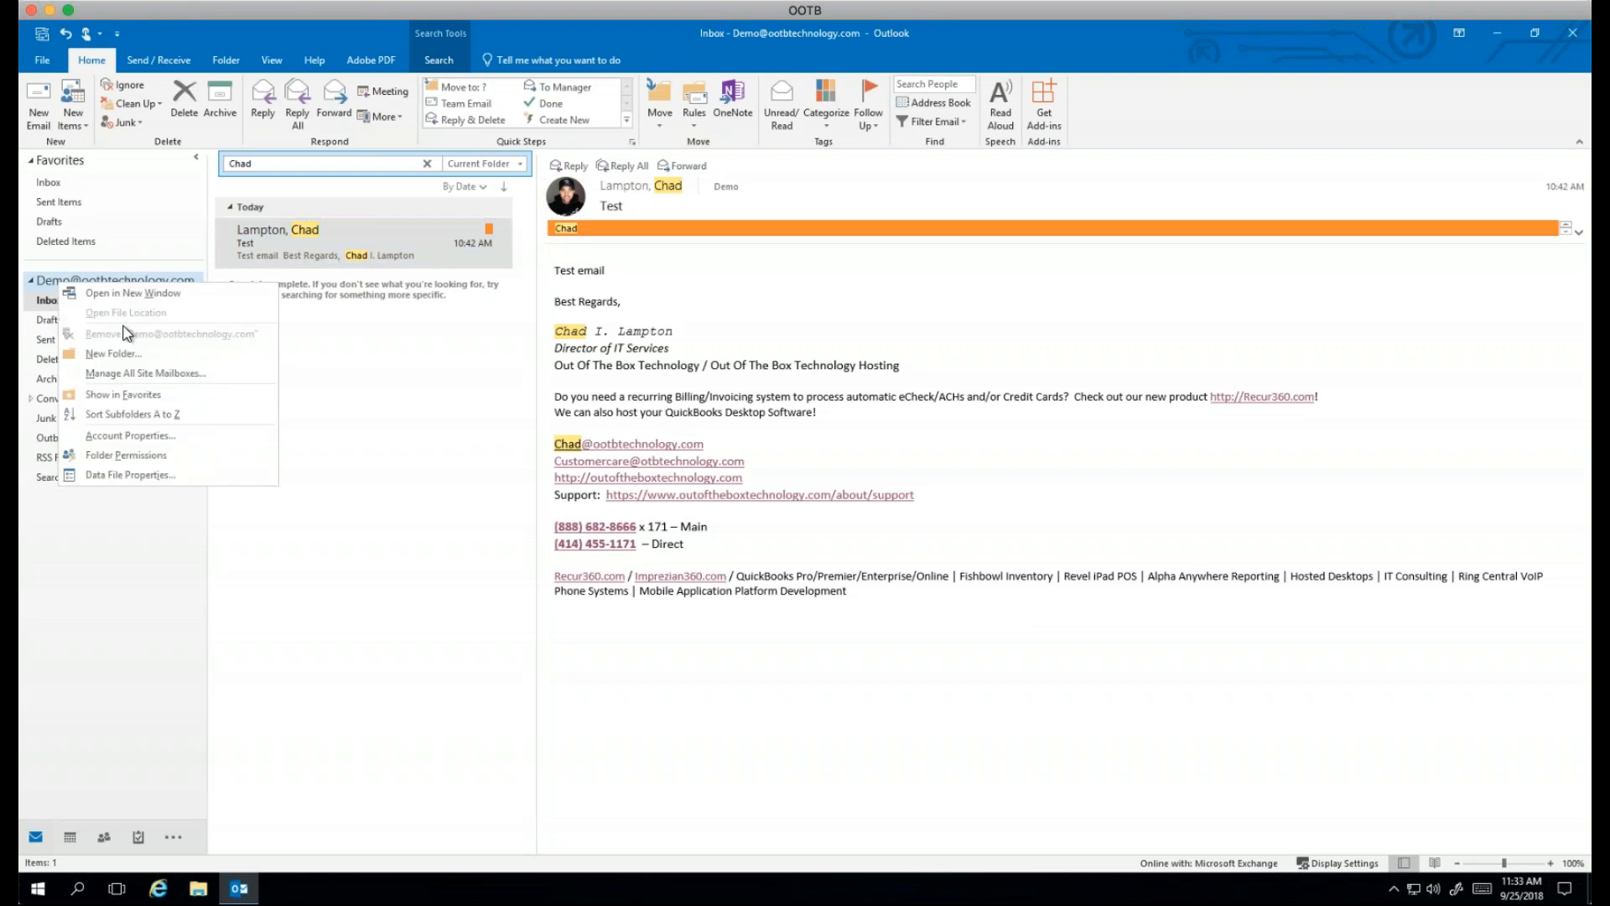
click(505, 513)
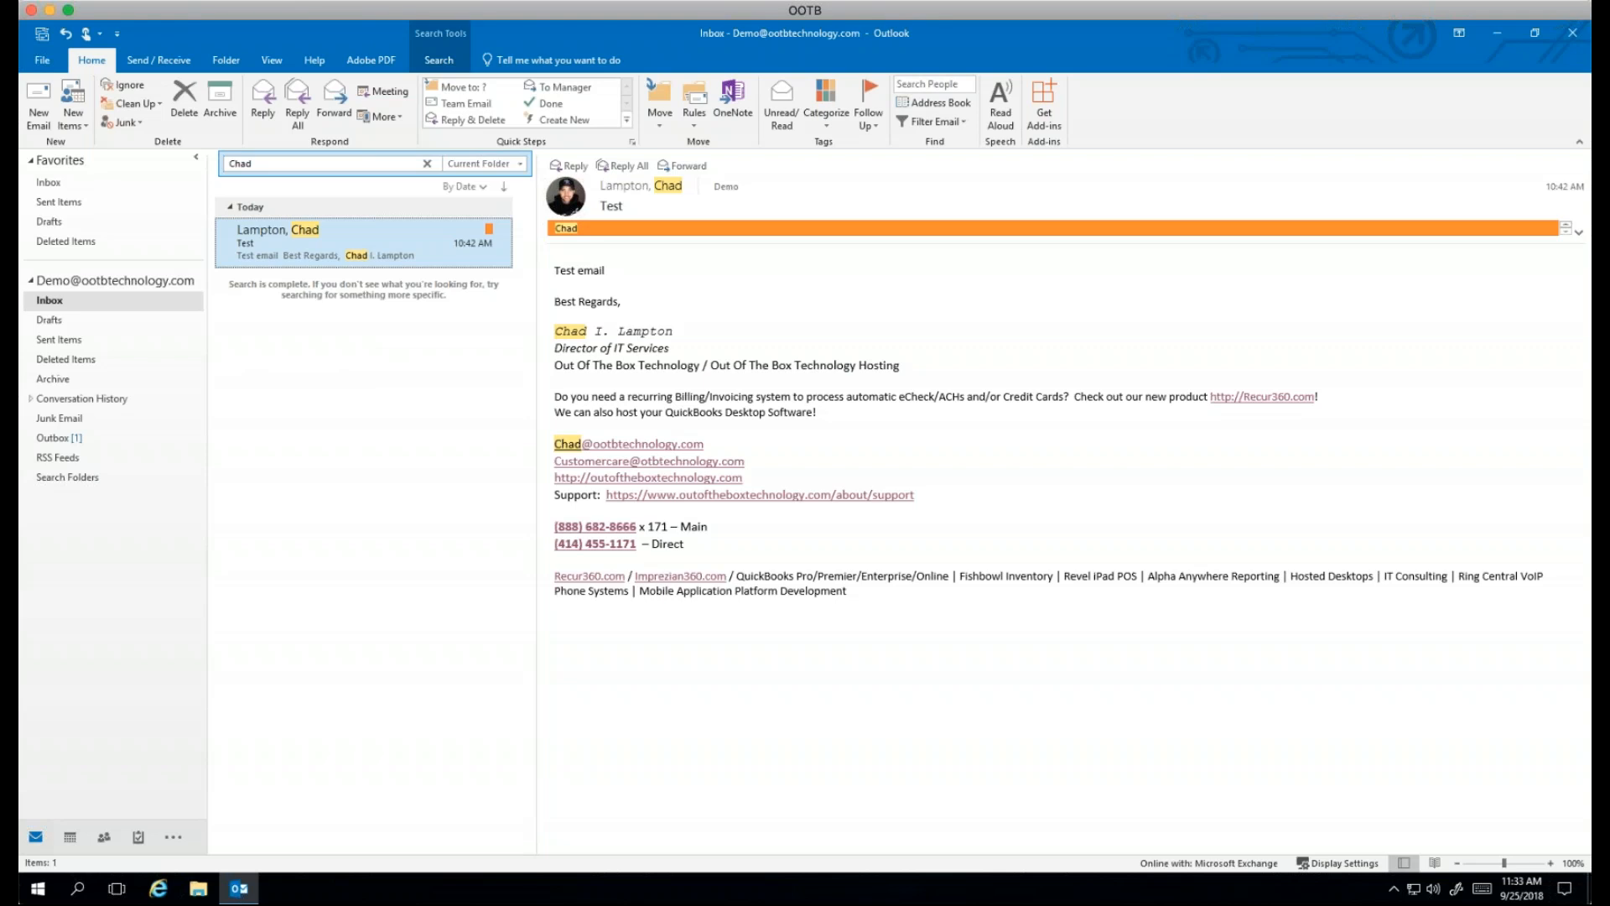
right_click(94, 283)
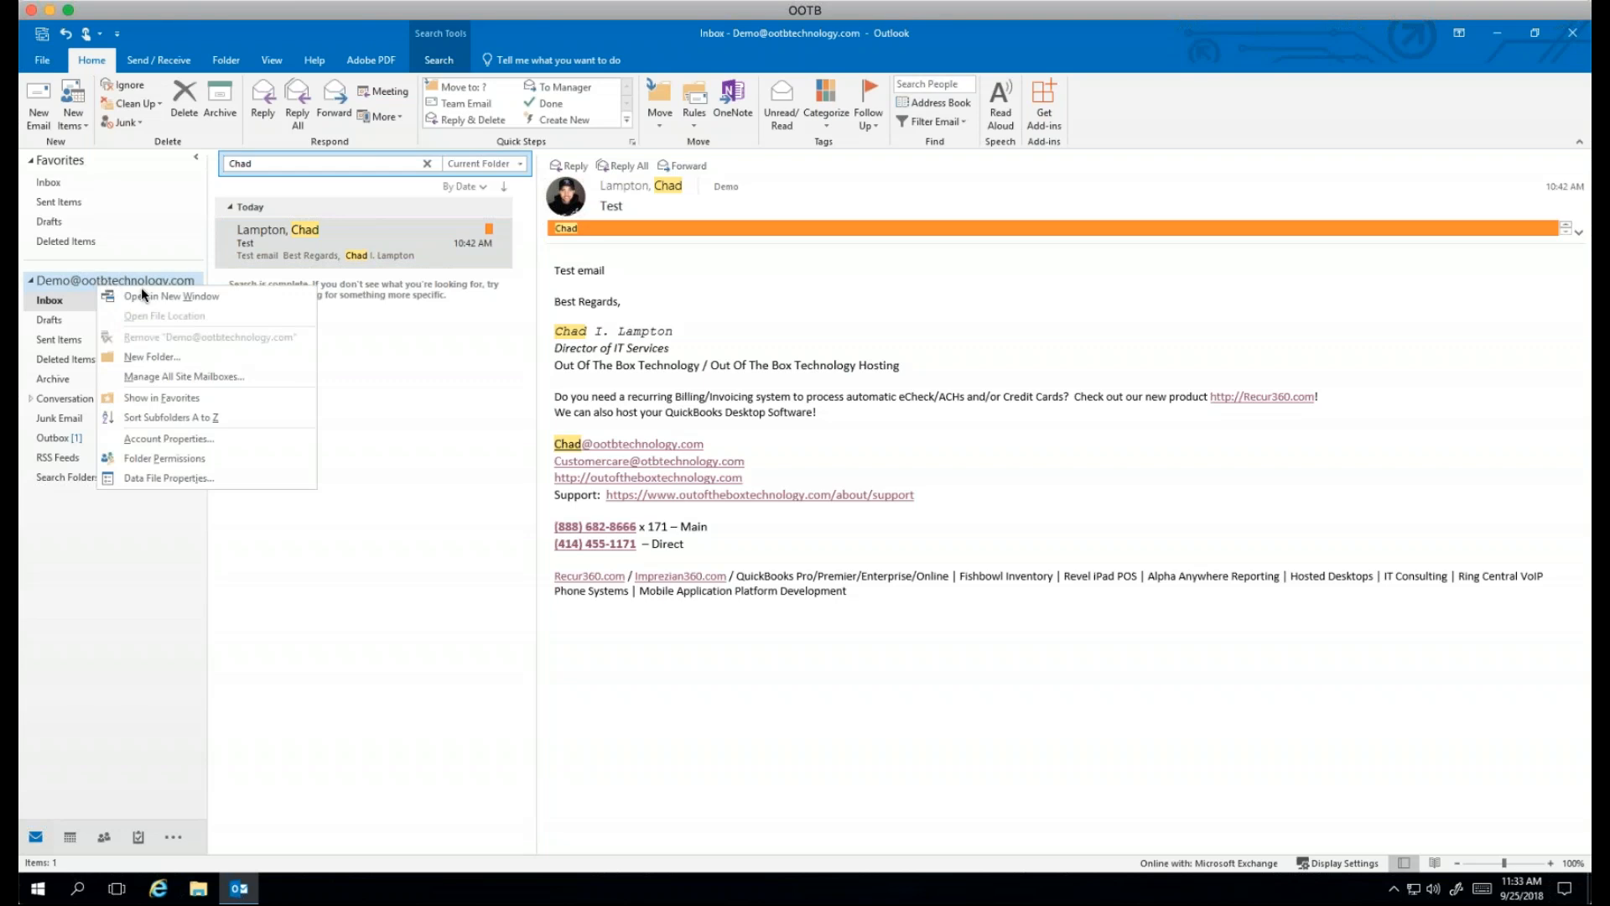
click(513, 440)
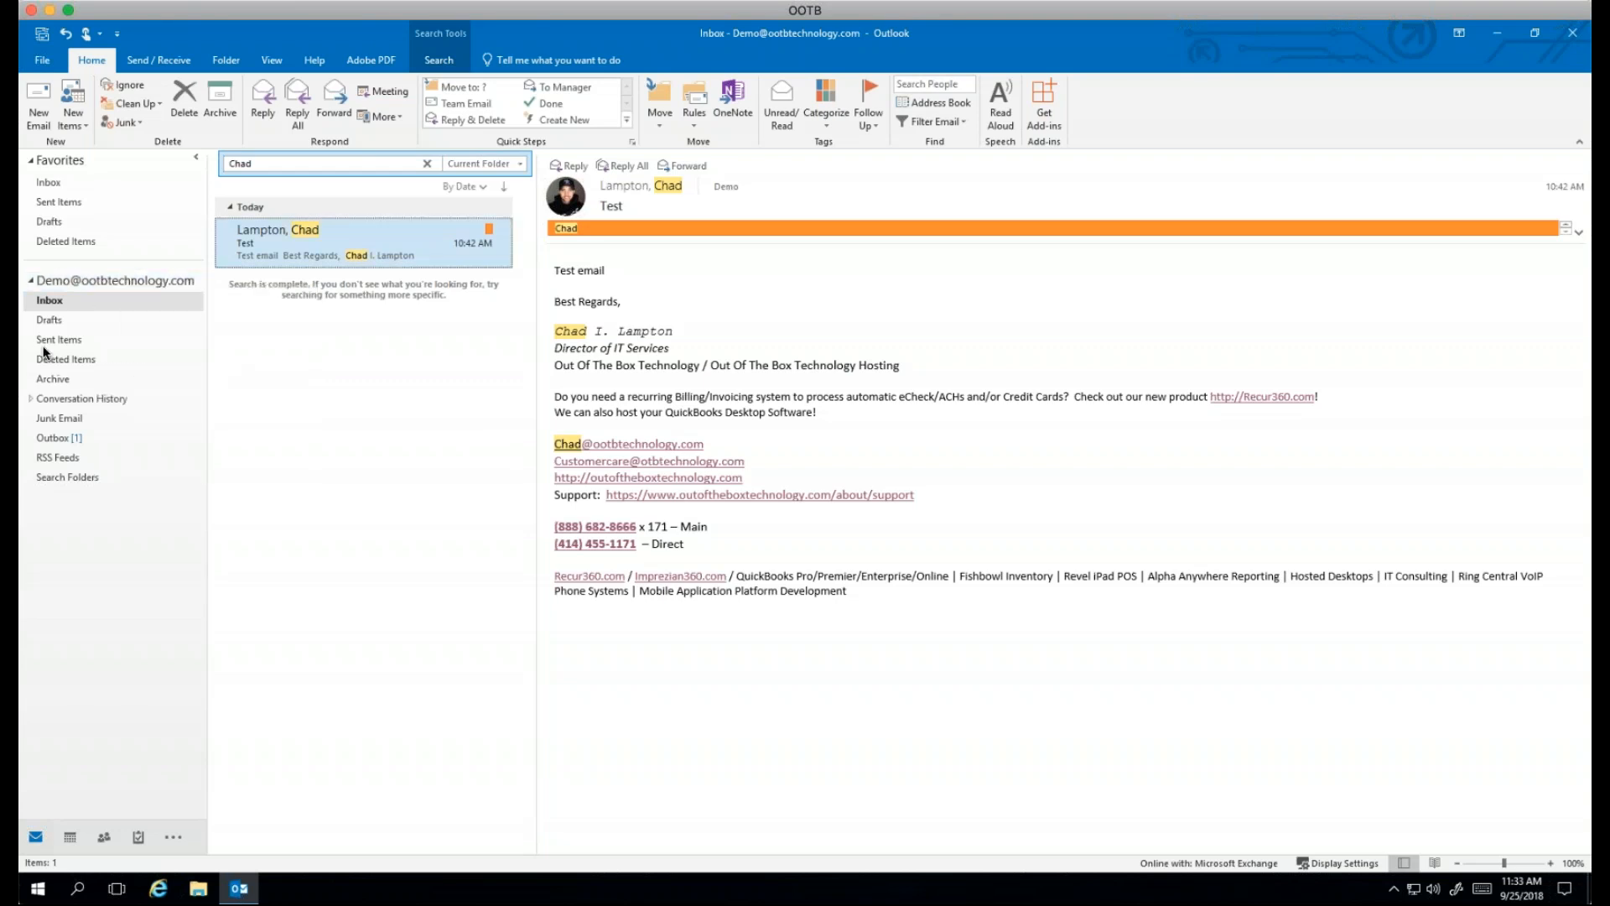
right_click(43, 302)
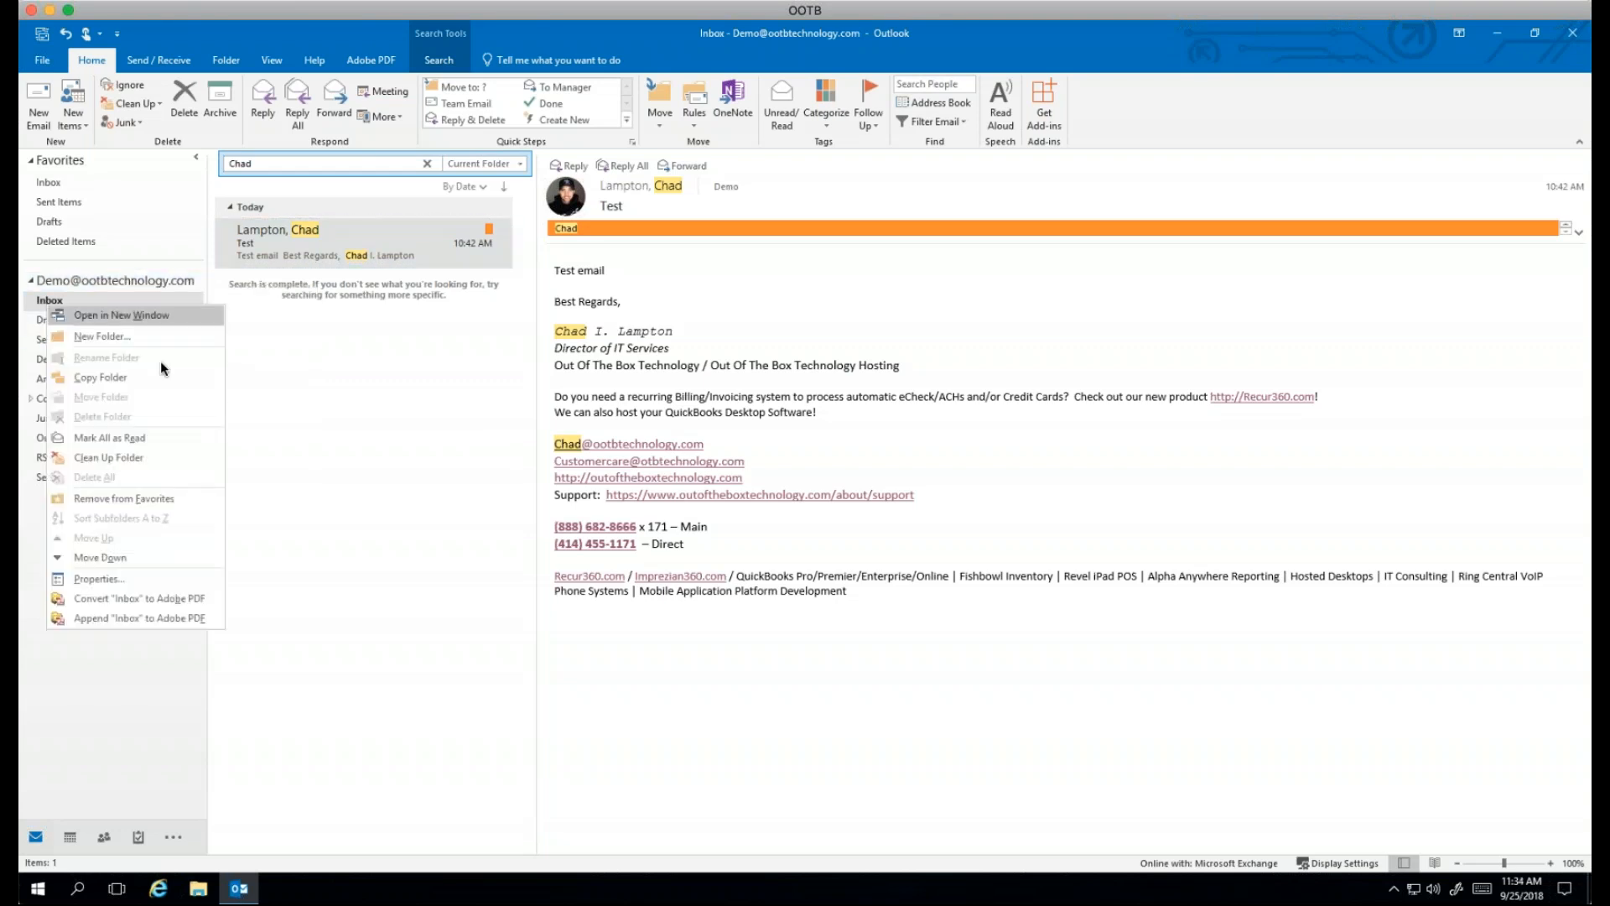
click(281, 377)
right_click(88, 280)
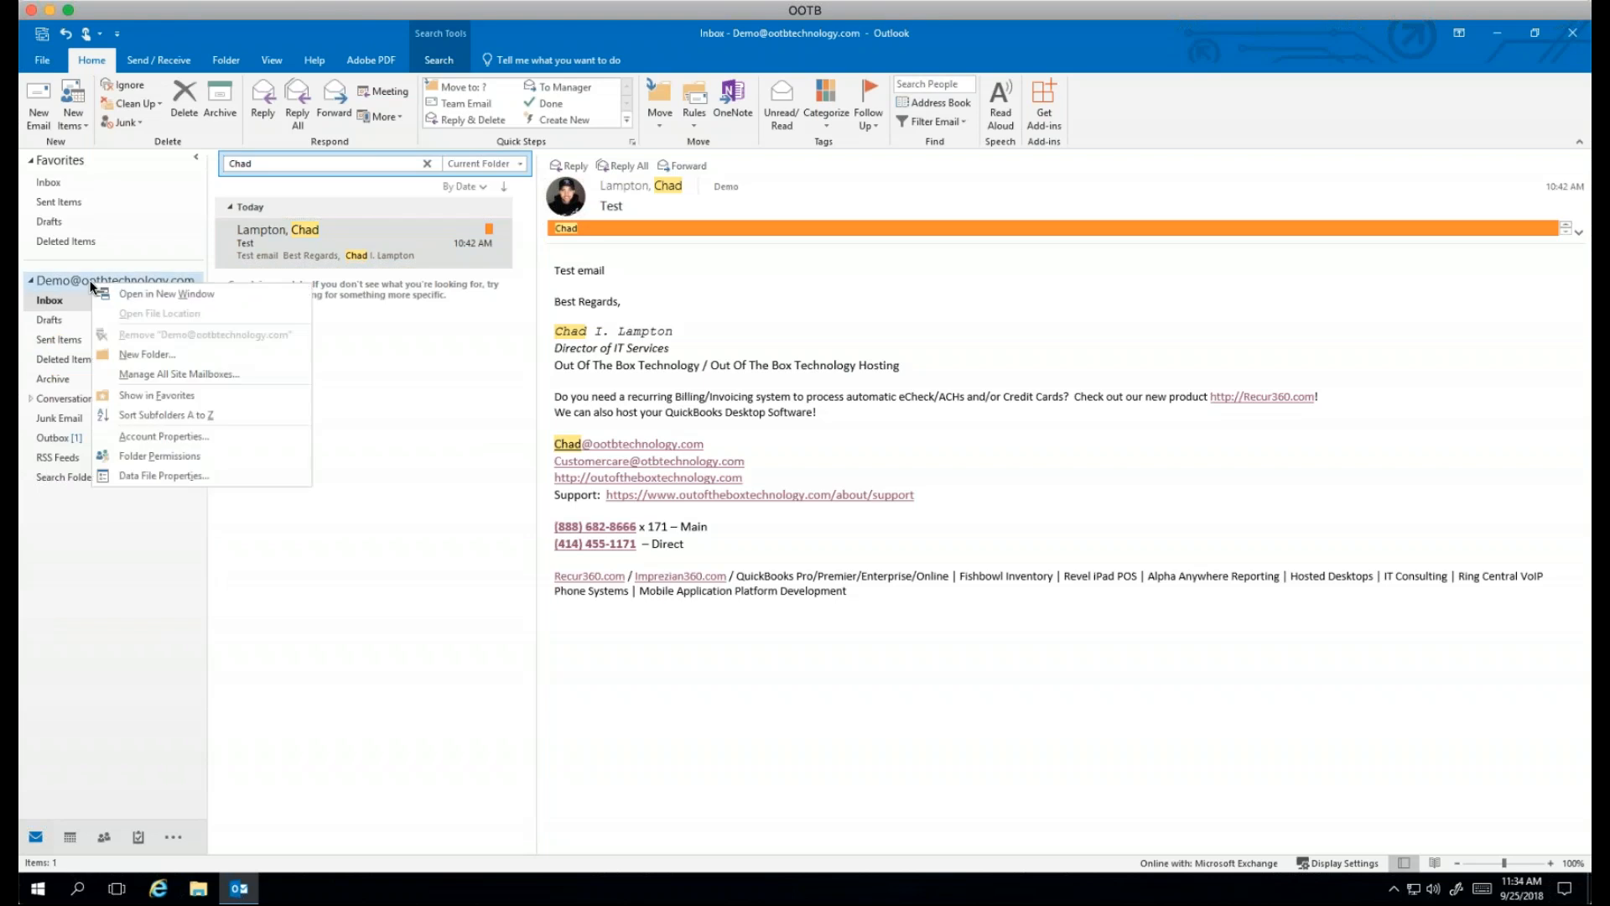
Step: Create a new account folder named Backup after the name Archive is rejected as a duplicate
click(157, 353)
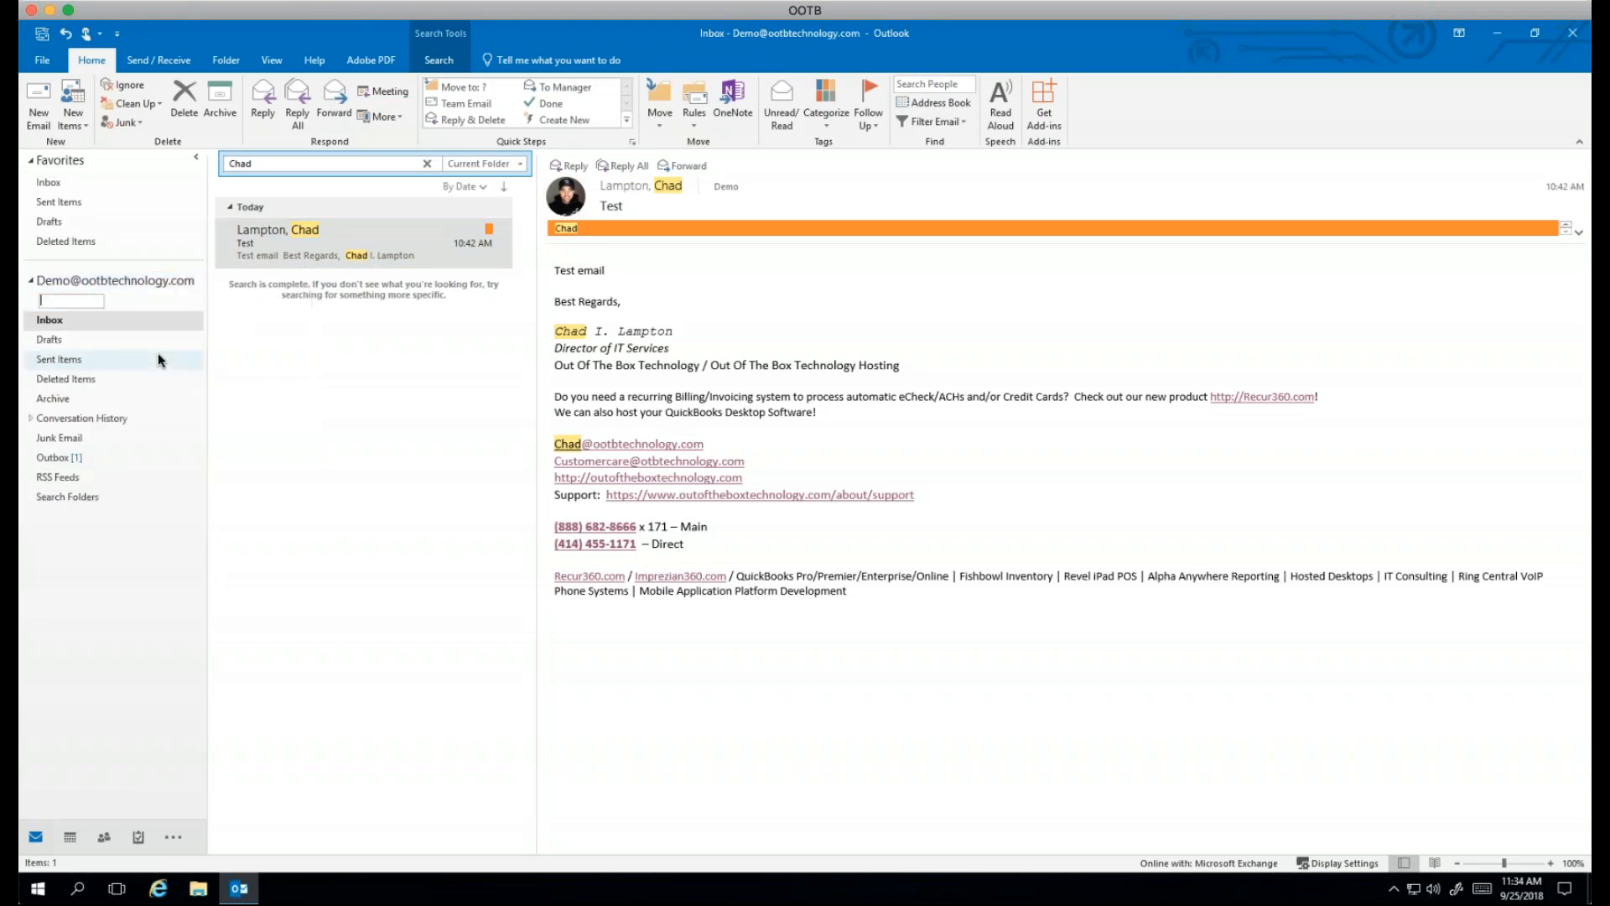
text(Archive)
key(Return)
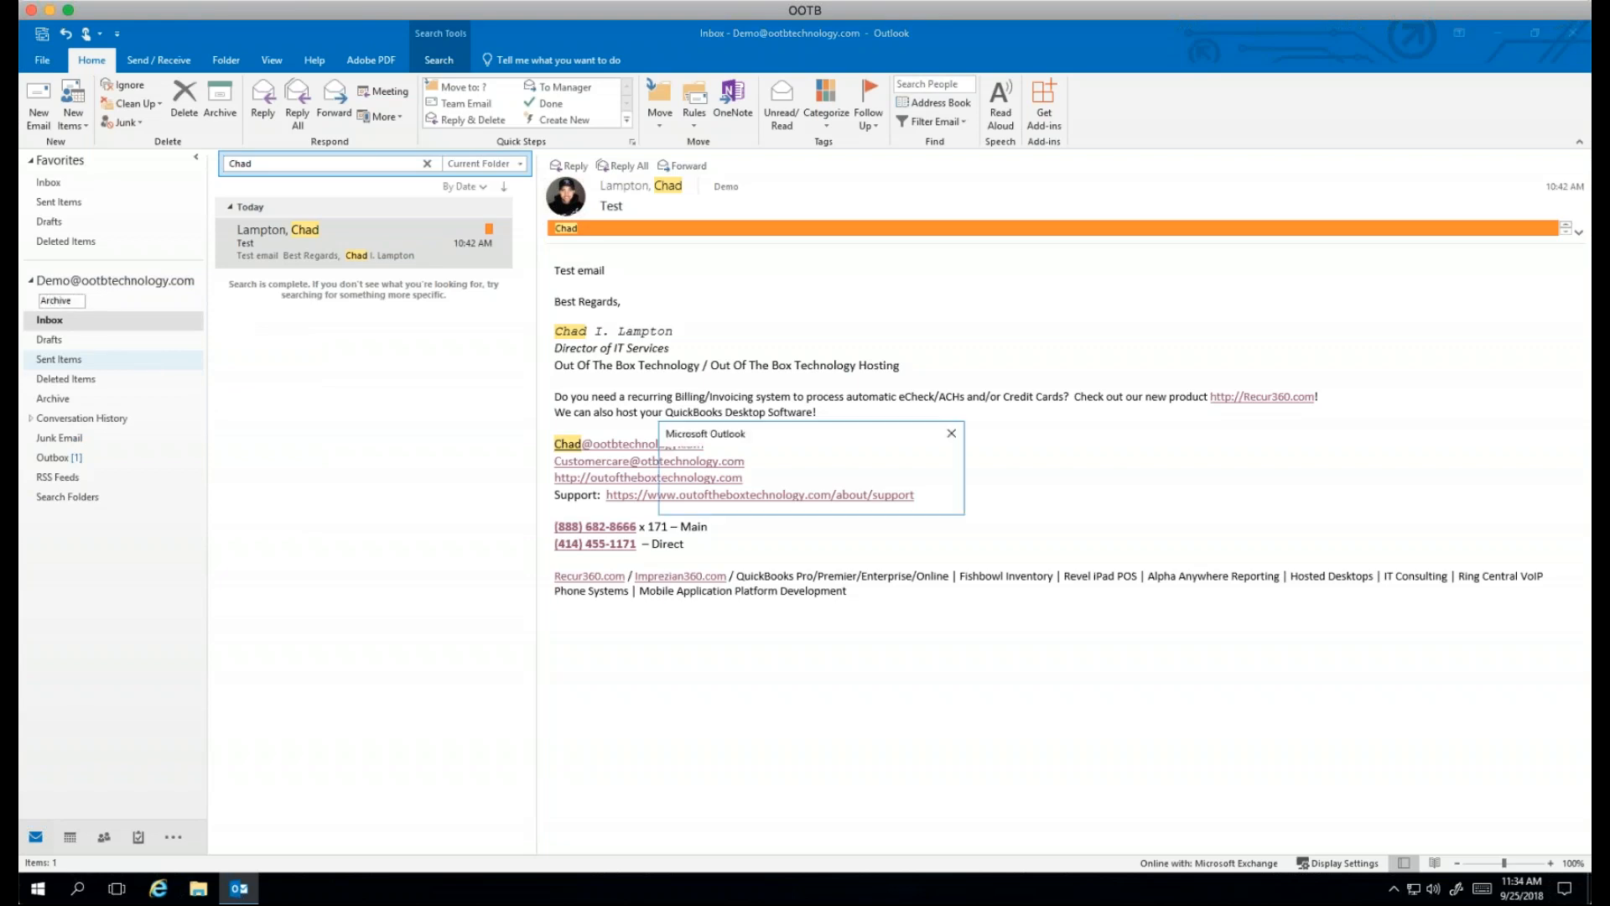
click(811, 500)
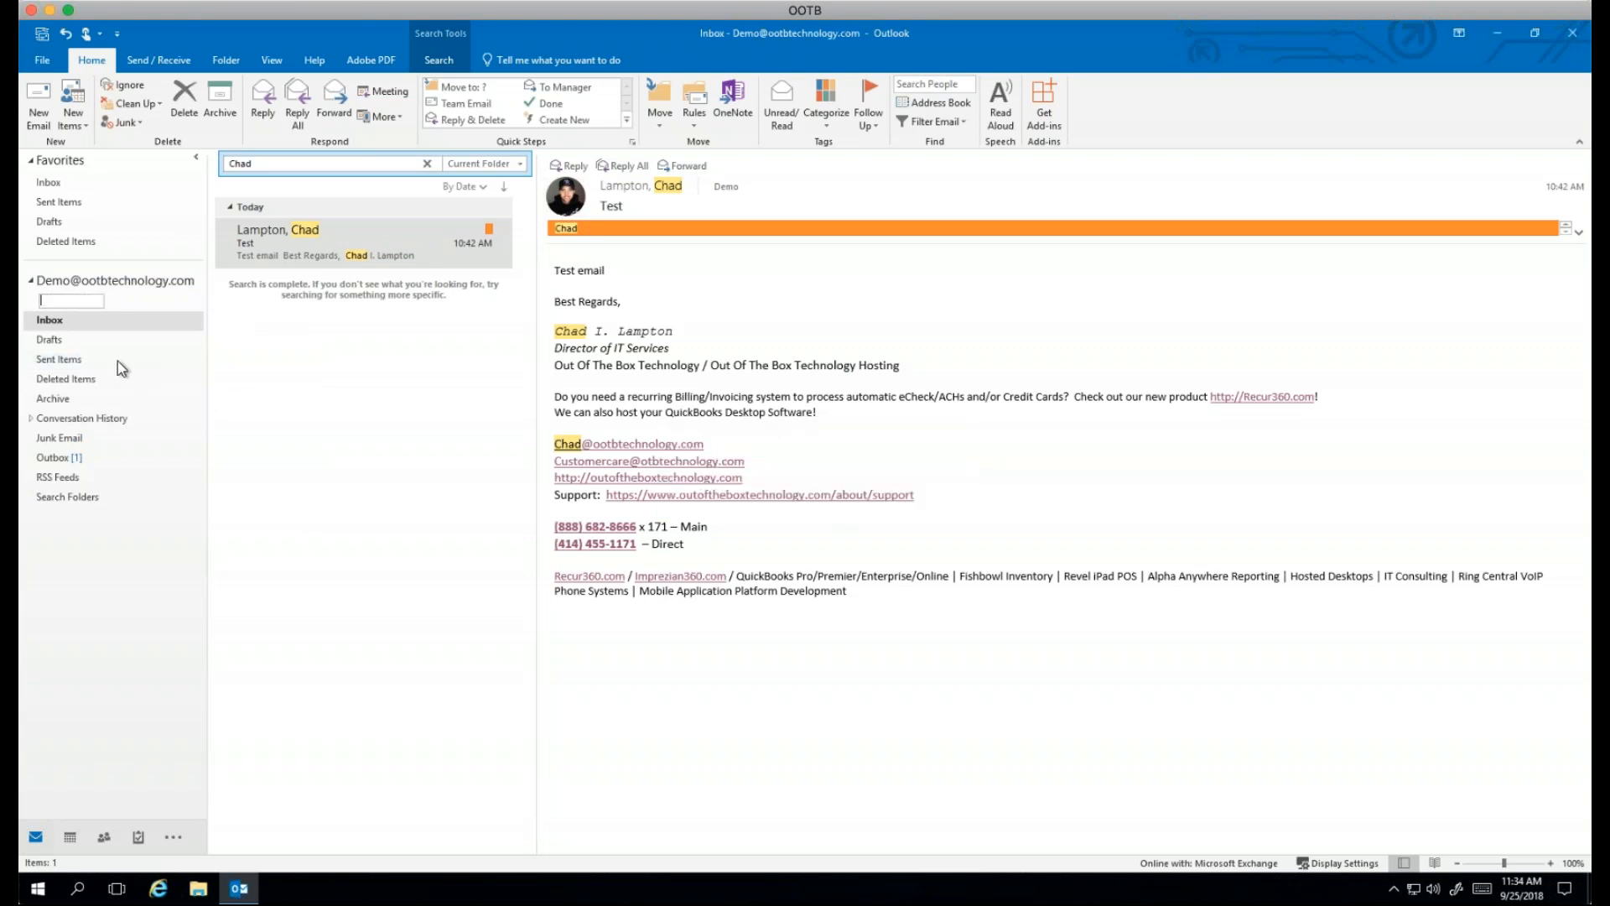
key(BackSpace)
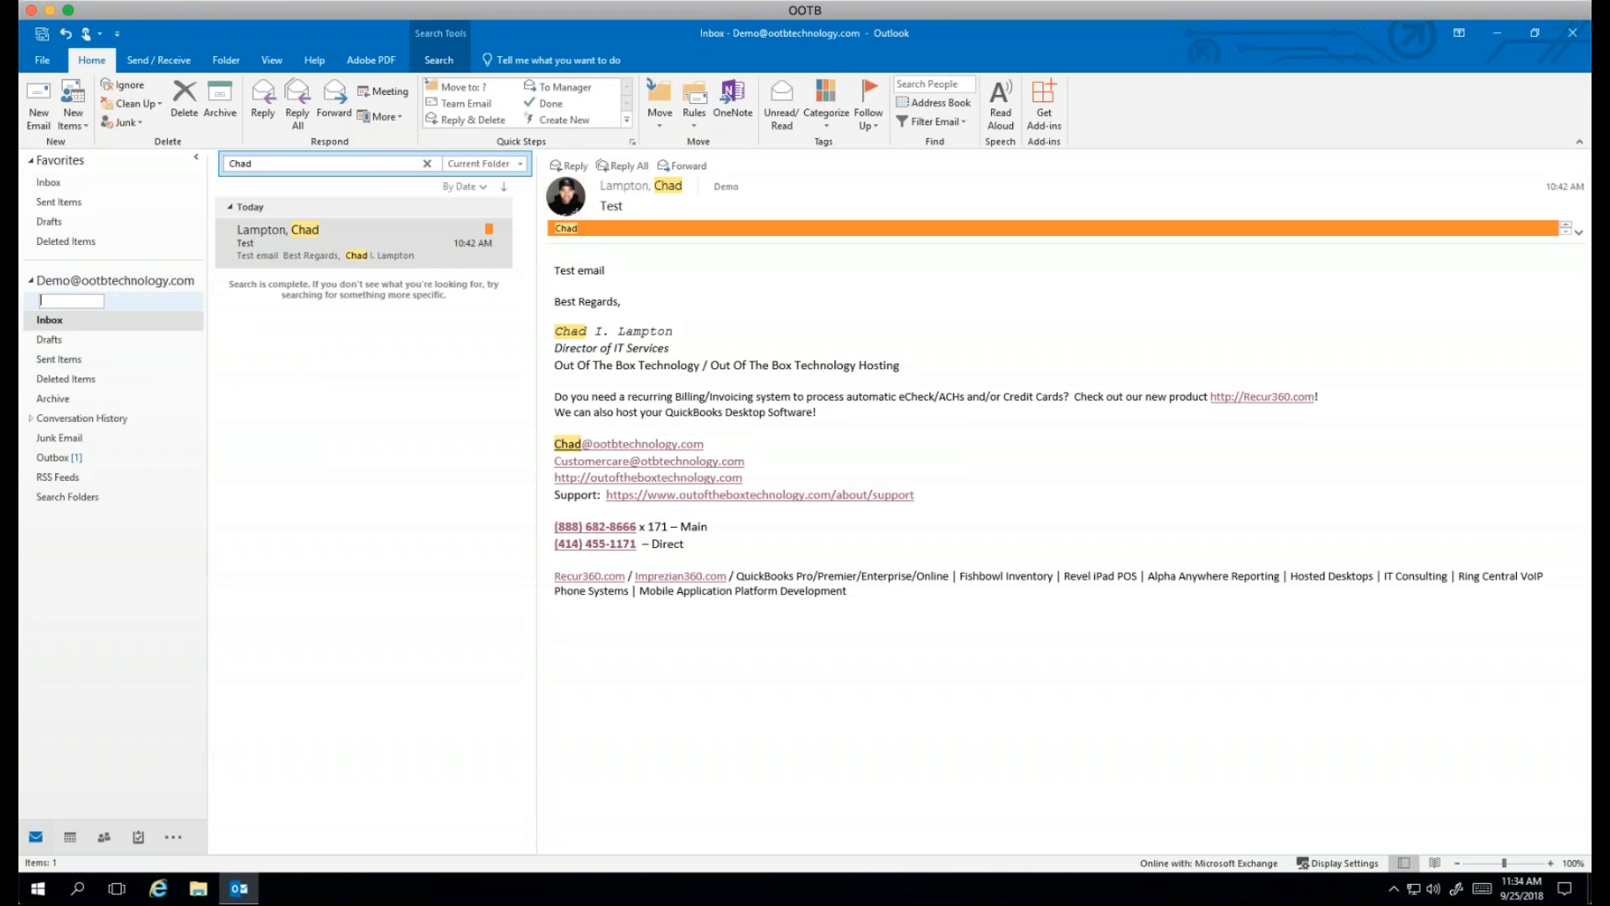
text(Backup)
key(Return)
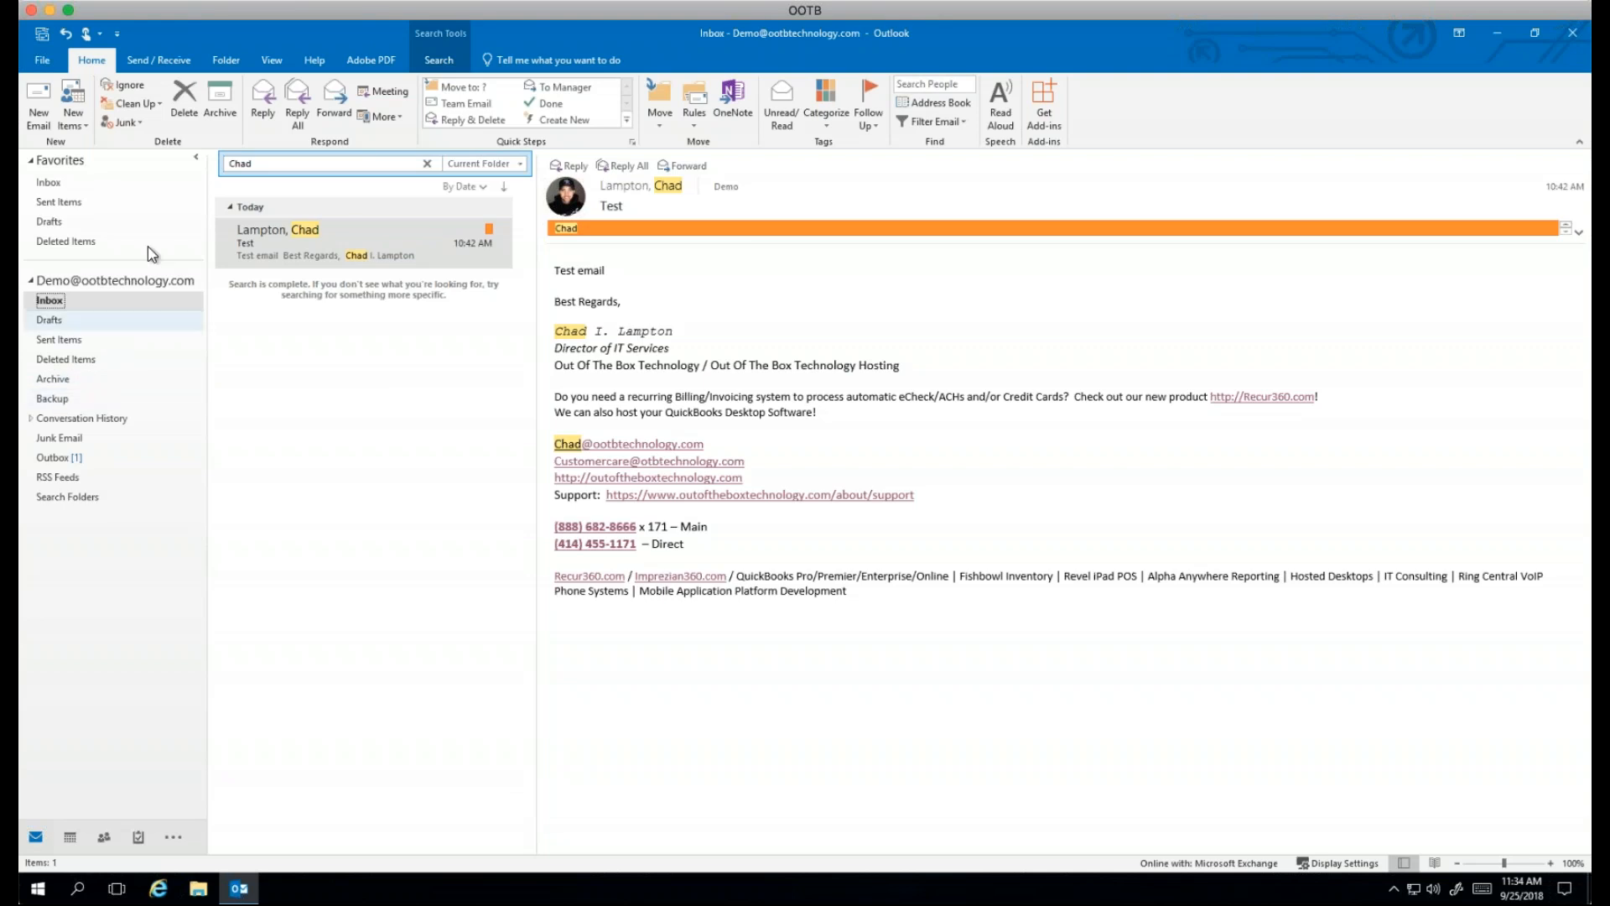
Step: Add a subfolder inside Backup named with the contact's first name
right_click(52, 398)
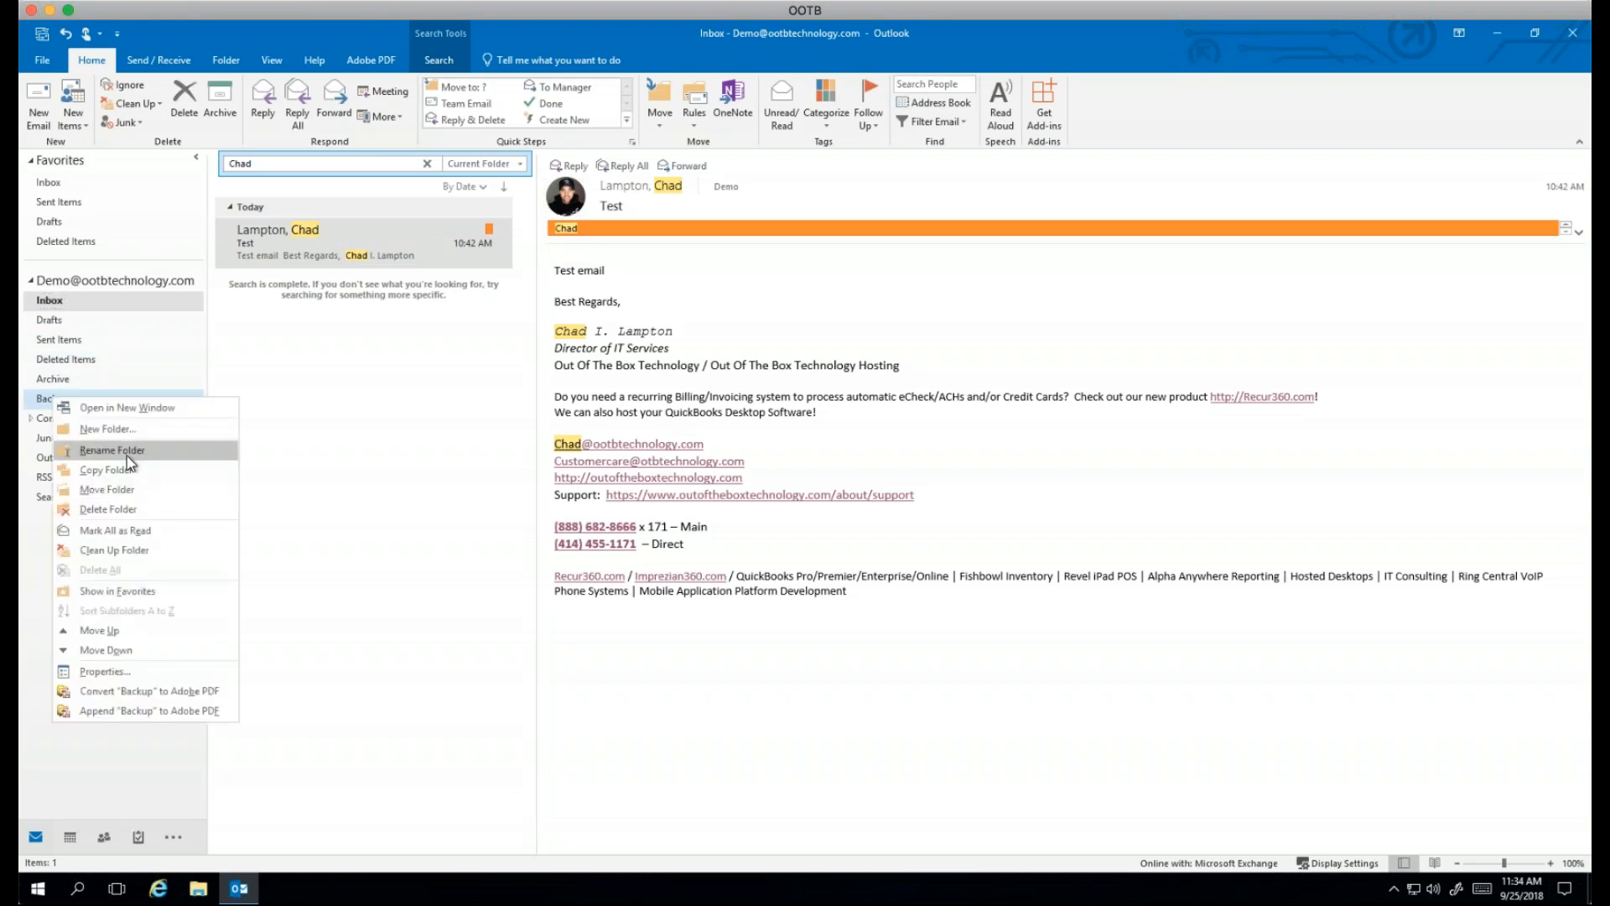
click(107, 429)
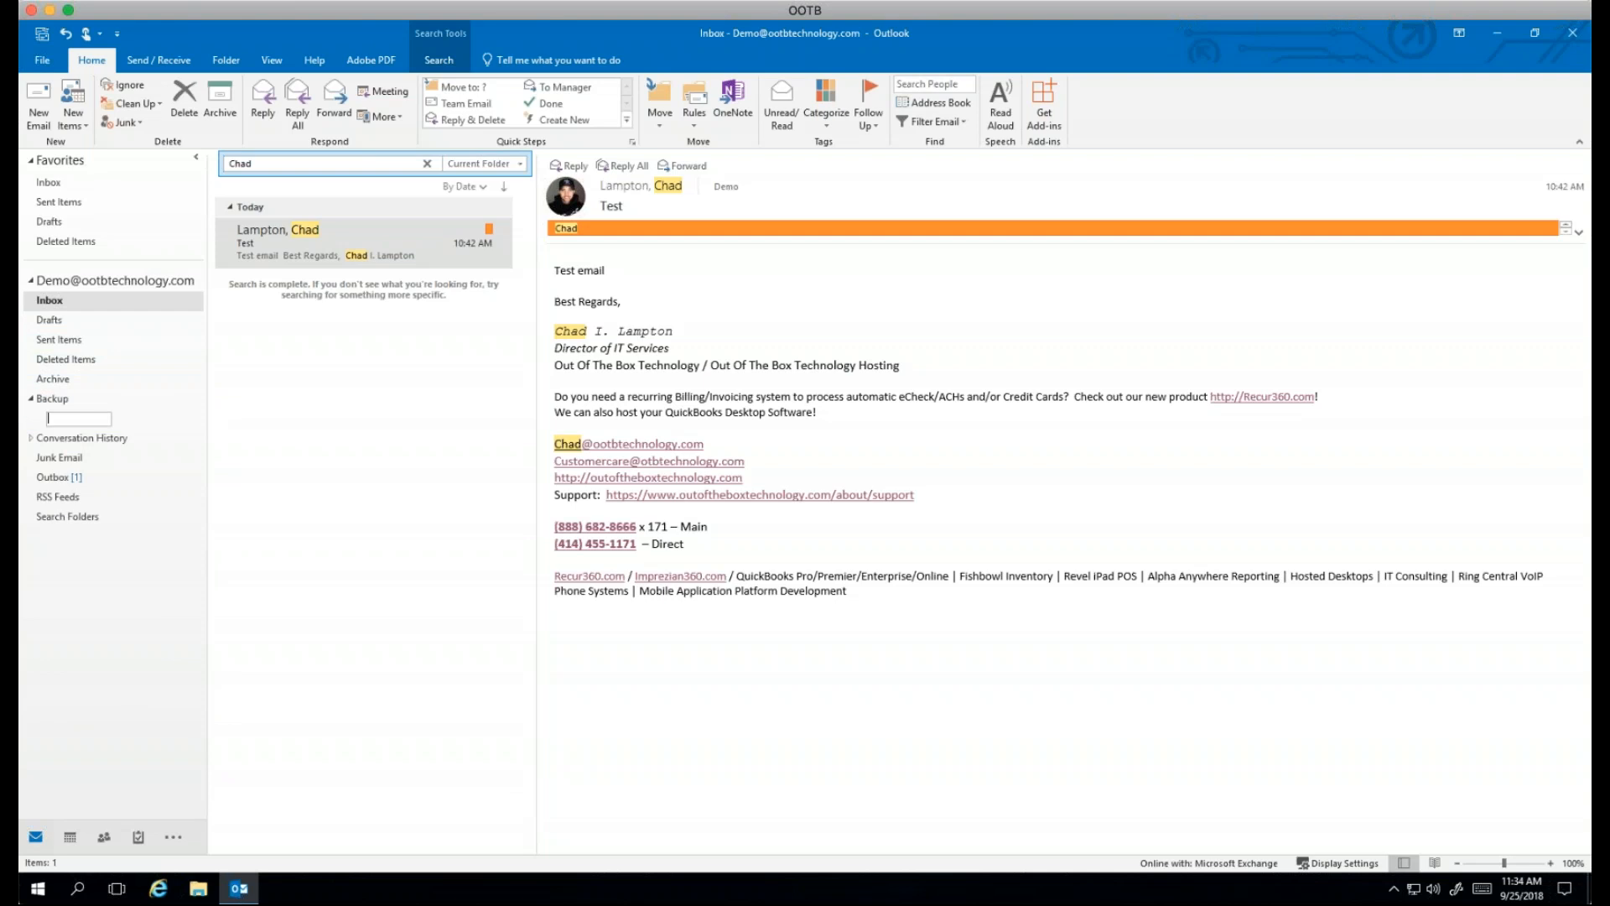
text(Chad)
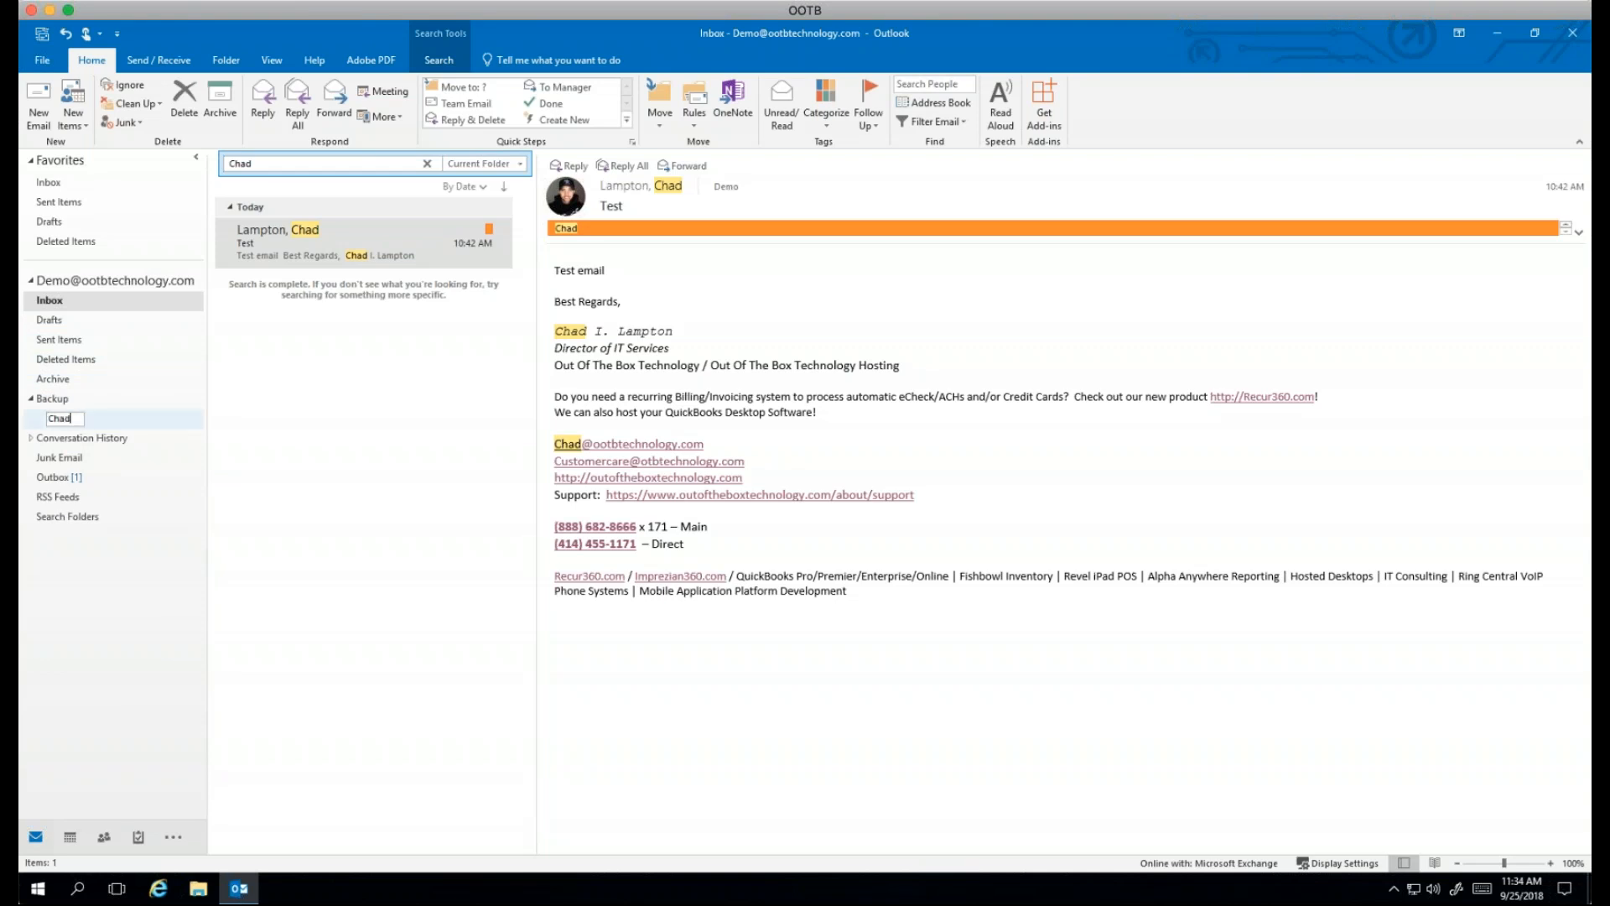
key(Return)
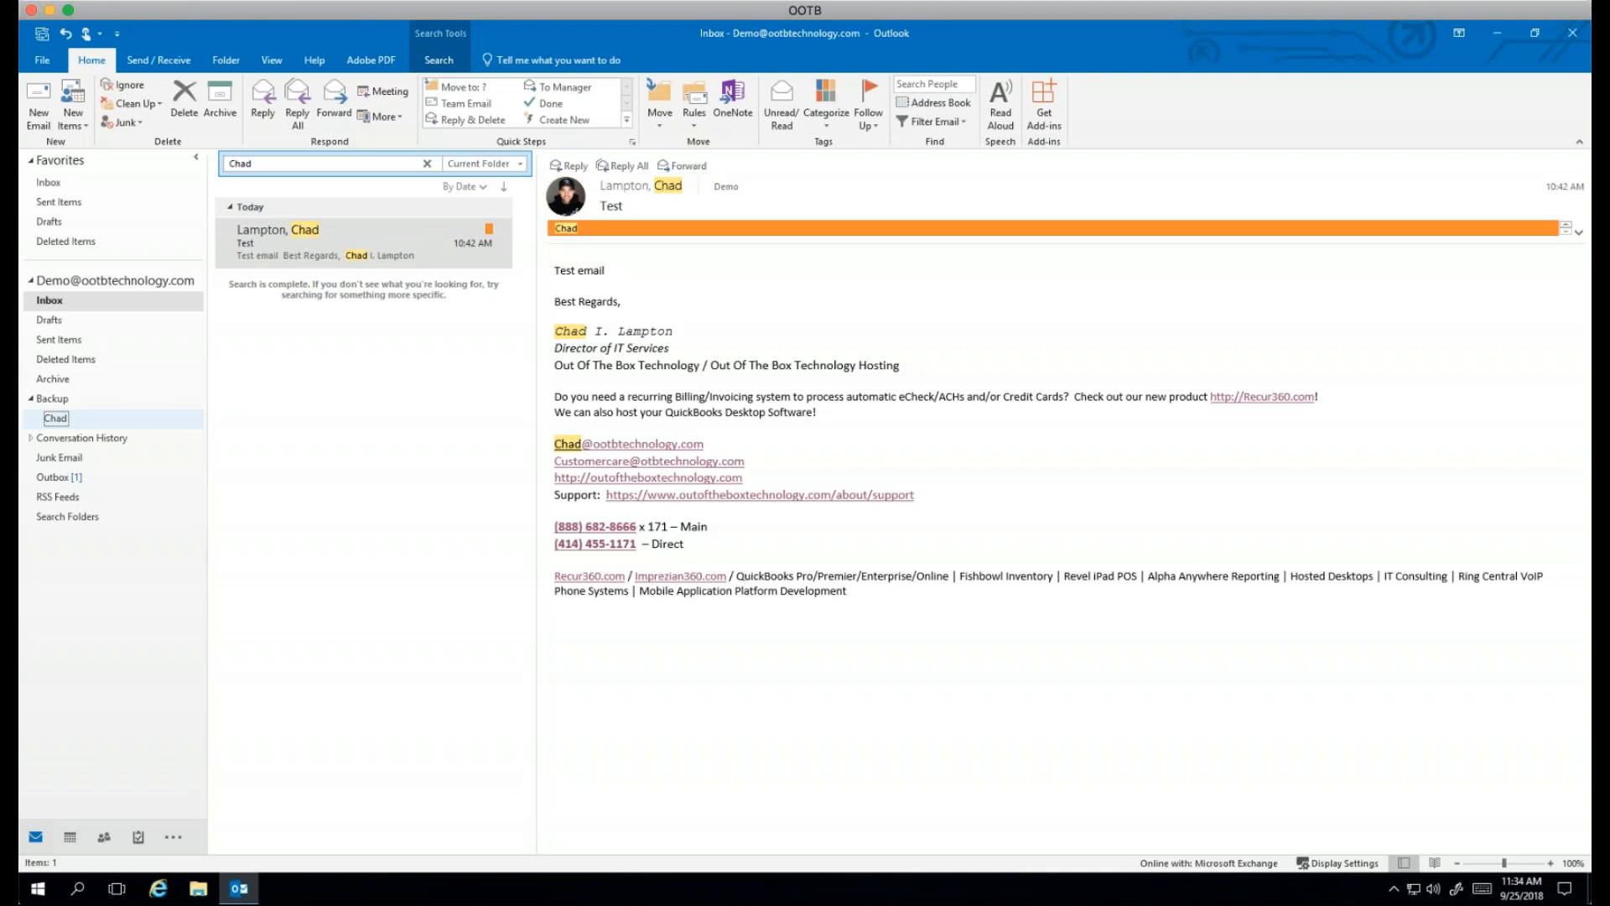
right_click(52, 381)
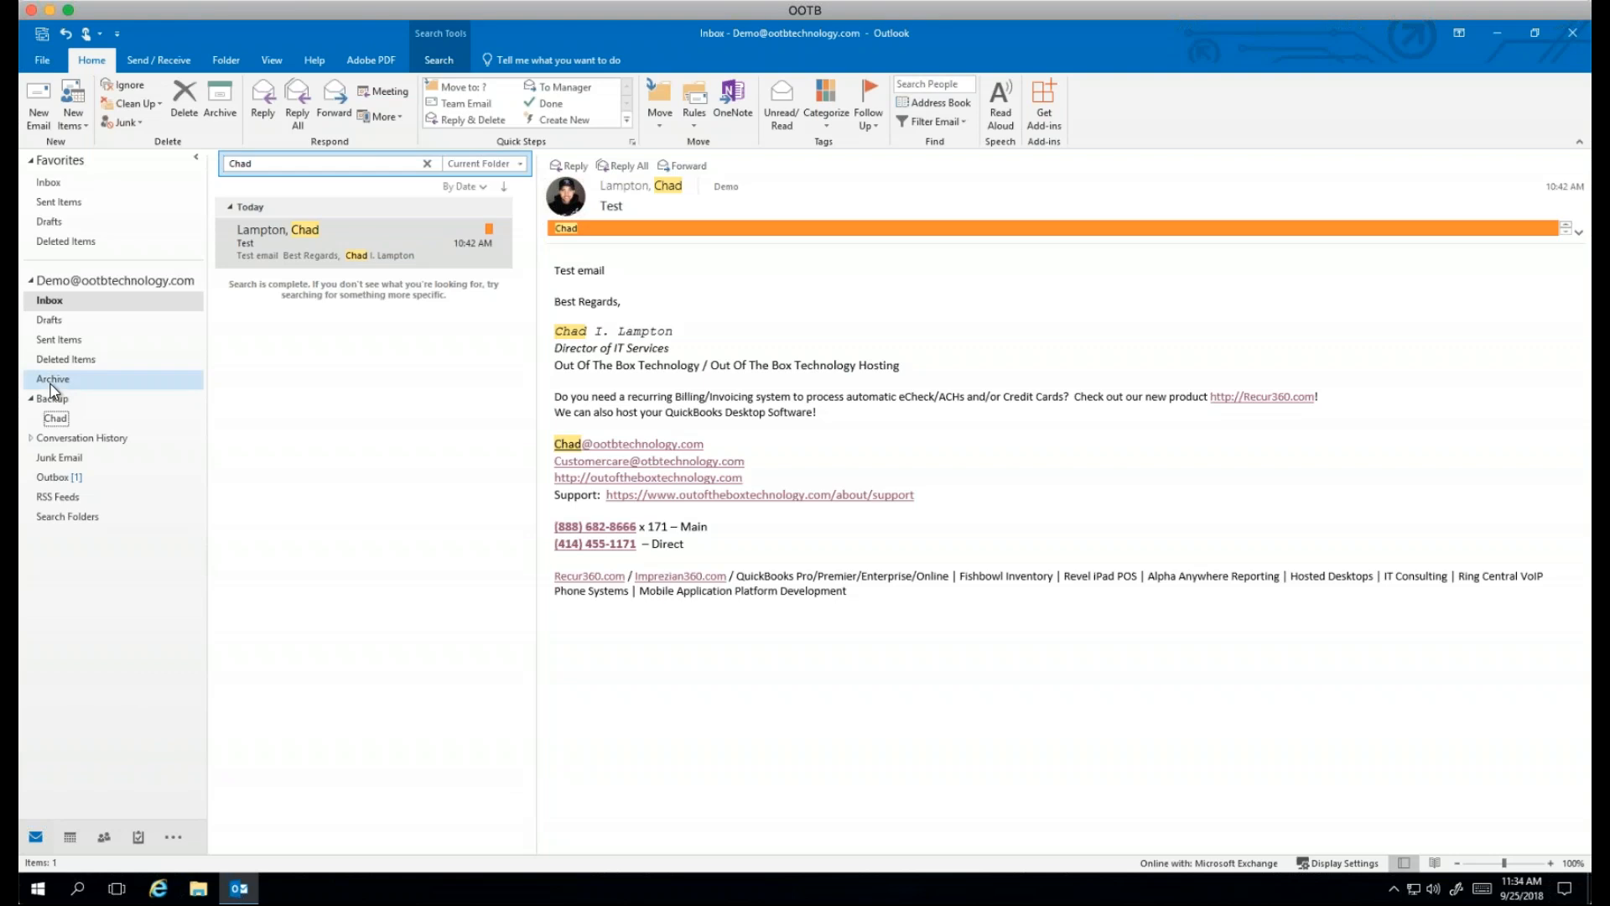
click(427, 362)
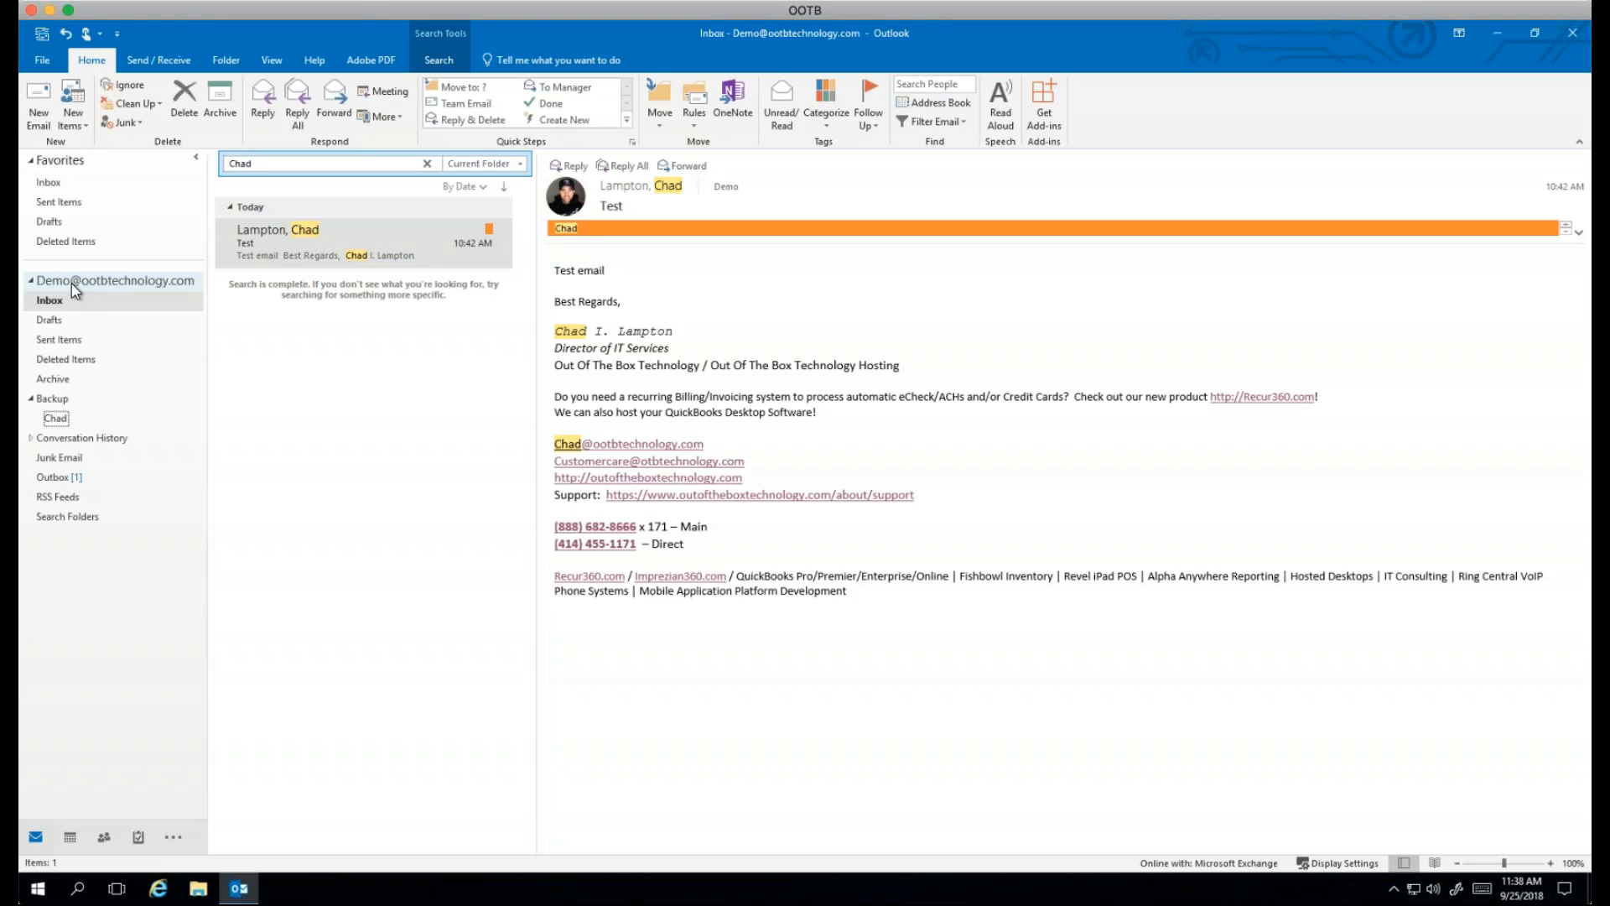
Step: Switch to People, select the Contacts folder and open a blank new contact form
click(104, 836)
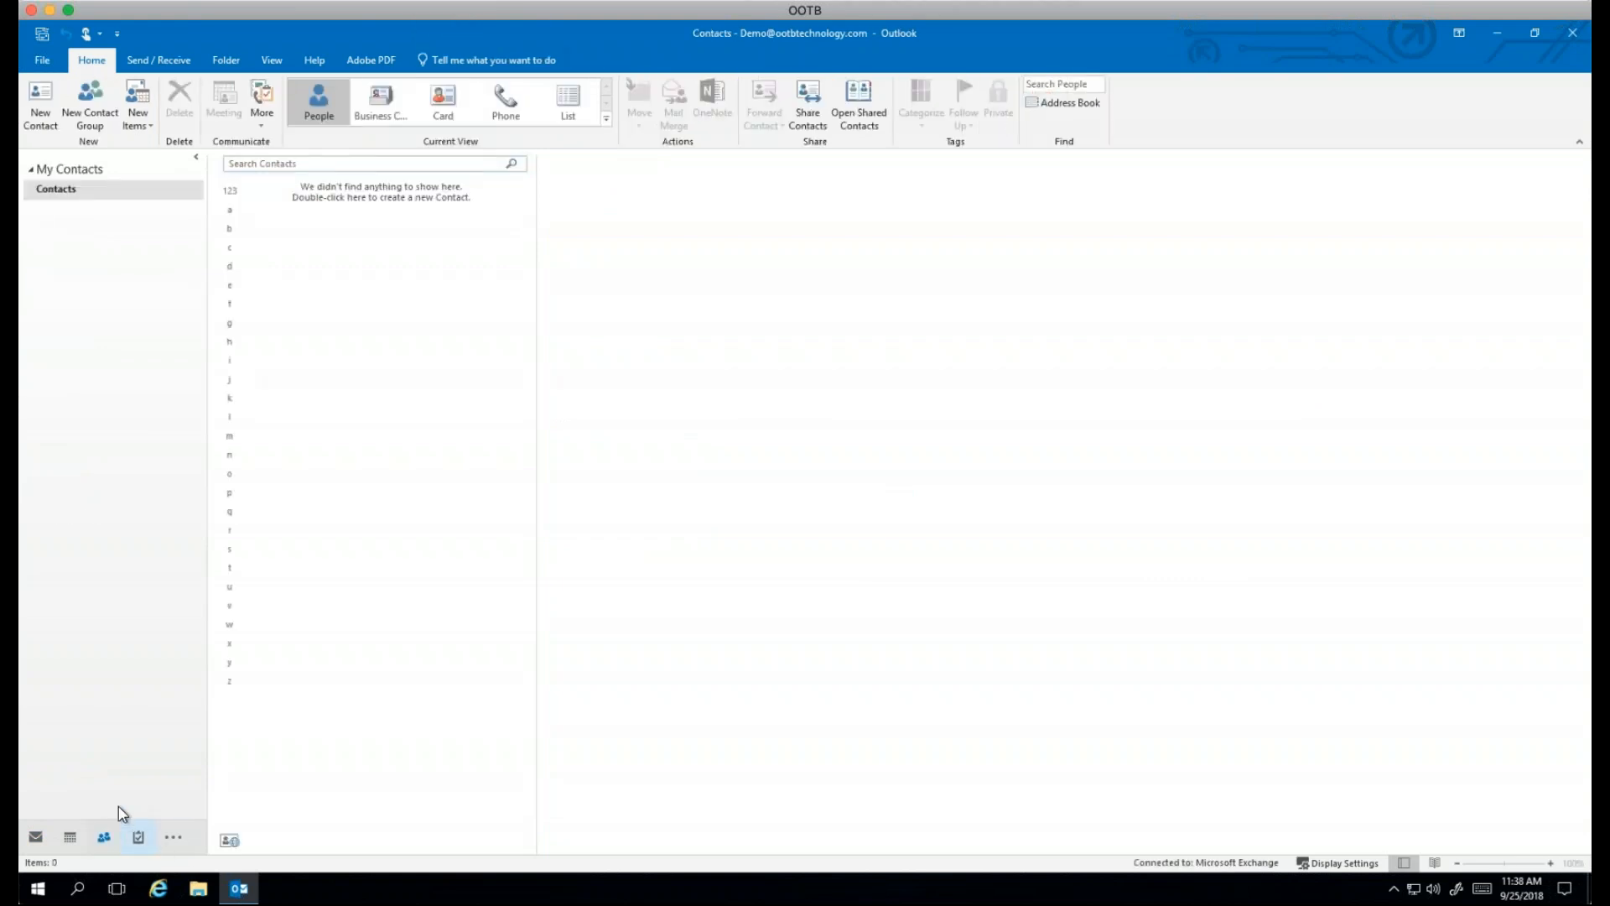
mouse_move(104, 843)
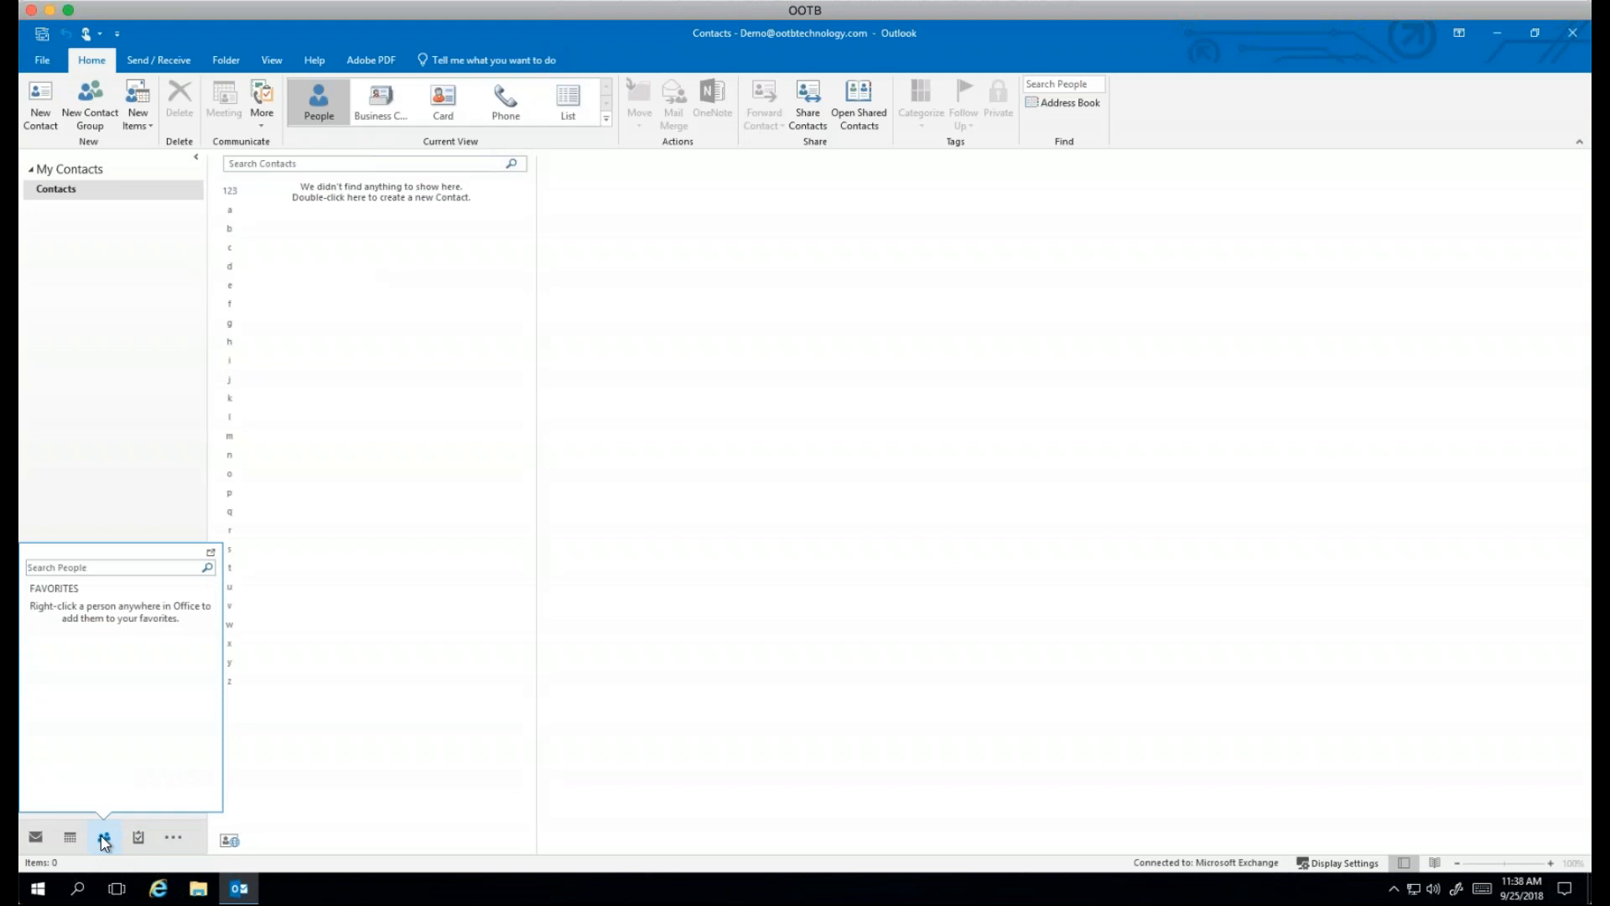
click(59, 191)
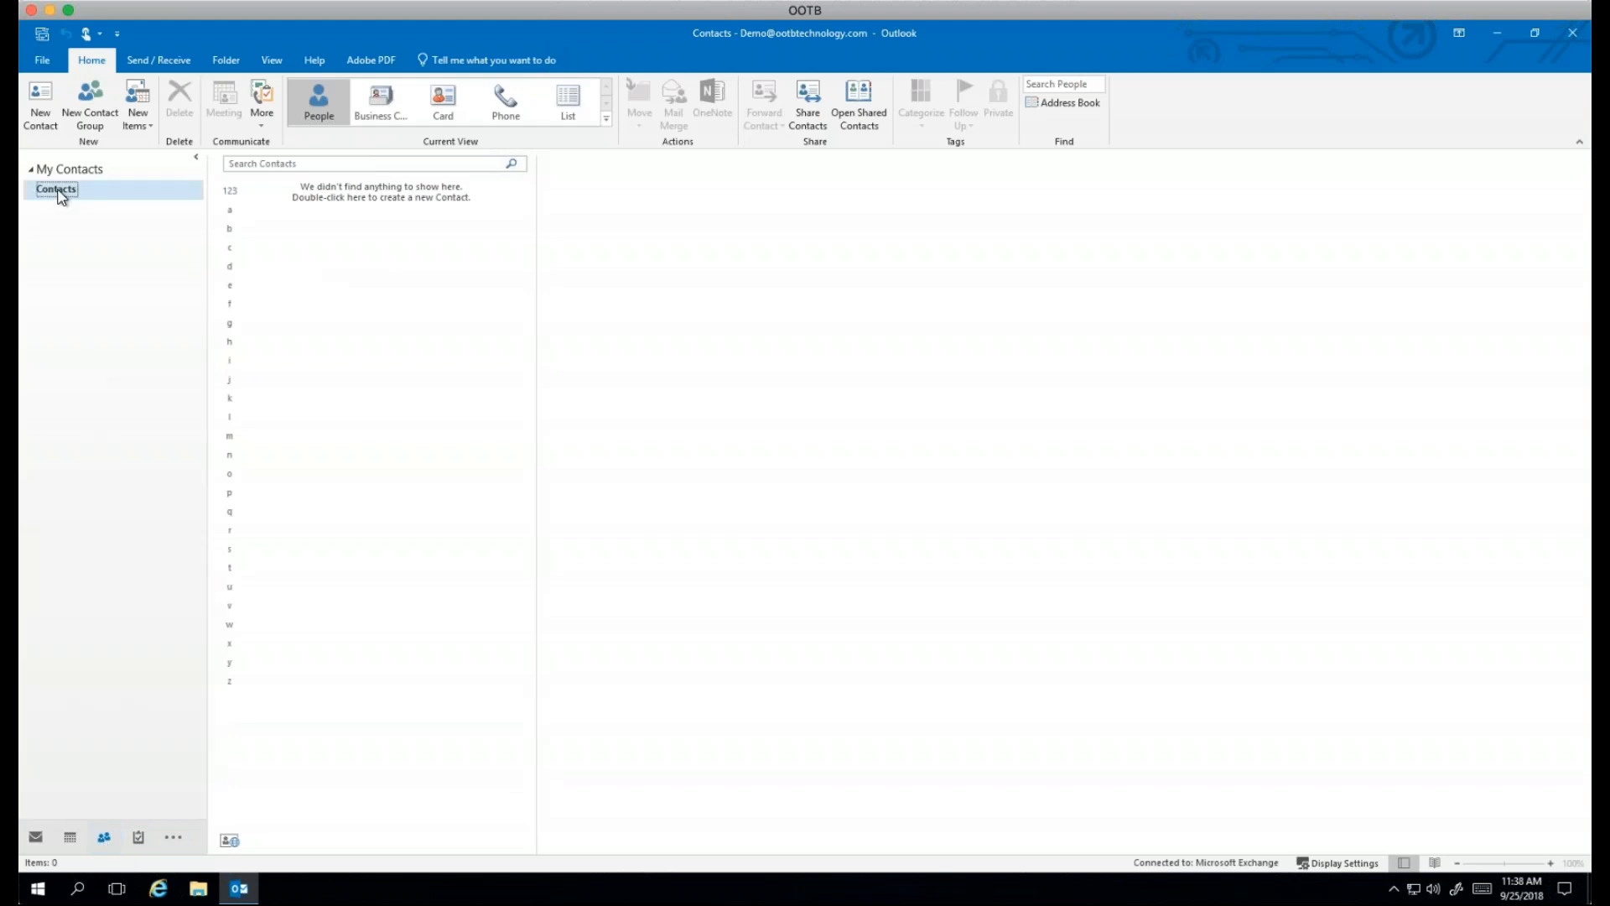
right_click(60, 195)
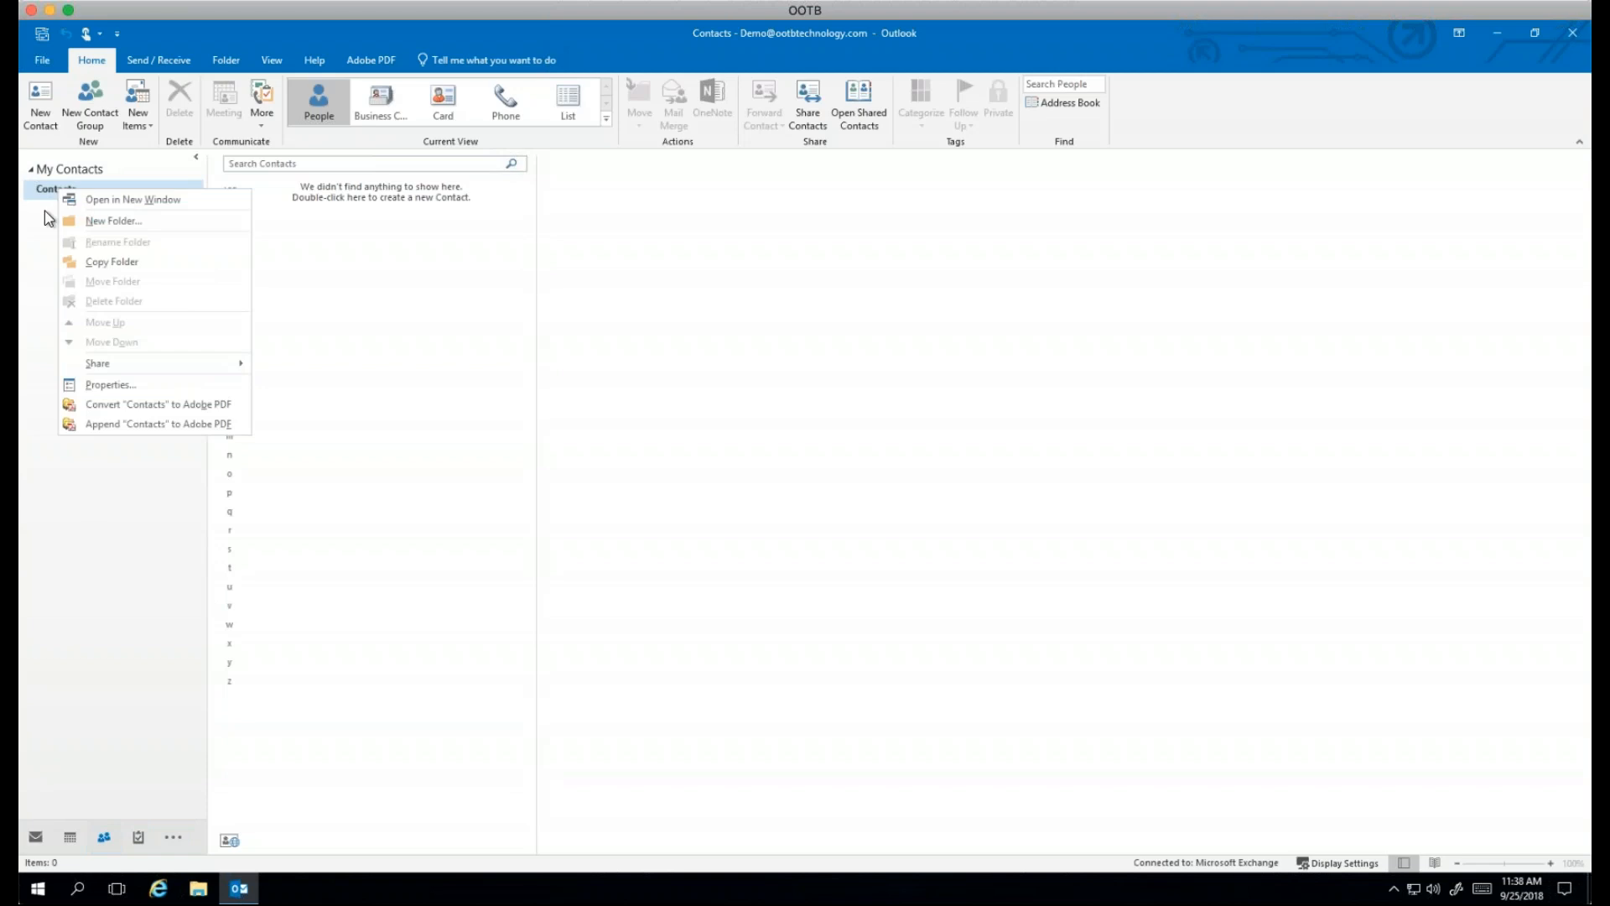
click(45, 446)
click(42, 98)
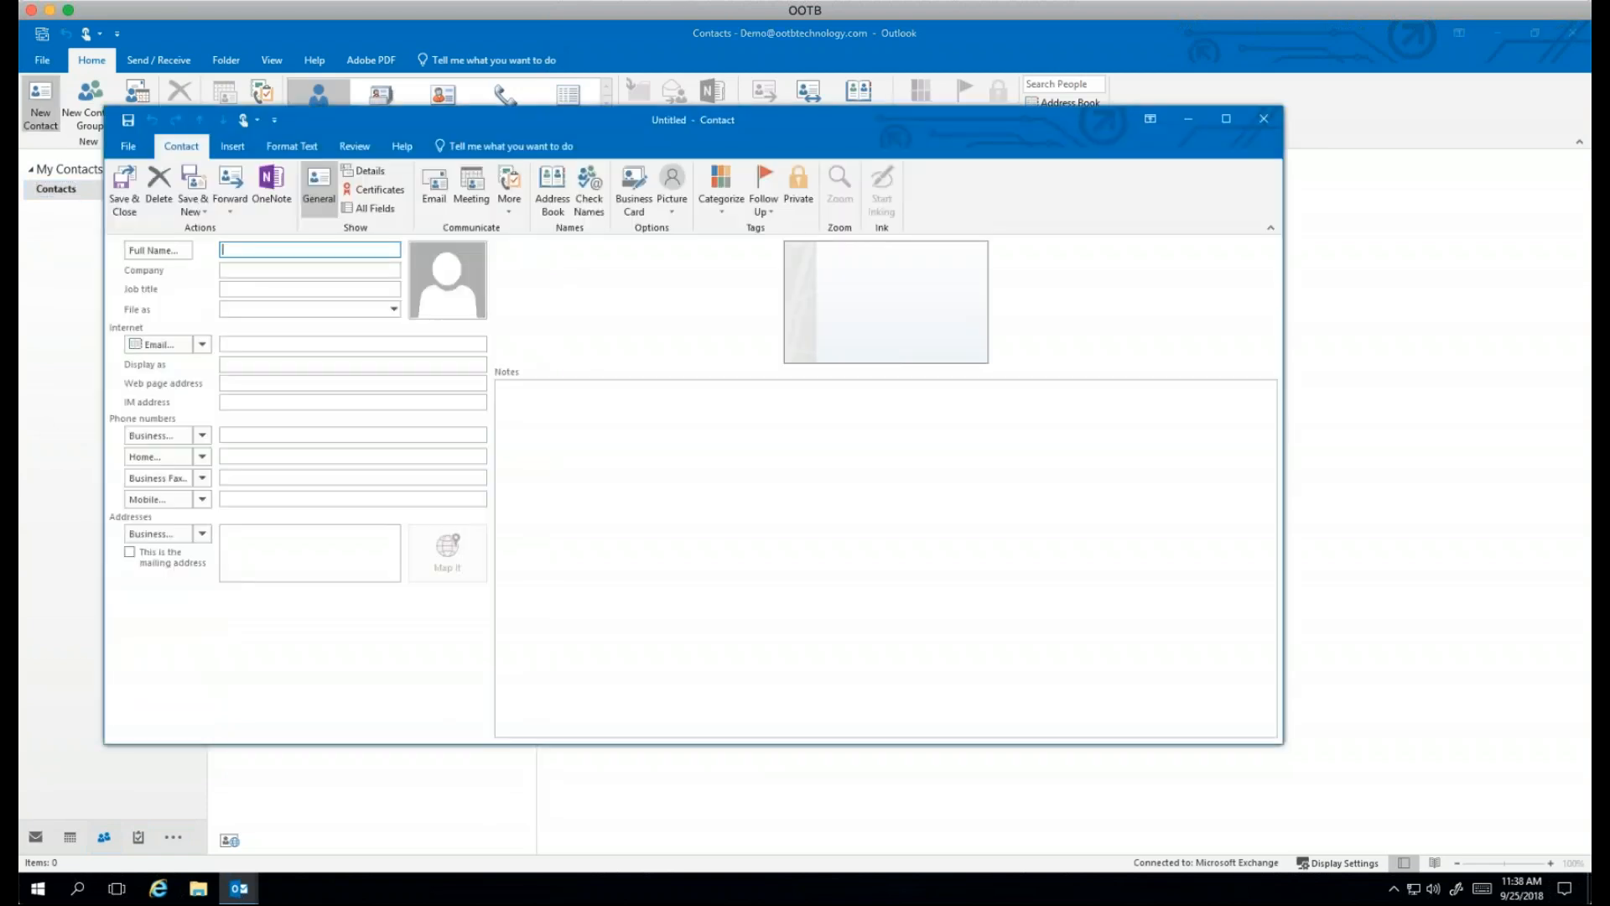
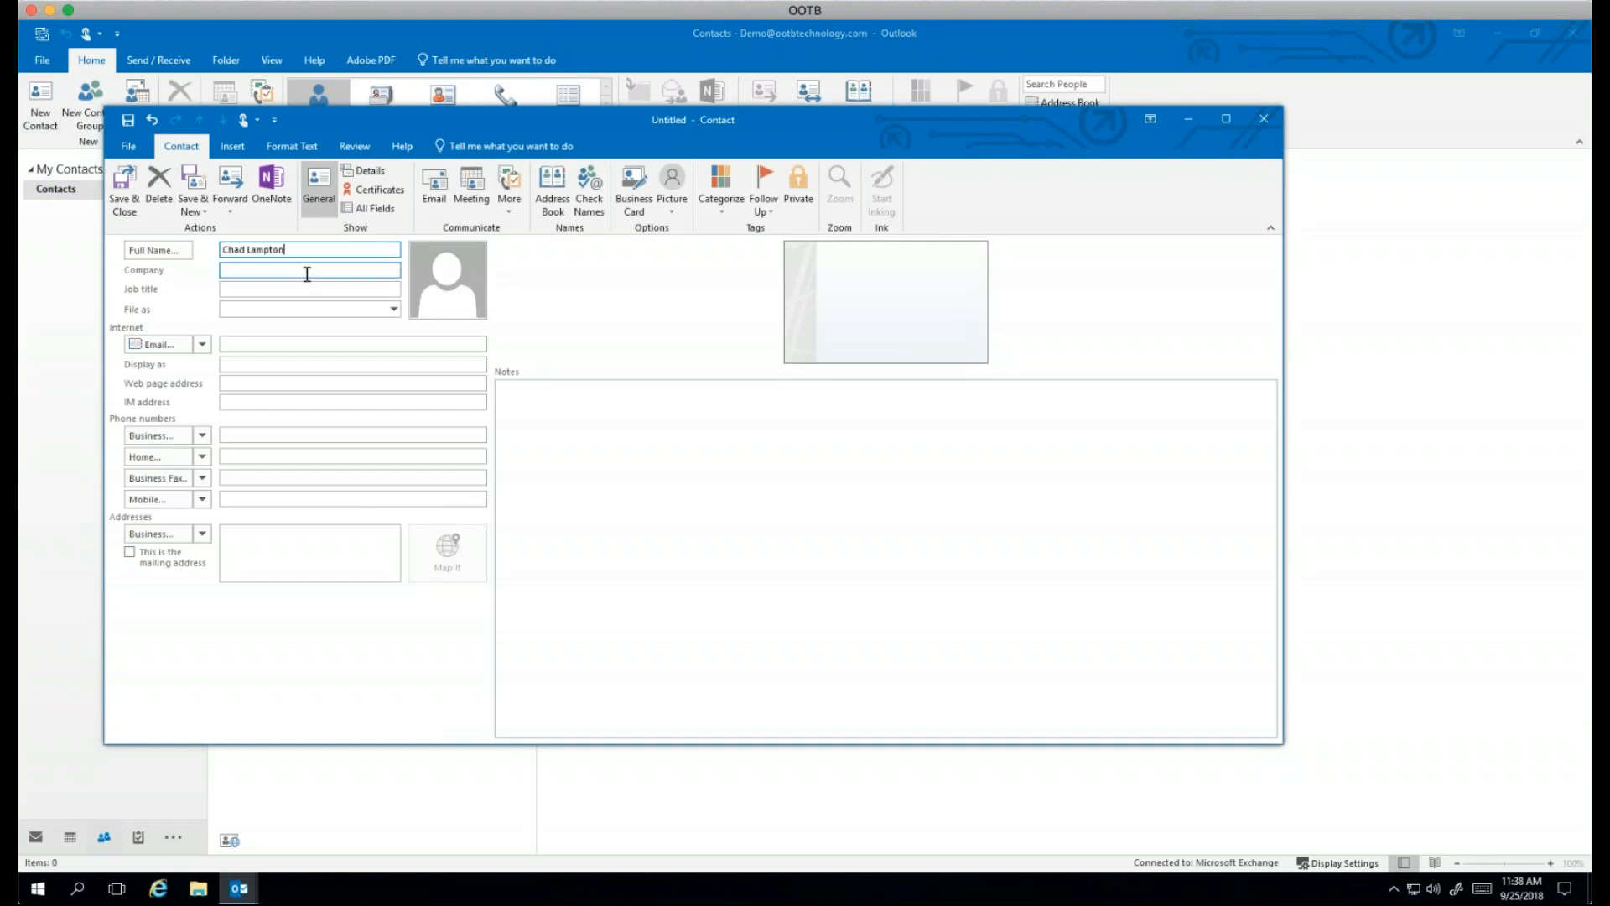
Step: Enter the contact's full name and a suggested e-mail address, then attempt to save
click(265, 344)
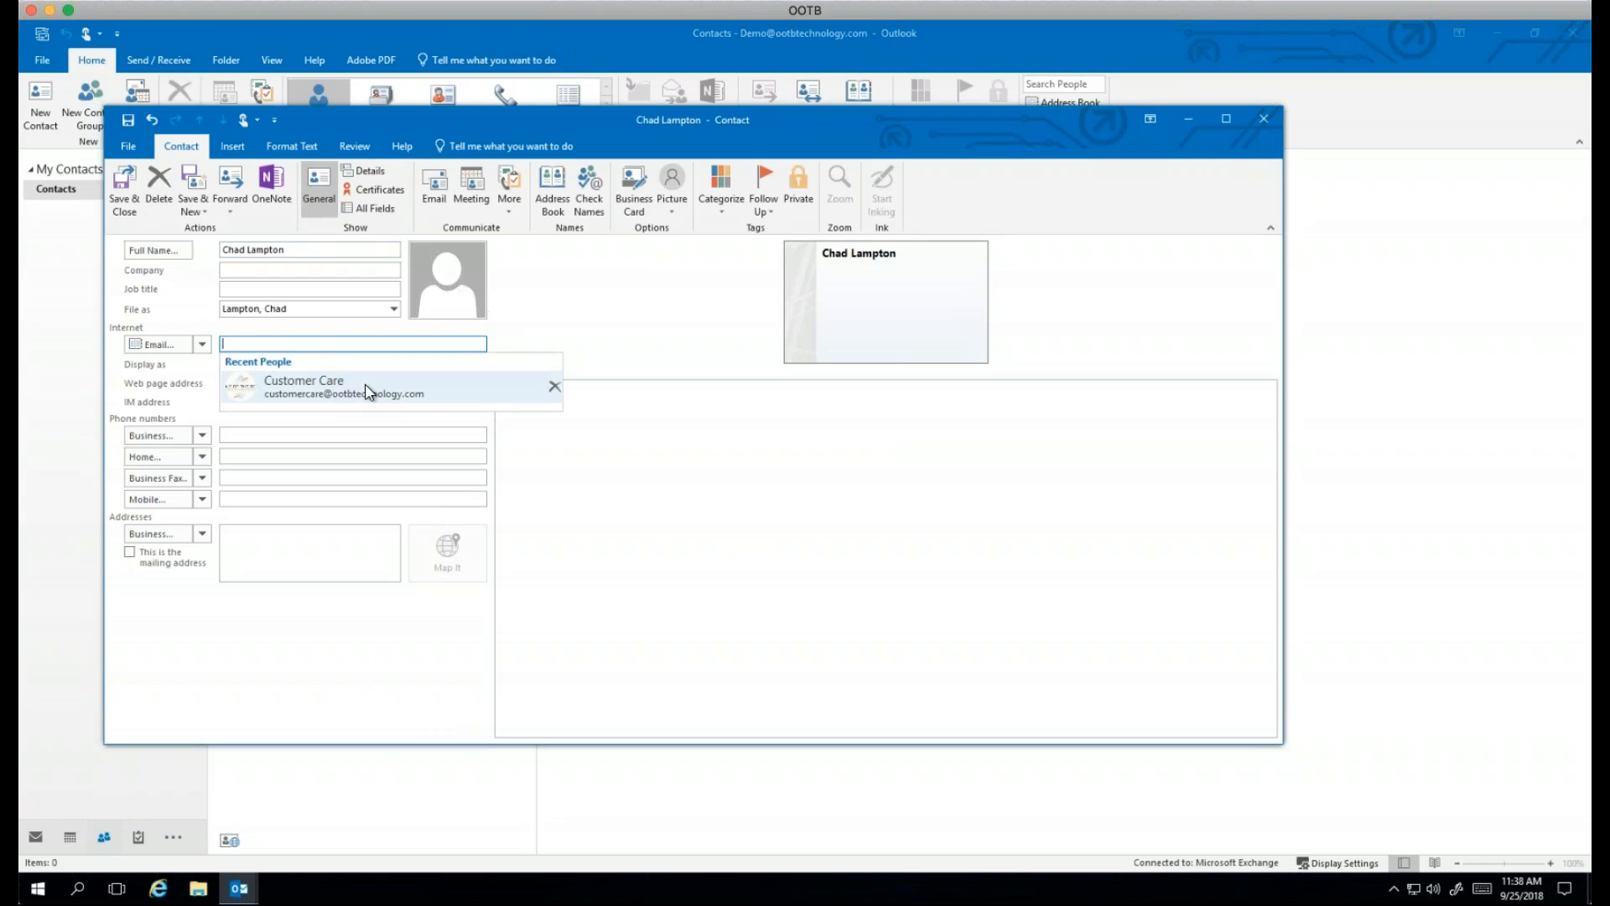
click(367, 391)
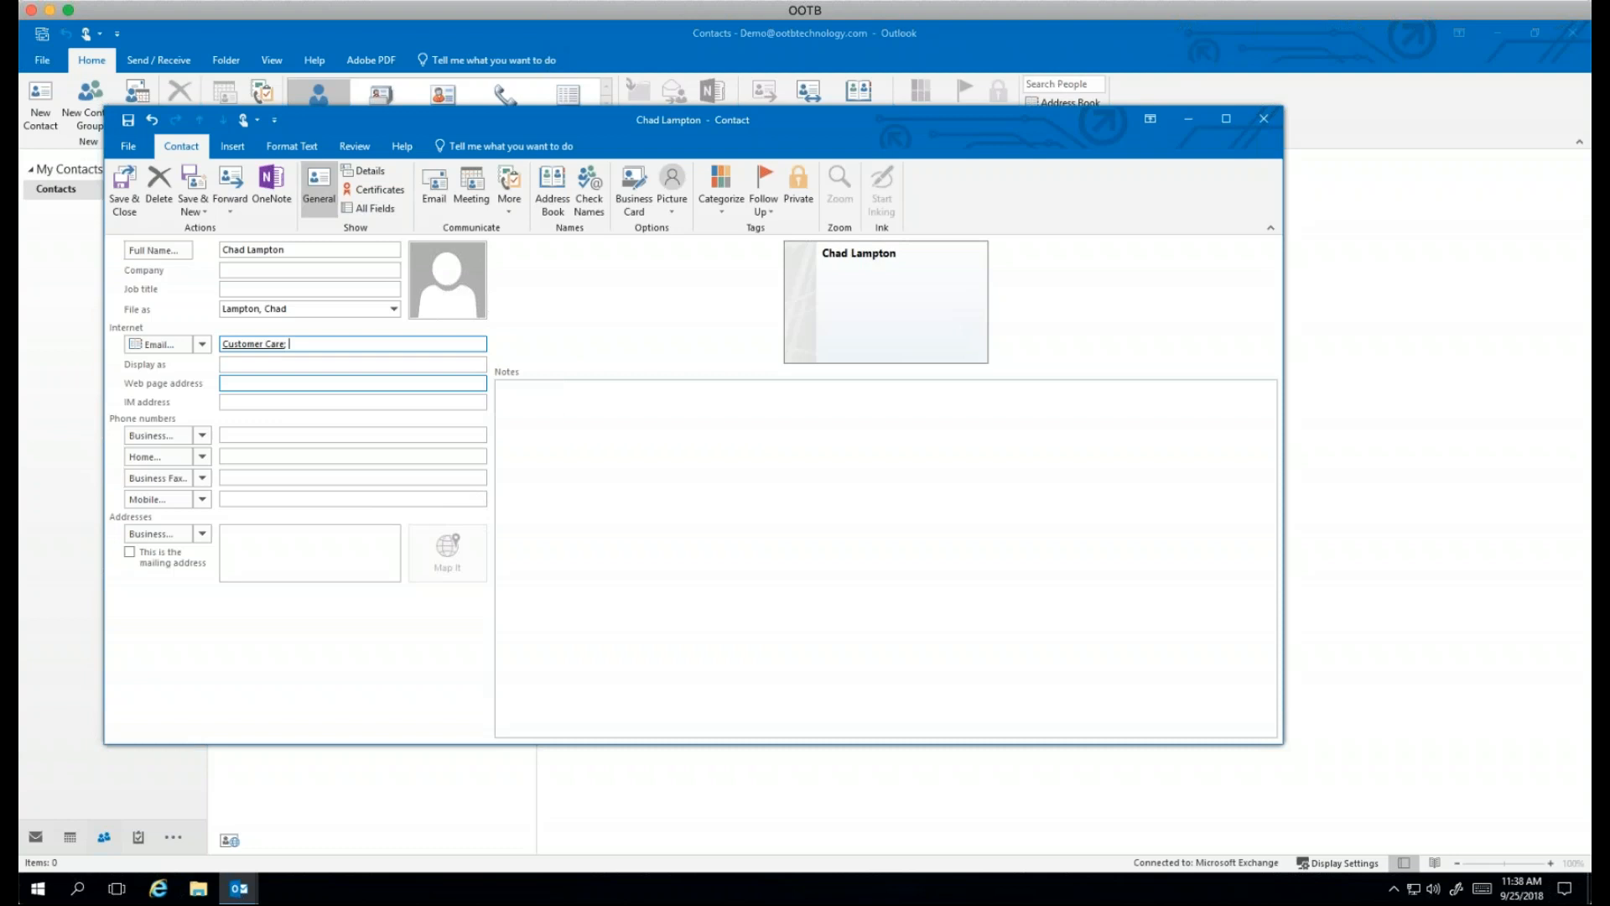
text(chad)
key(Return)
click(126, 180)
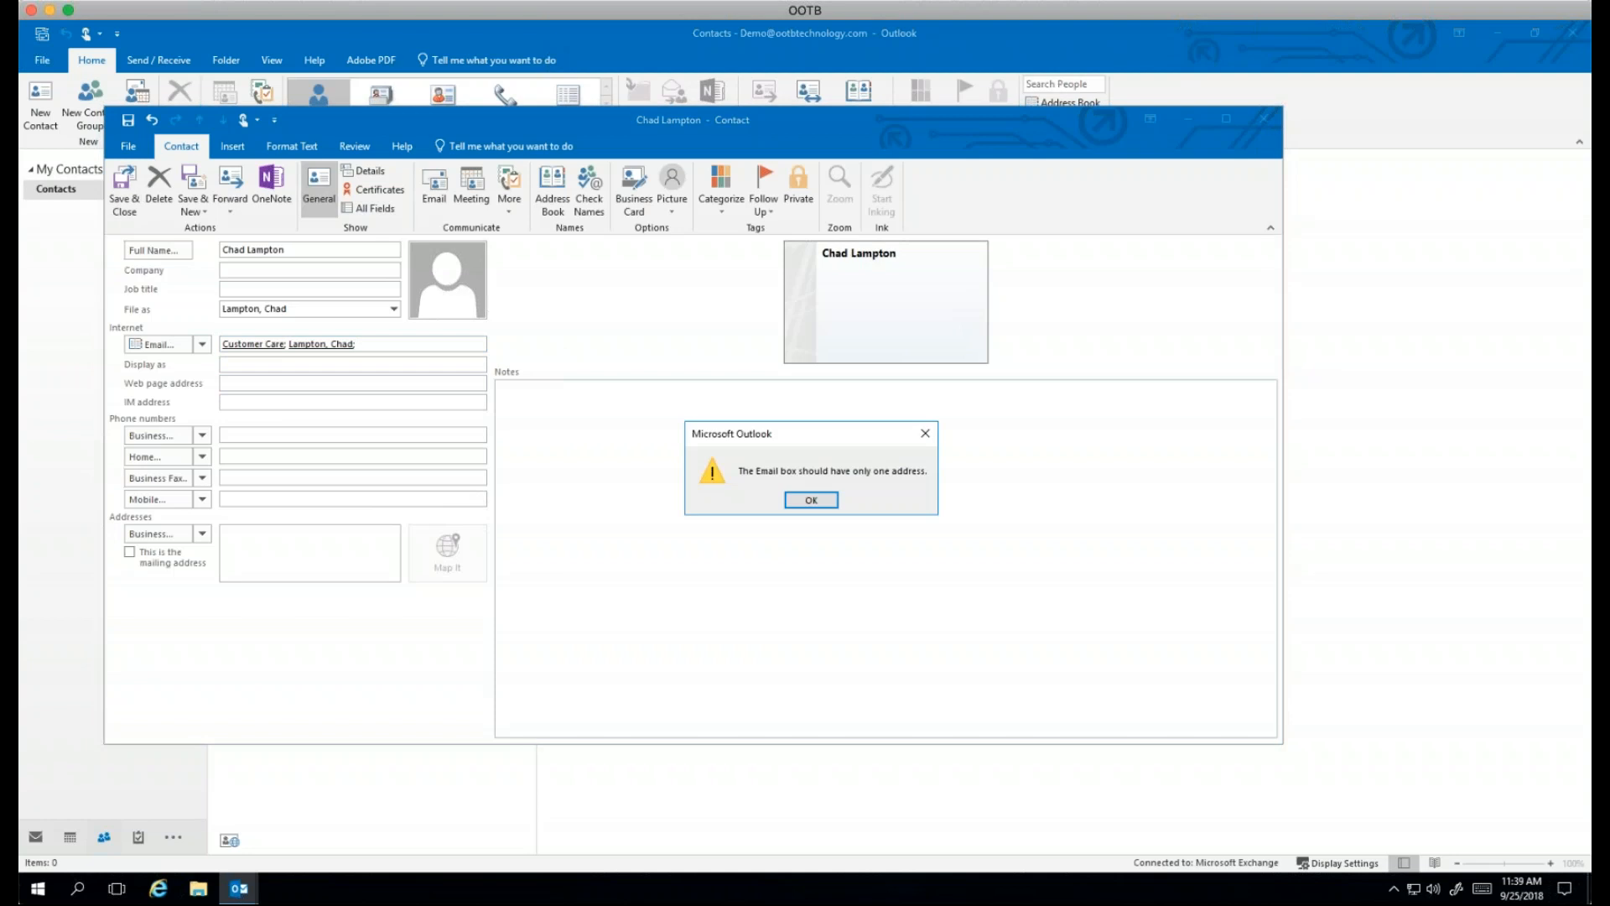
click(830, 505)
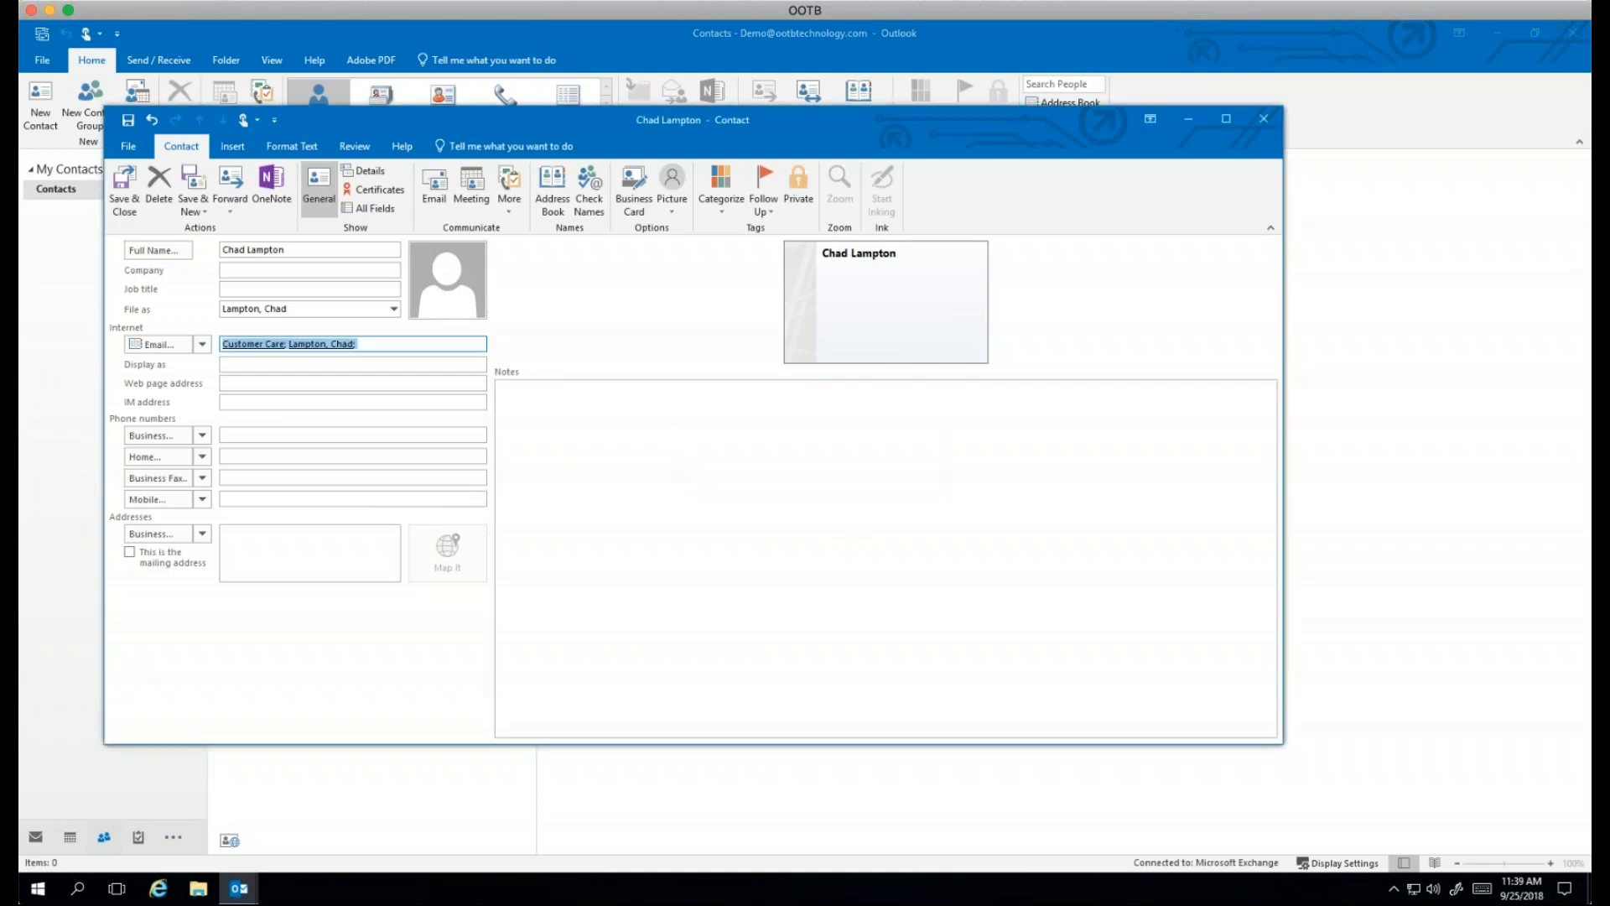
Step: Set the company to Out Of The Technology and remove the extra Email entry
click(247, 270)
text(Out)
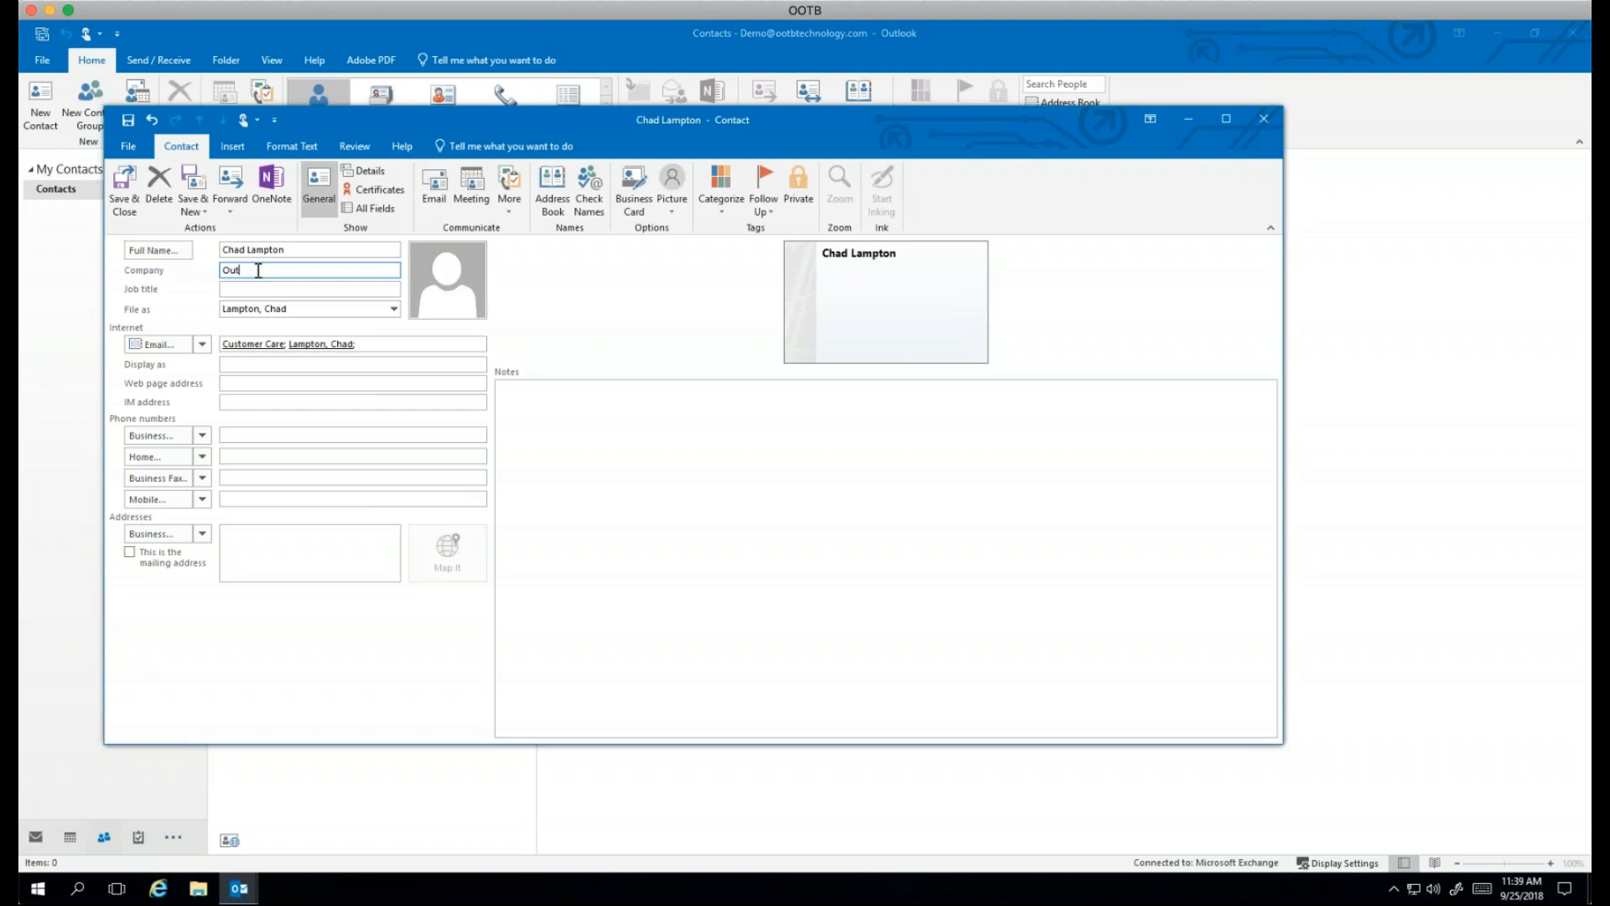
text( Of The)
drag(444, 127, 757, 125)
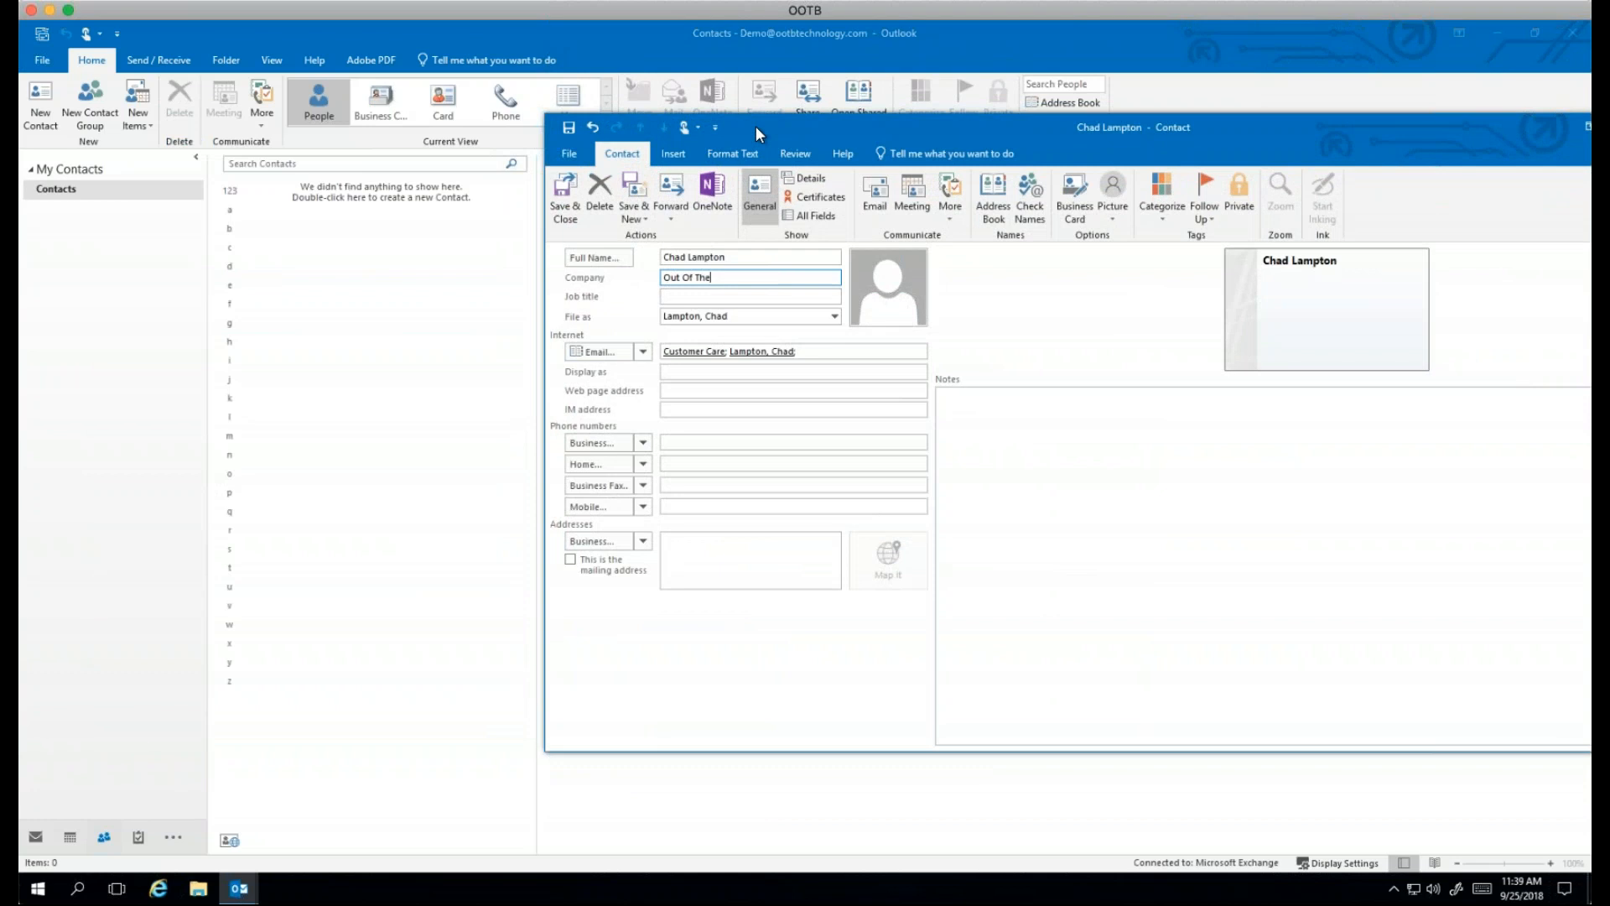
text(Technology)
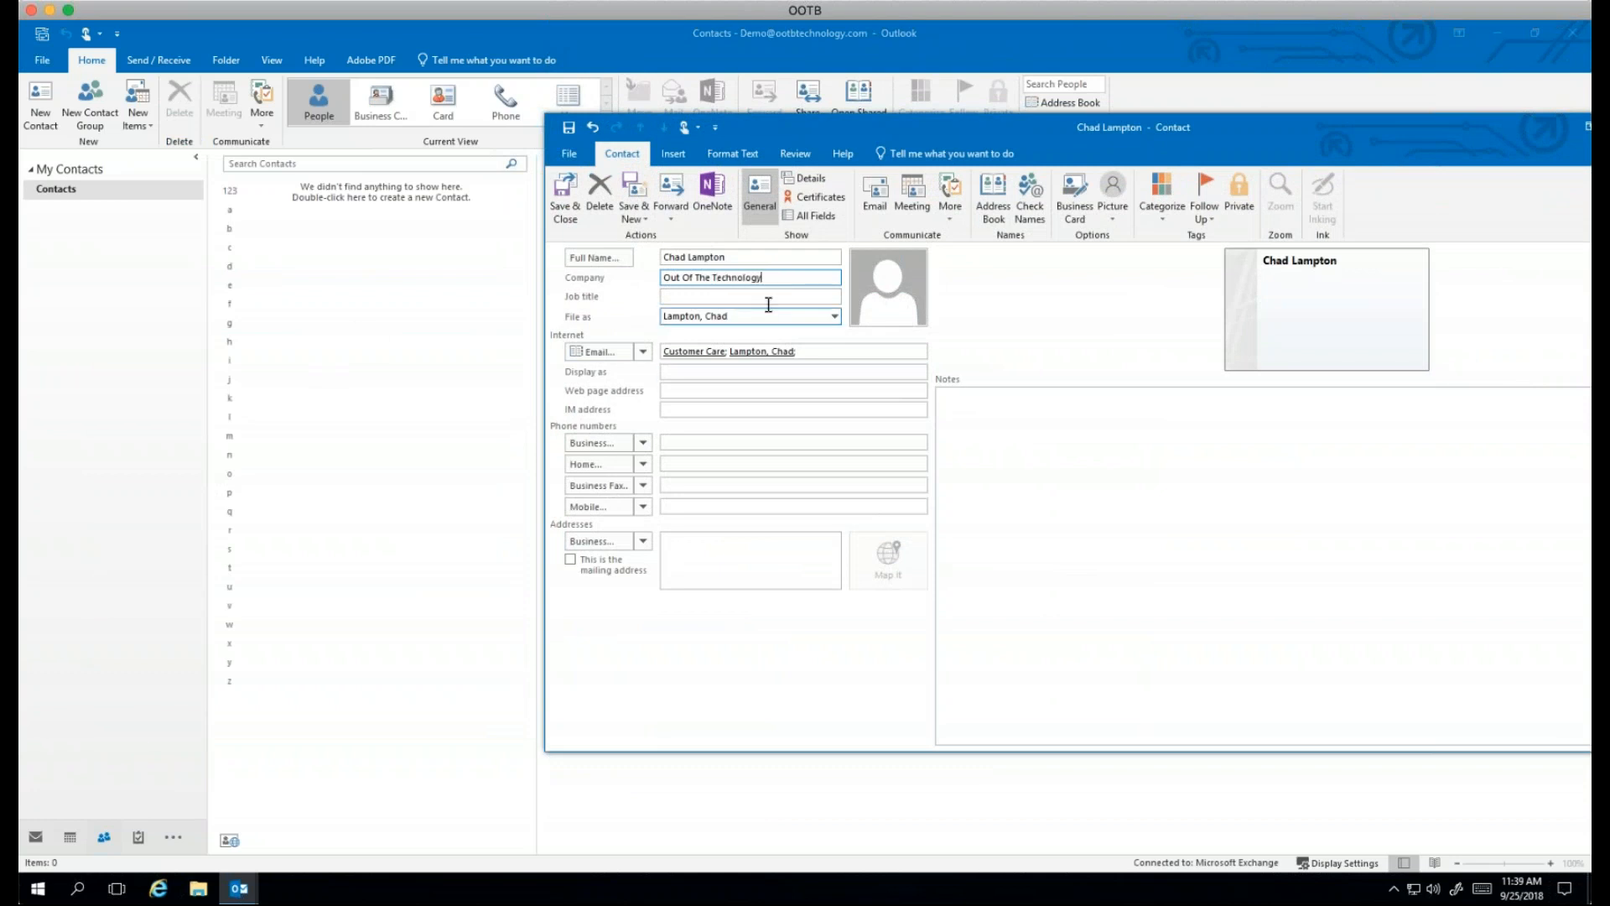
click(565, 193)
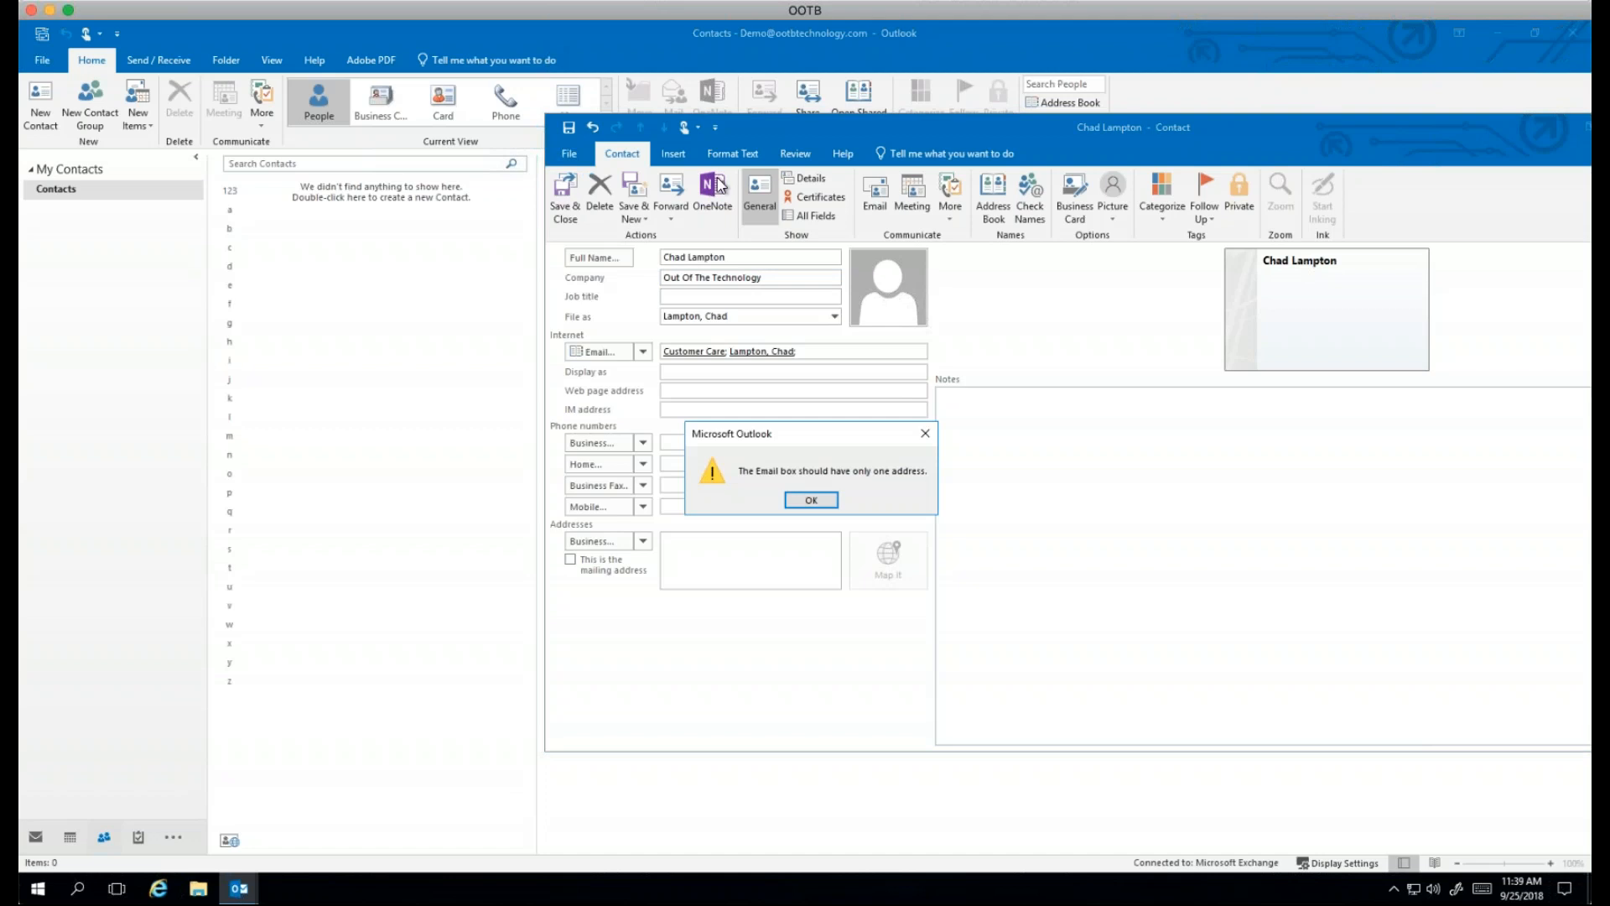
click(819, 507)
click(835, 353)
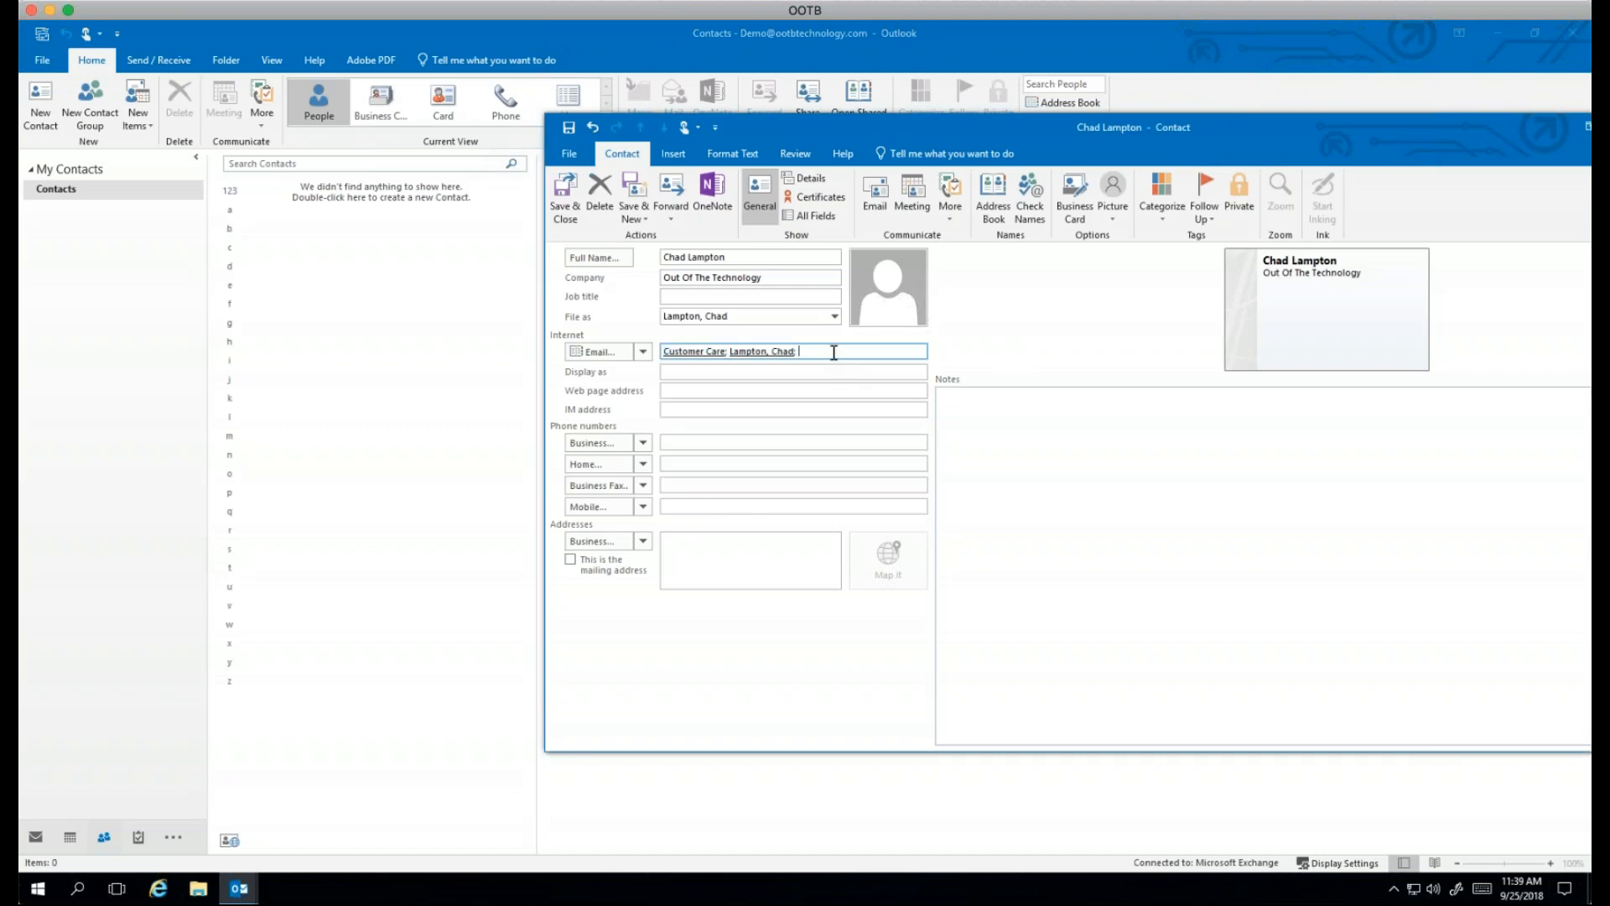
key(BackSpace)
Step: Save and close the contact, then show File > Open & Export
click(564, 194)
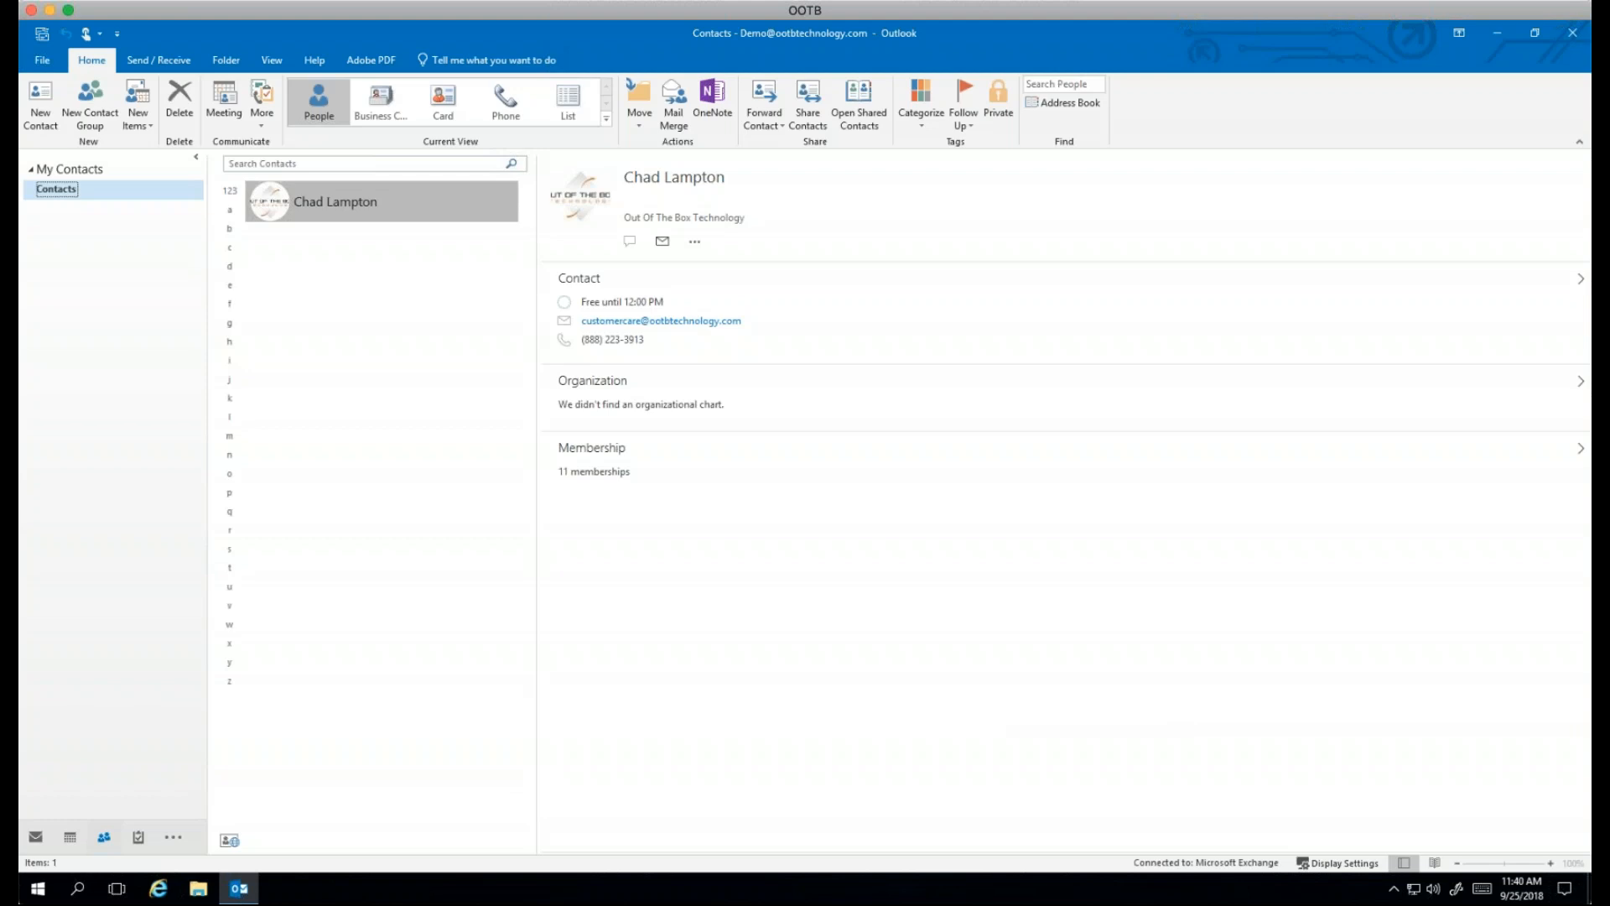
click(43, 62)
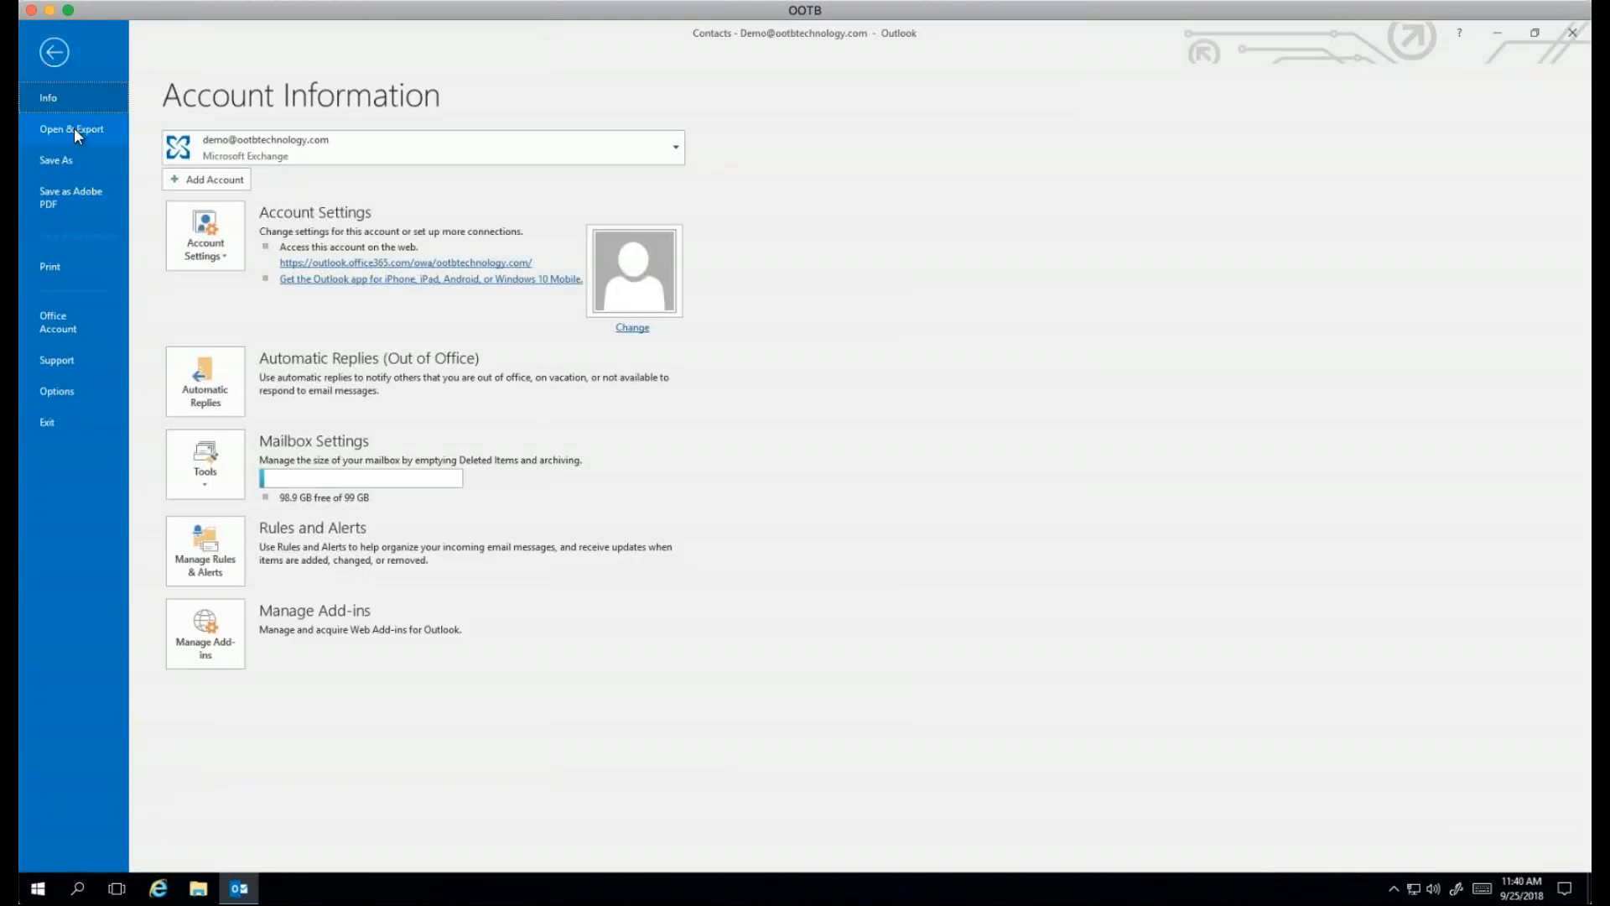
click(78, 132)
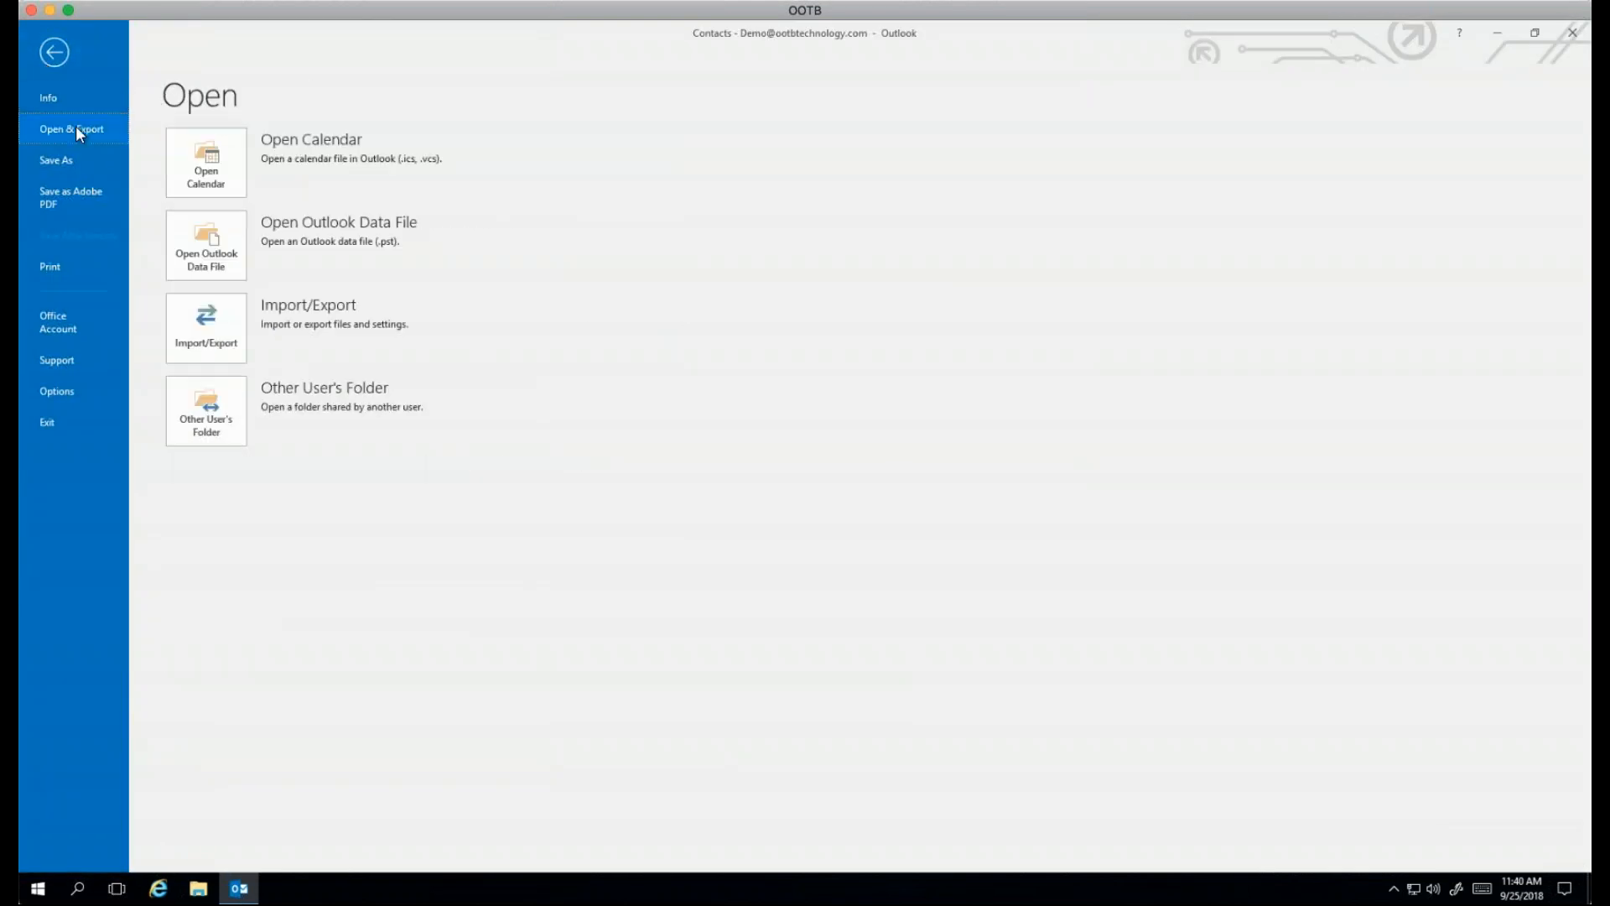
Step: Review the vCard, iCalendar and other-program import choices, then cancel at Import a File
click(208, 357)
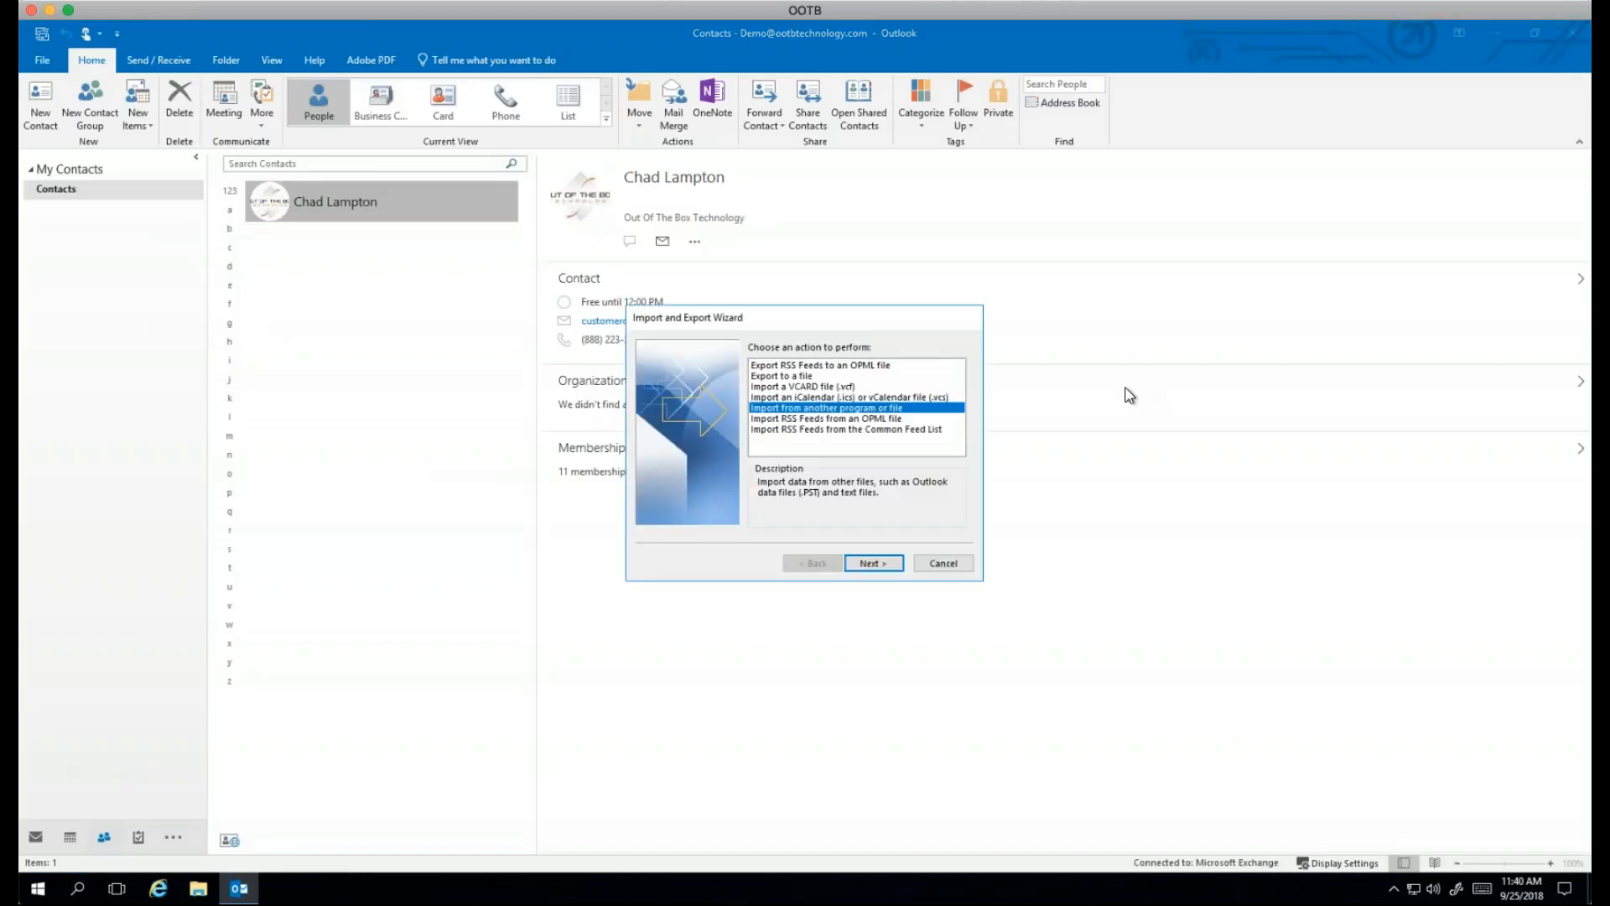
click(827, 386)
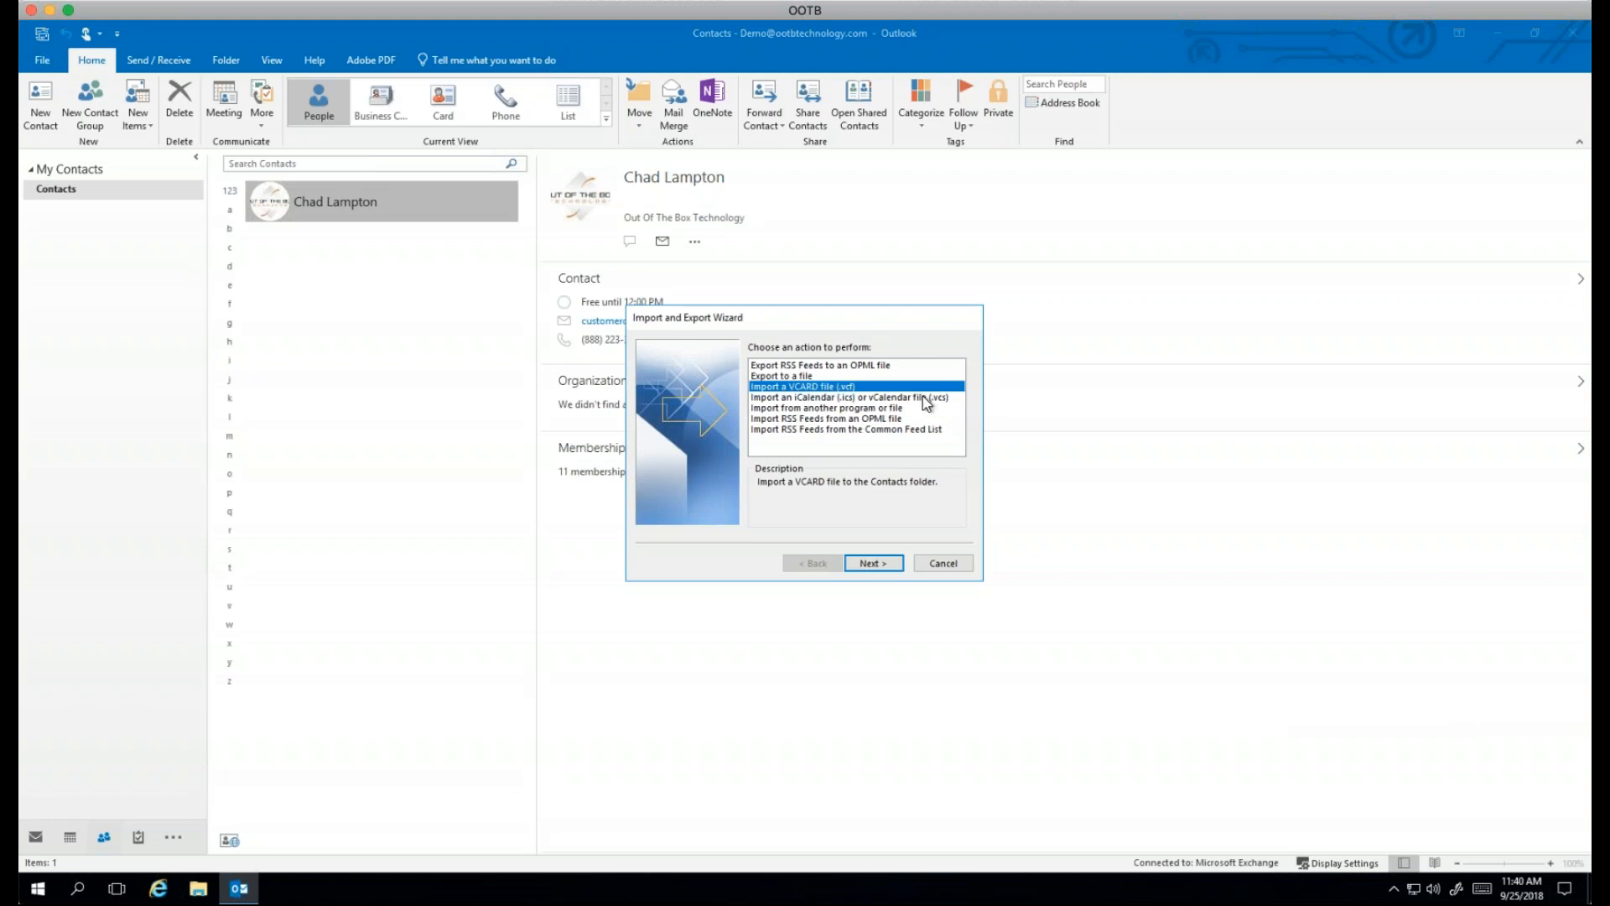
click(820, 397)
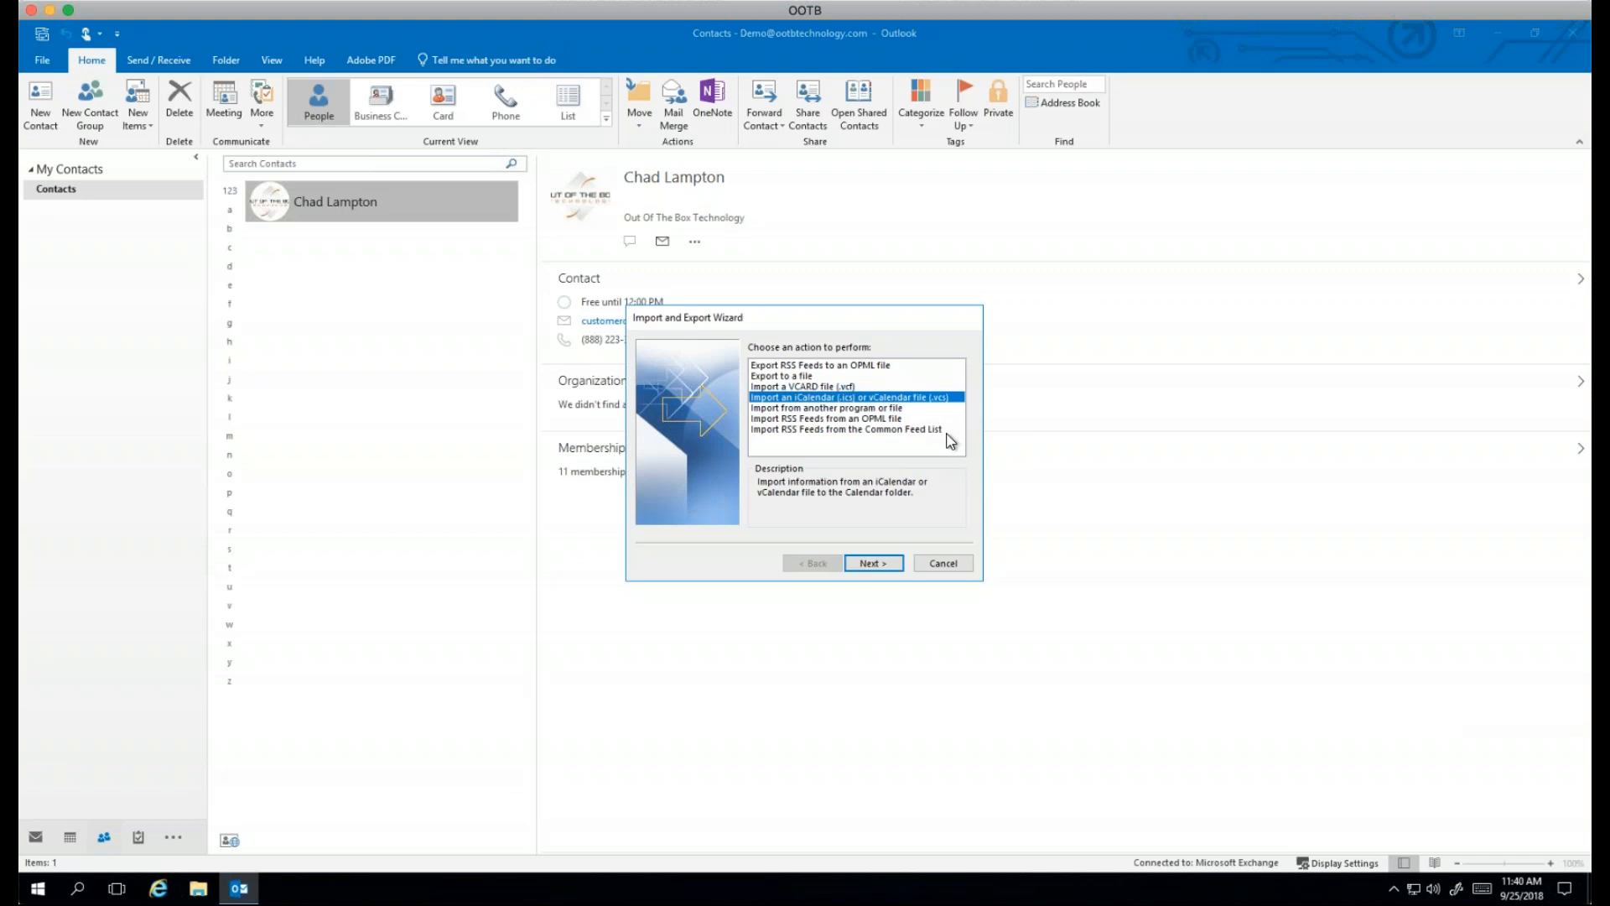
click(877, 410)
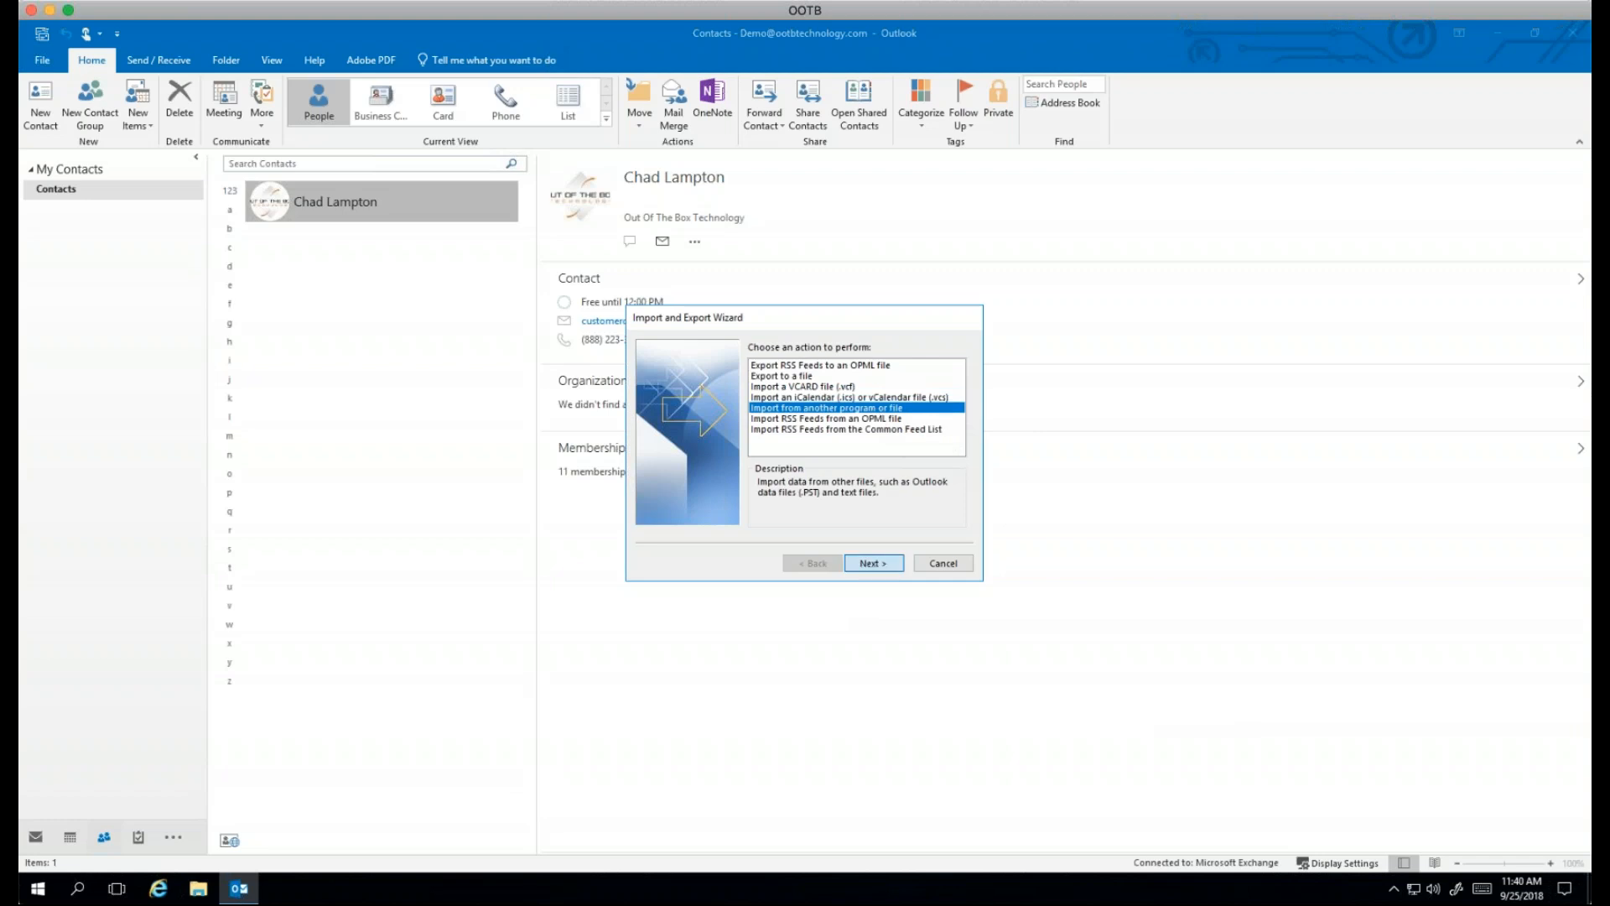
click(873, 563)
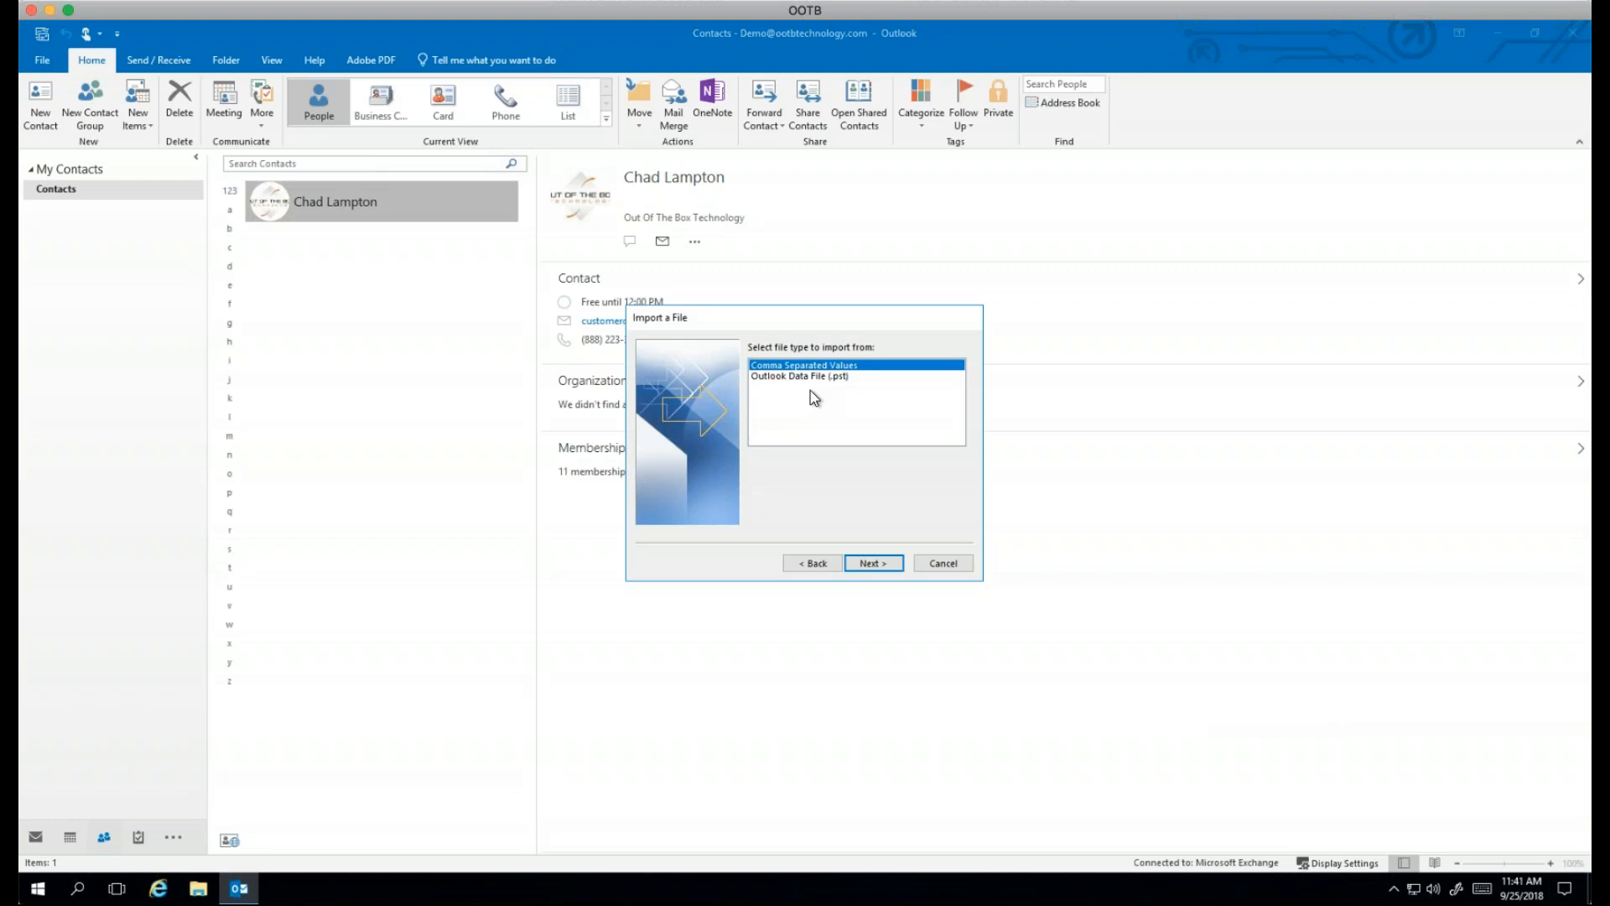
click(966, 566)
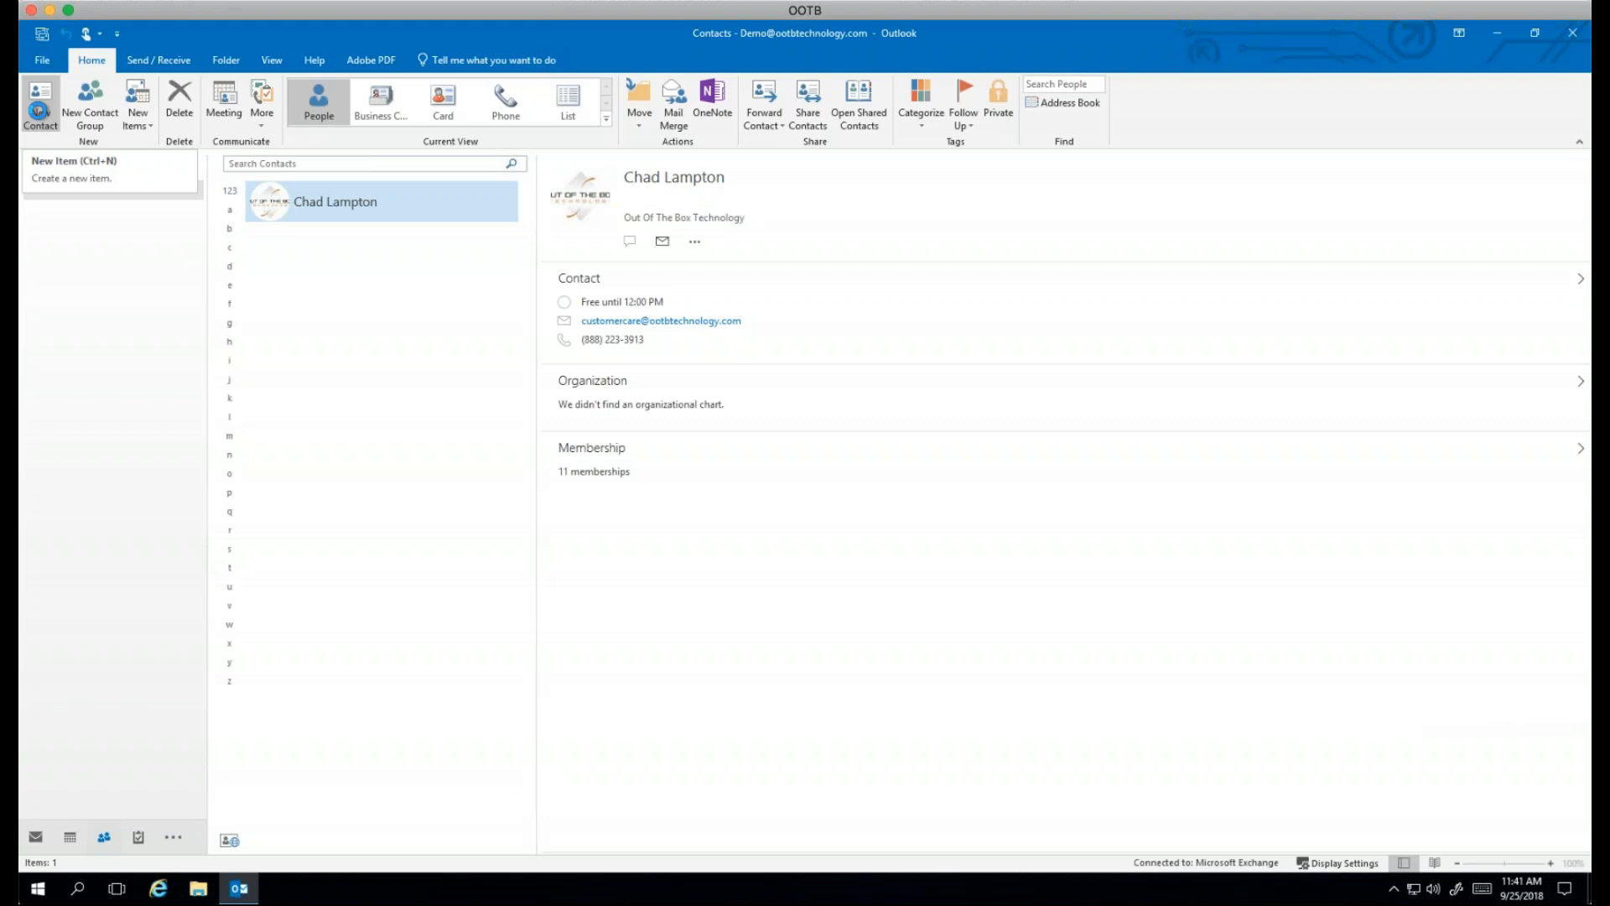
Step: Glance at the View tab, then return to the Inbox and open the Test message
click(275, 63)
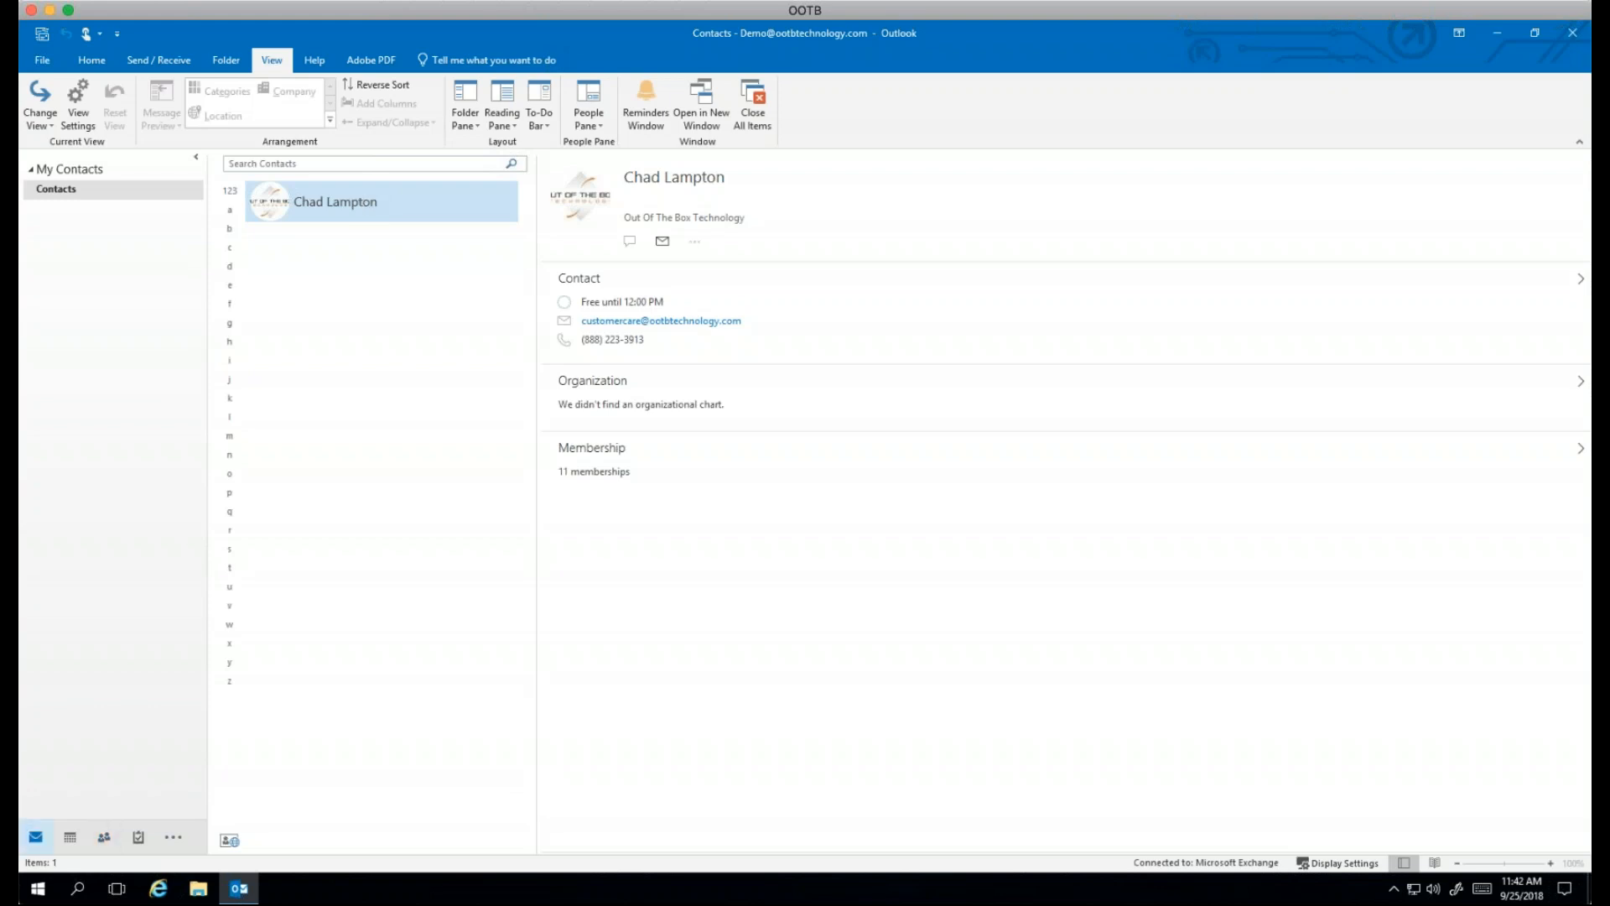
click(36, 837)
click(309, 250)
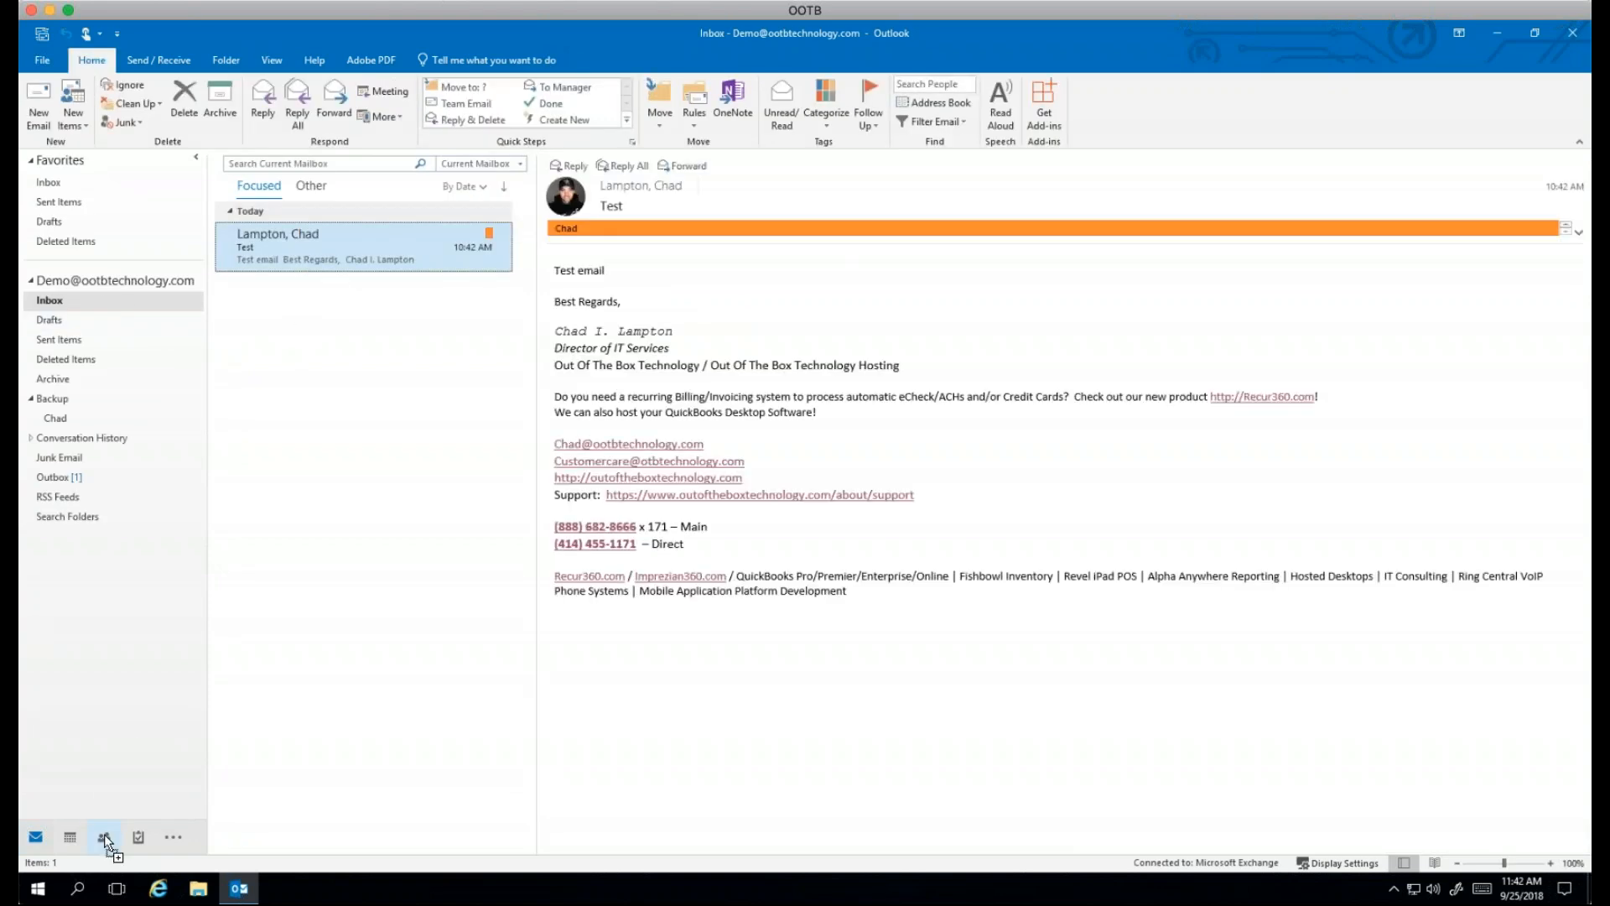
drag(104, 834, 104, 834)
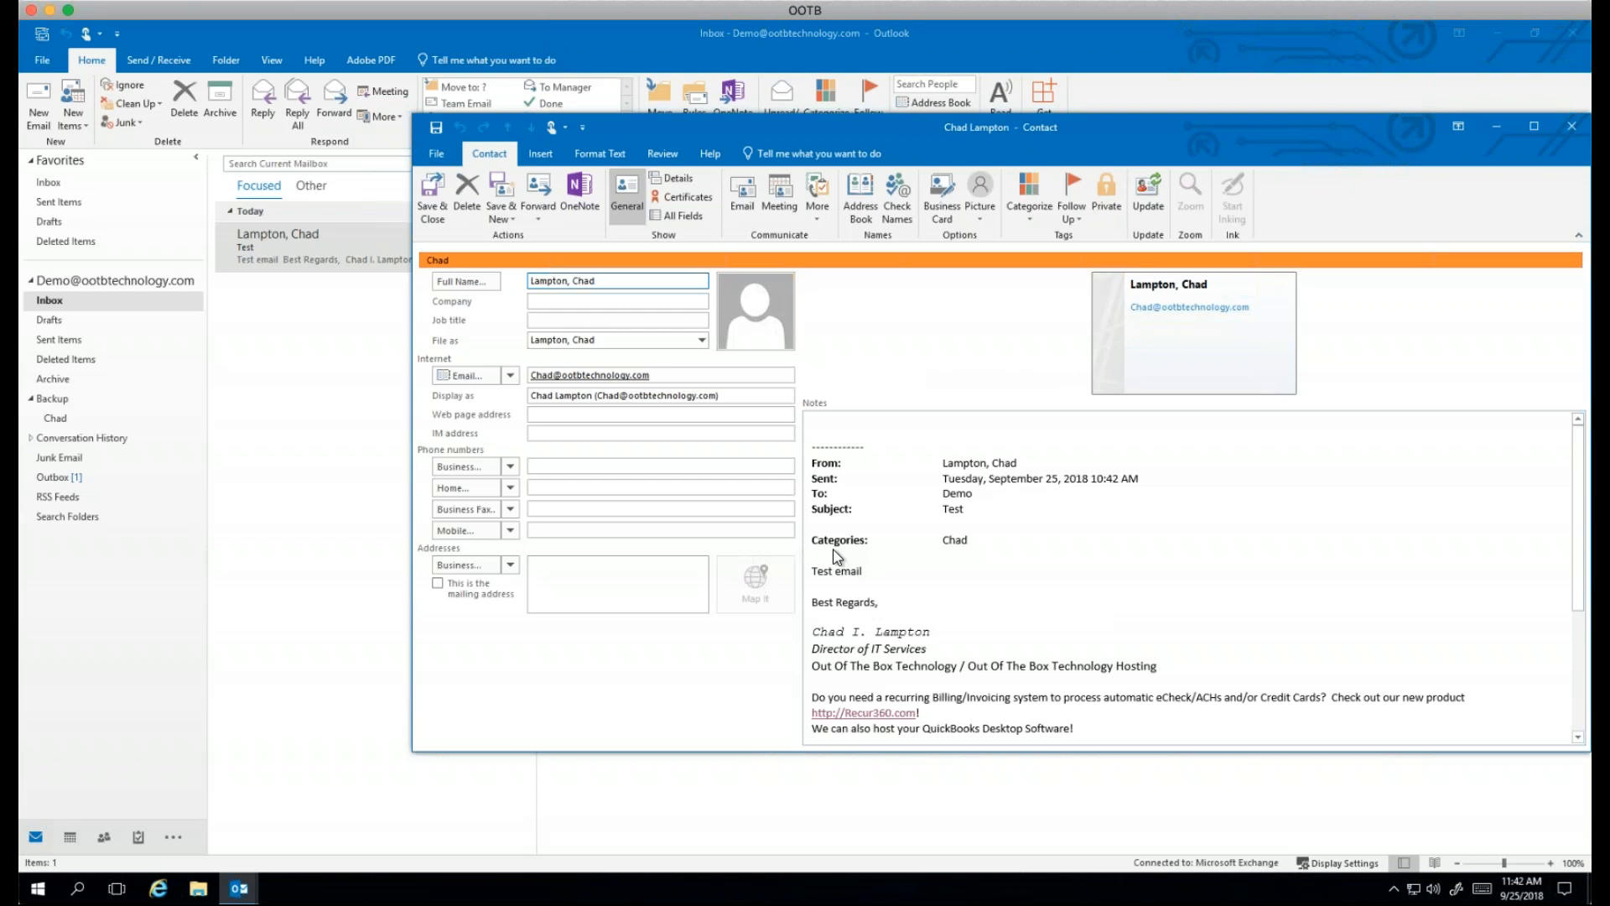
click(1565, 129)
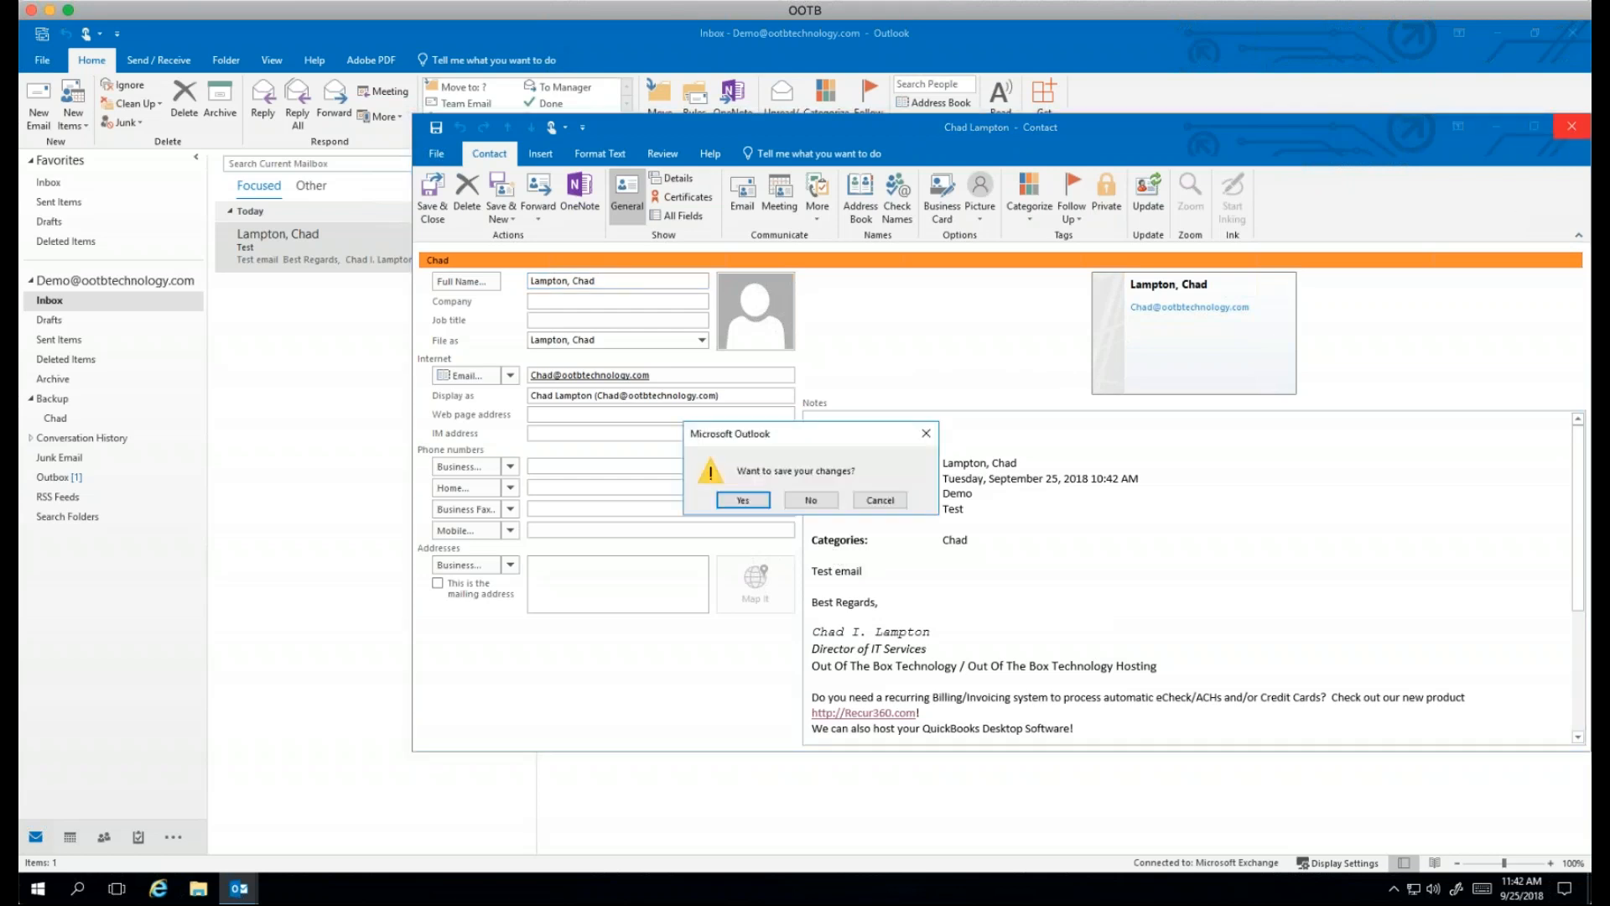
click(810, 500)
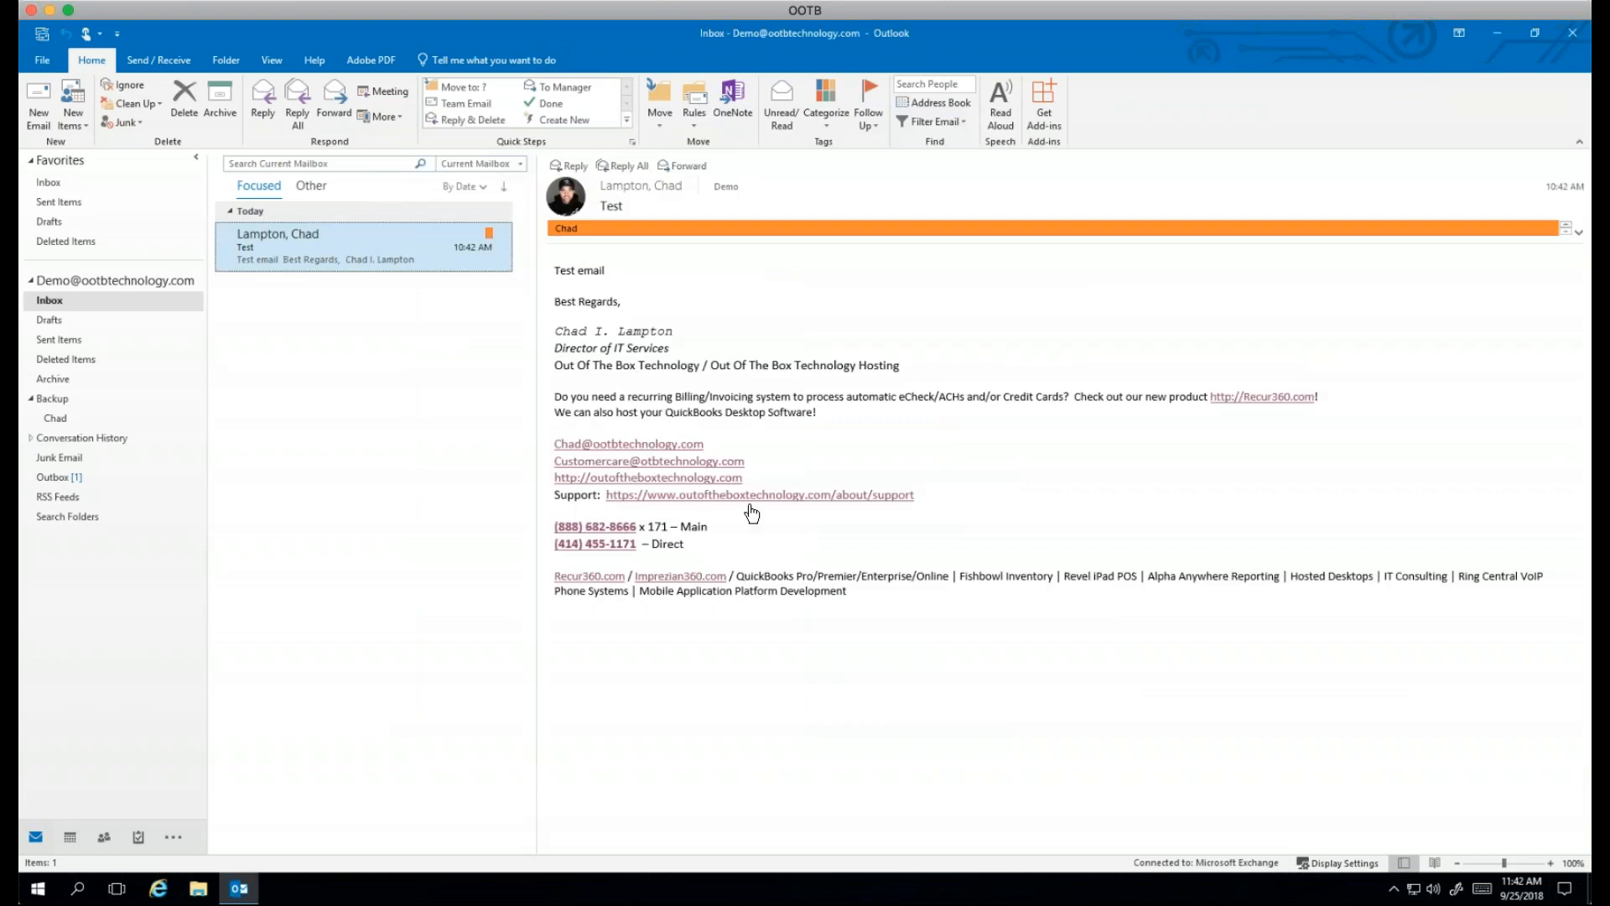
Step: Switch to People and create a new, untitled Contact Group
mouse_move(79, 829)
click(104, 837)
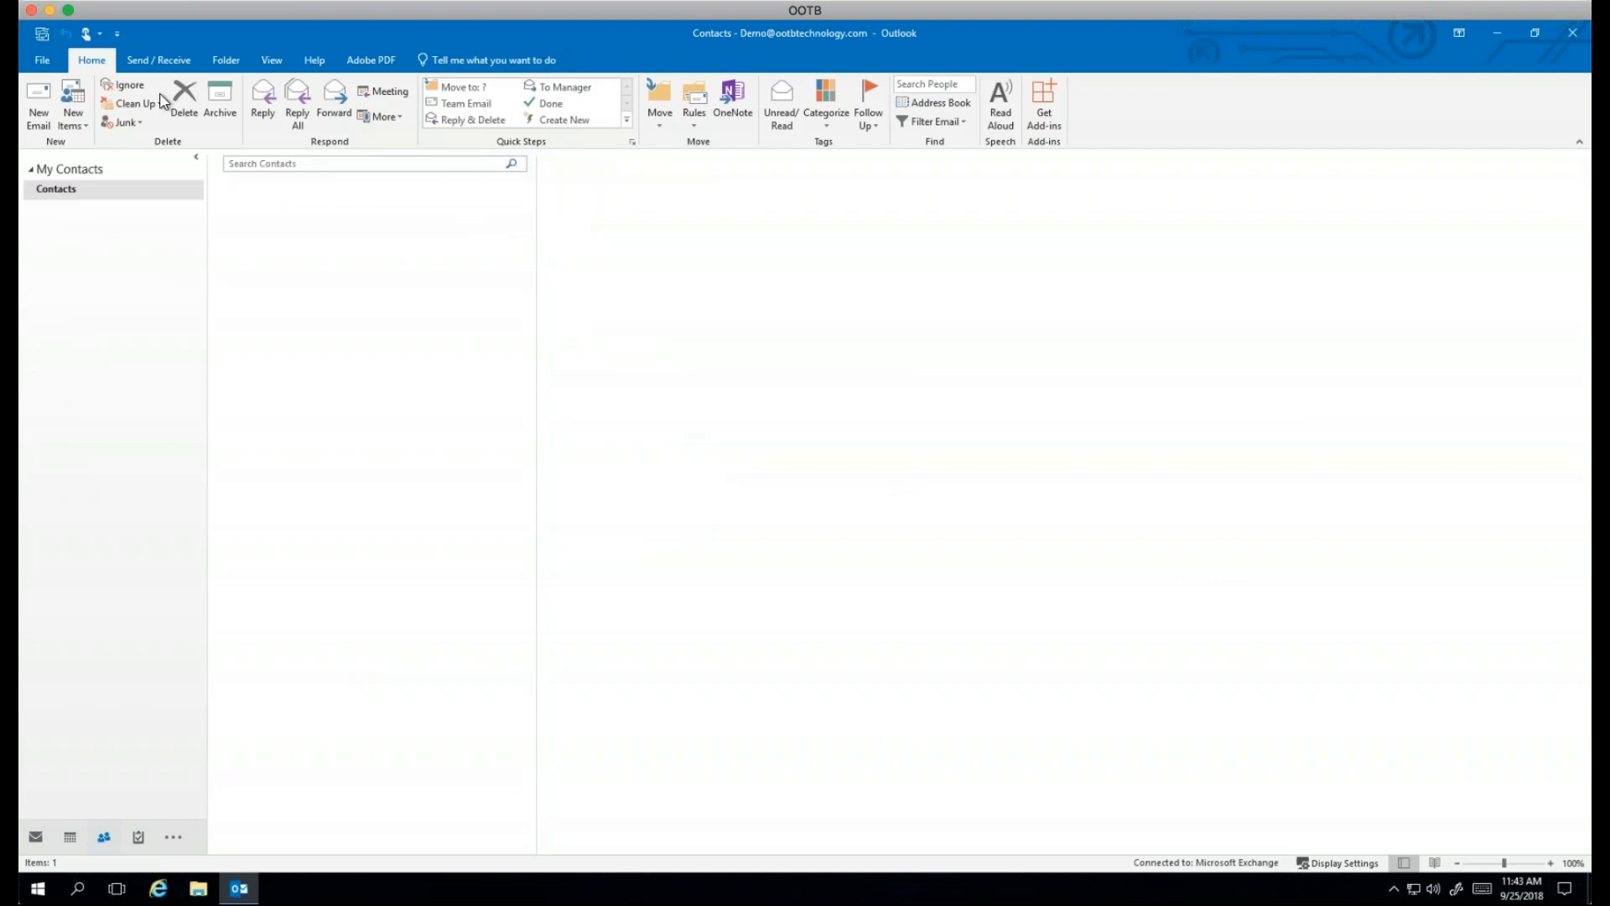
click(90, 109)
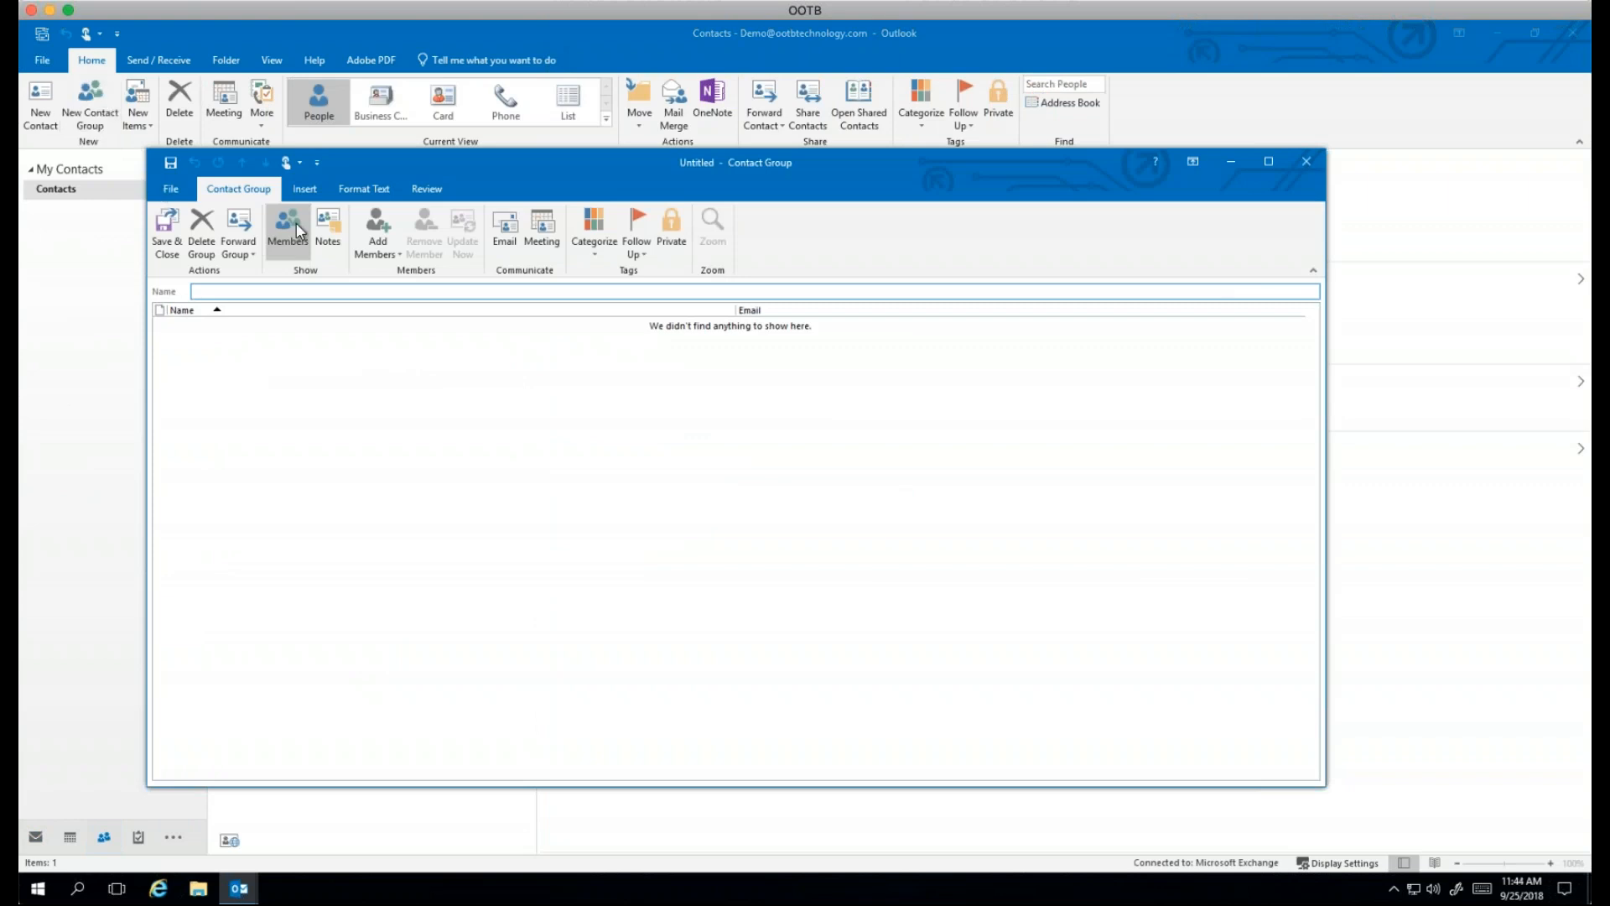
Step: Close the Untitled Contact Group window without saving it
click(1307, 162)
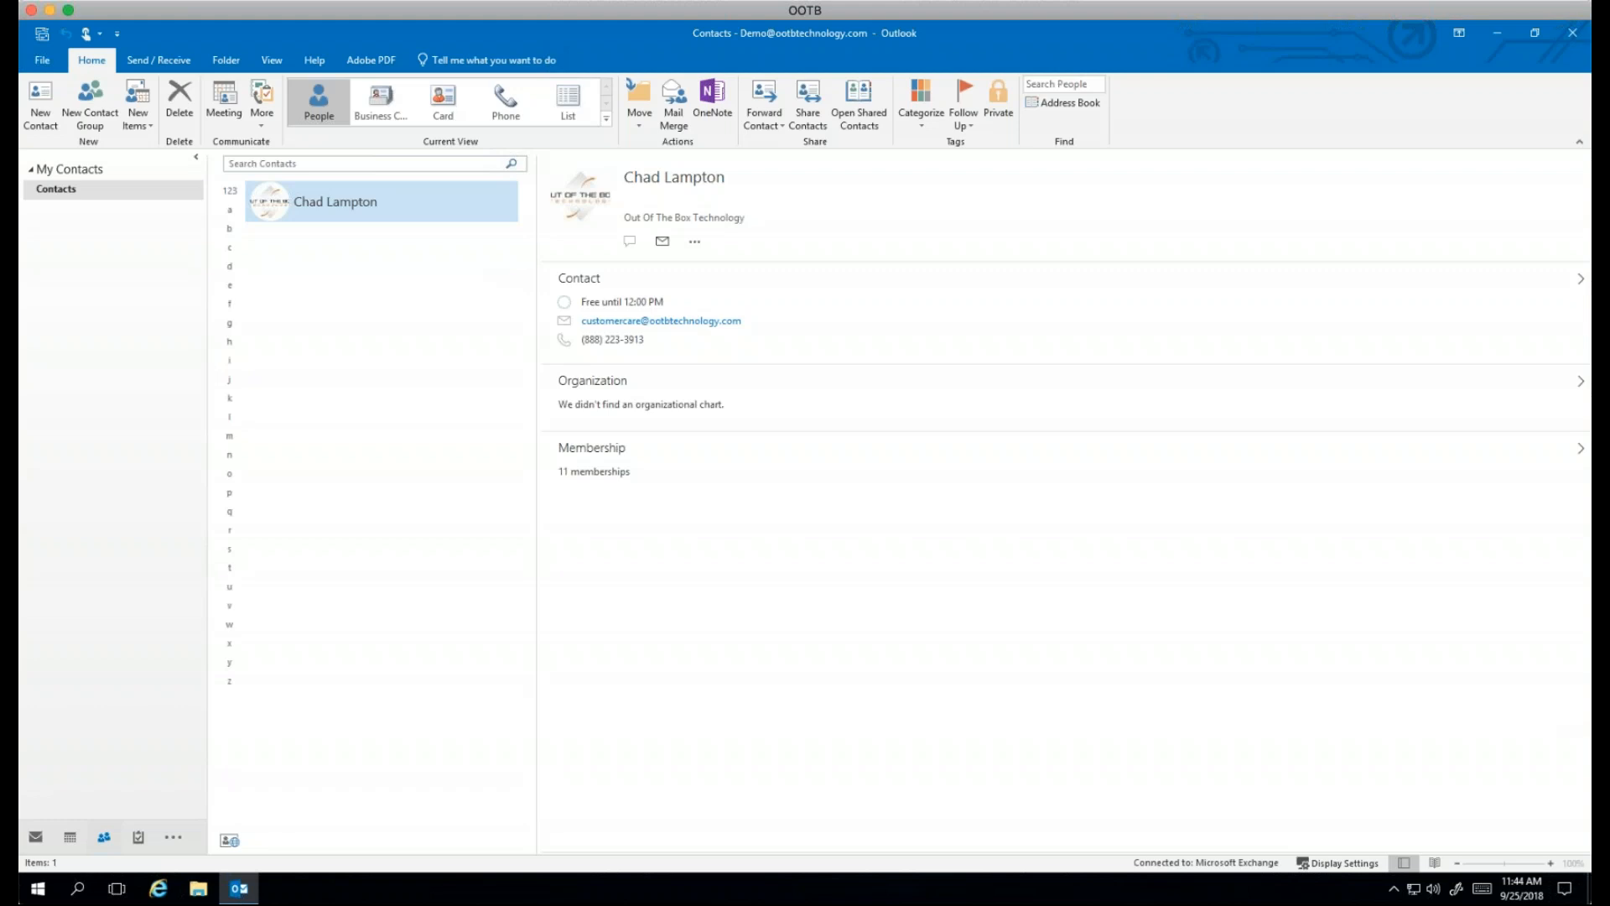
Step: Switch to Mail and start a blank new email message
click(35, 837)
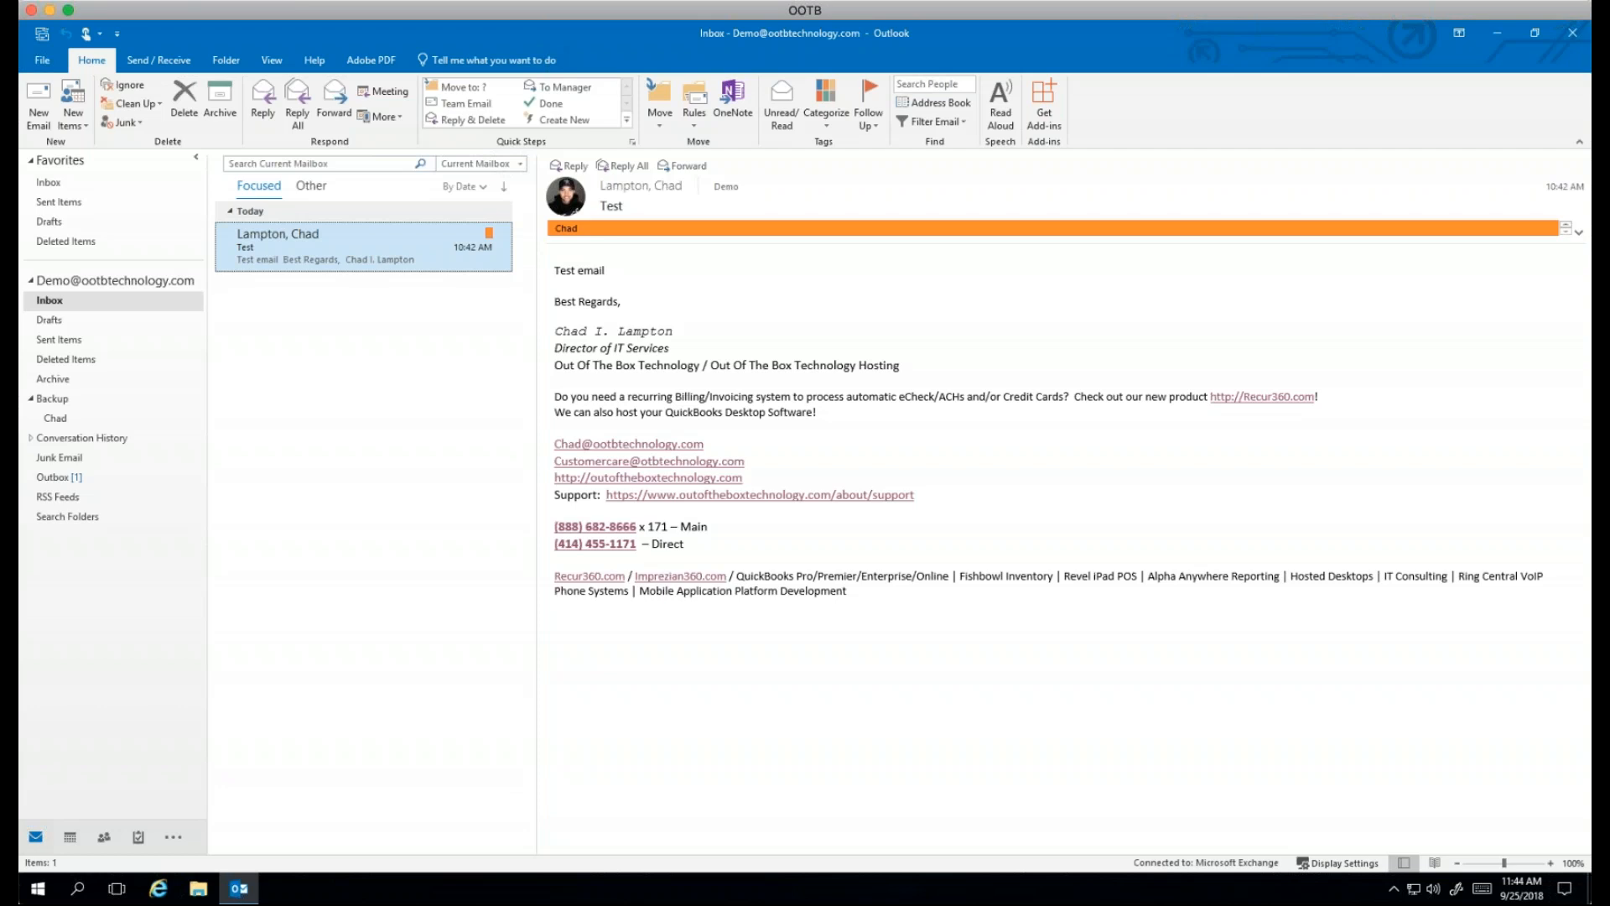
click(38, 121)
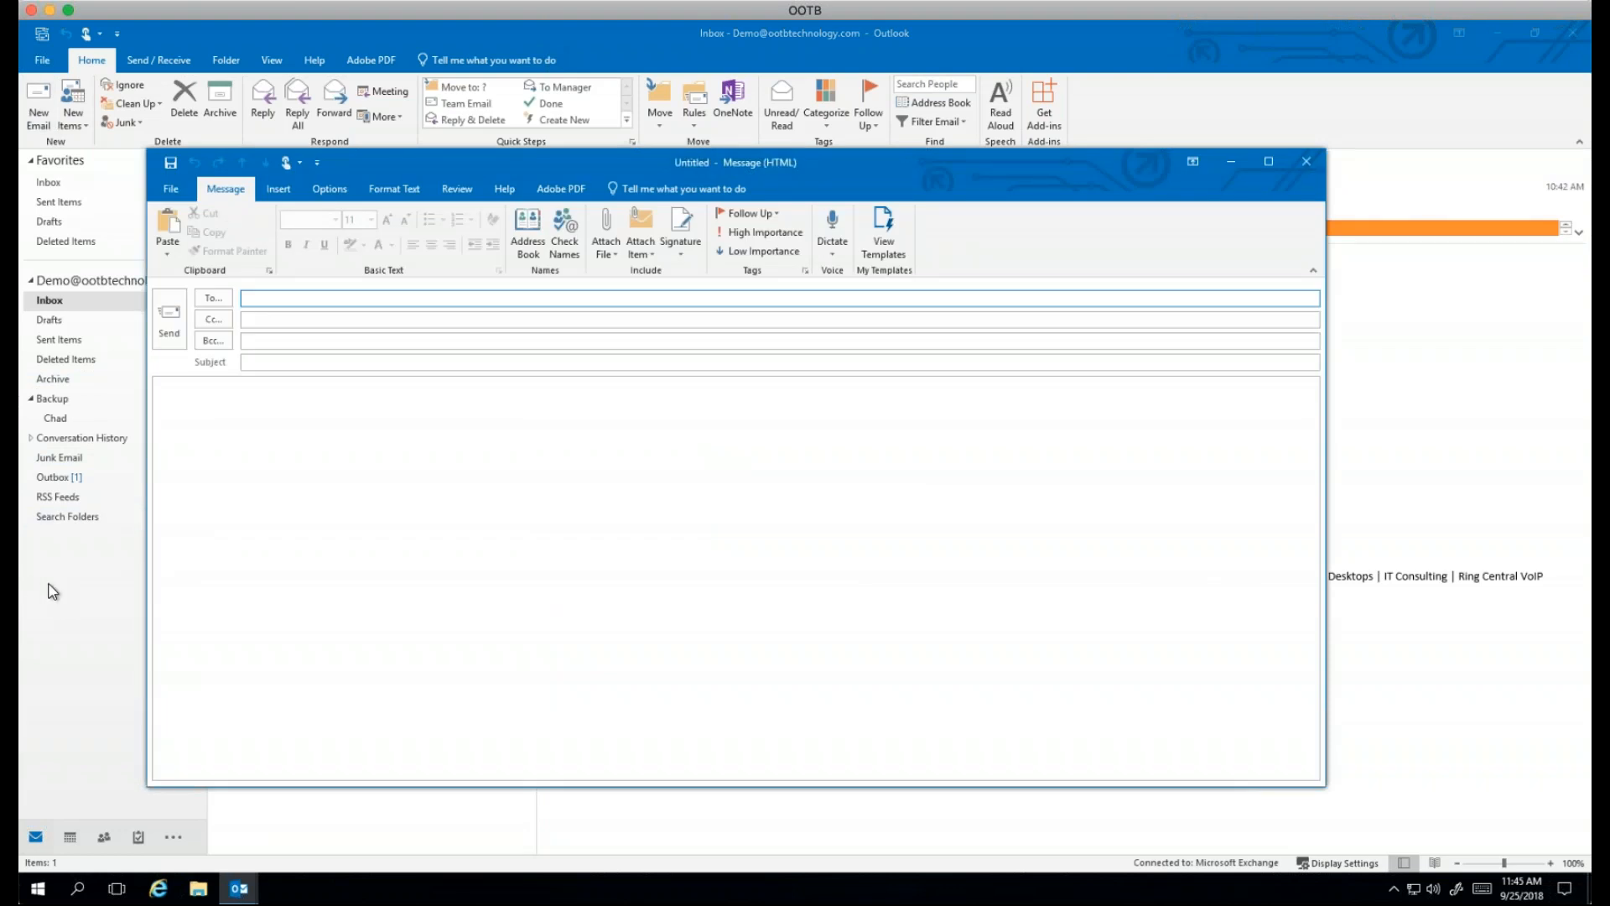
Step: Dismiss the address book, close the blank untitled message unsent, and refocus the Test email
click(211, 302)
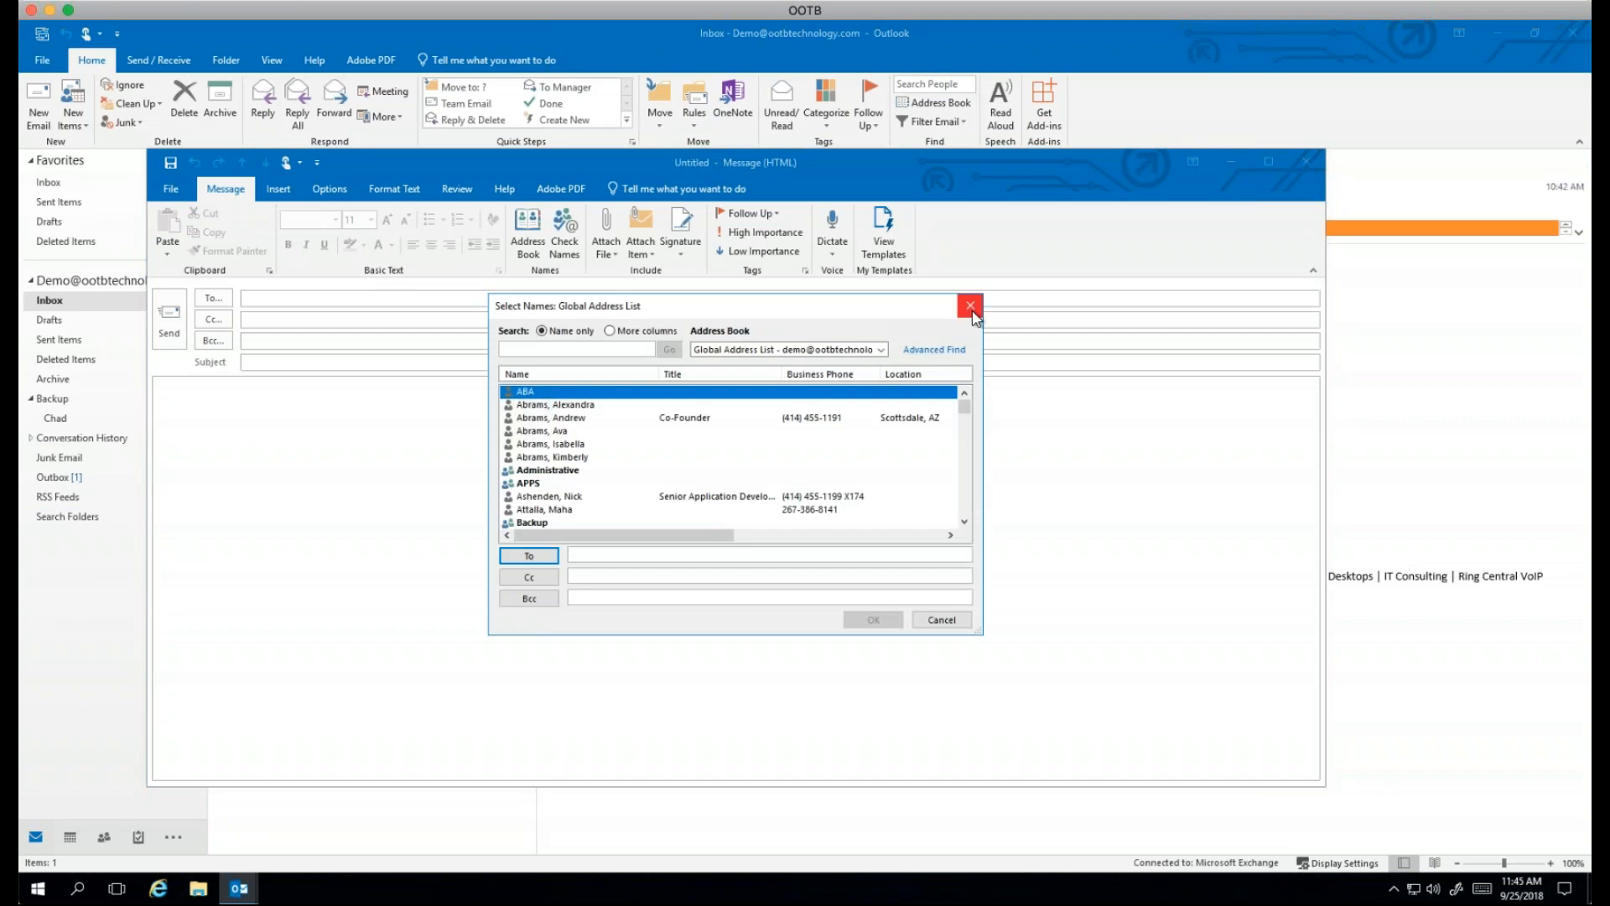
click(973, 307)
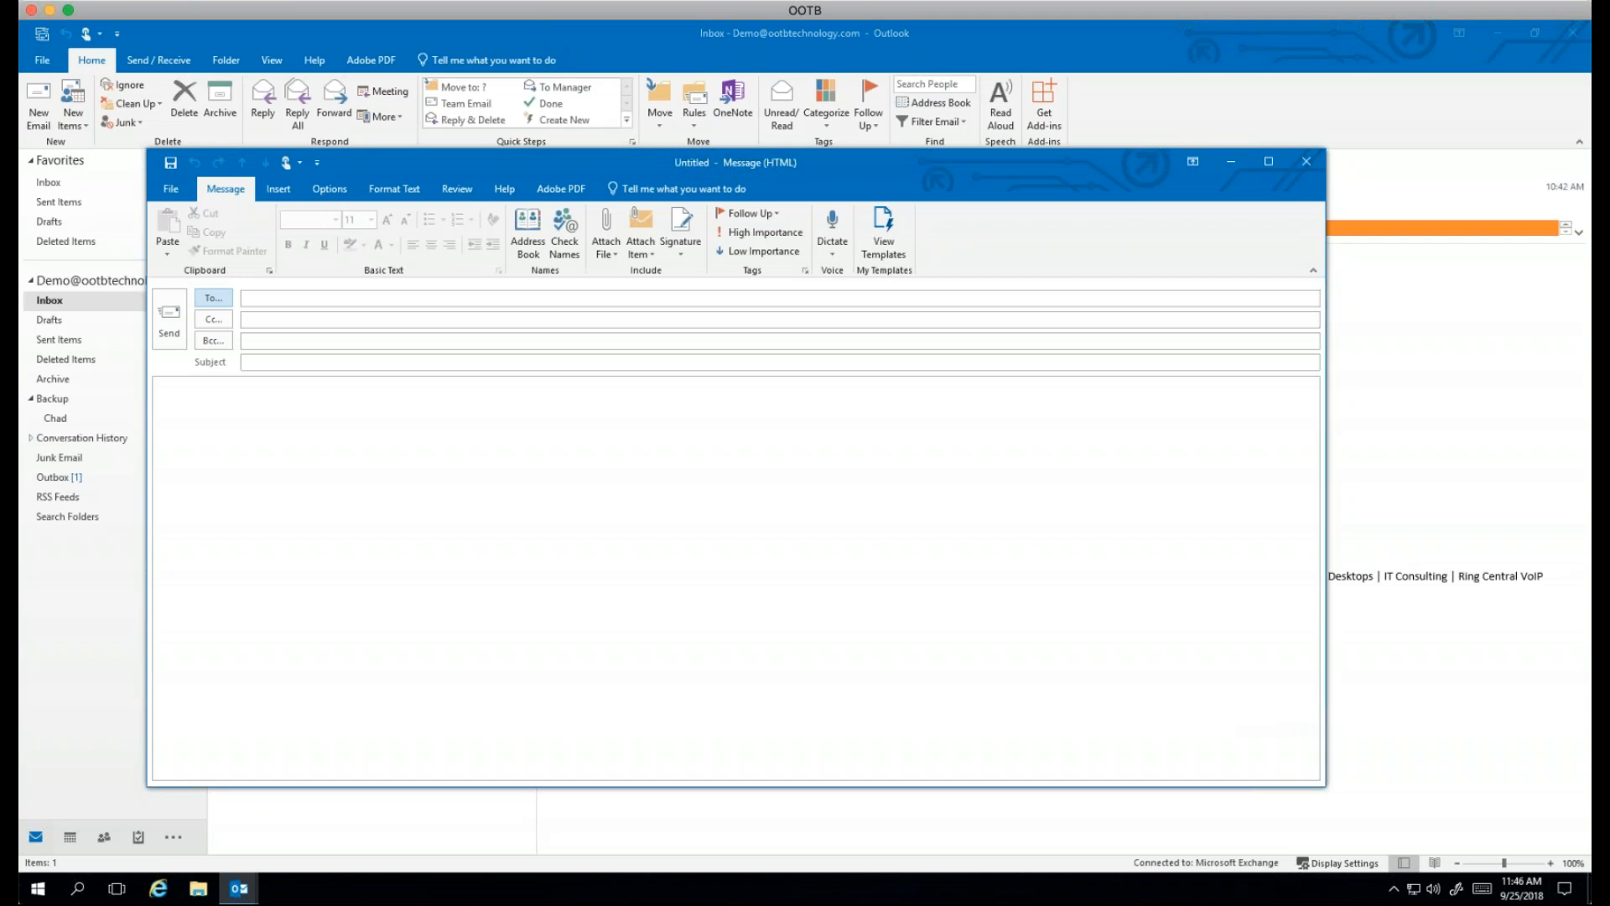
click(1306, 161)
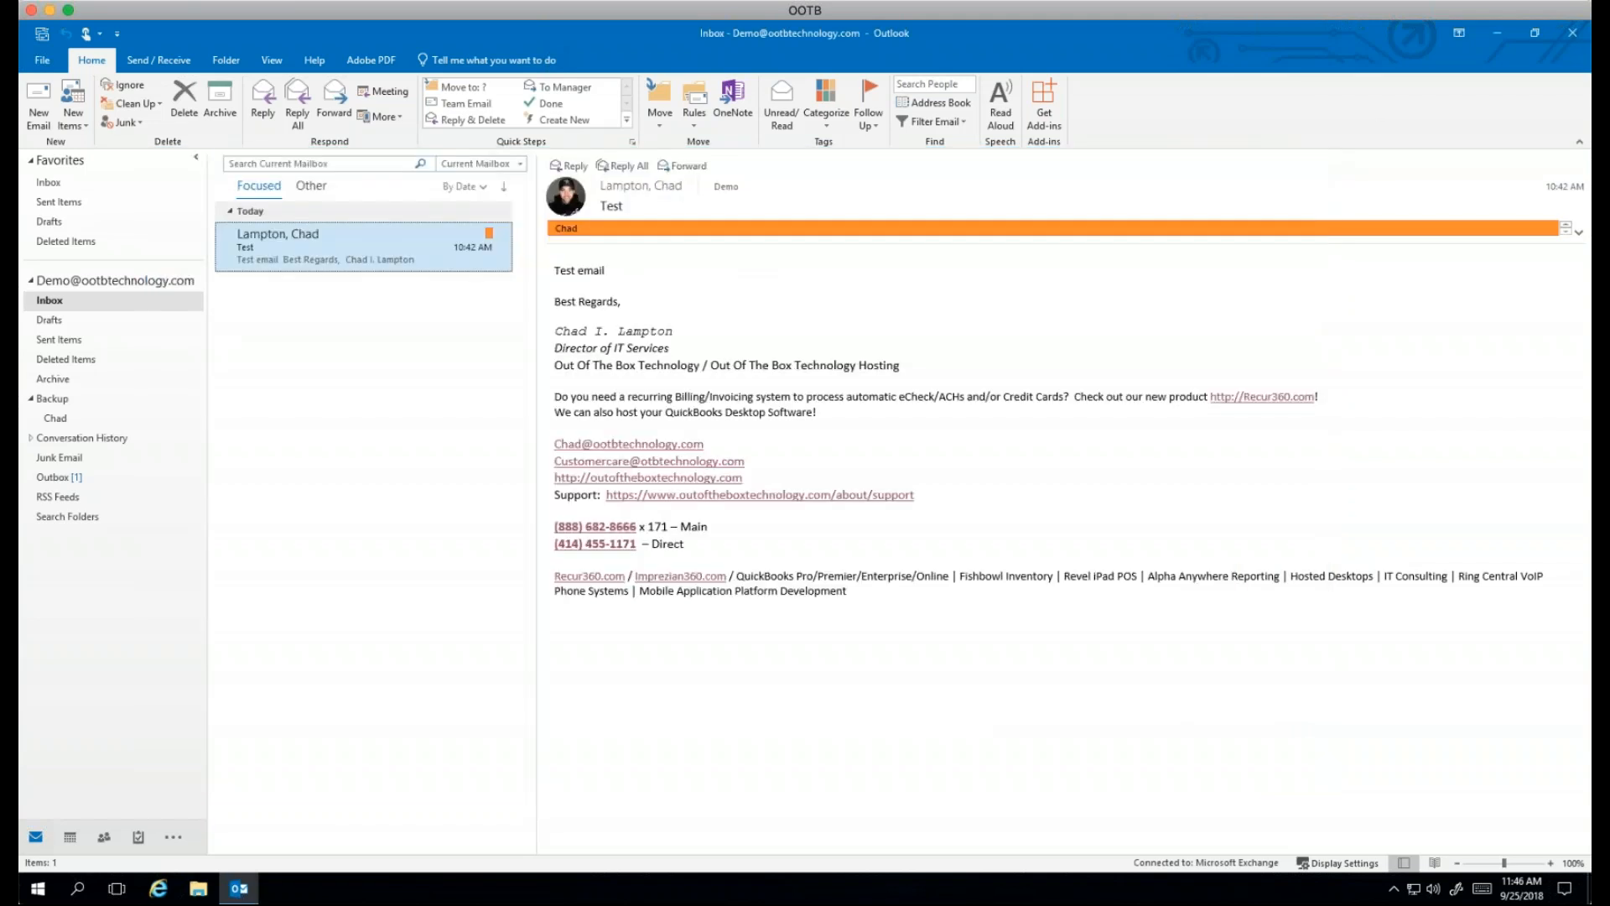
click(1116, 680)
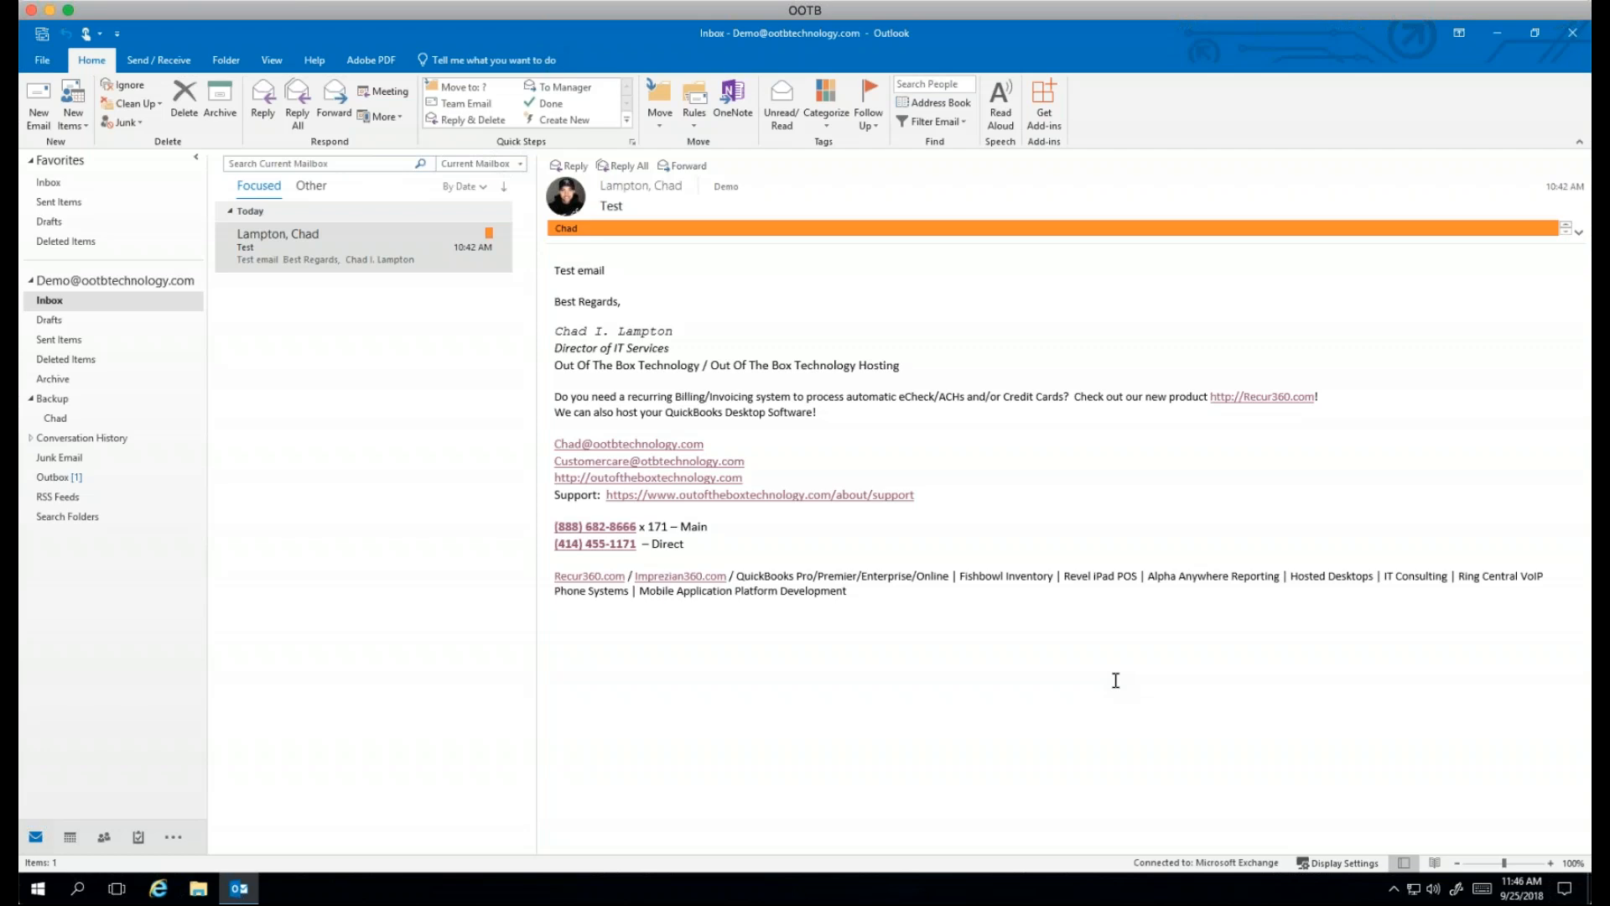
Step: From the File account page, open Manage Rules & Alerts and start a blank 'Apply rule on messages I receive' rule
click(40, 60)
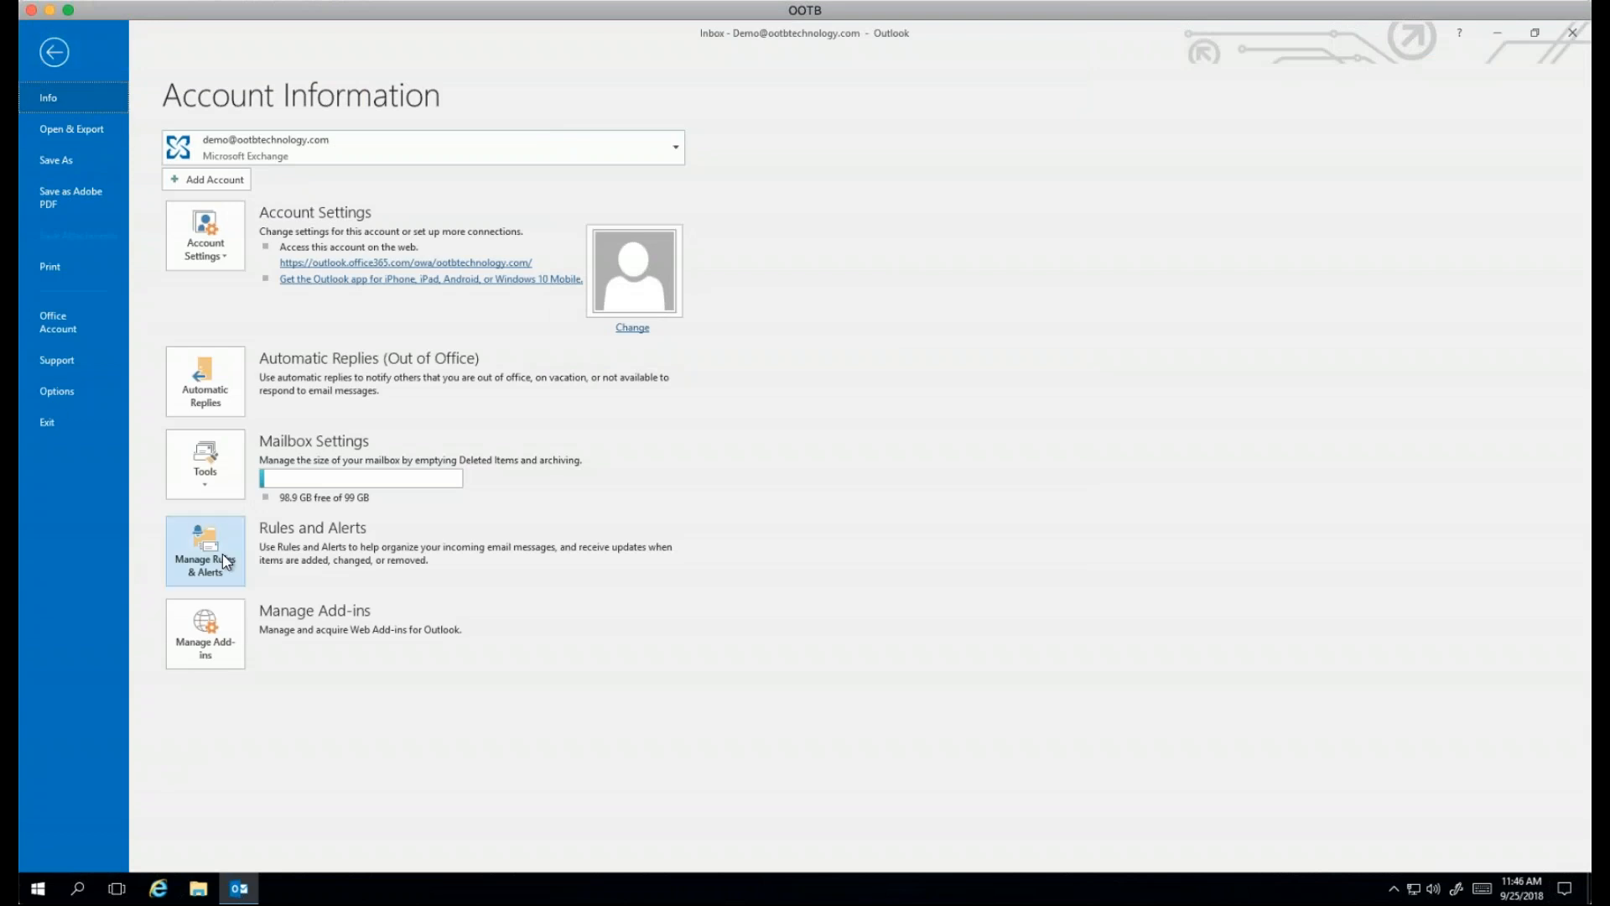
click(55, 54)
click(50, 58)
click(208, 557)
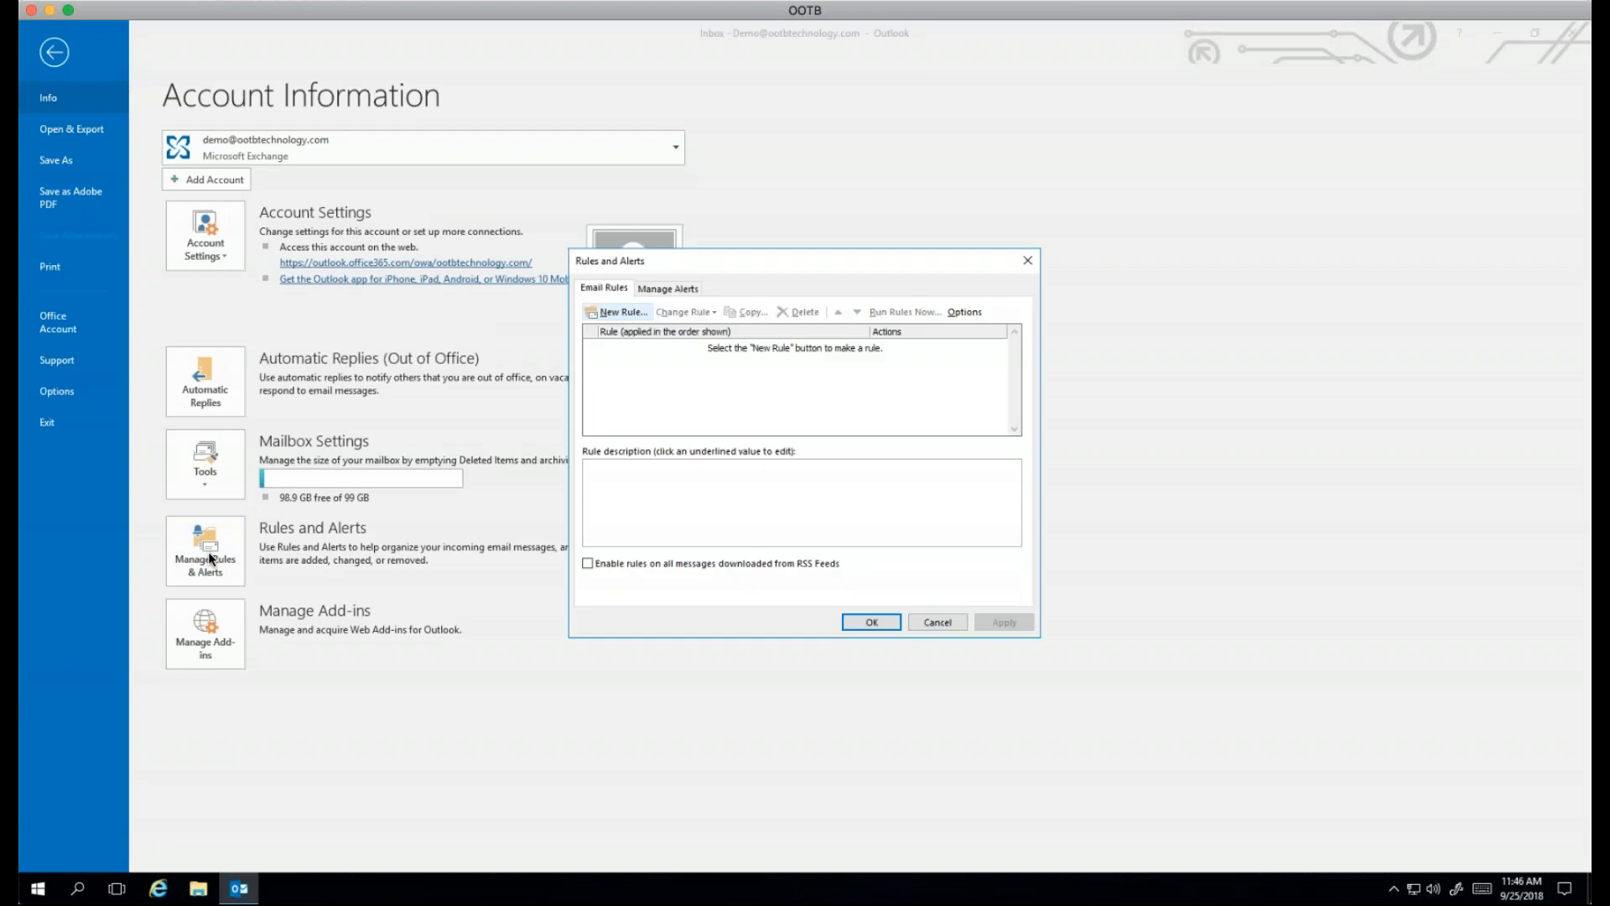
click(635, 311)
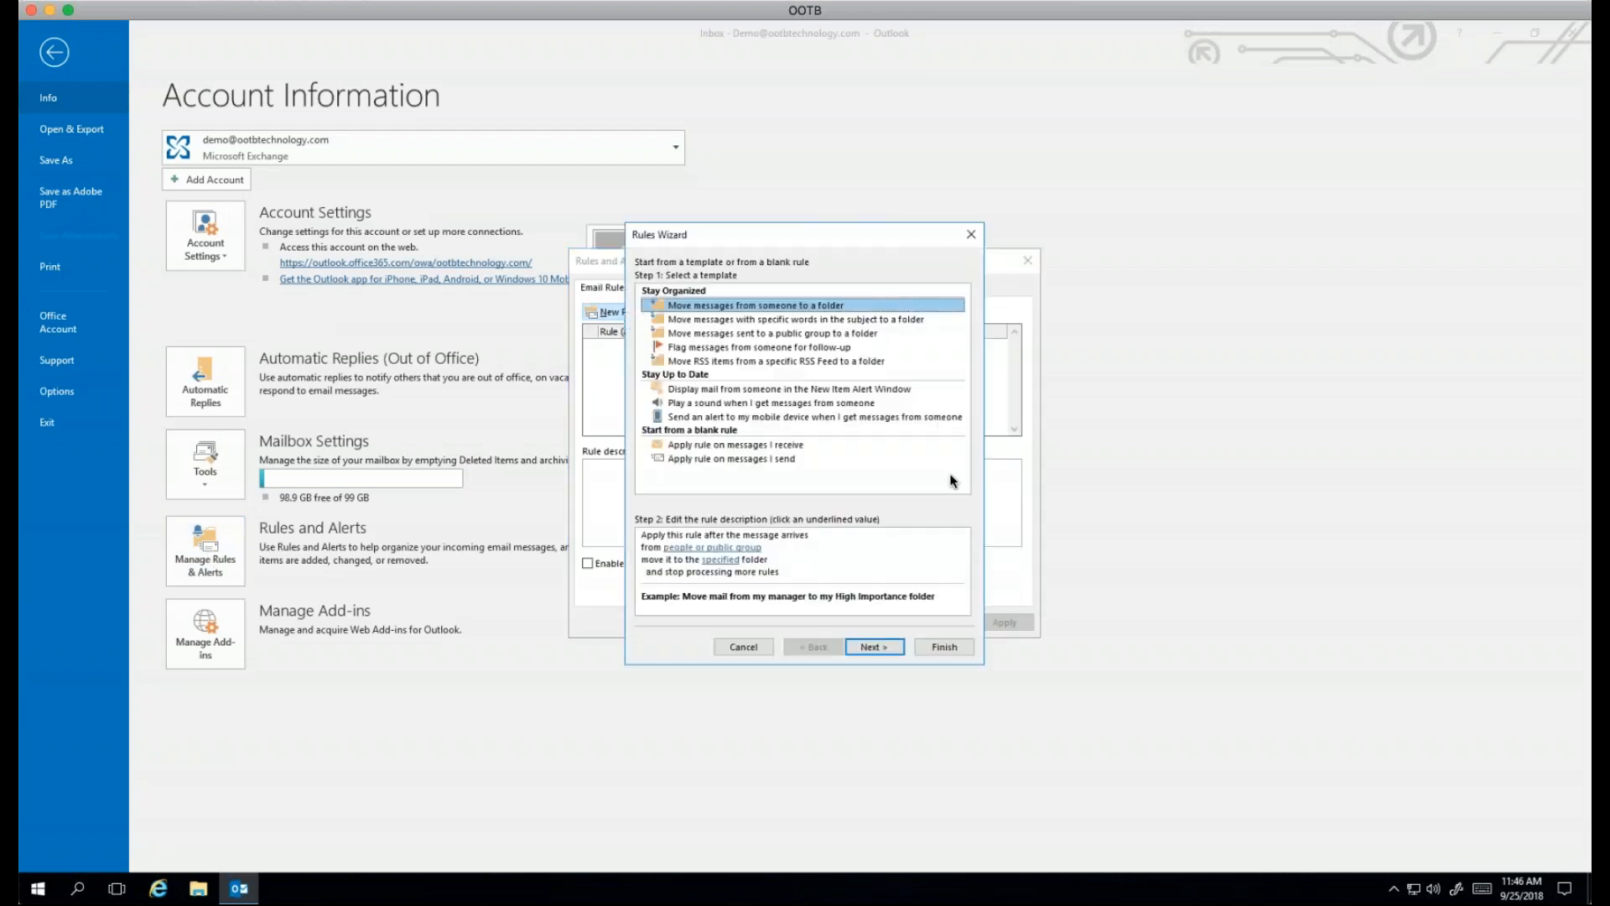
click(730, 446)
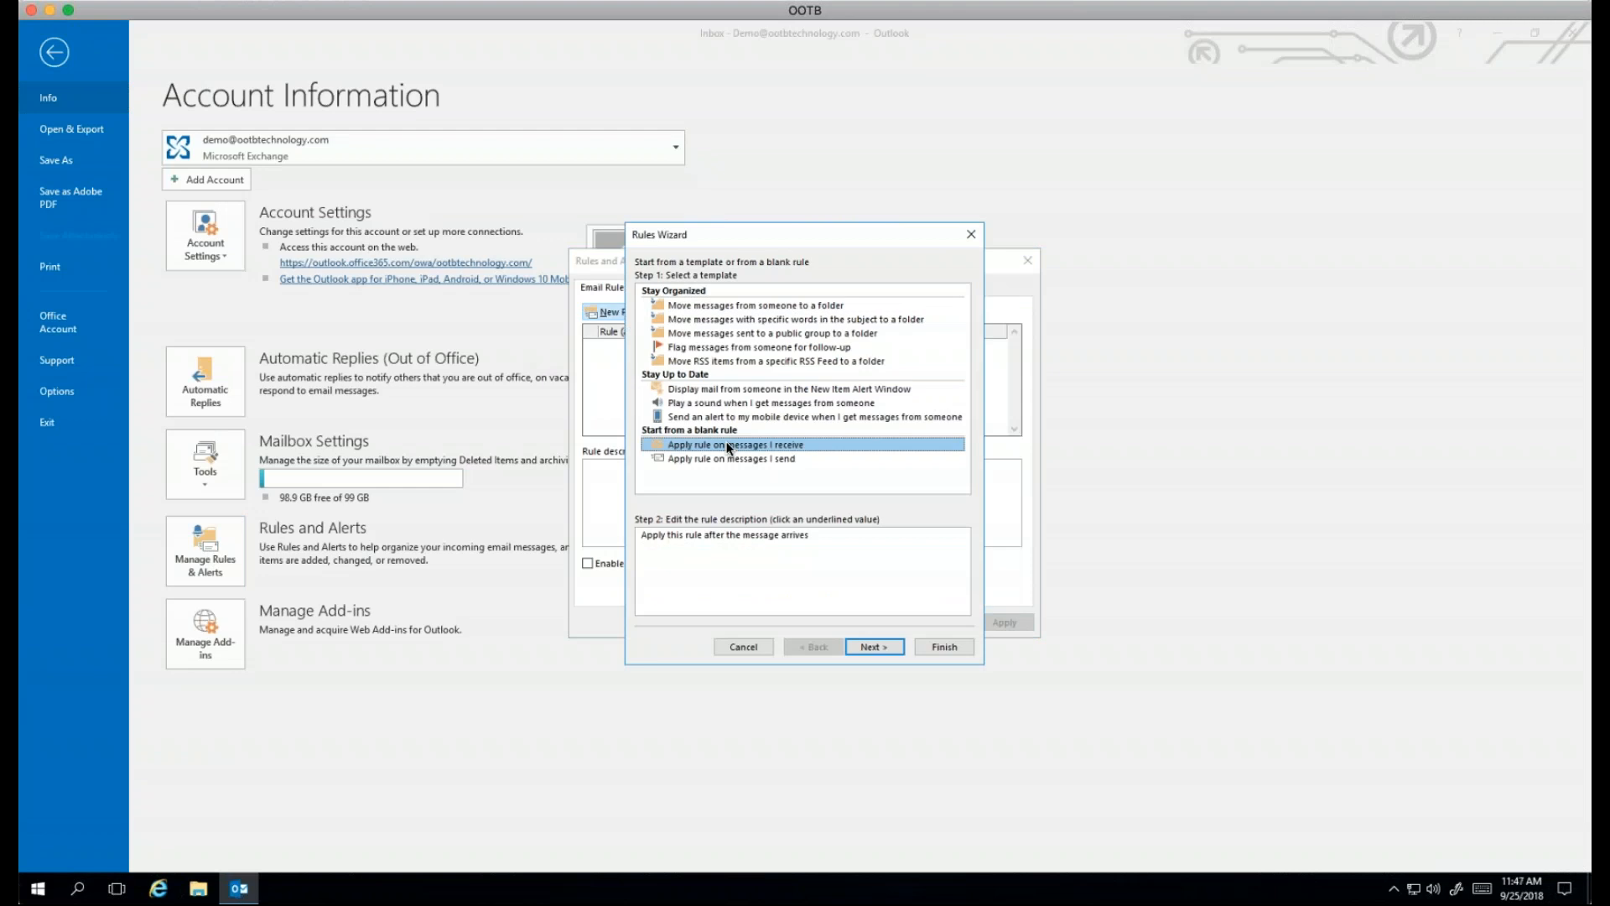
Step: Add the condition 'with specific words in the recipient's address', matching the contact's e-mail address
click(857, 652)
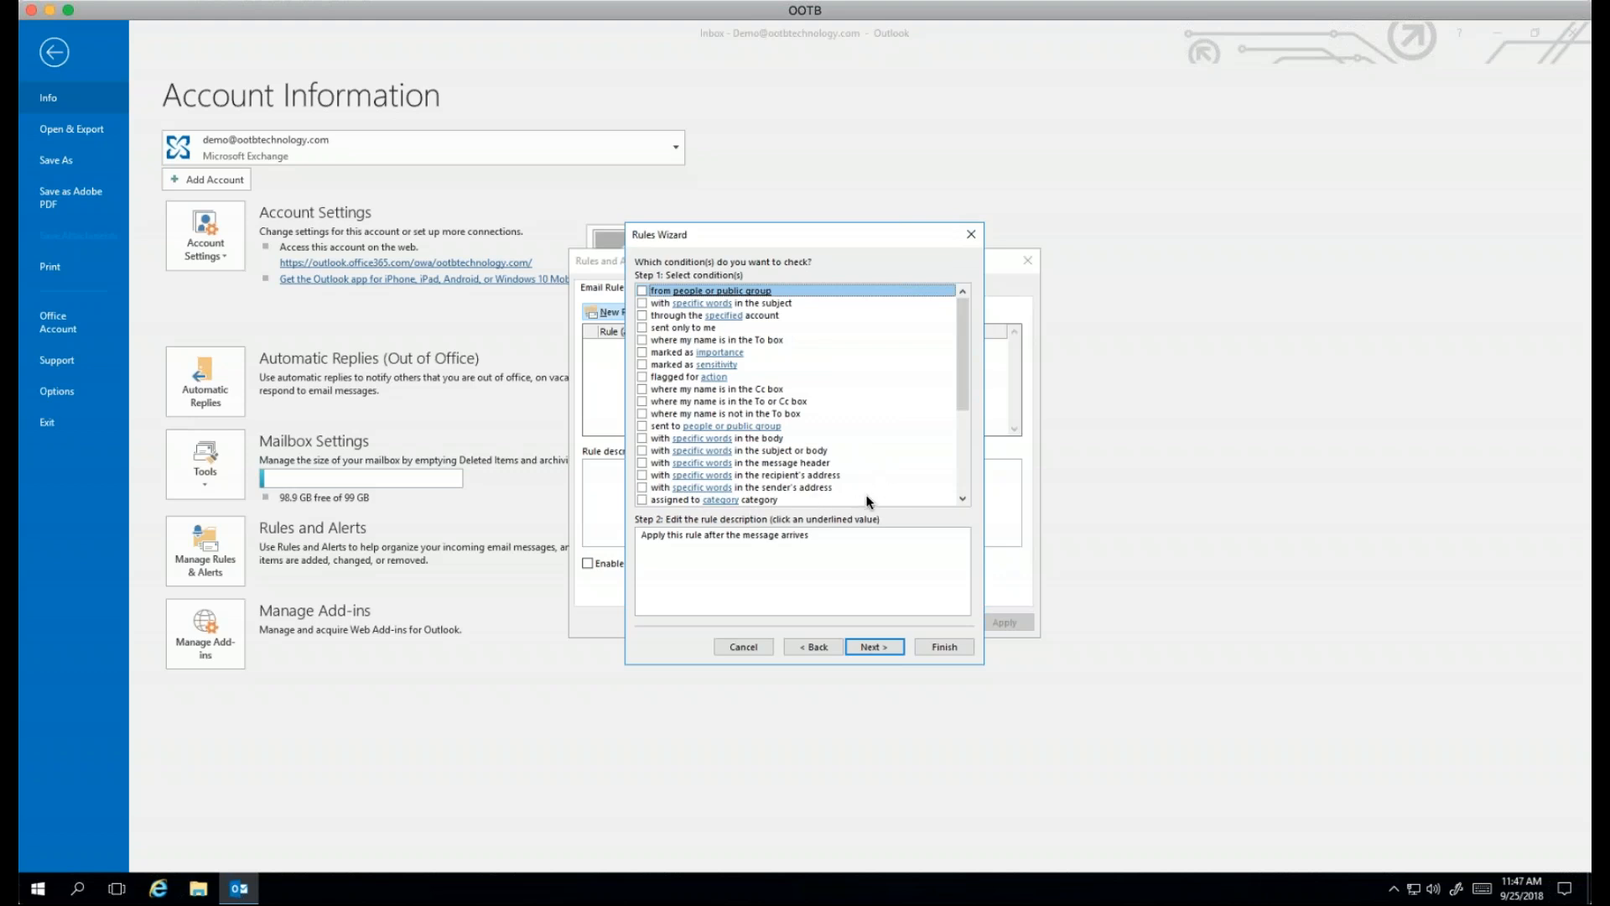
drag(963, 388, 964, 416)
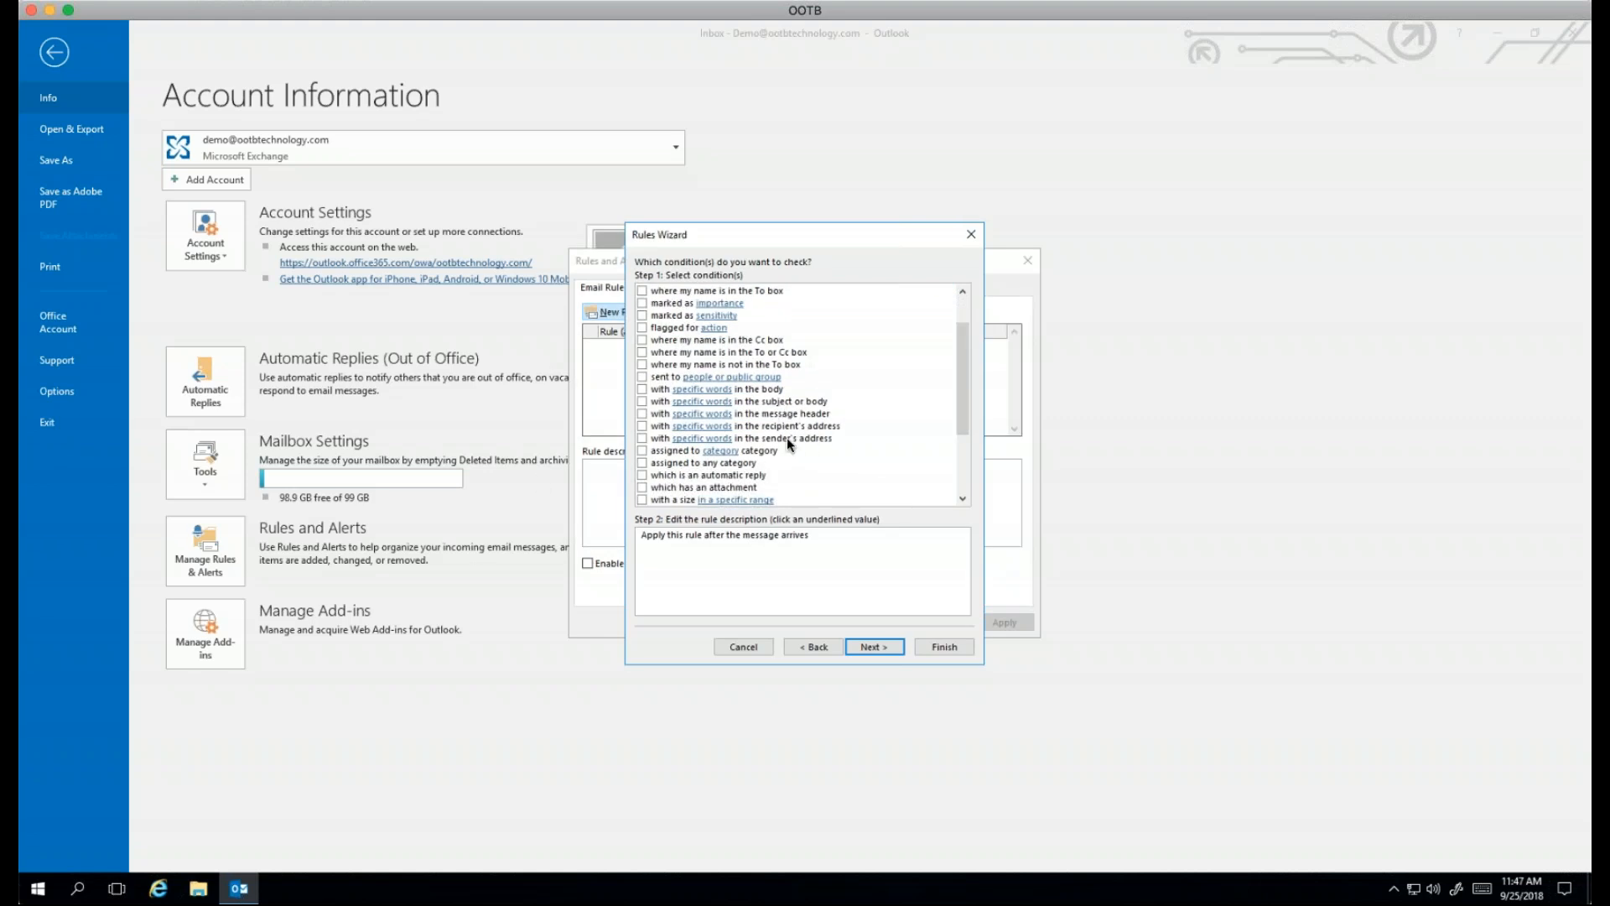
click(683, 428)
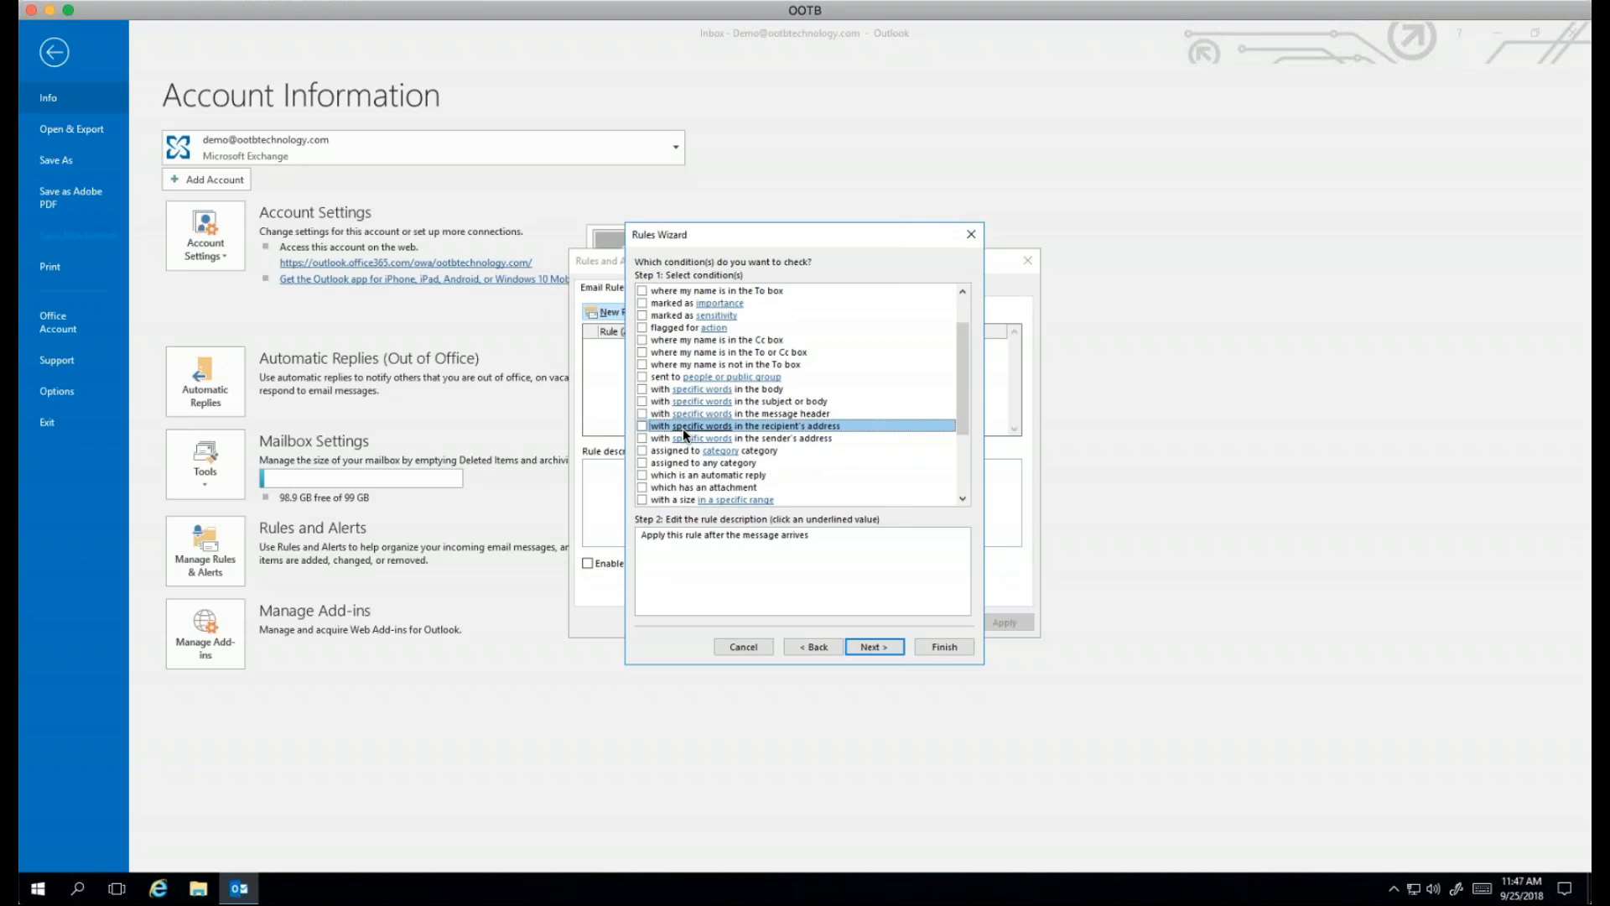
click(641, 426)
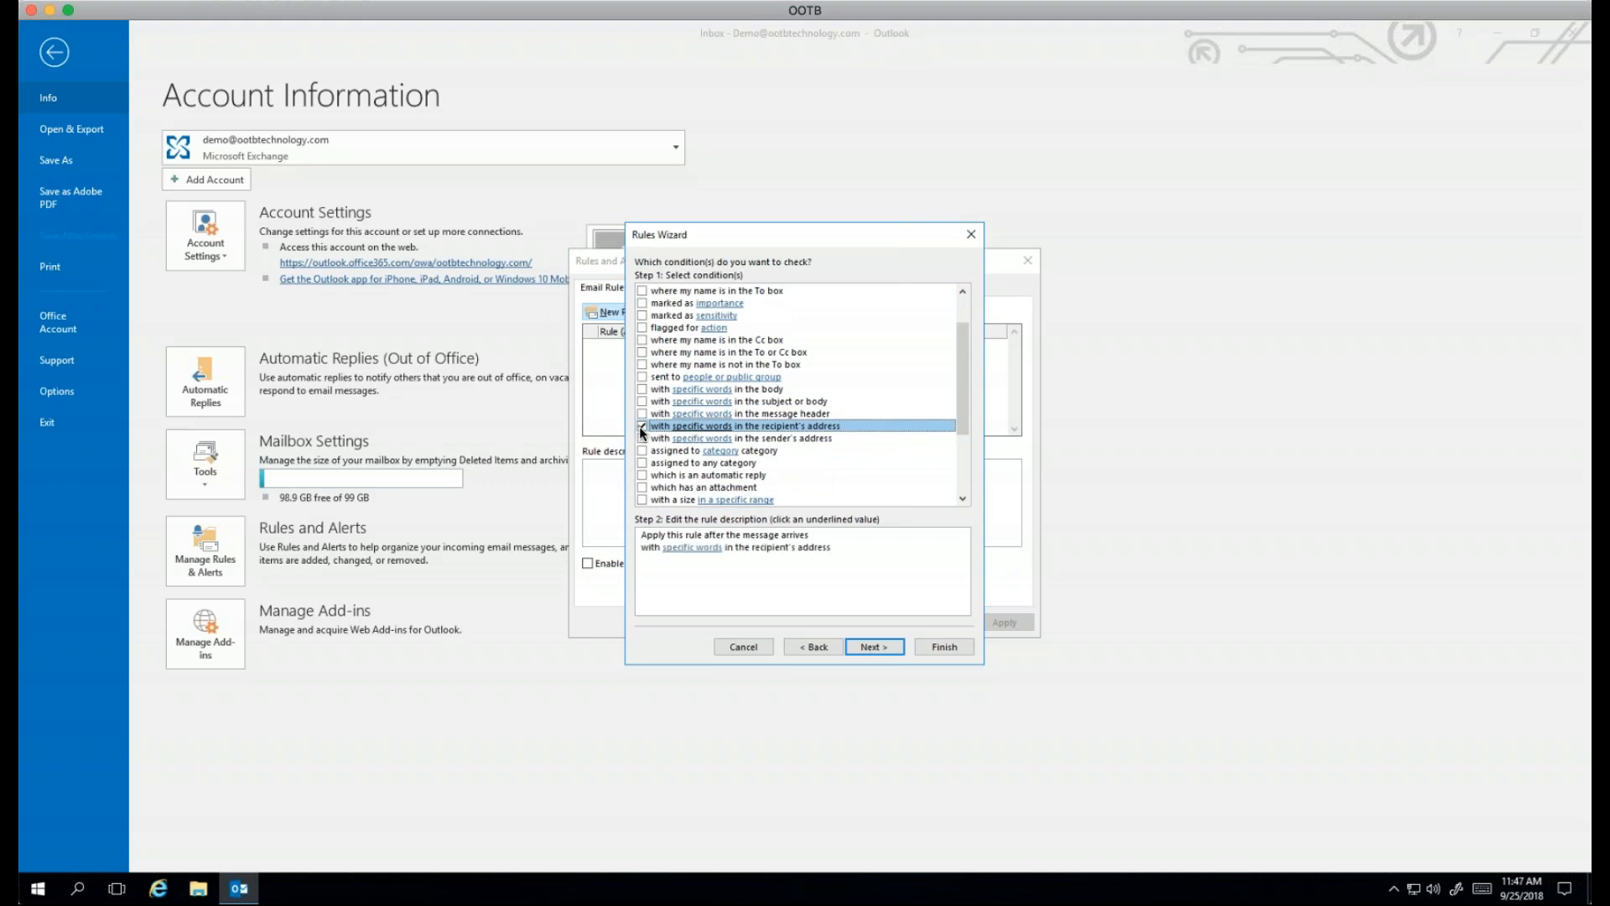
click(699, 547)
click(706, 410)
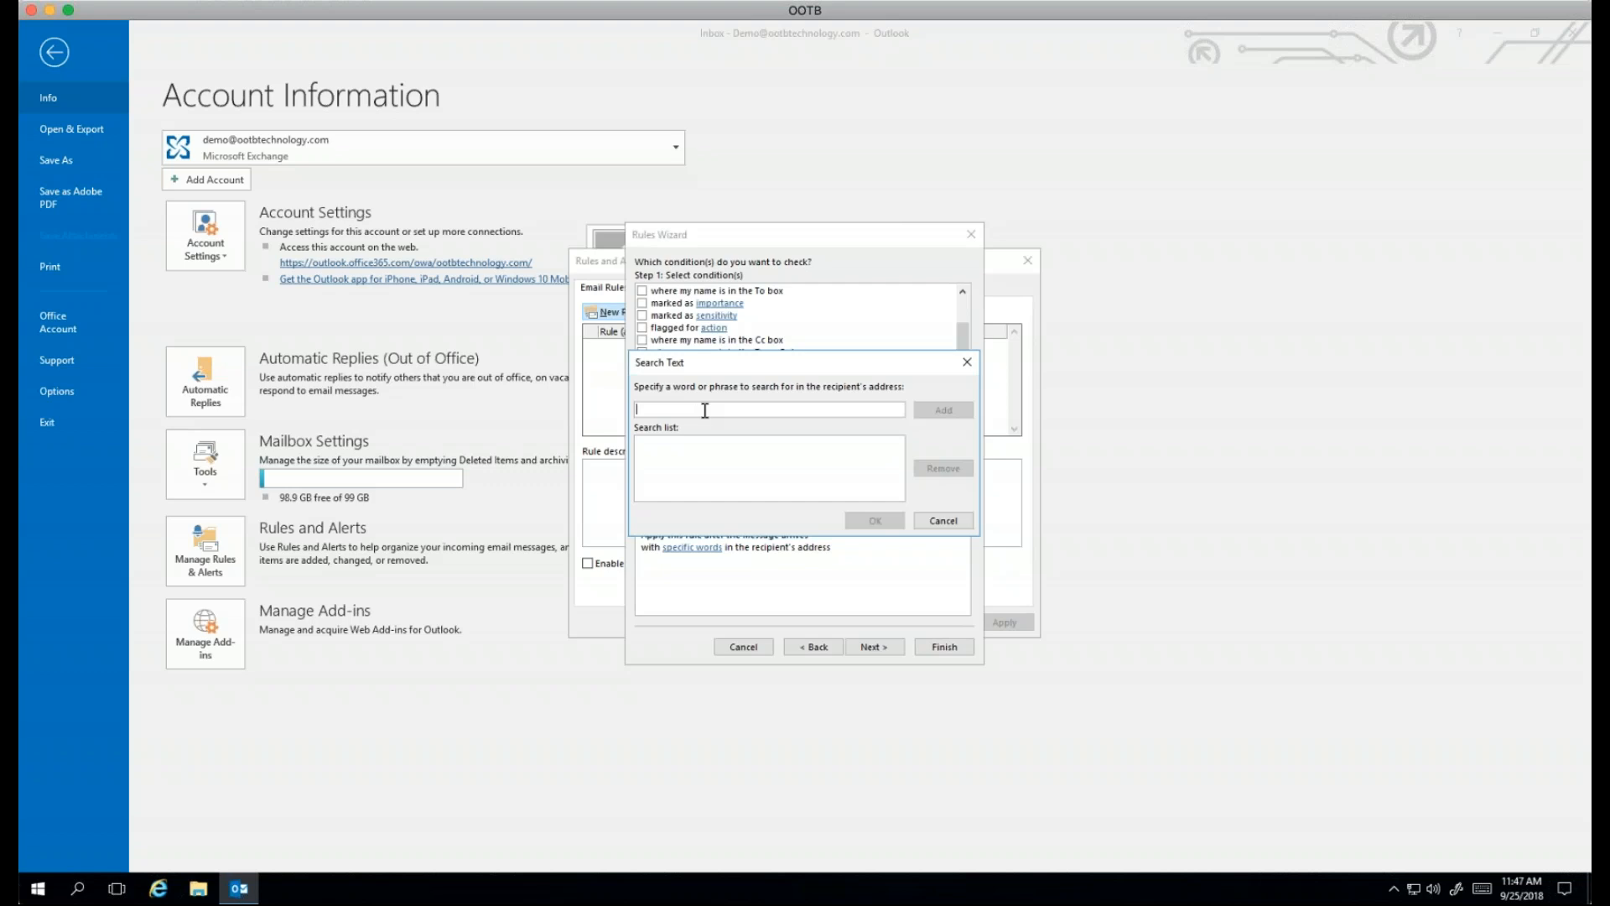
drag(719, 366, 708, 494)
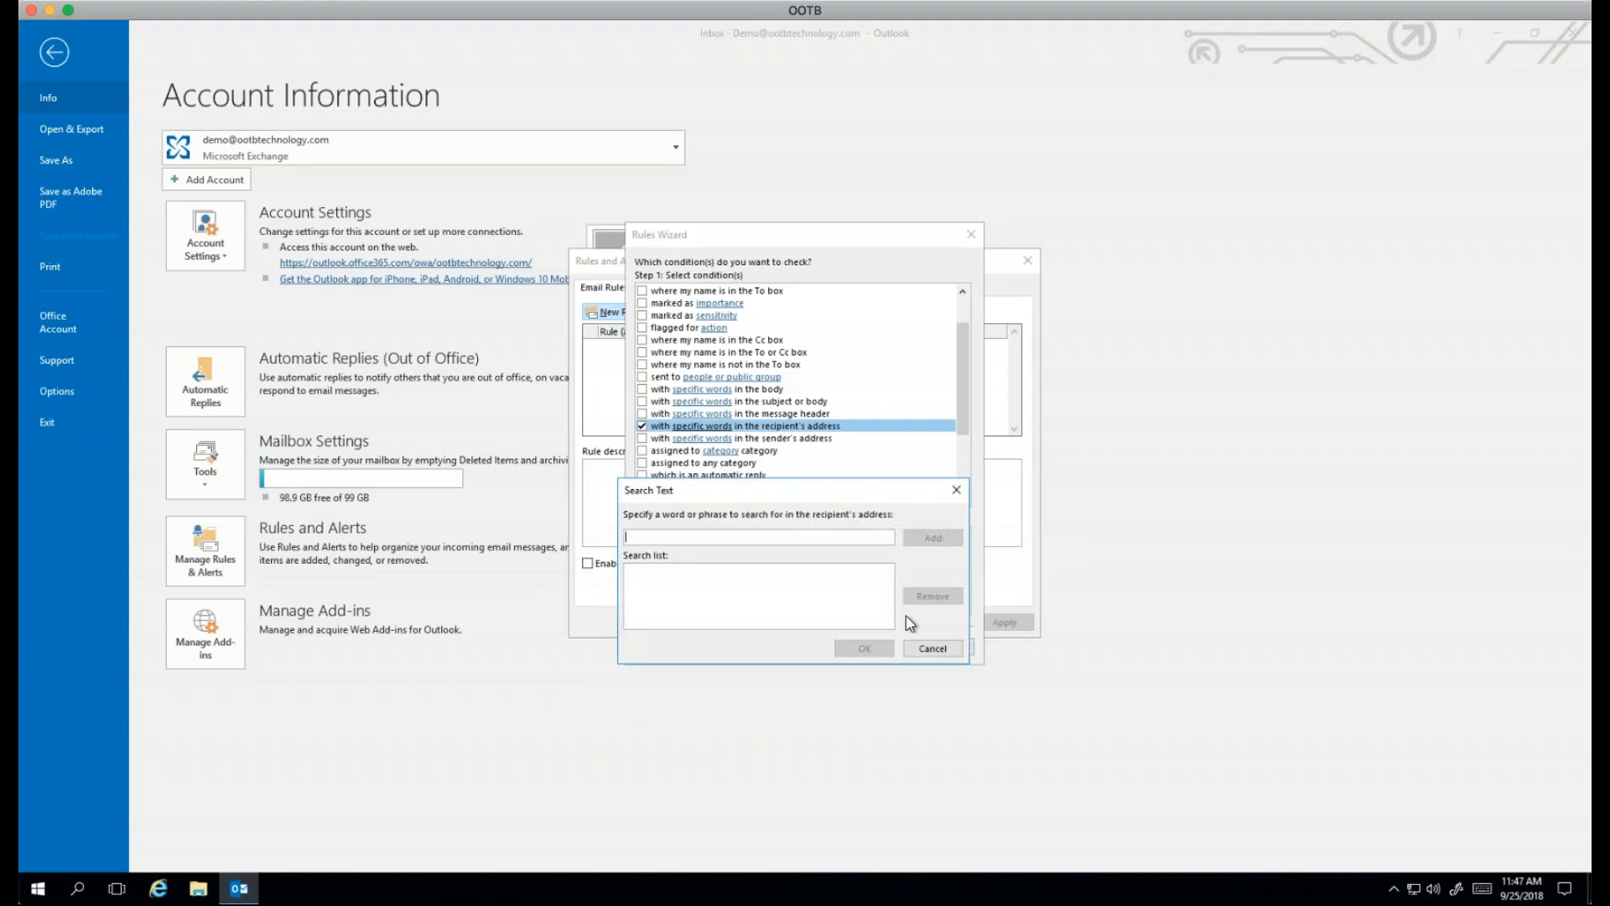
click(949, 537)
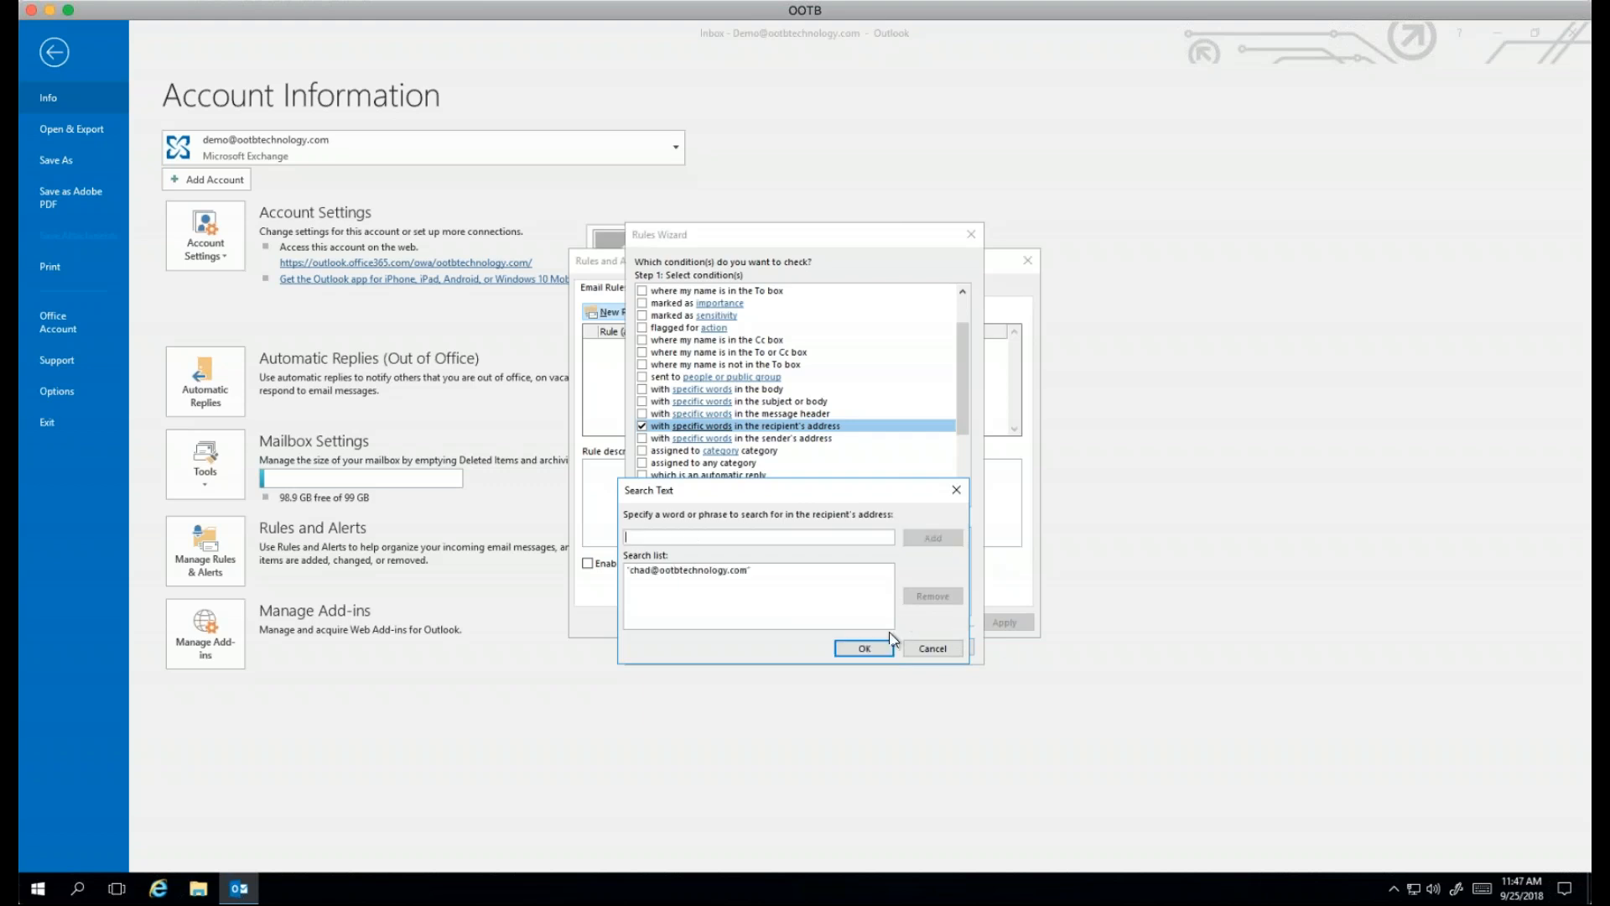
click(863, 649)
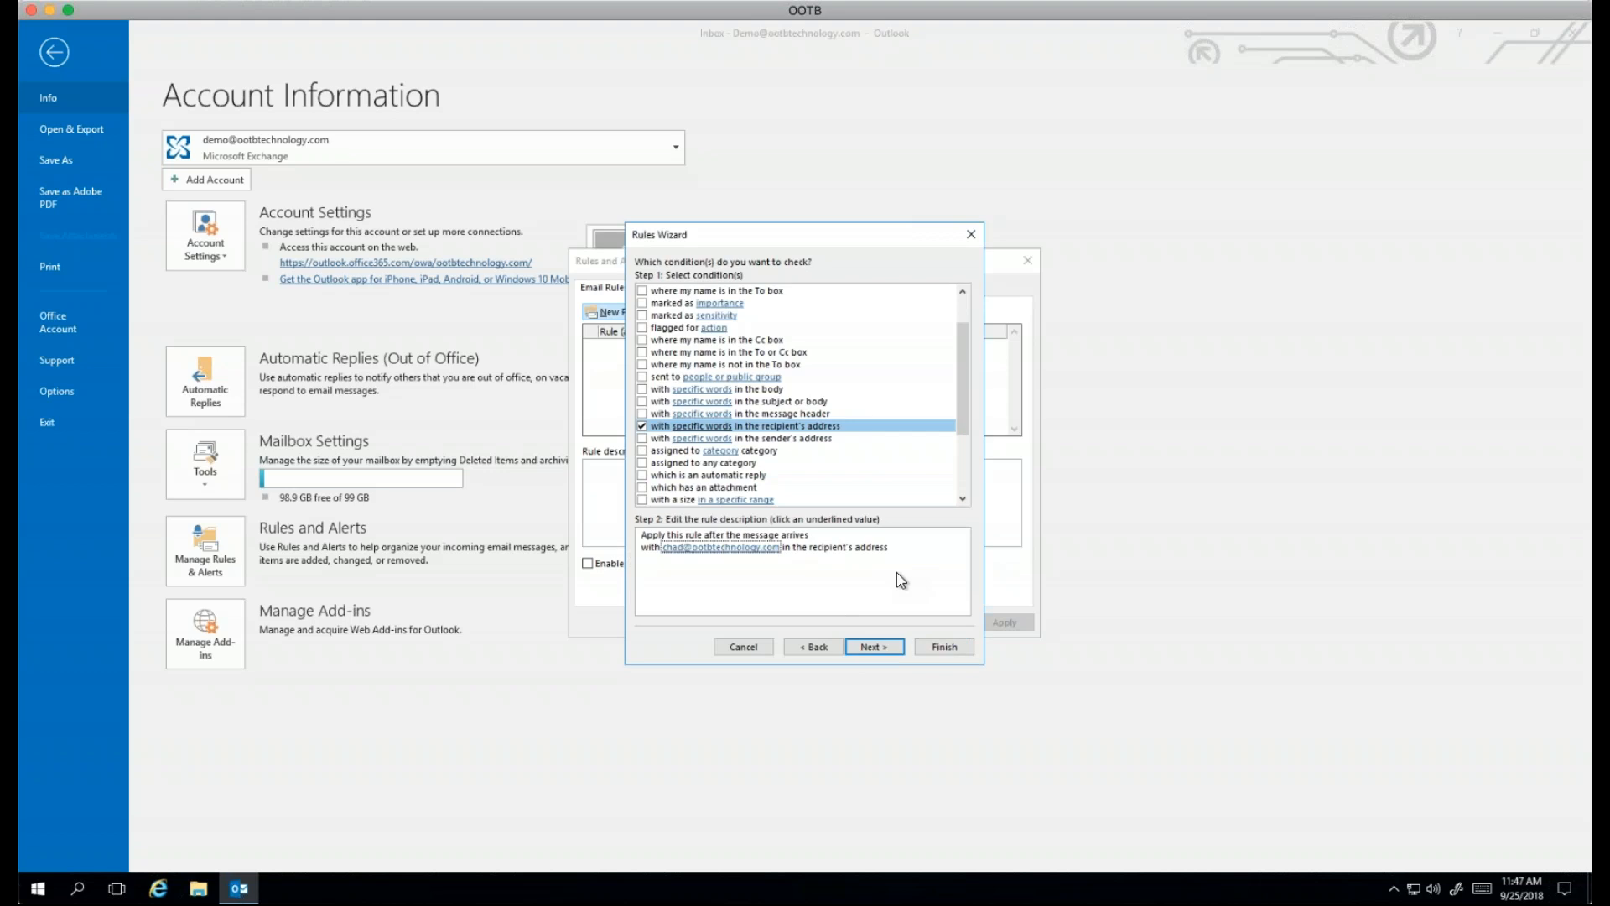
Step: Tick 'move it to the specified folder' and choose Archive as the destination folder
click(865, 652)
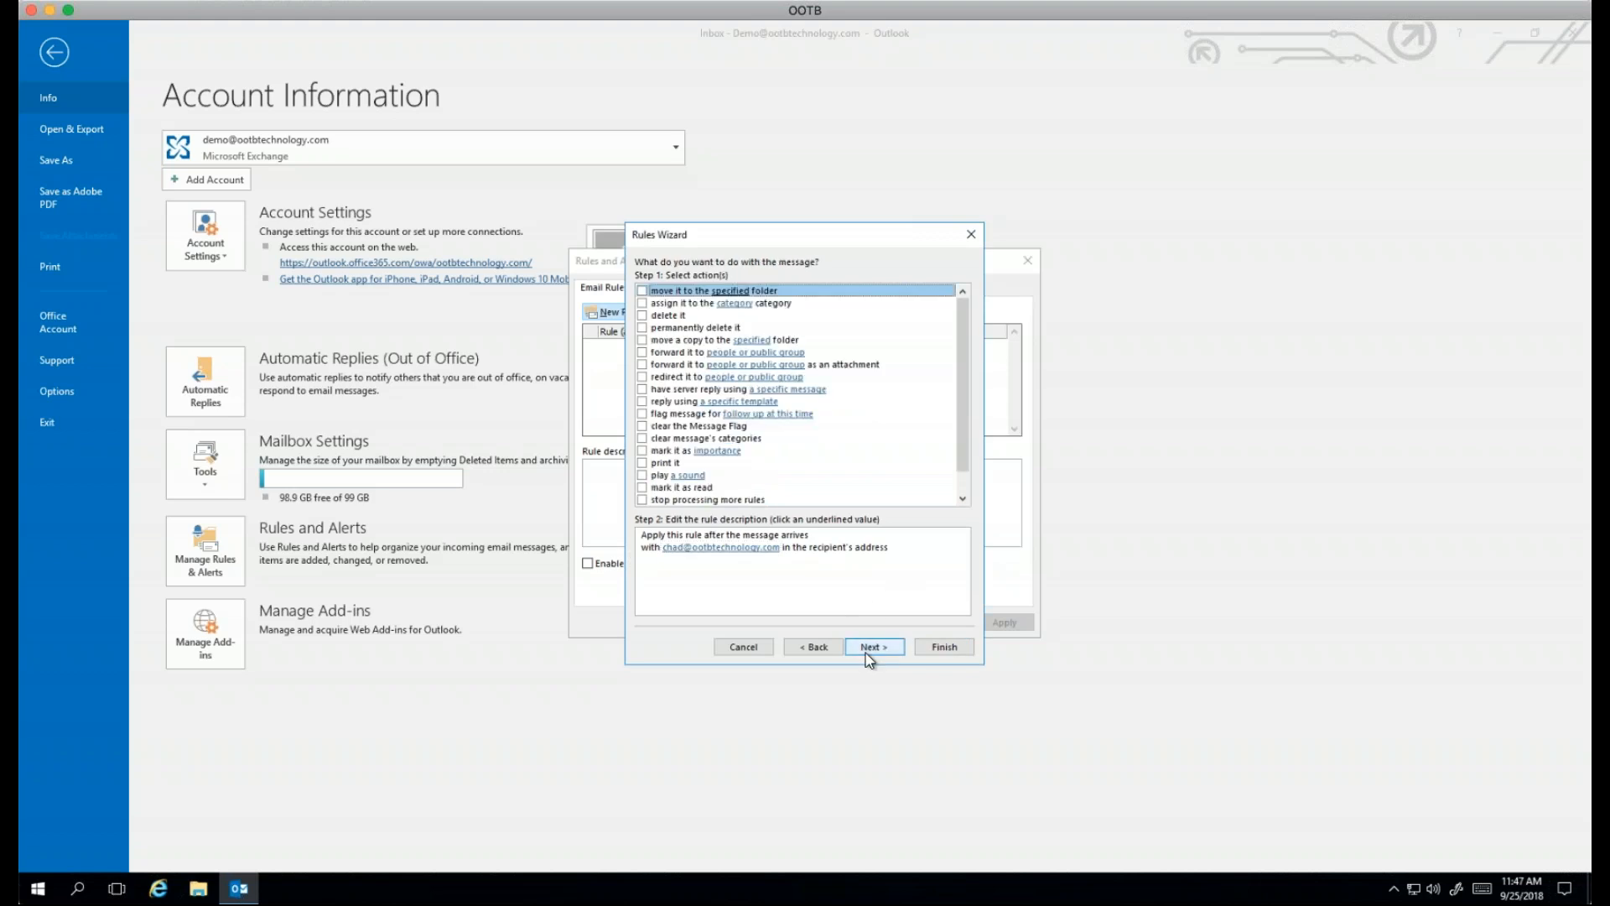
click(643, 291)
click(721, 559)
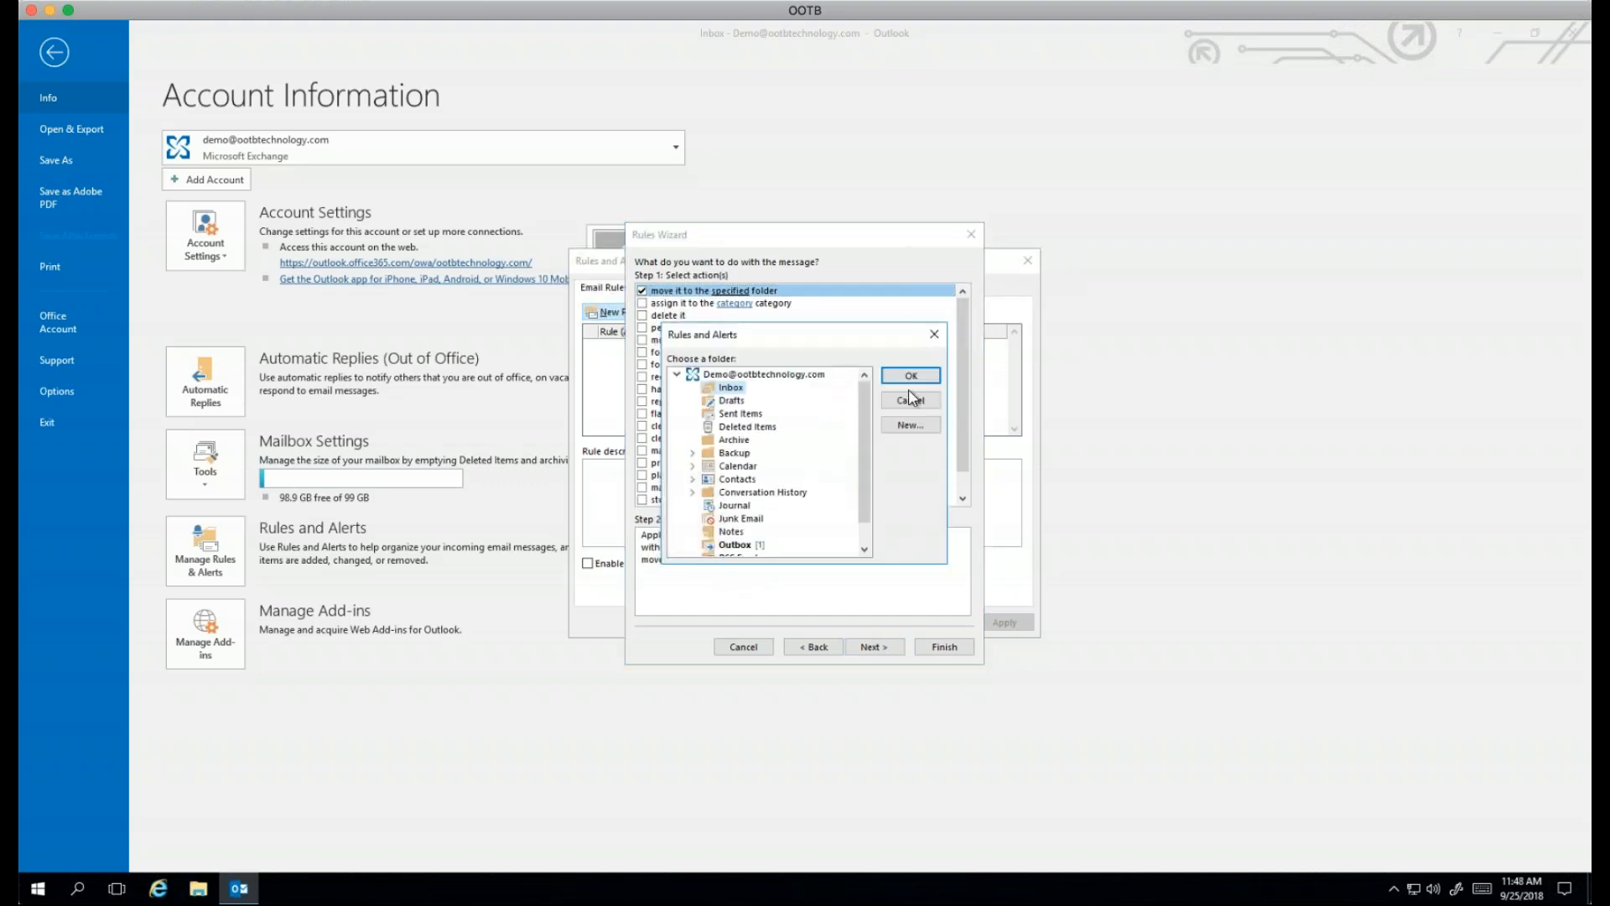
click(727, 440)
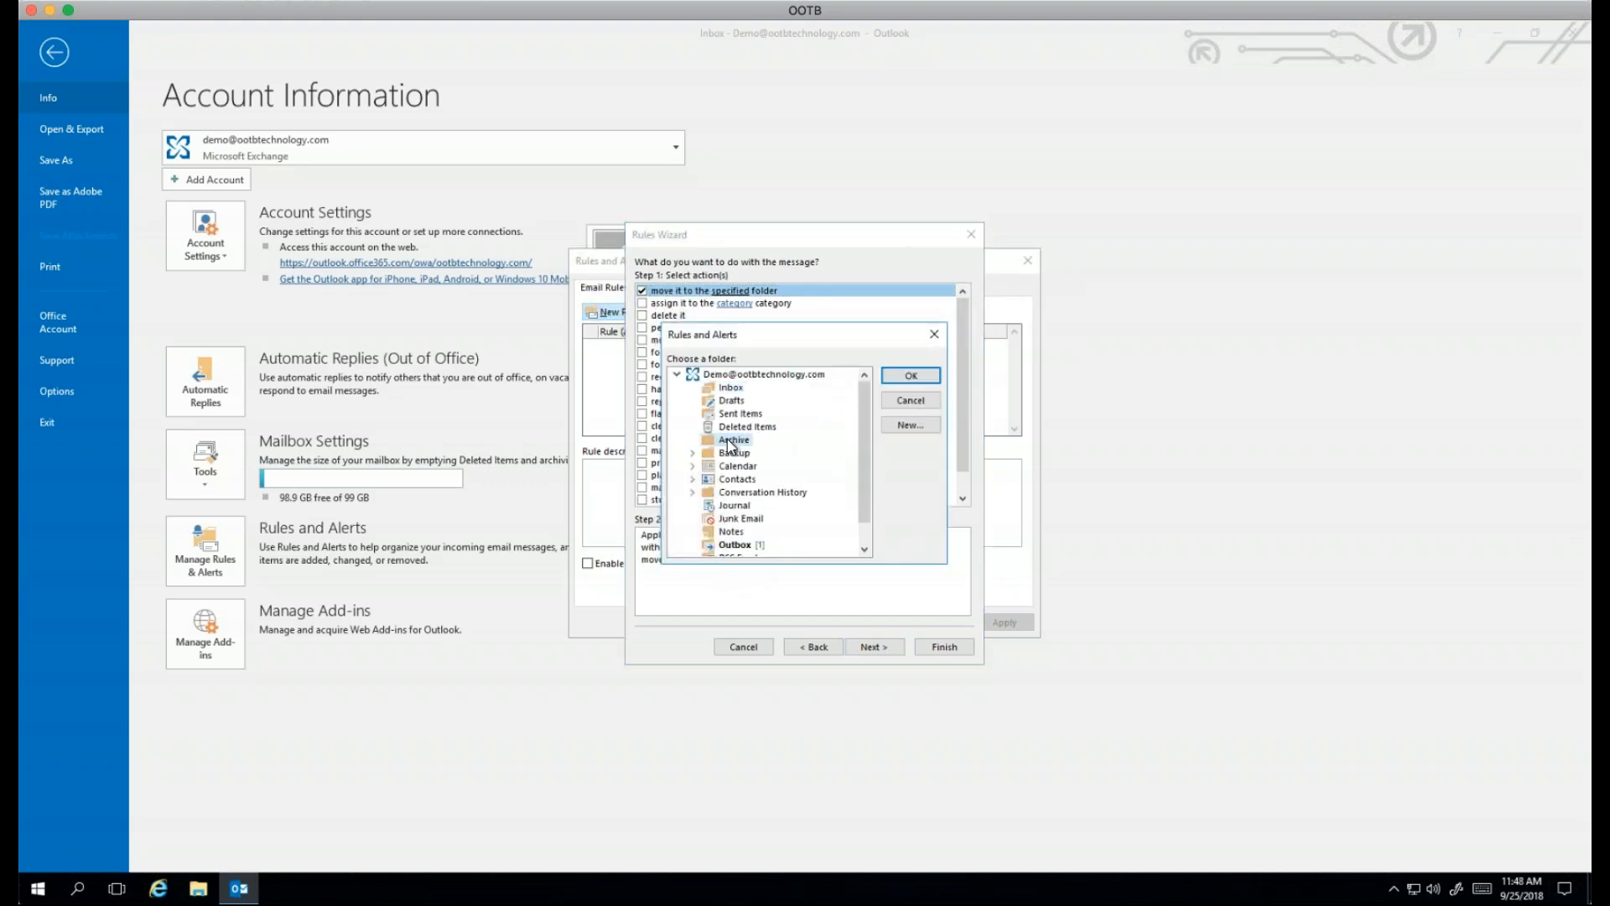
click(915, 376)
click(881, 645)
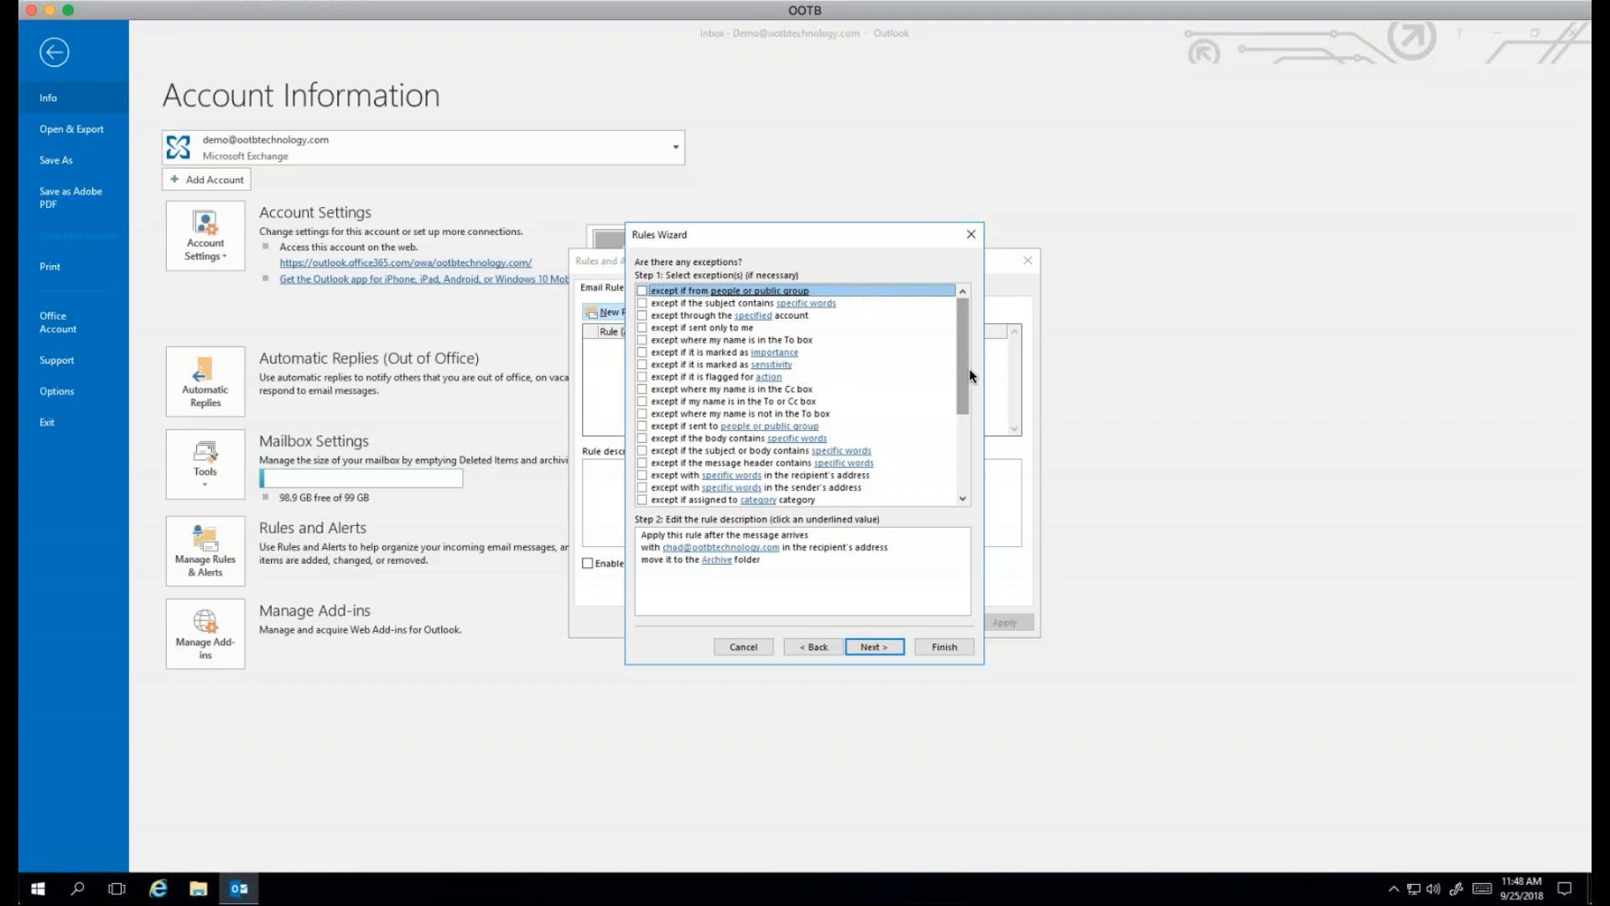
Step: Add the exception 'except if assigned to category', selecting the contact's colour category
scroll(963, 370, down, 1)
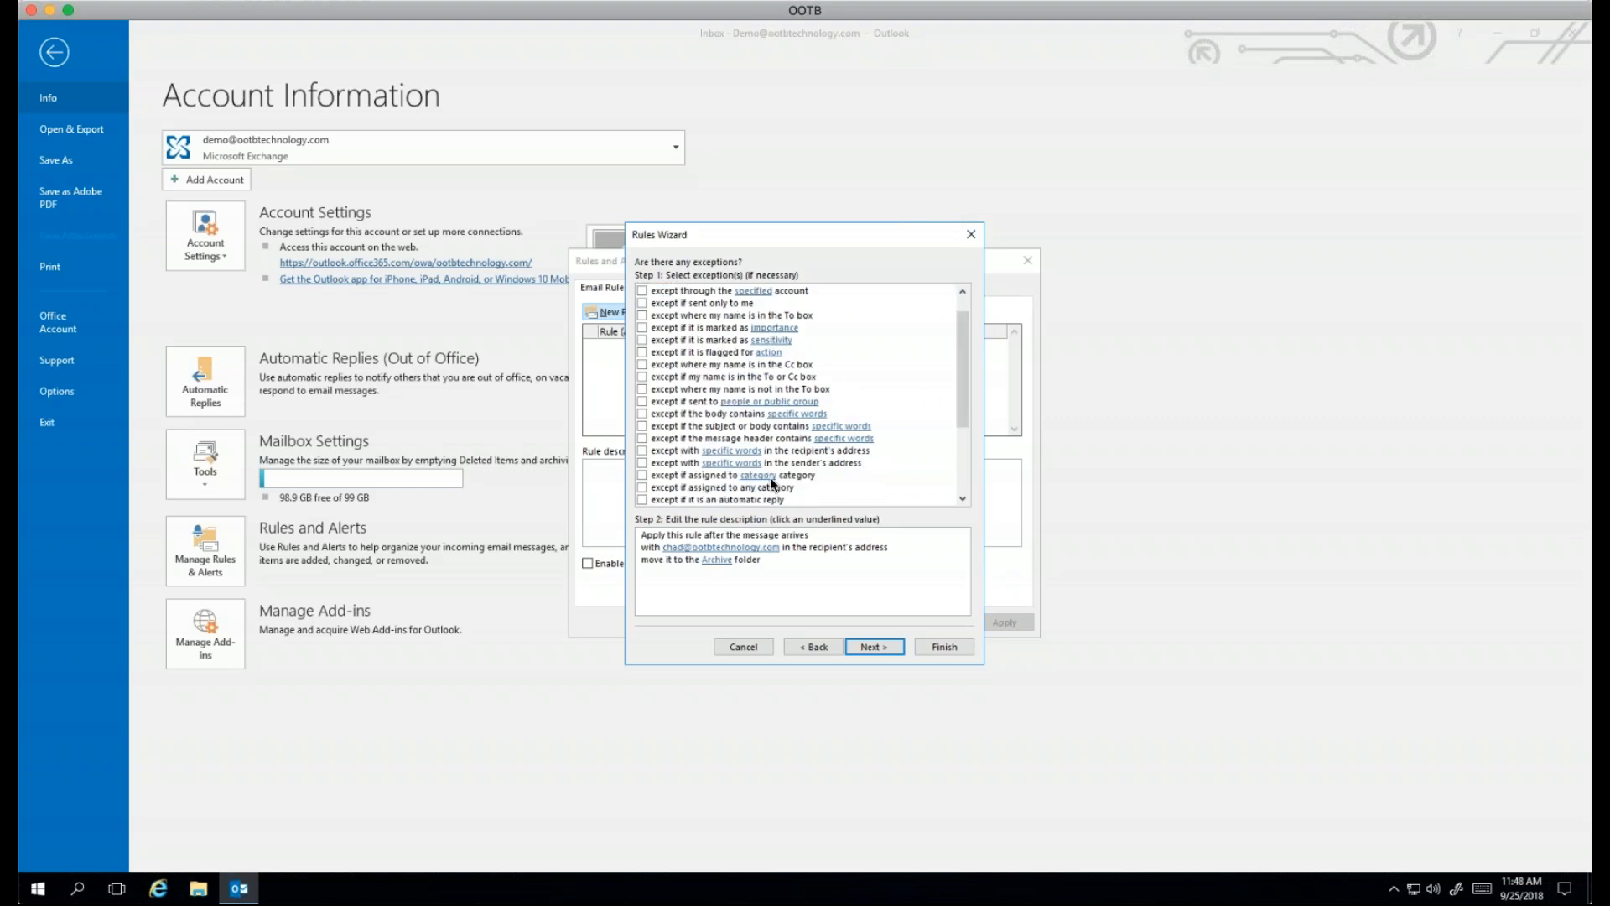
click(642, 475)
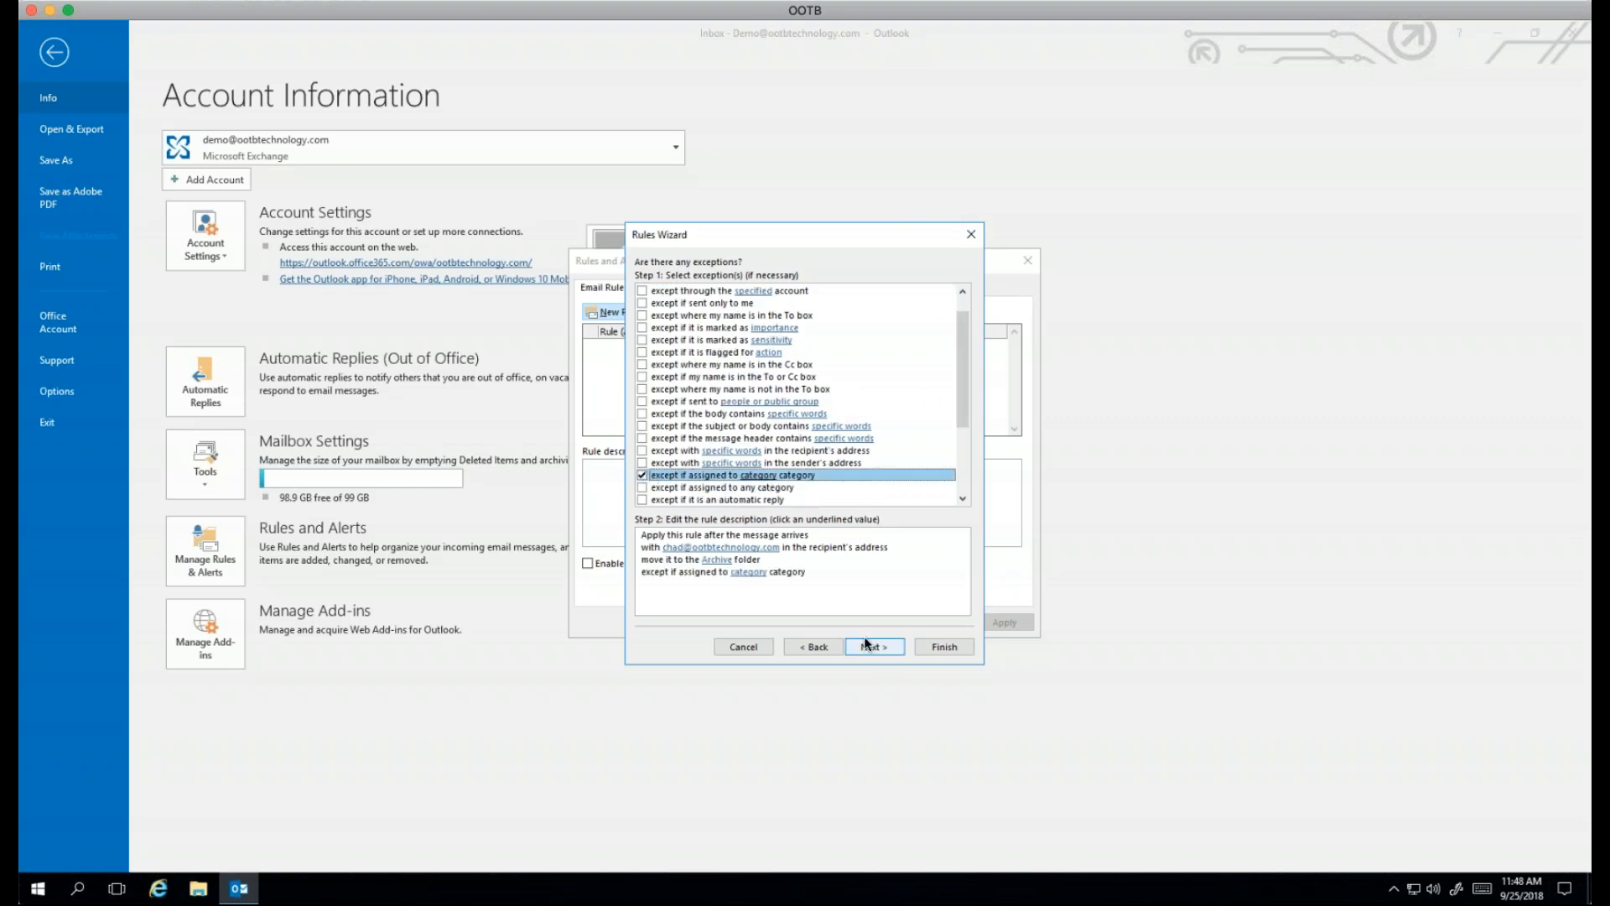
click(745, 574)
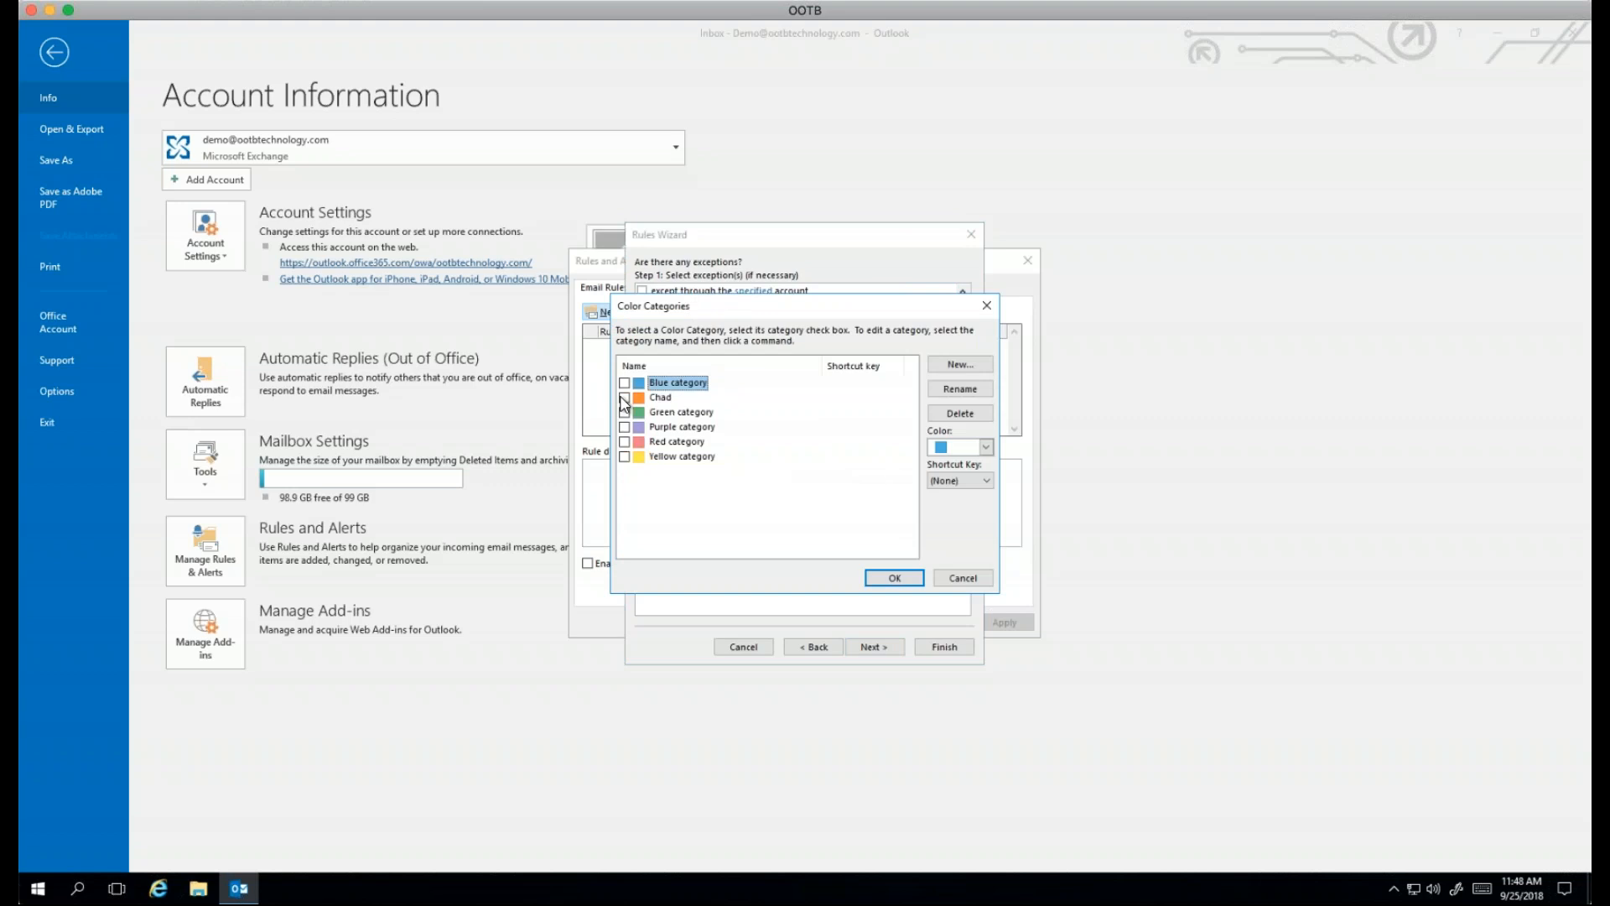
click(624, 398)
click(894, 578)
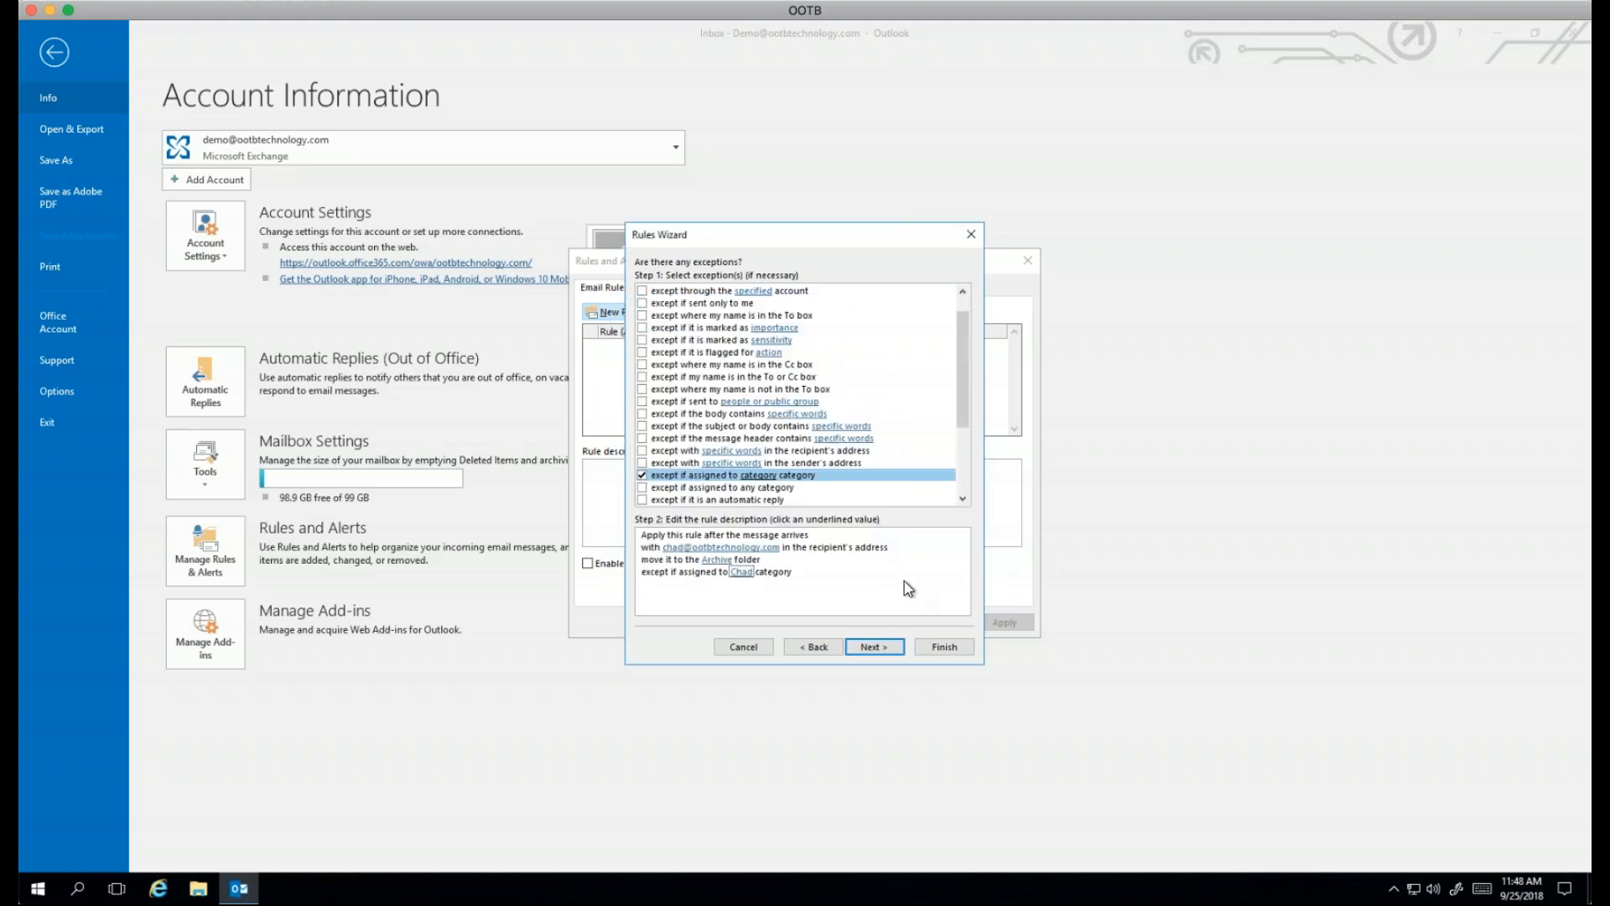
click(875, 648)
click(723, 510)
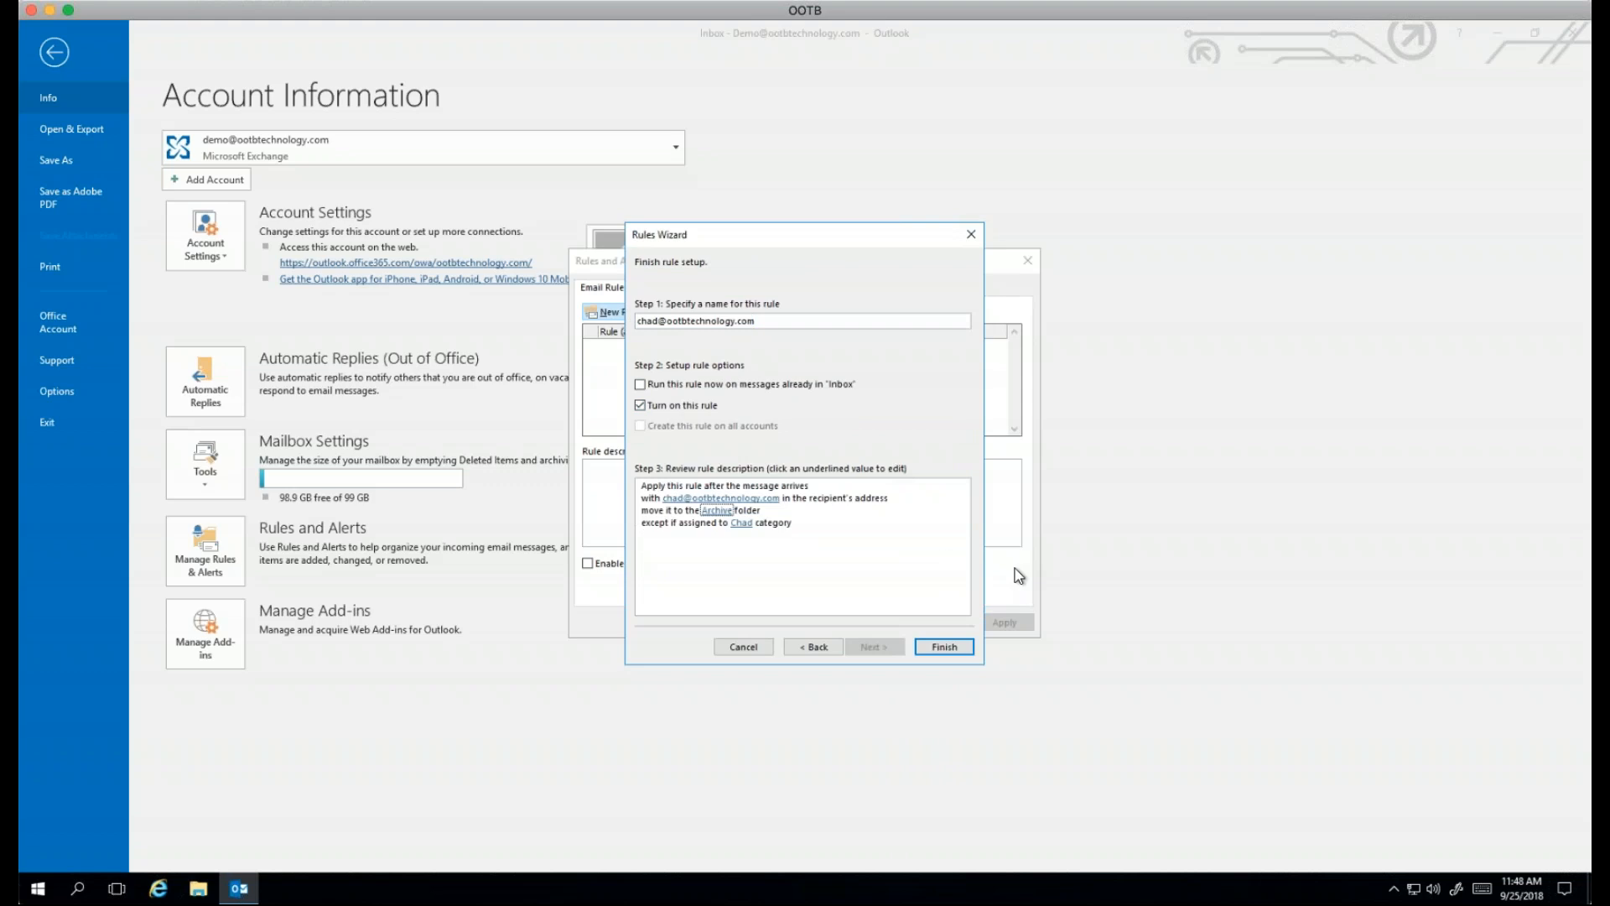
Step: Finish the Rules Wizard and accept the client-only rule warning
click(944, 647)
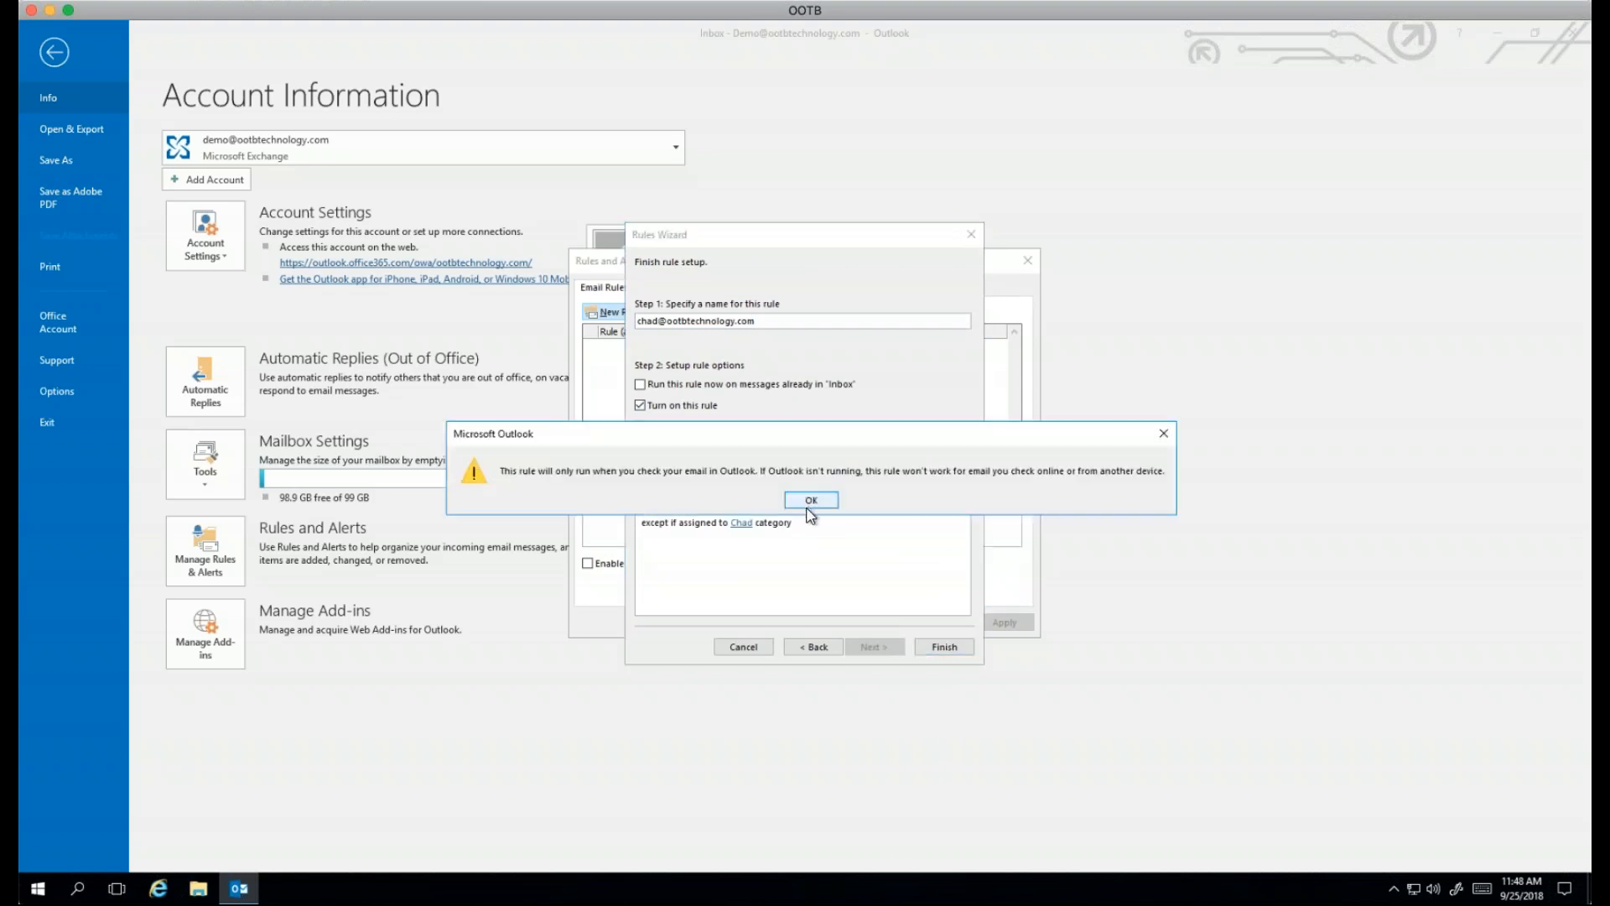
click(810, 501)
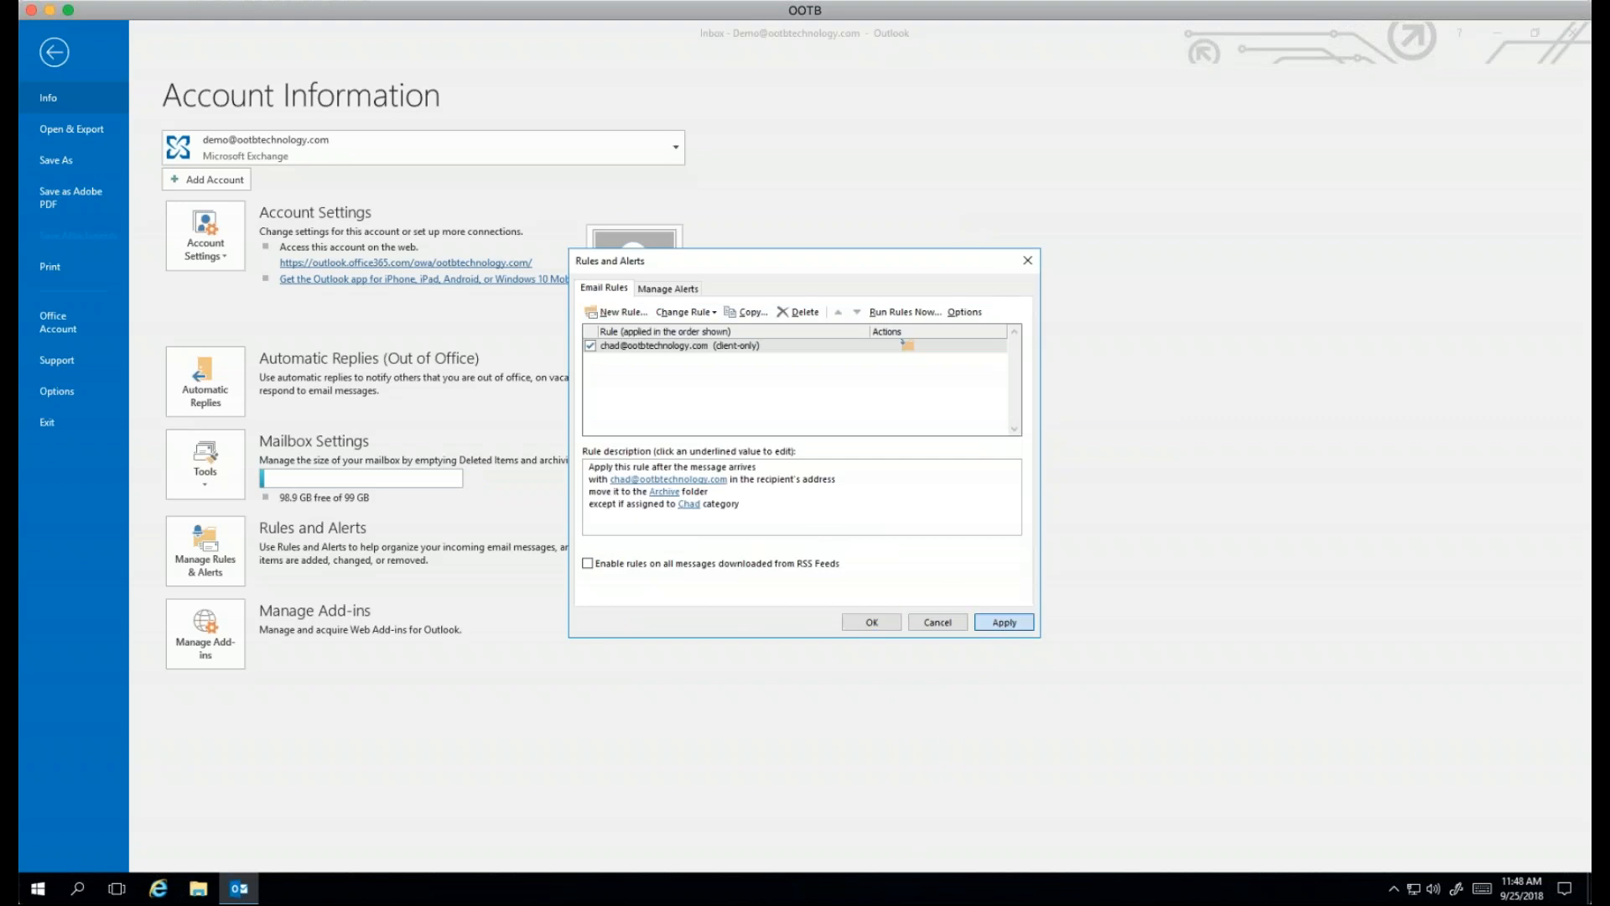
Step: Apply the new rule in Rules and Alerts, then close the dialog with Cancel
click(1003, 621)
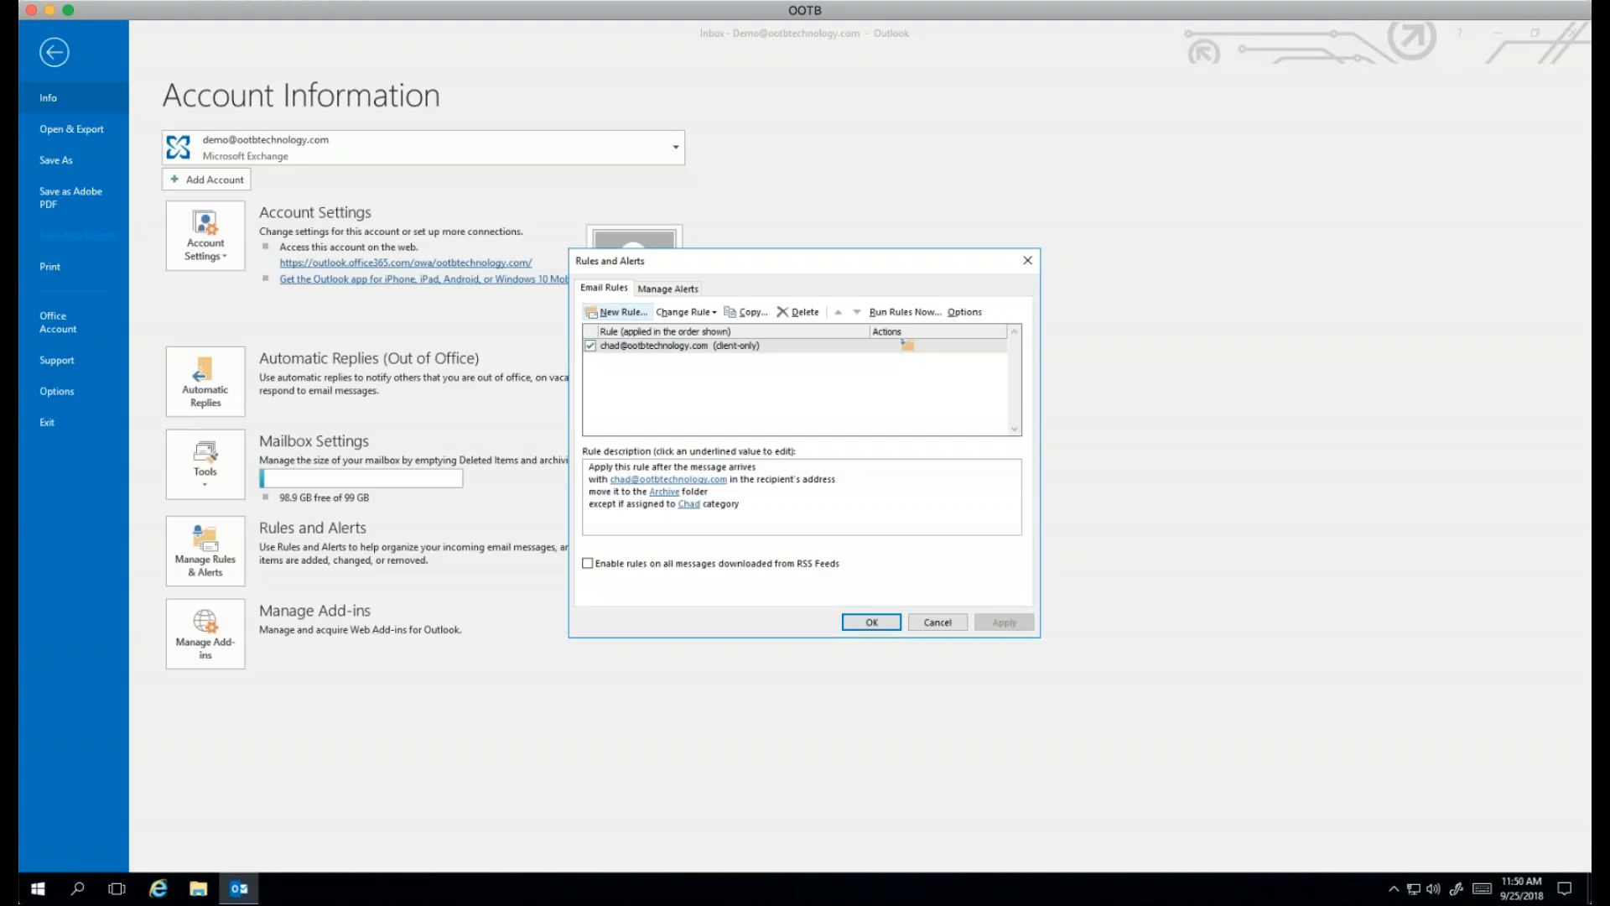
click(938, 621)
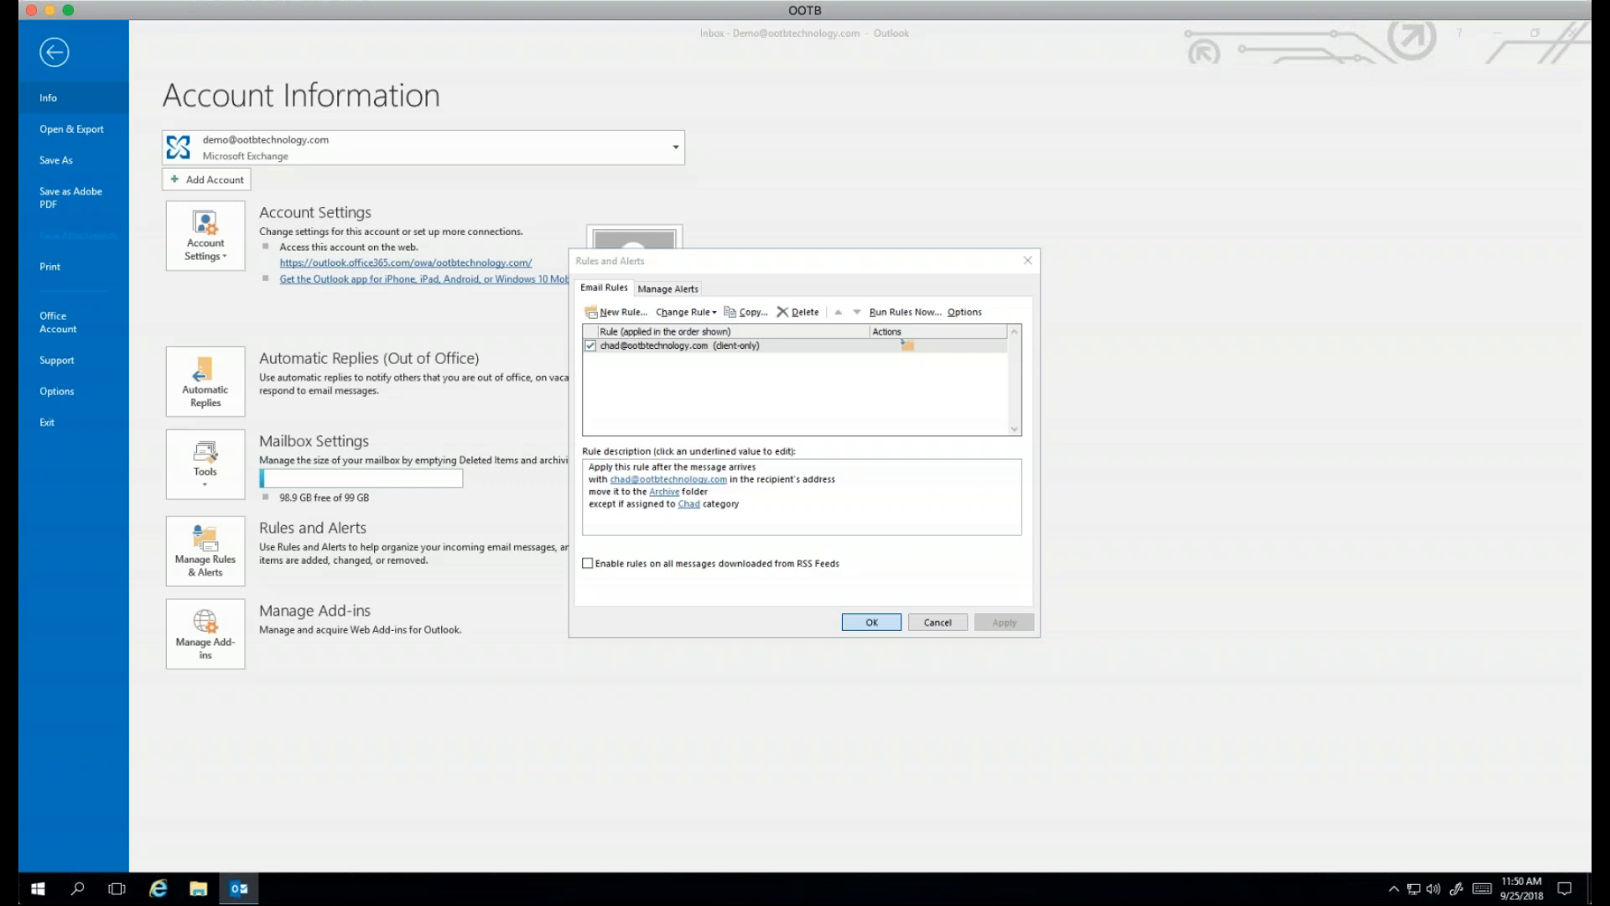
click(53, 52)
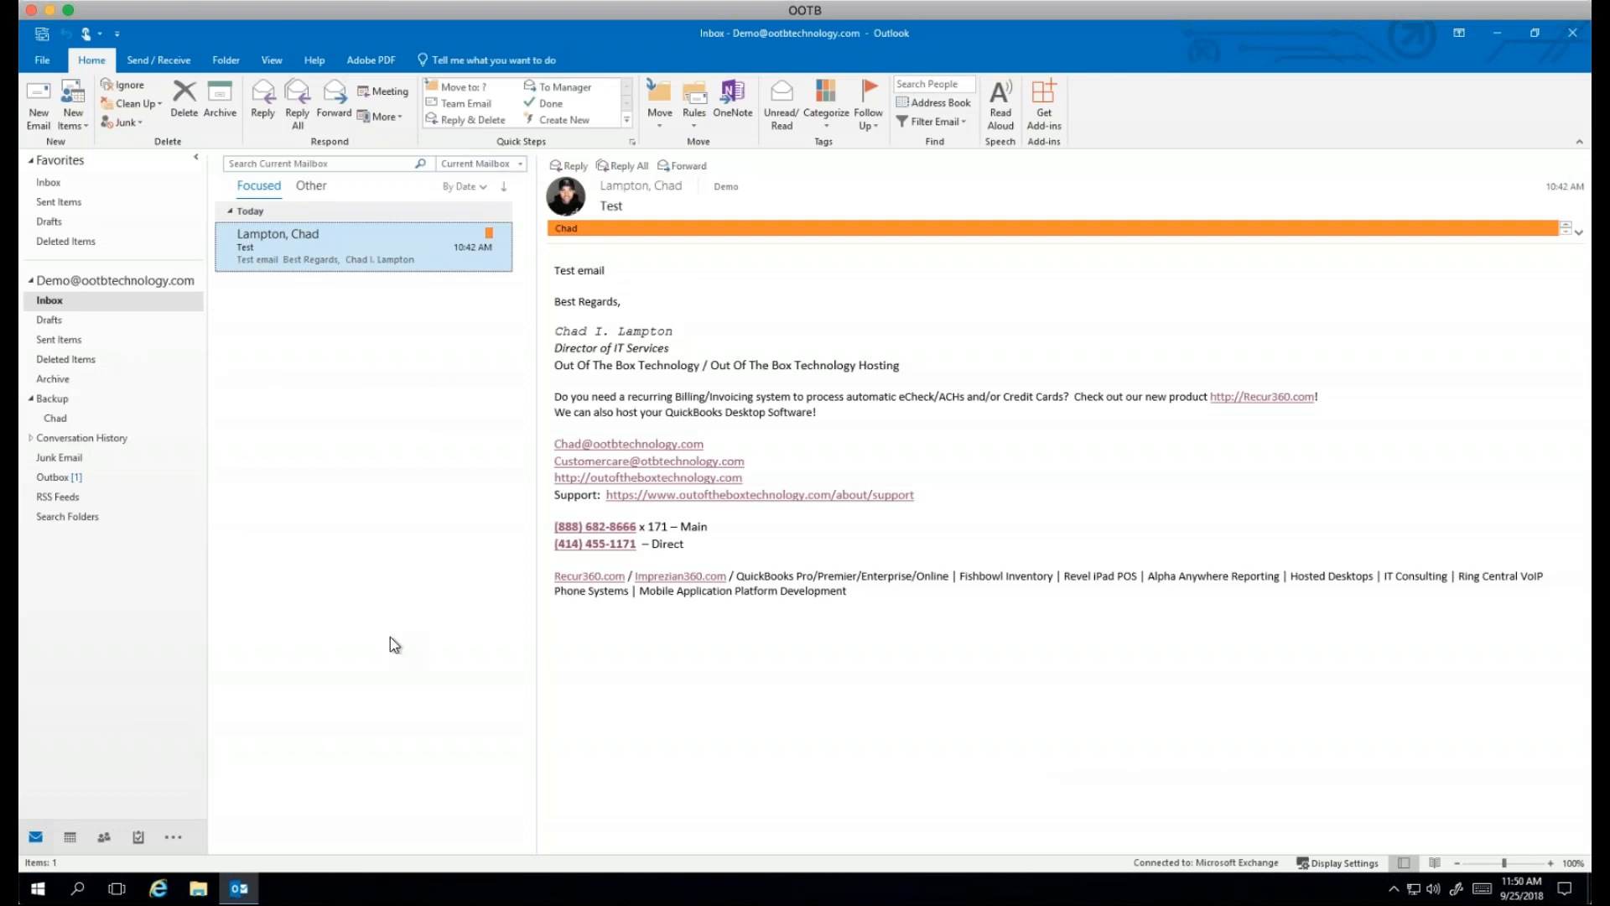
click(104, 836)
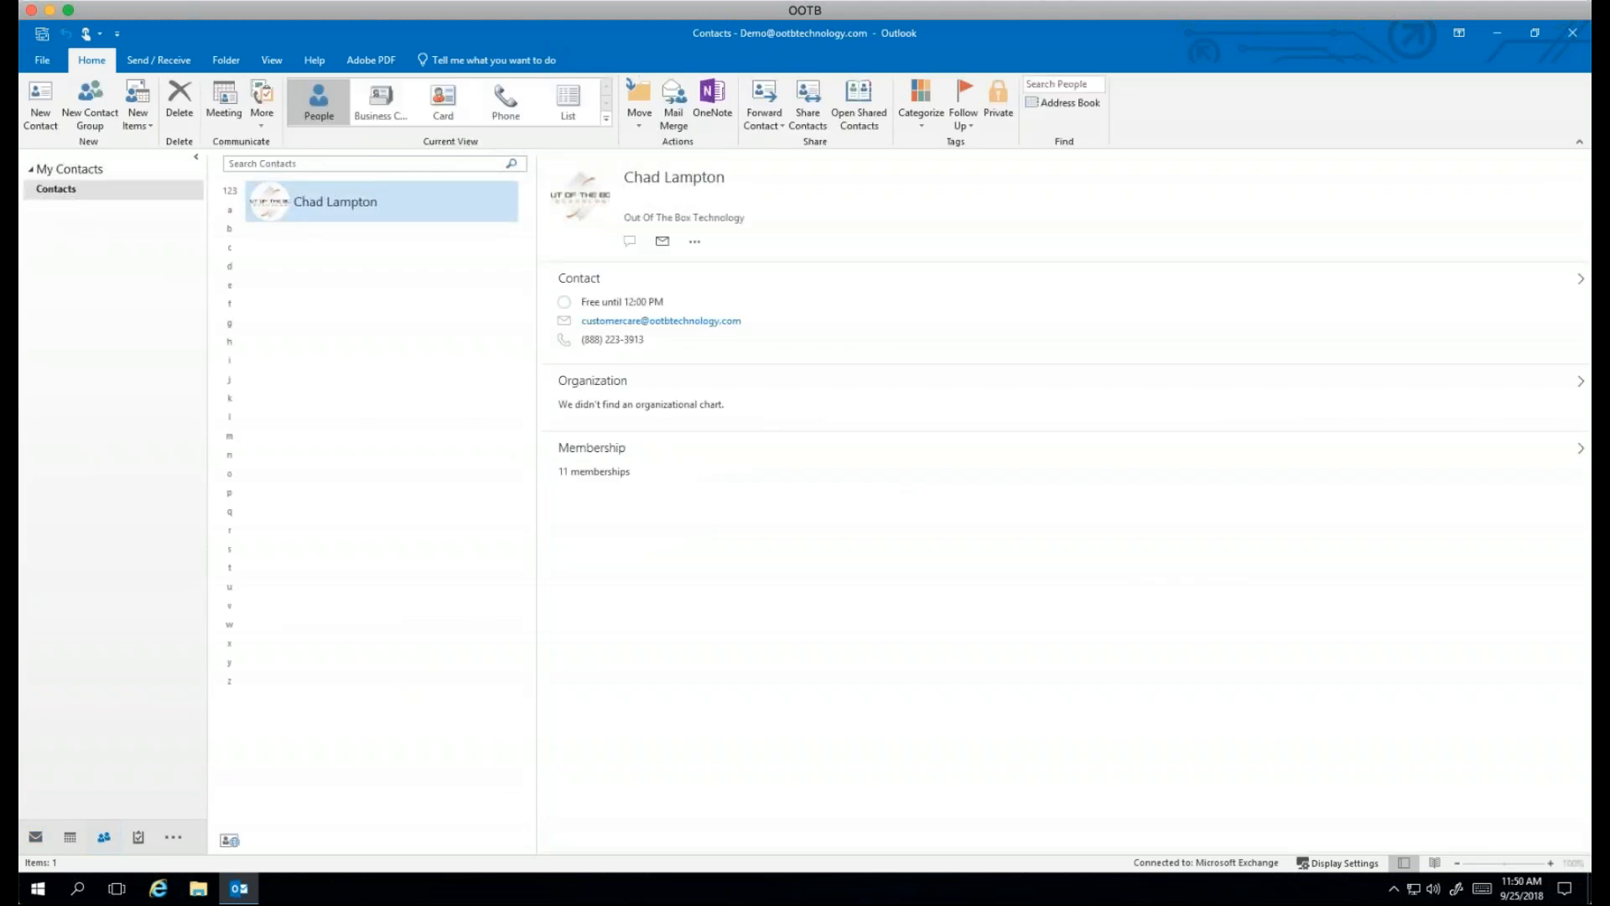
click(90, 104)
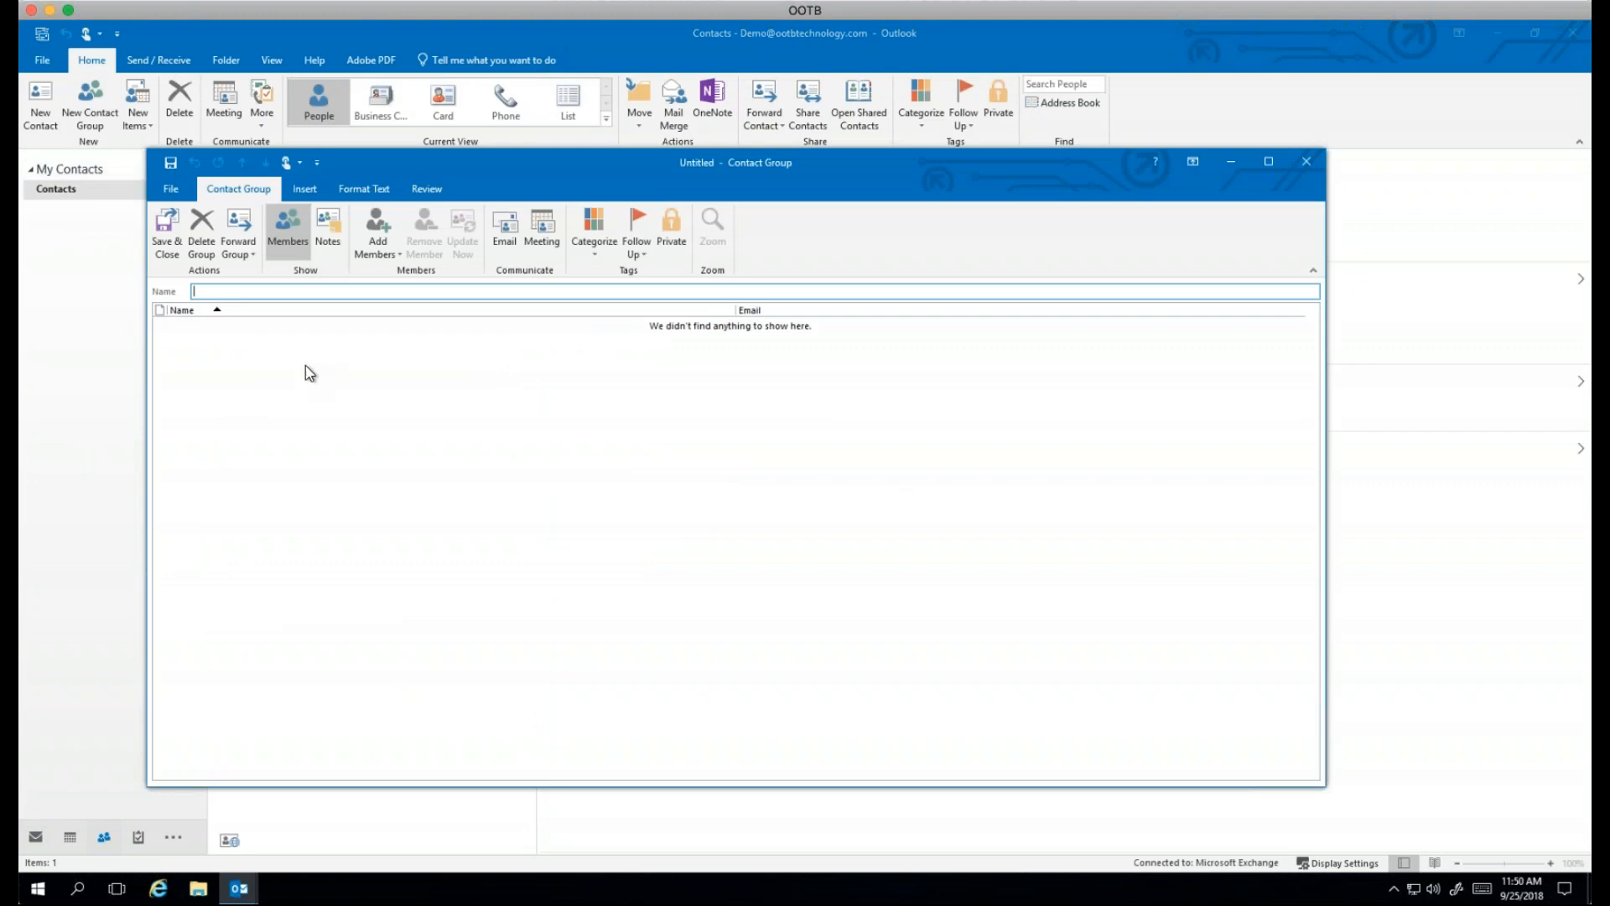
click(1306, 161)
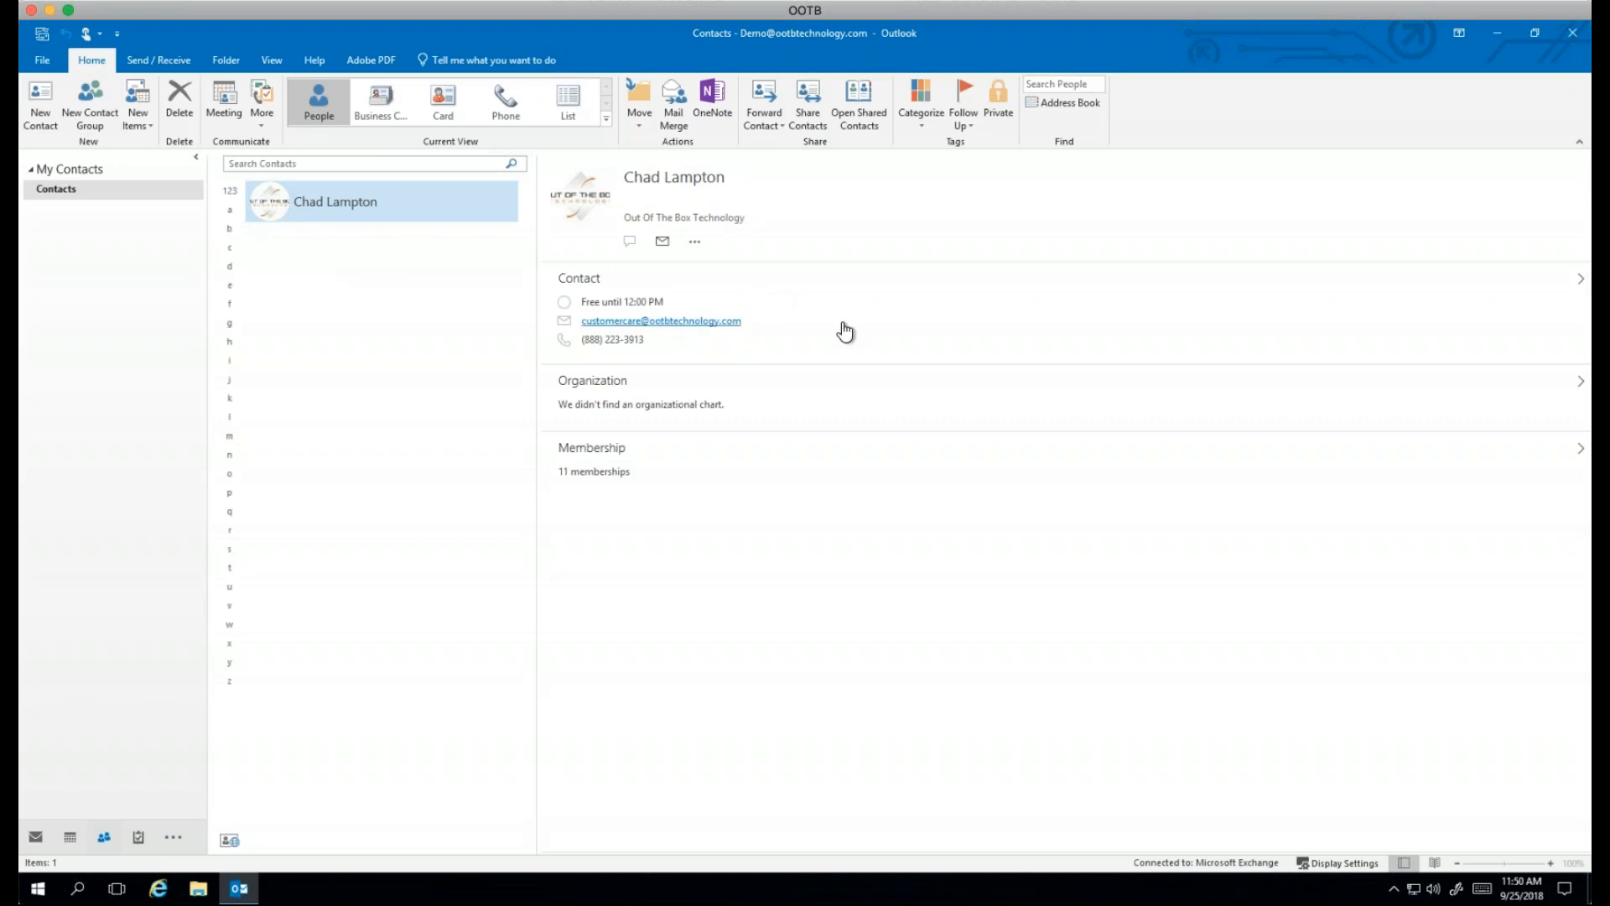
Step: Create a contact with the person's first name, a title set via Full Name, and their work e-mail
click(41, 105)
text(Jennifer)
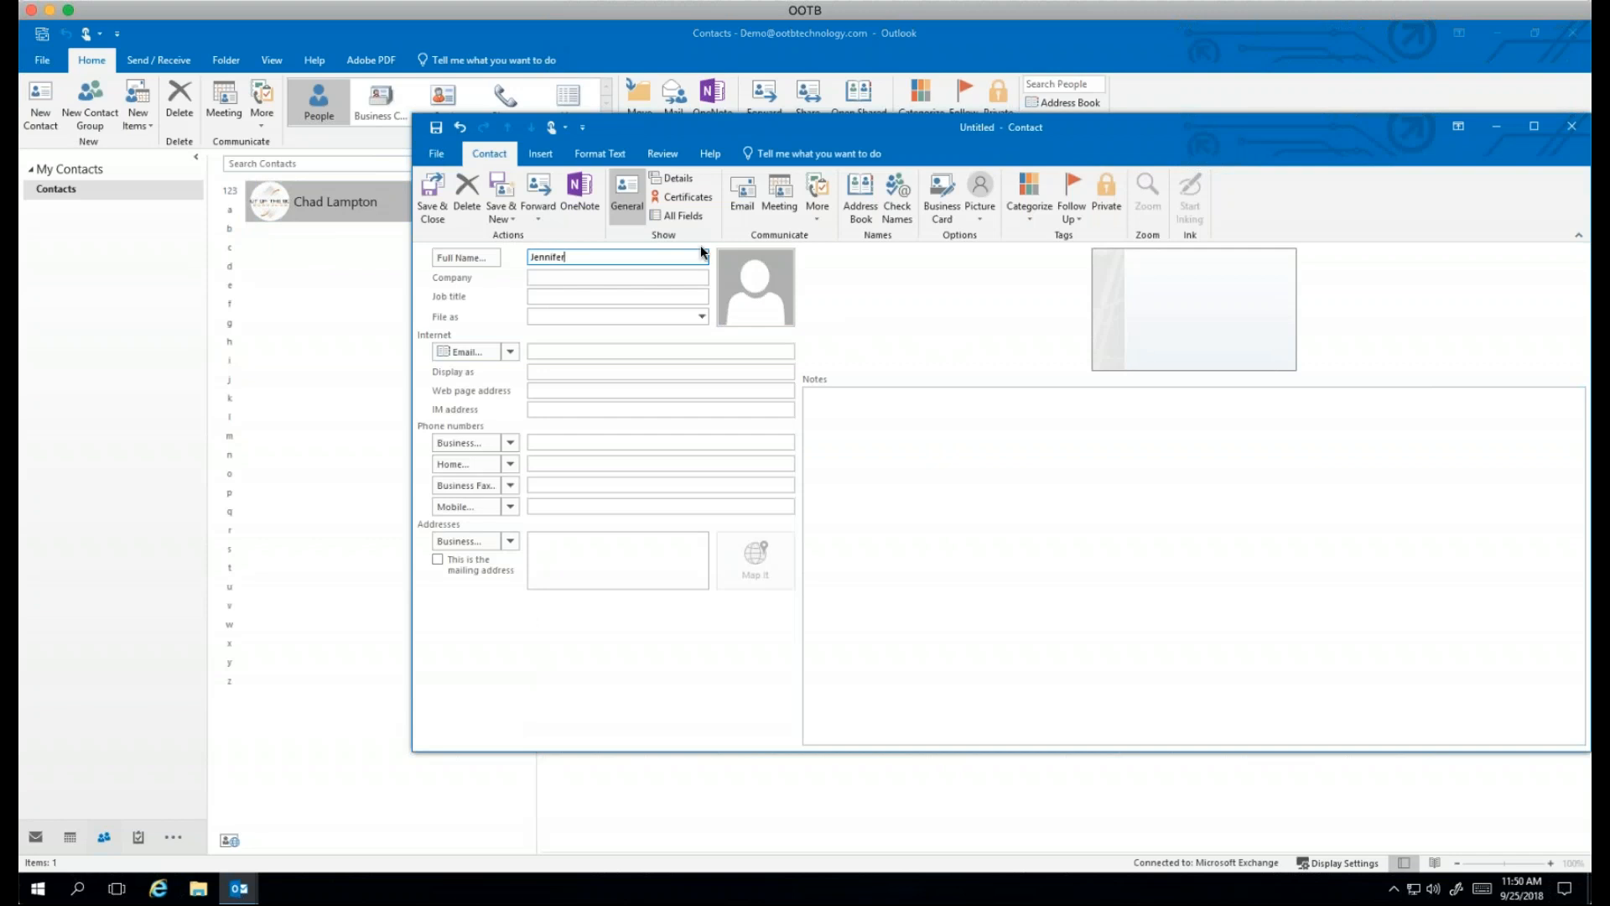
click(610, 350)
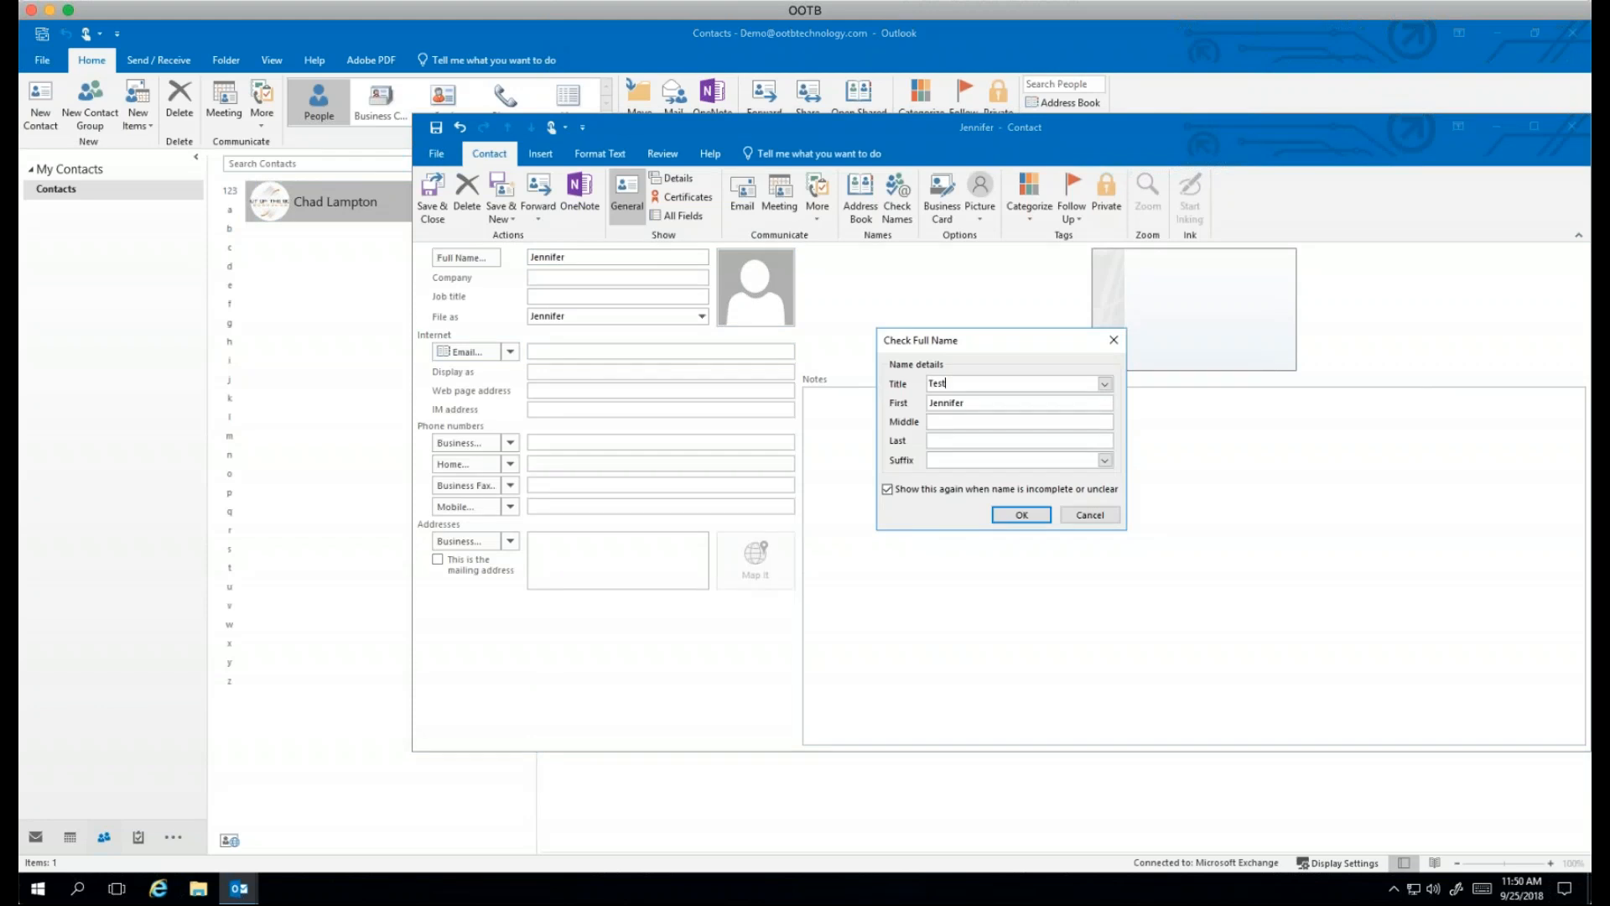
click(1039, 515)
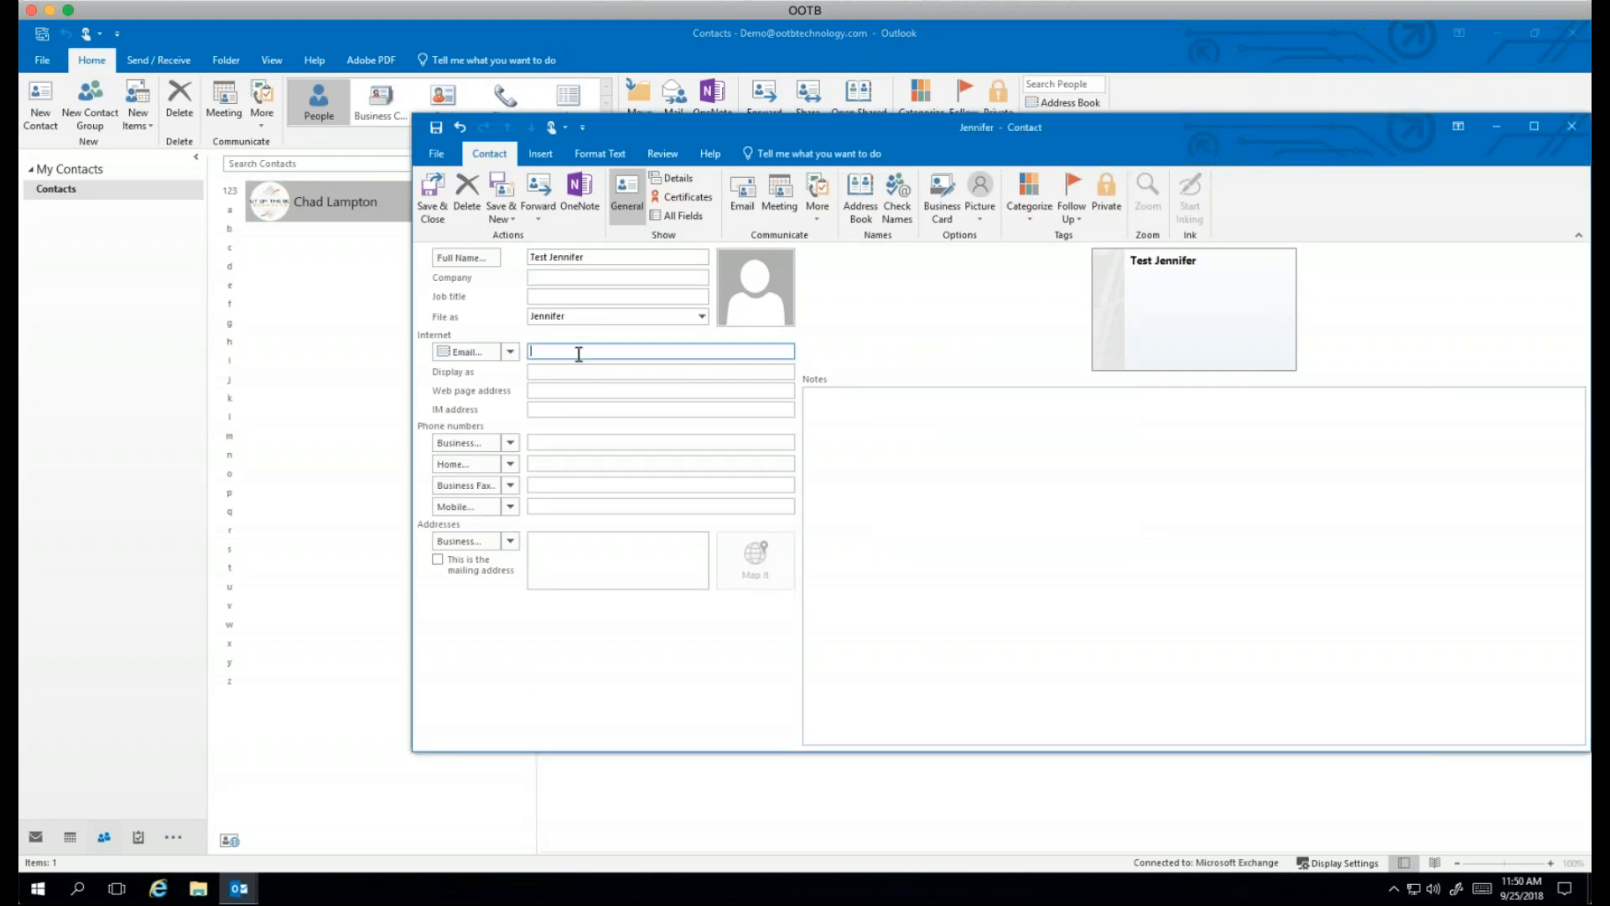
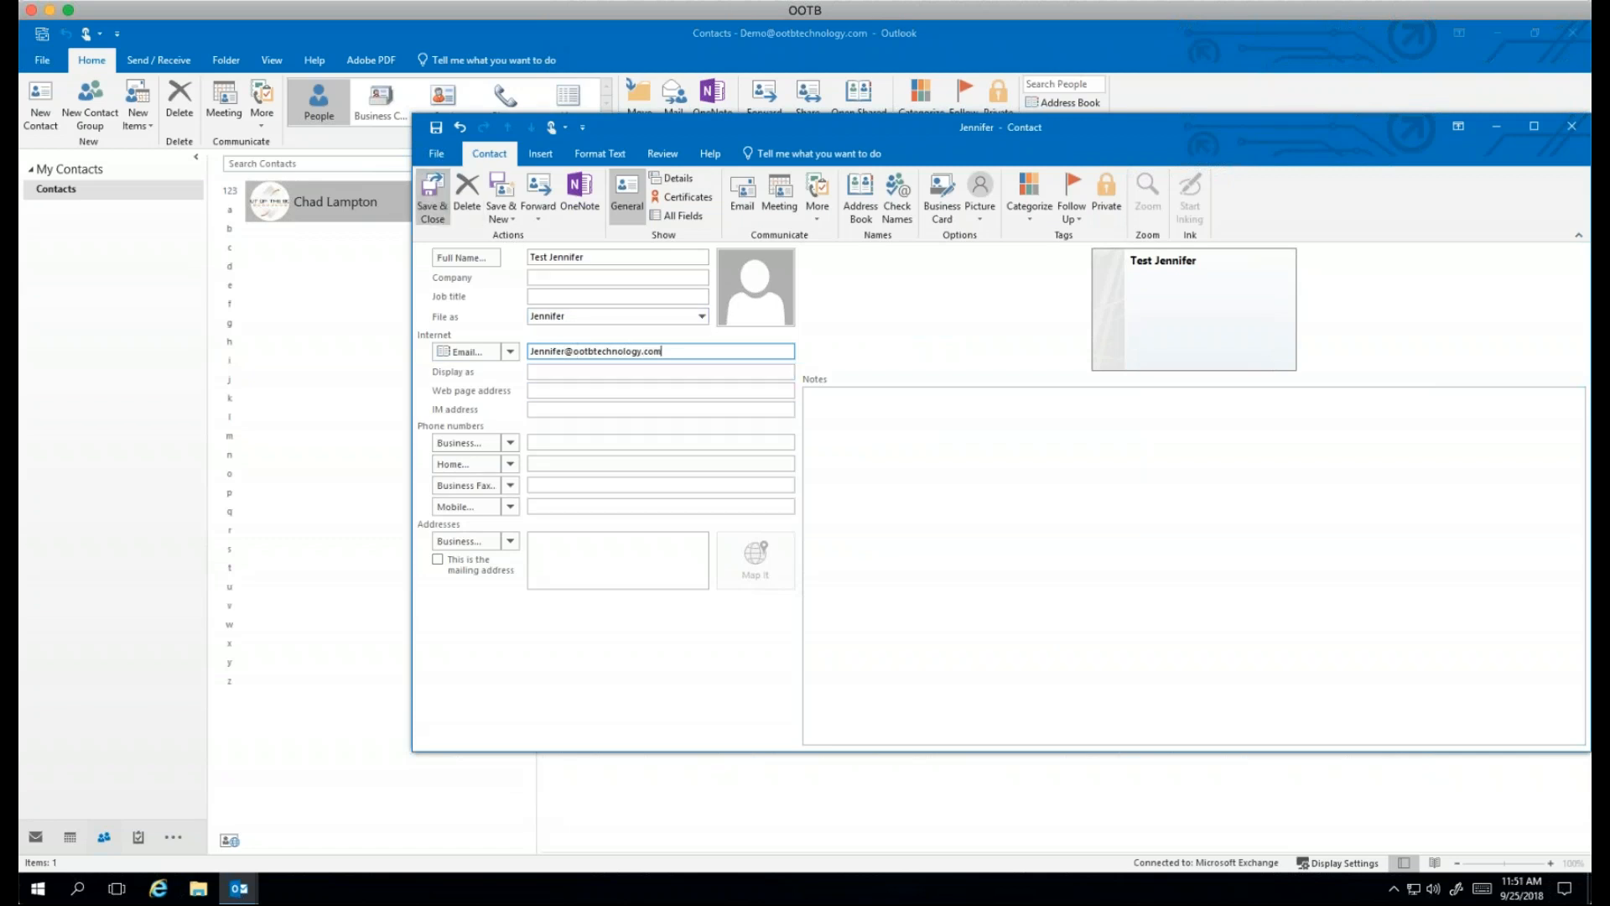
click(432, 198)
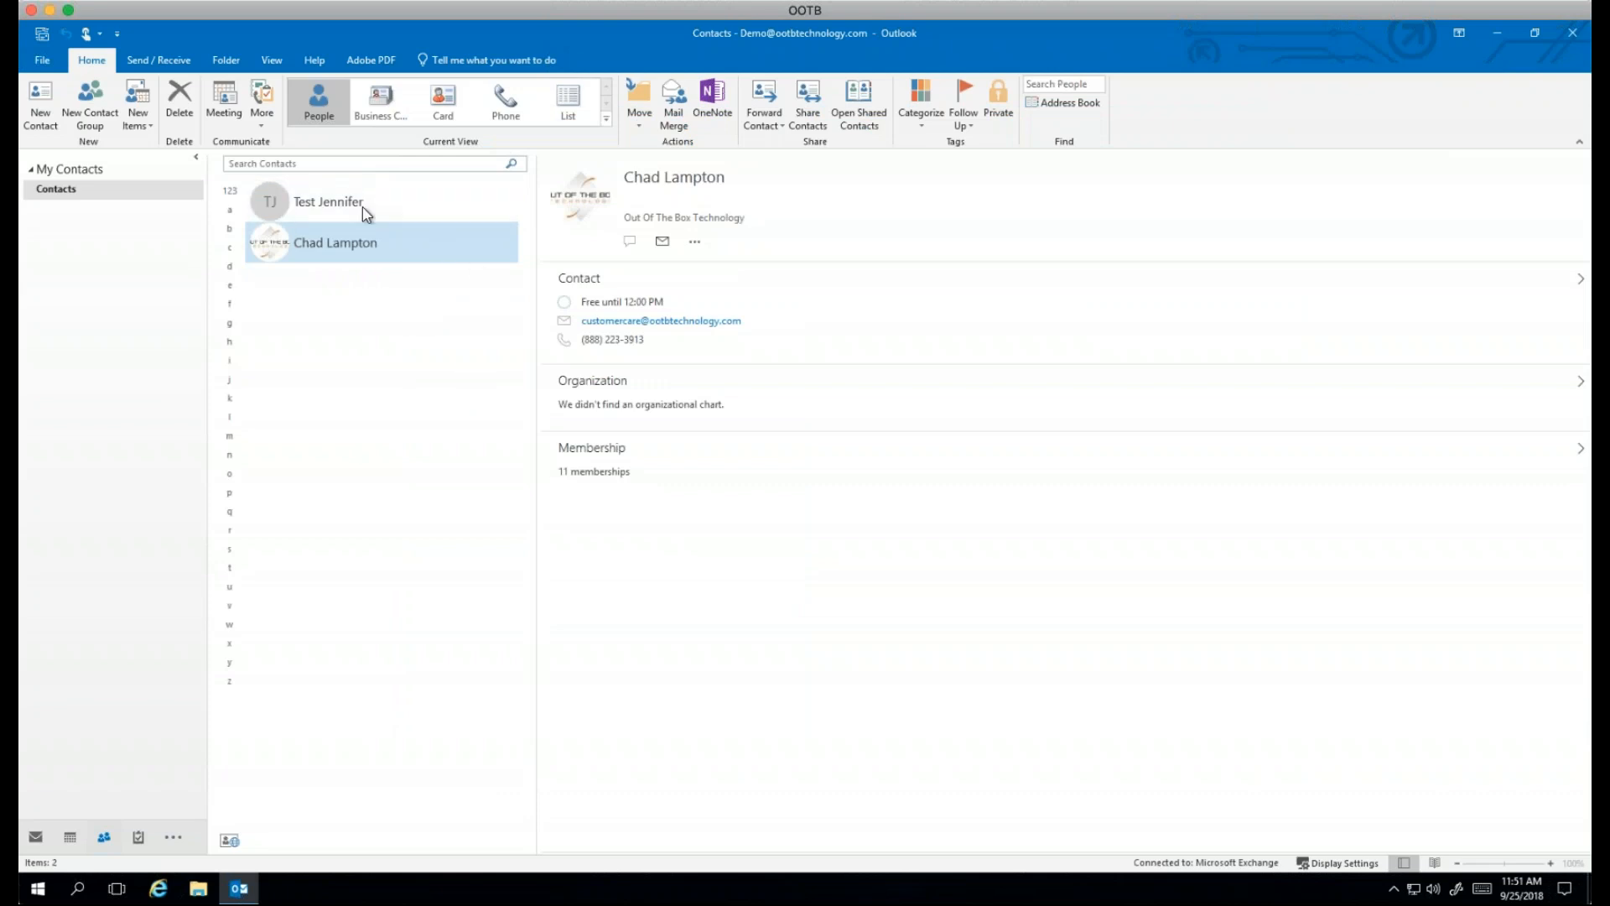
Step: Start a new contact group and add both saved contacts as members from Outlook Contacts
click(90, 103)
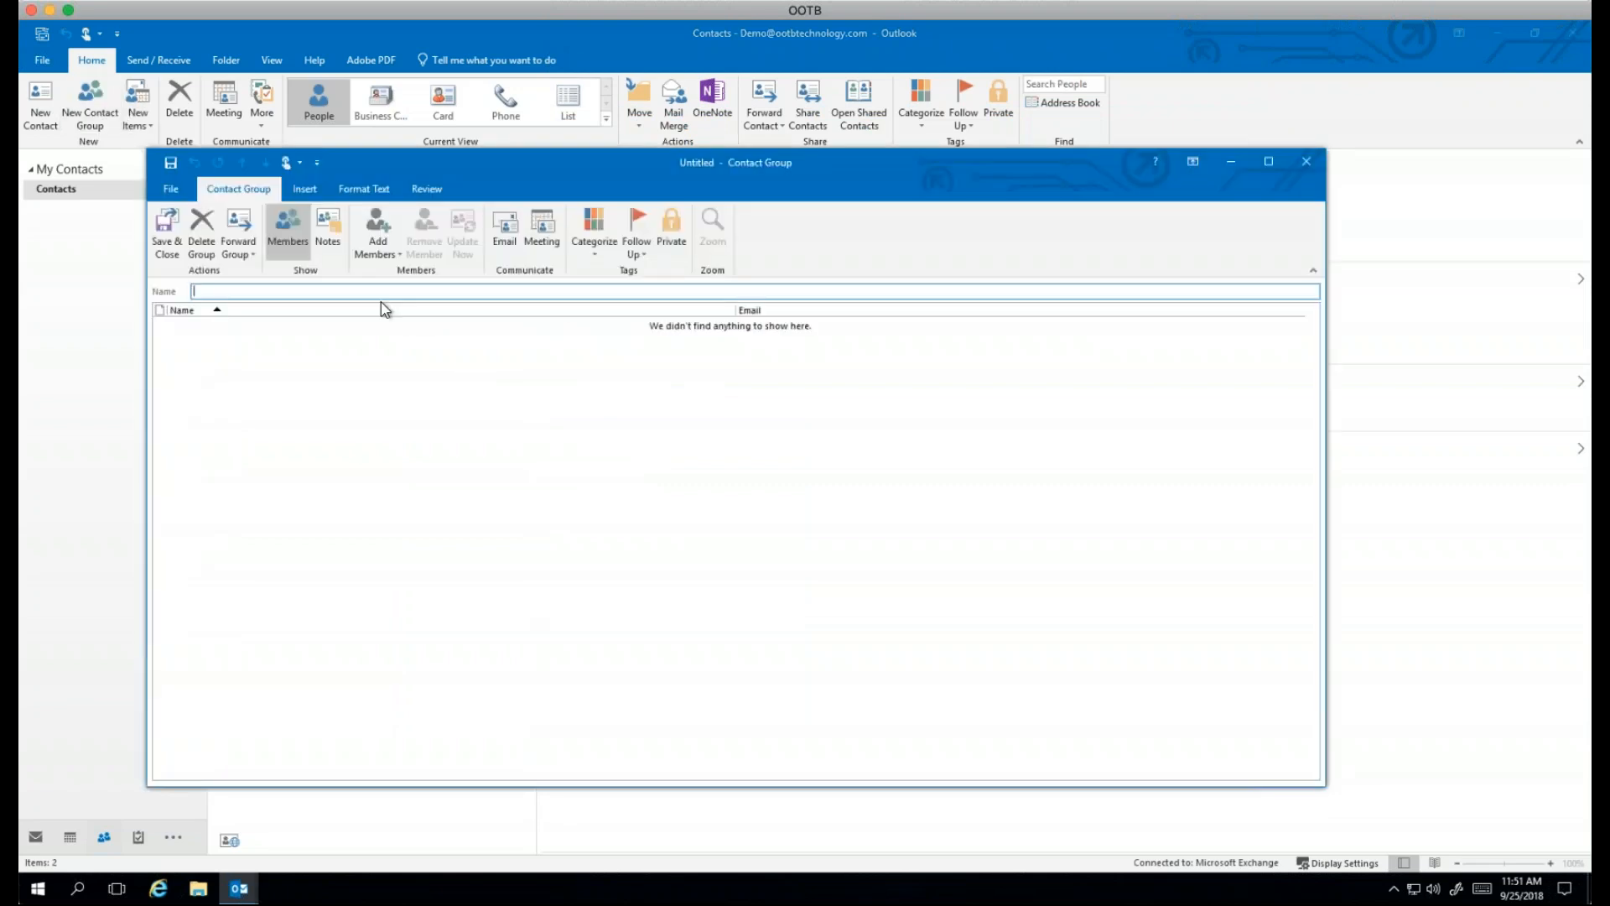
text(chad)
text(#)
text(@)
click(369, 233)
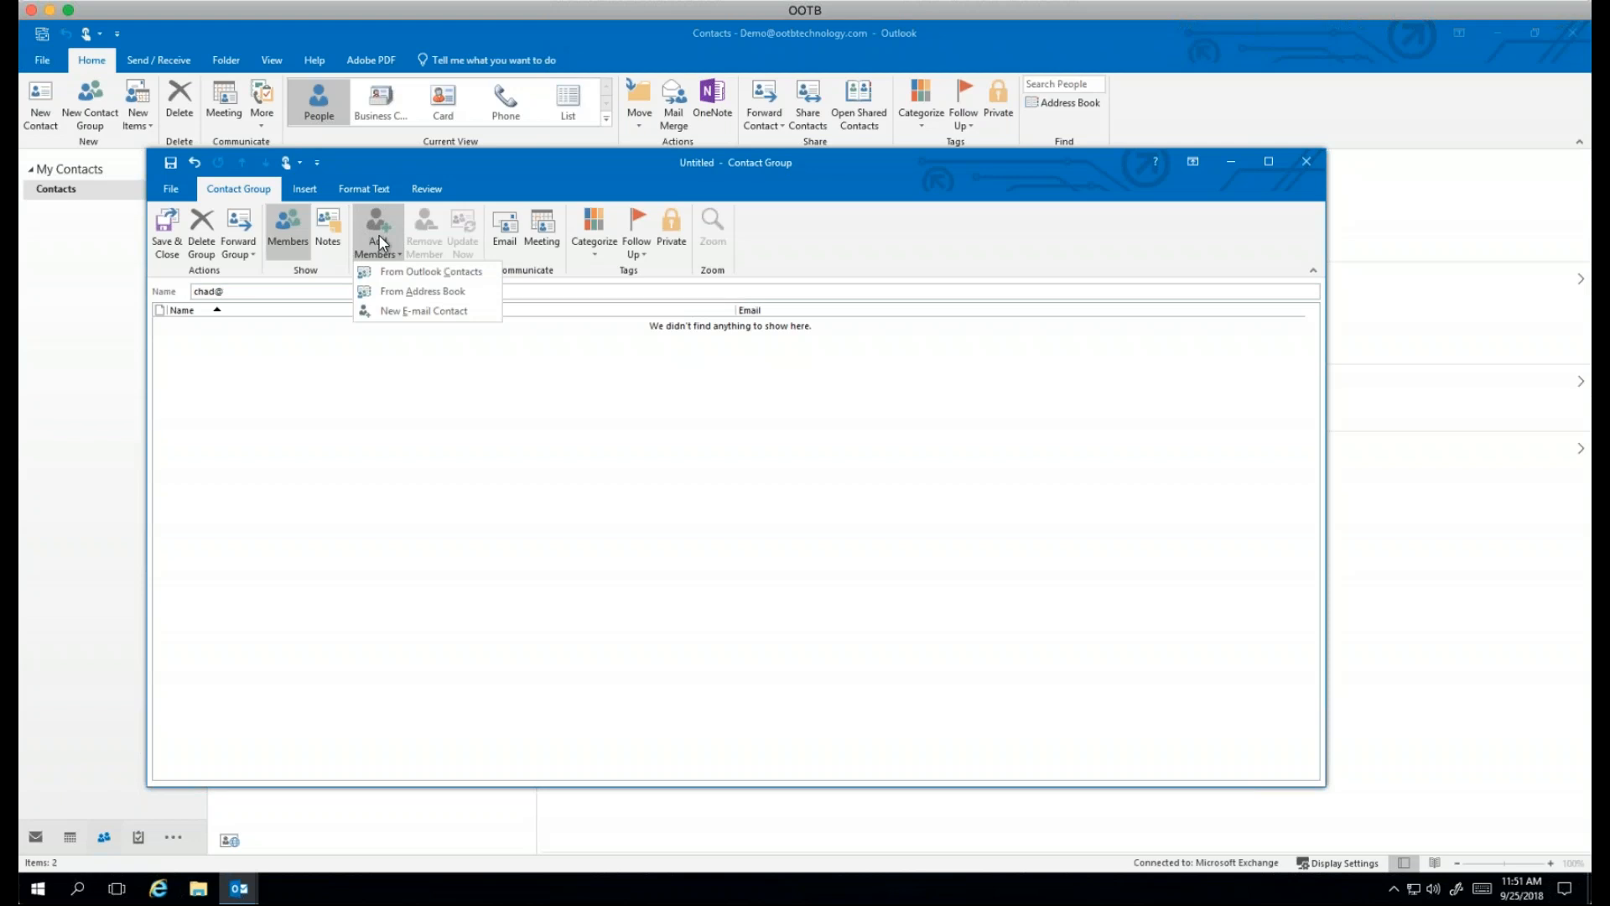
click(421, 273)
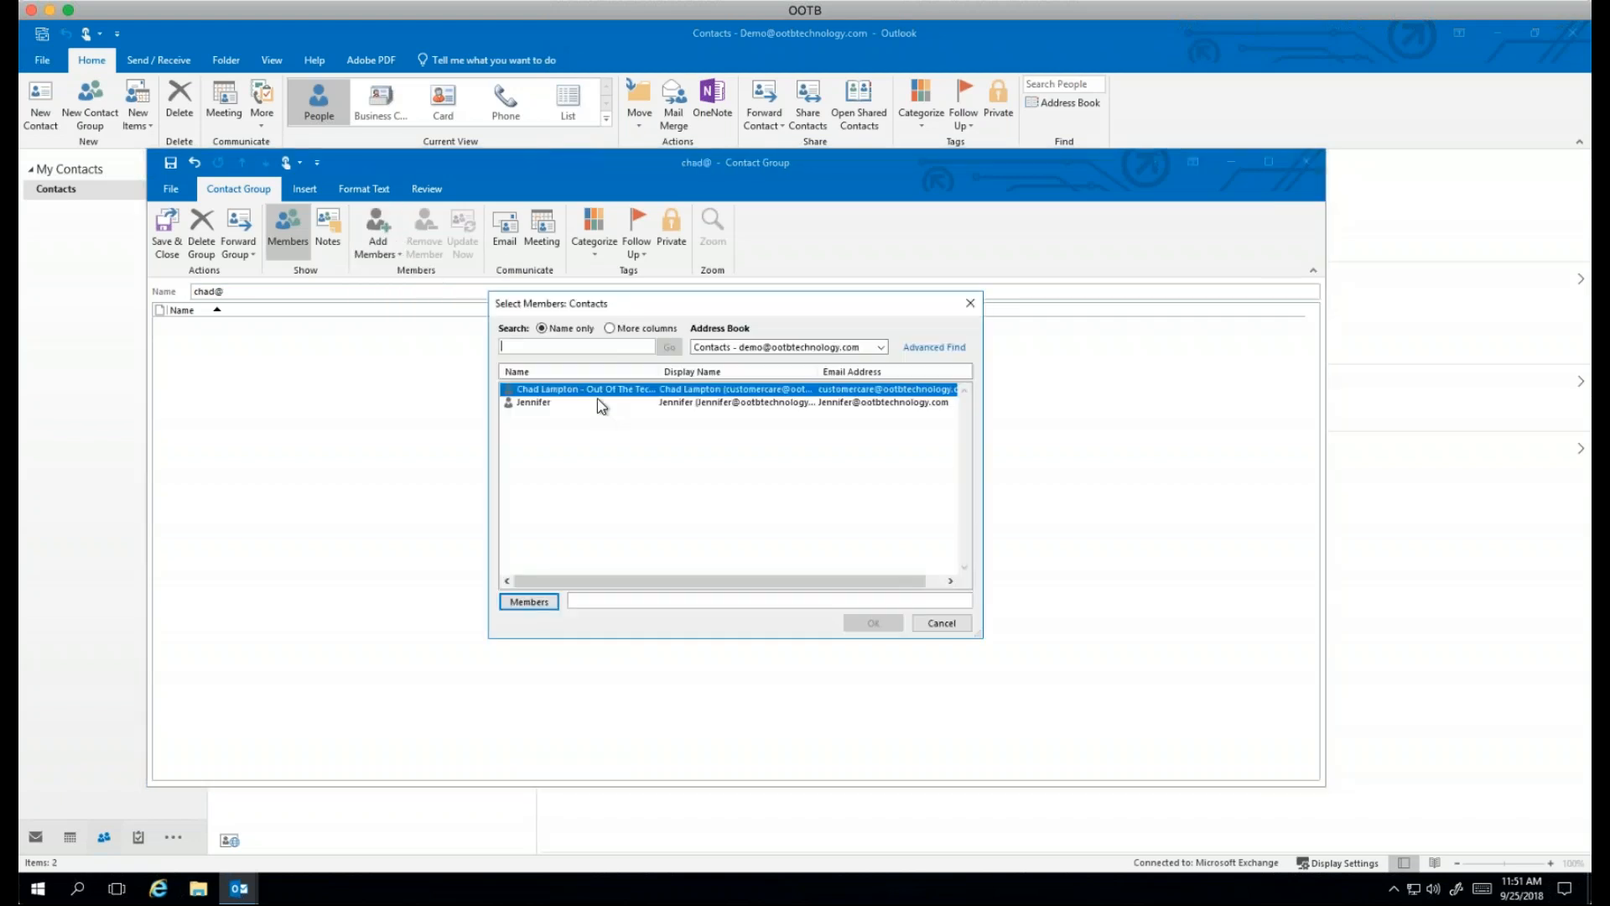
click(514, 604)
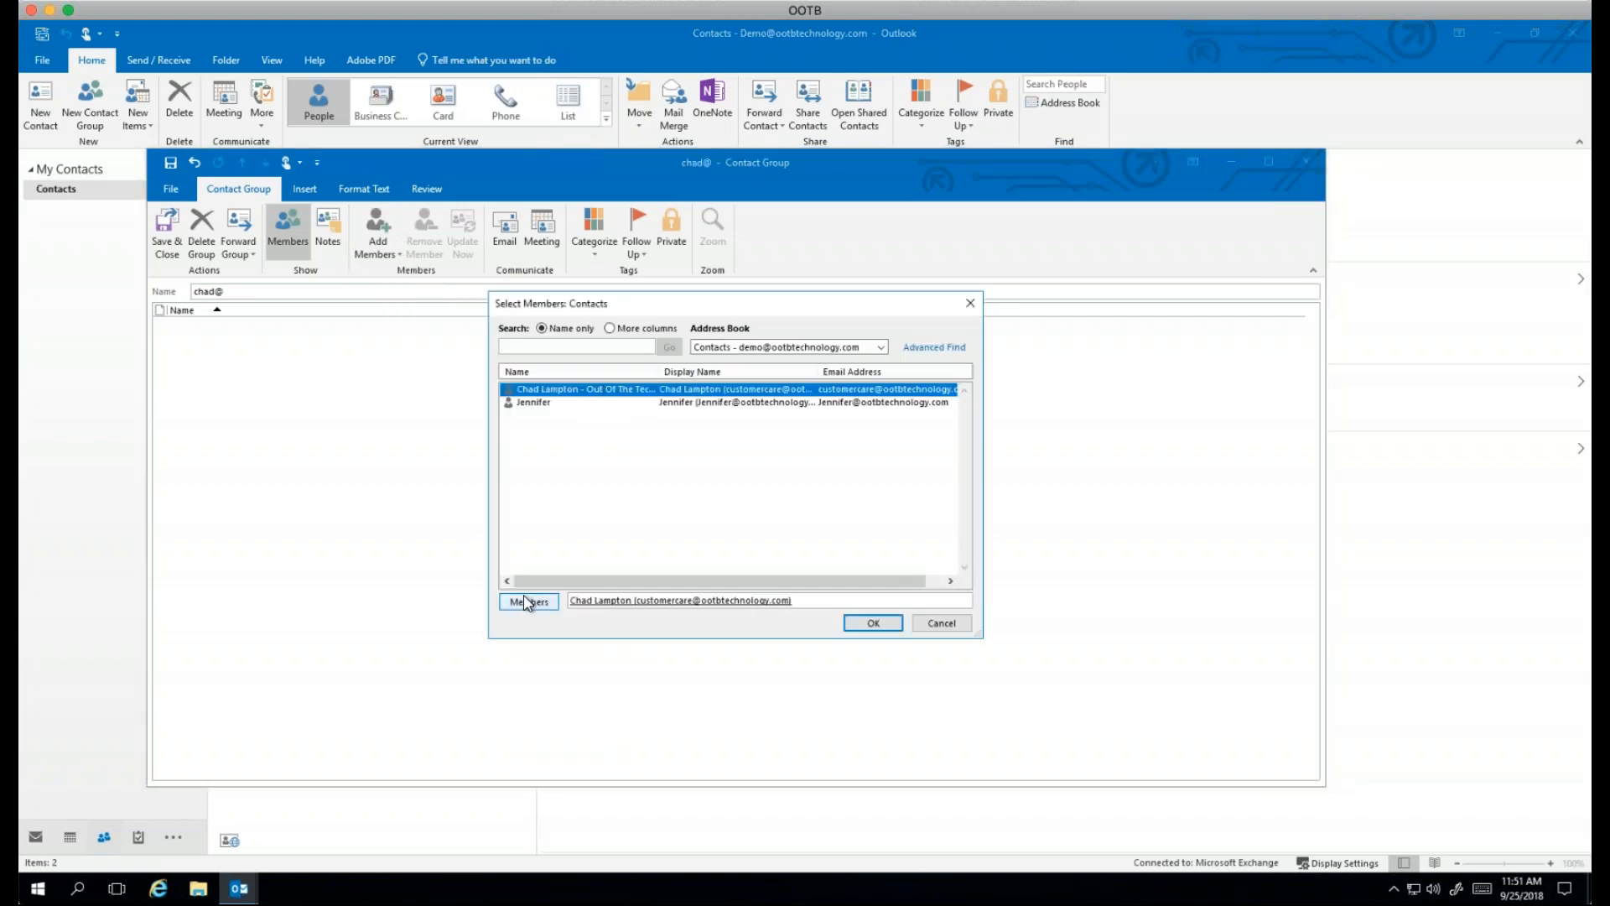
click(537, 402)
click(529, 601)
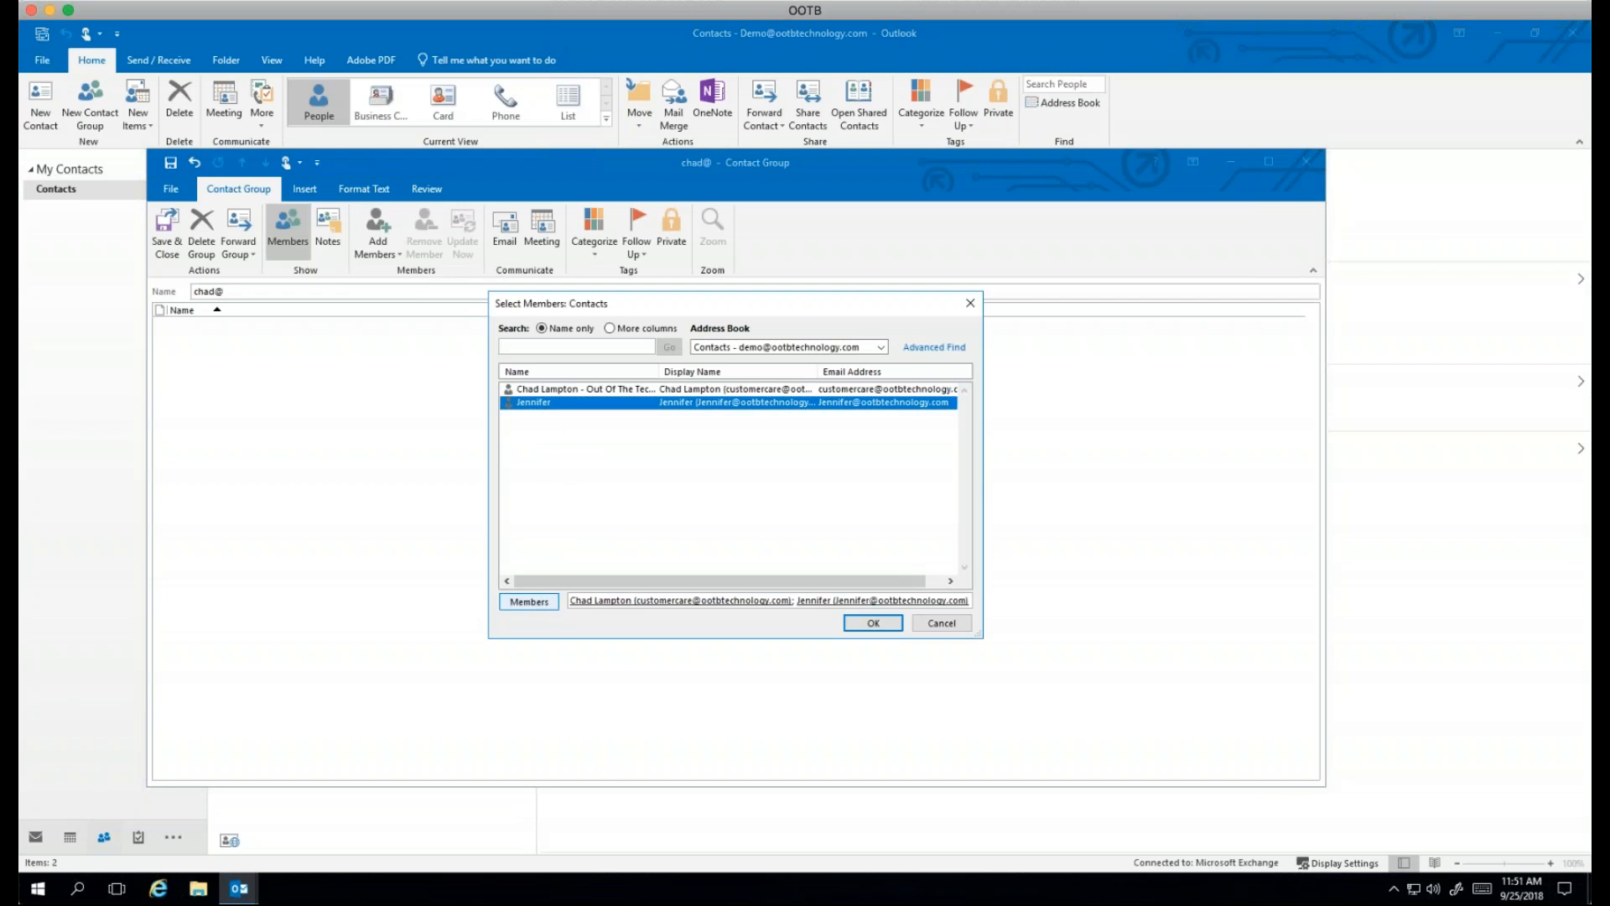
click(887, 626)
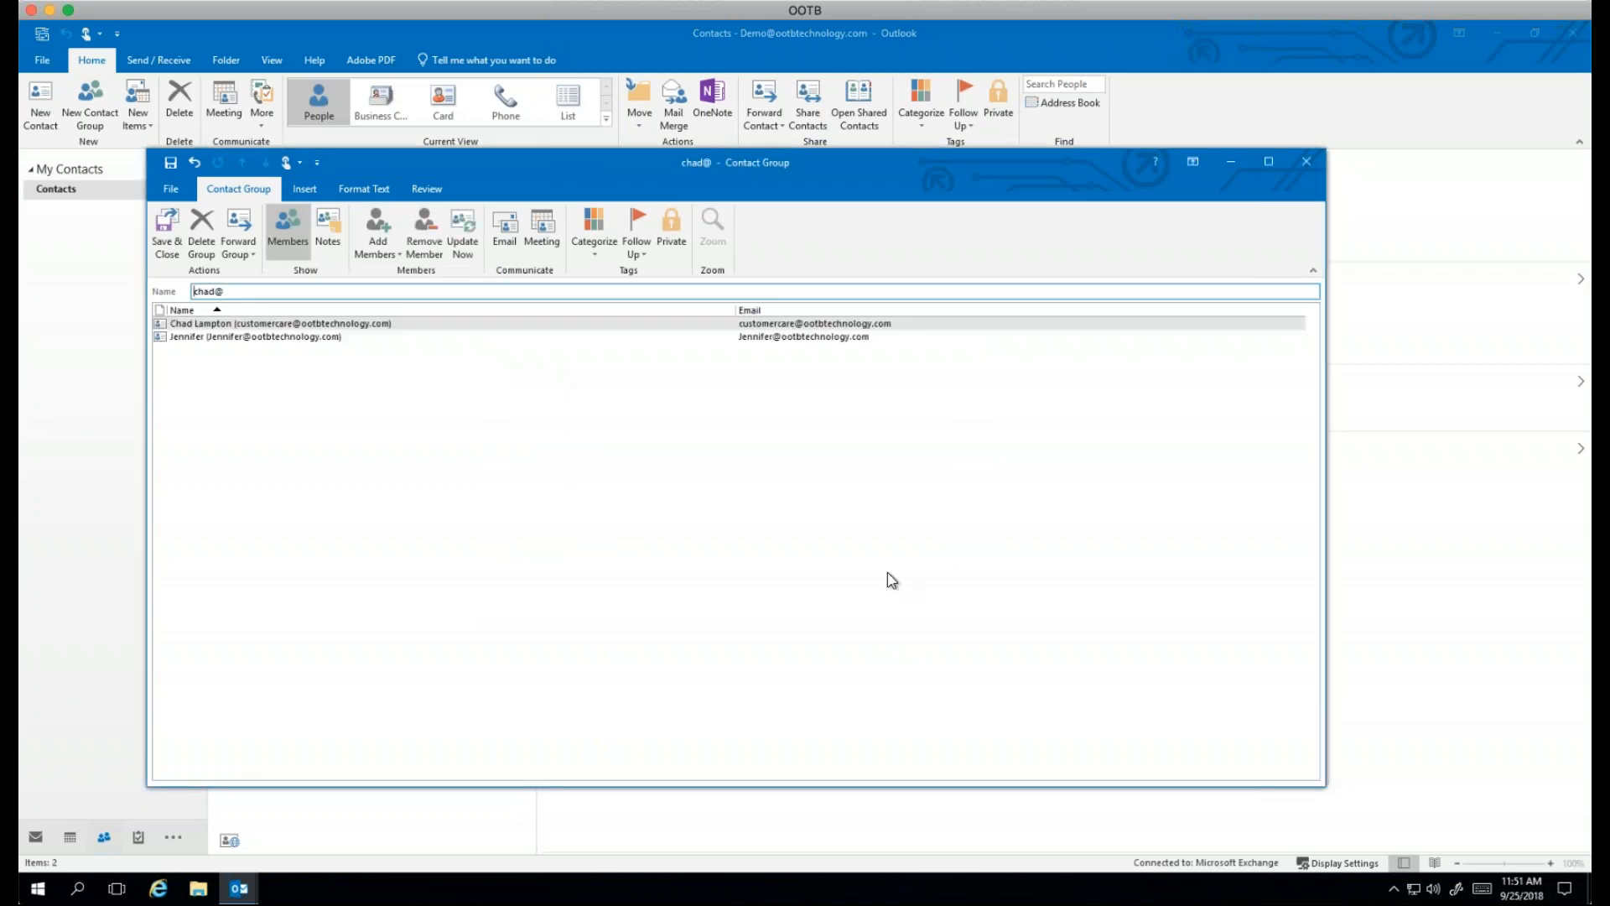
Step: Name the group 'Test', save it, check its members, and return to Mail
double_click(209, 291)
key(BackSpace)
text(Test)
click(167, 233)
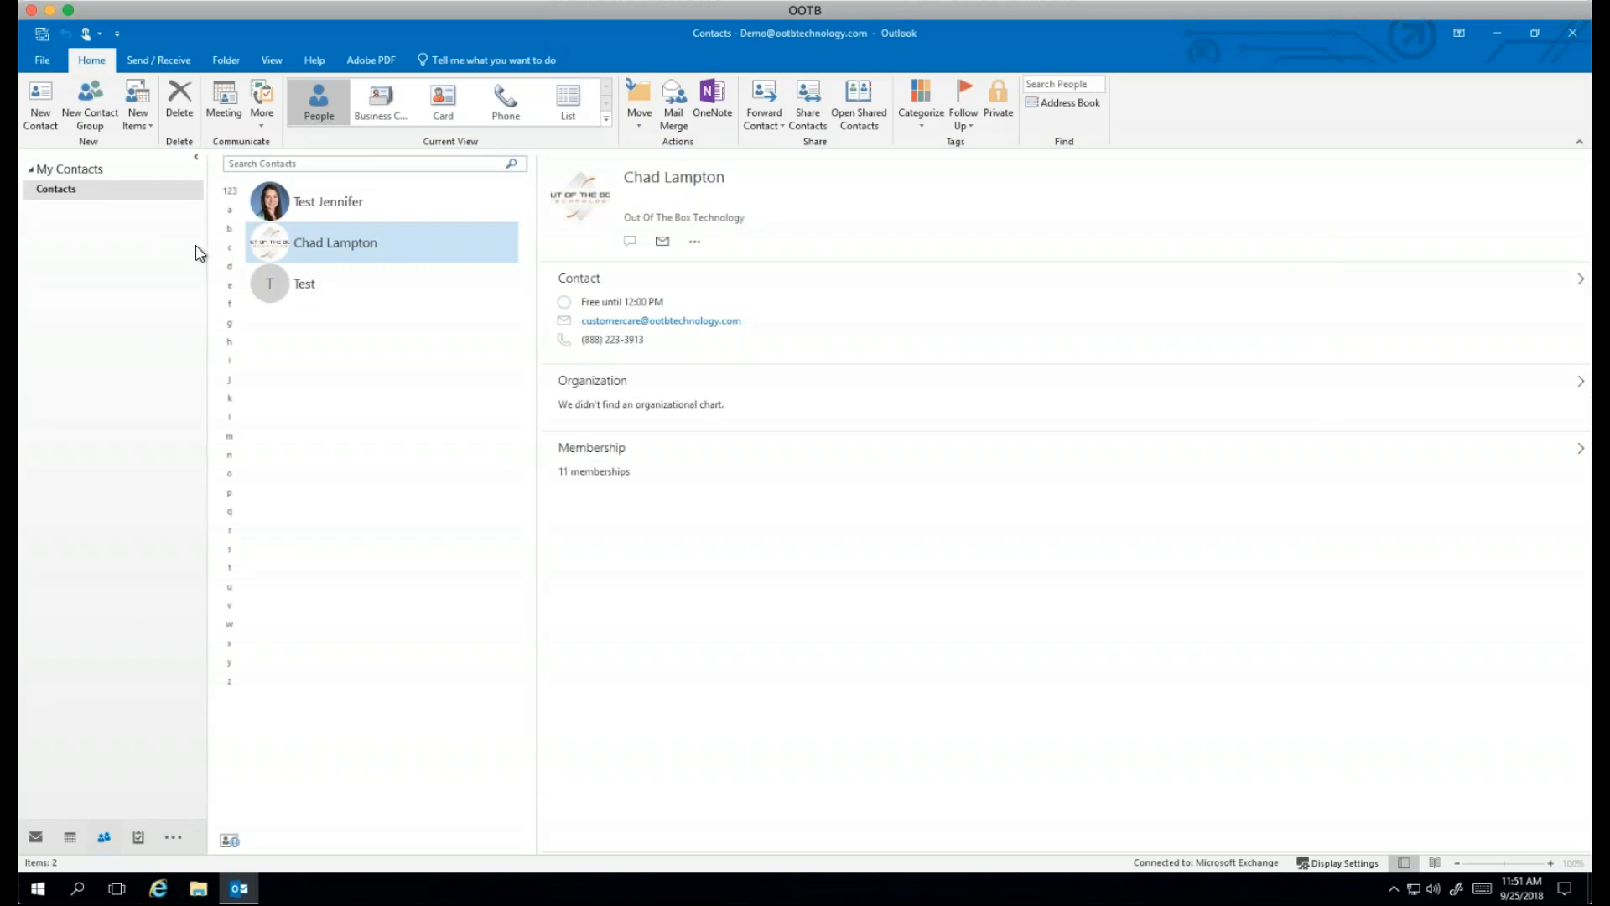
click(322, 300)
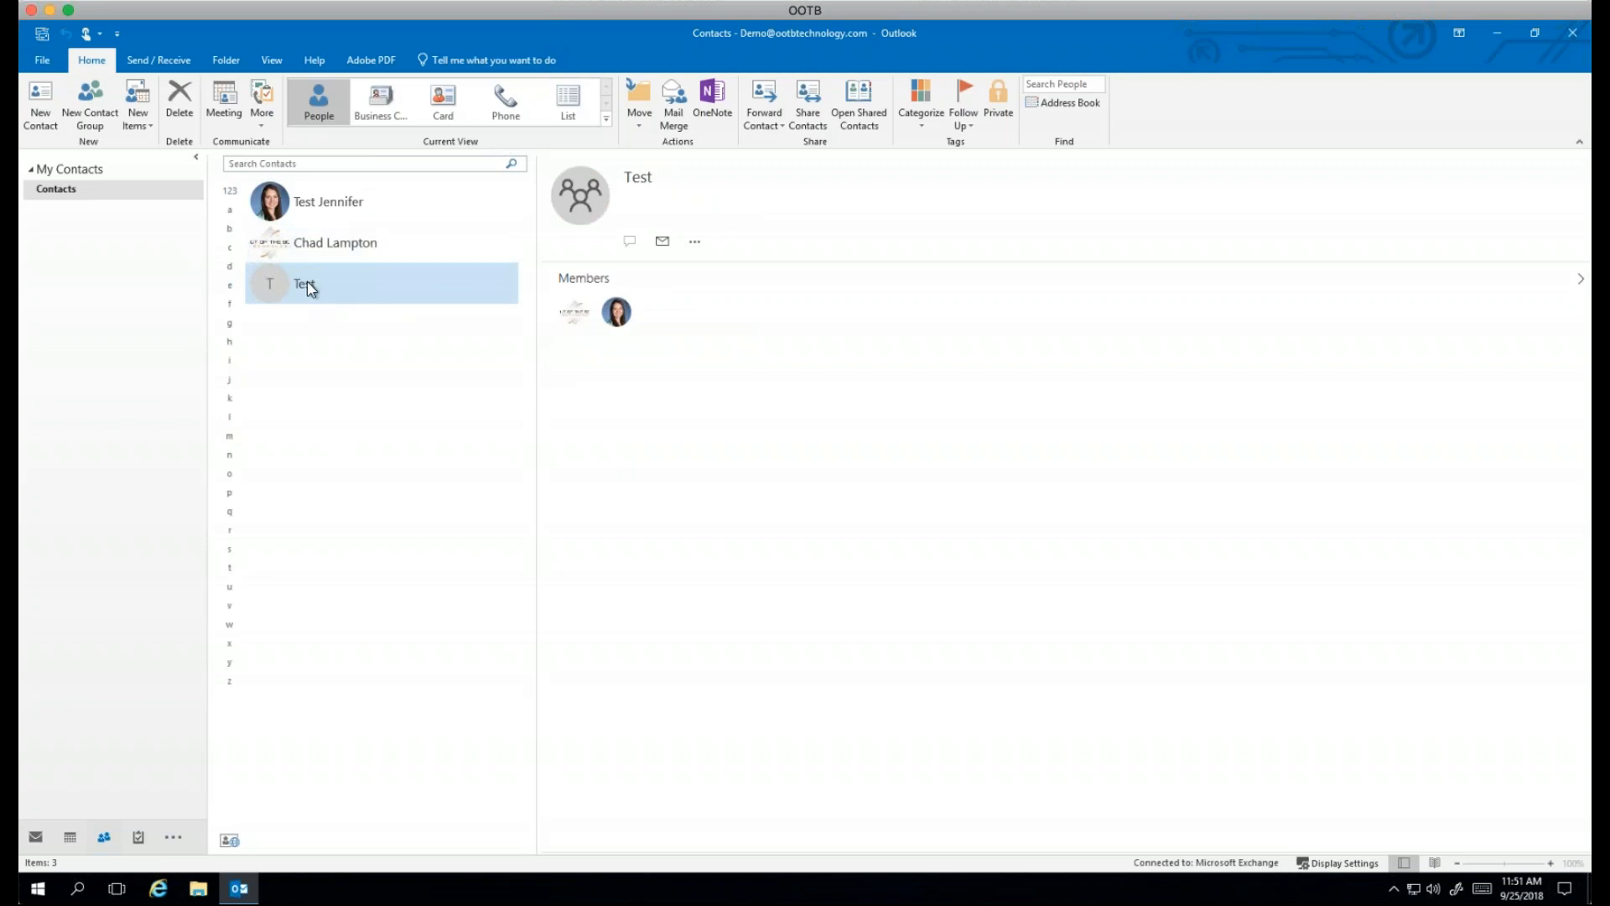
click(35, 837)
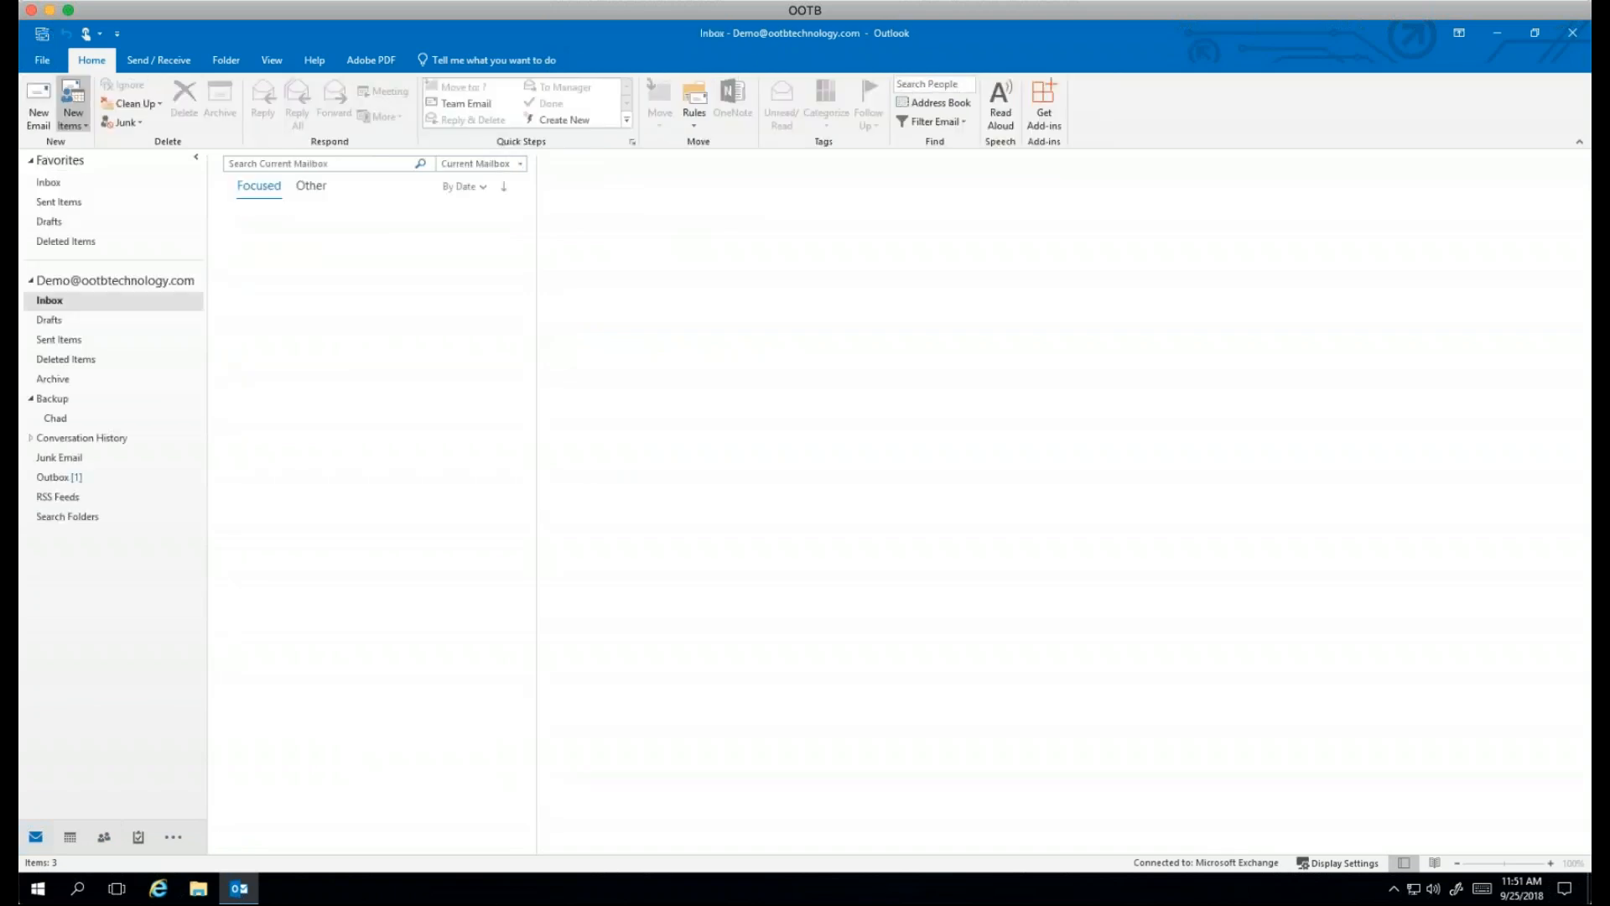
Step: Send a new email to the Test group from Recent People, subject 'test', body 'Test'
click(45, 119)
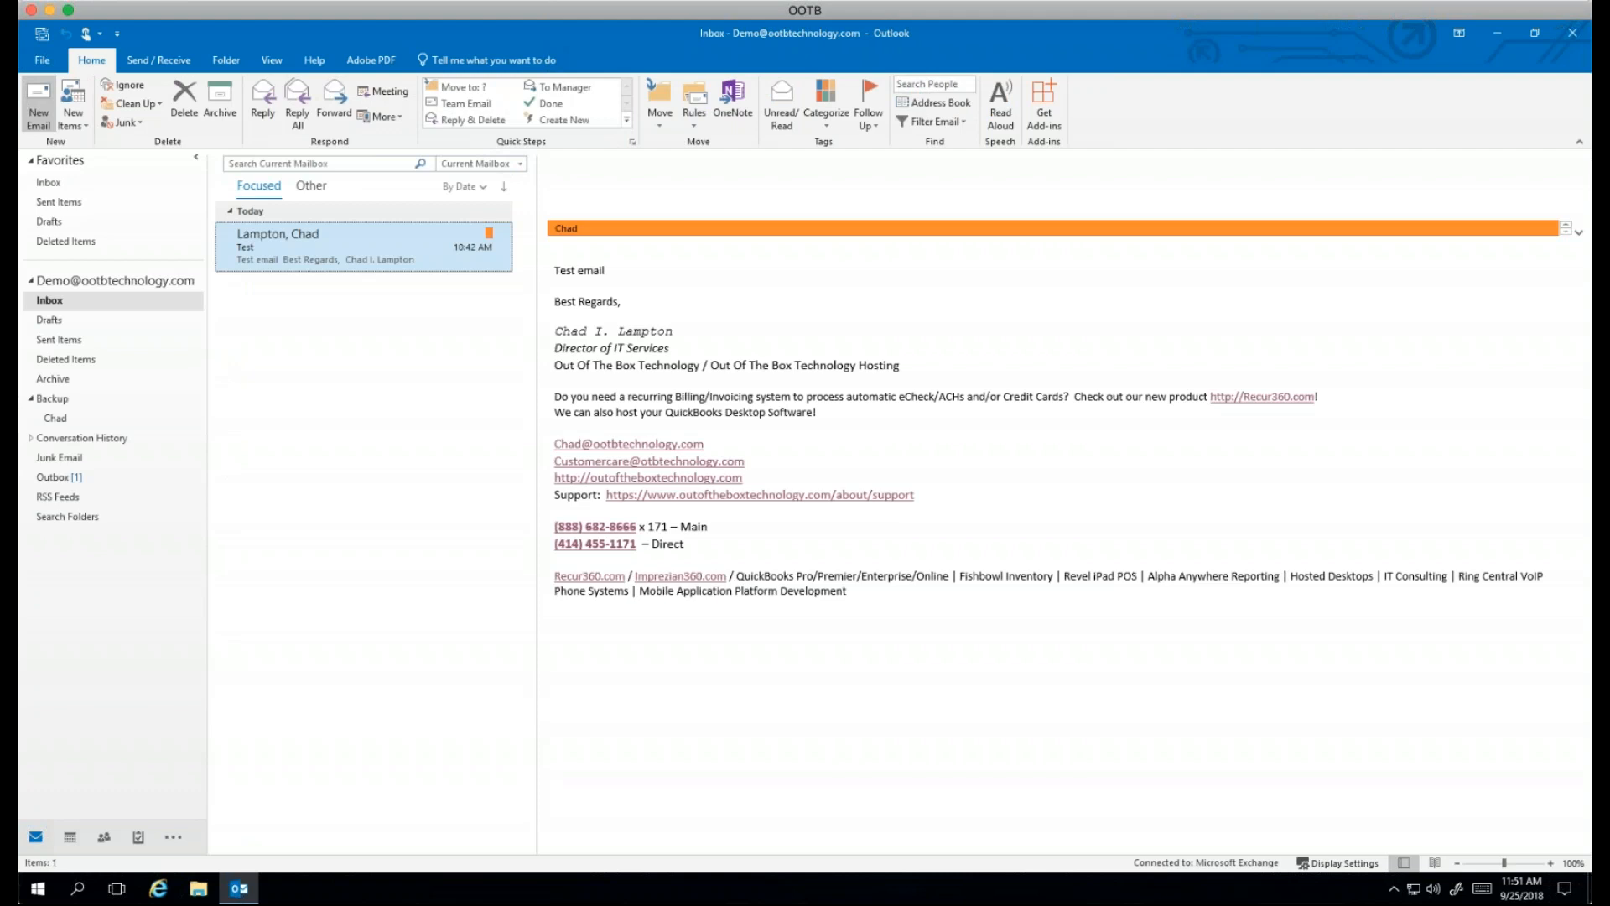
click(305, 302)
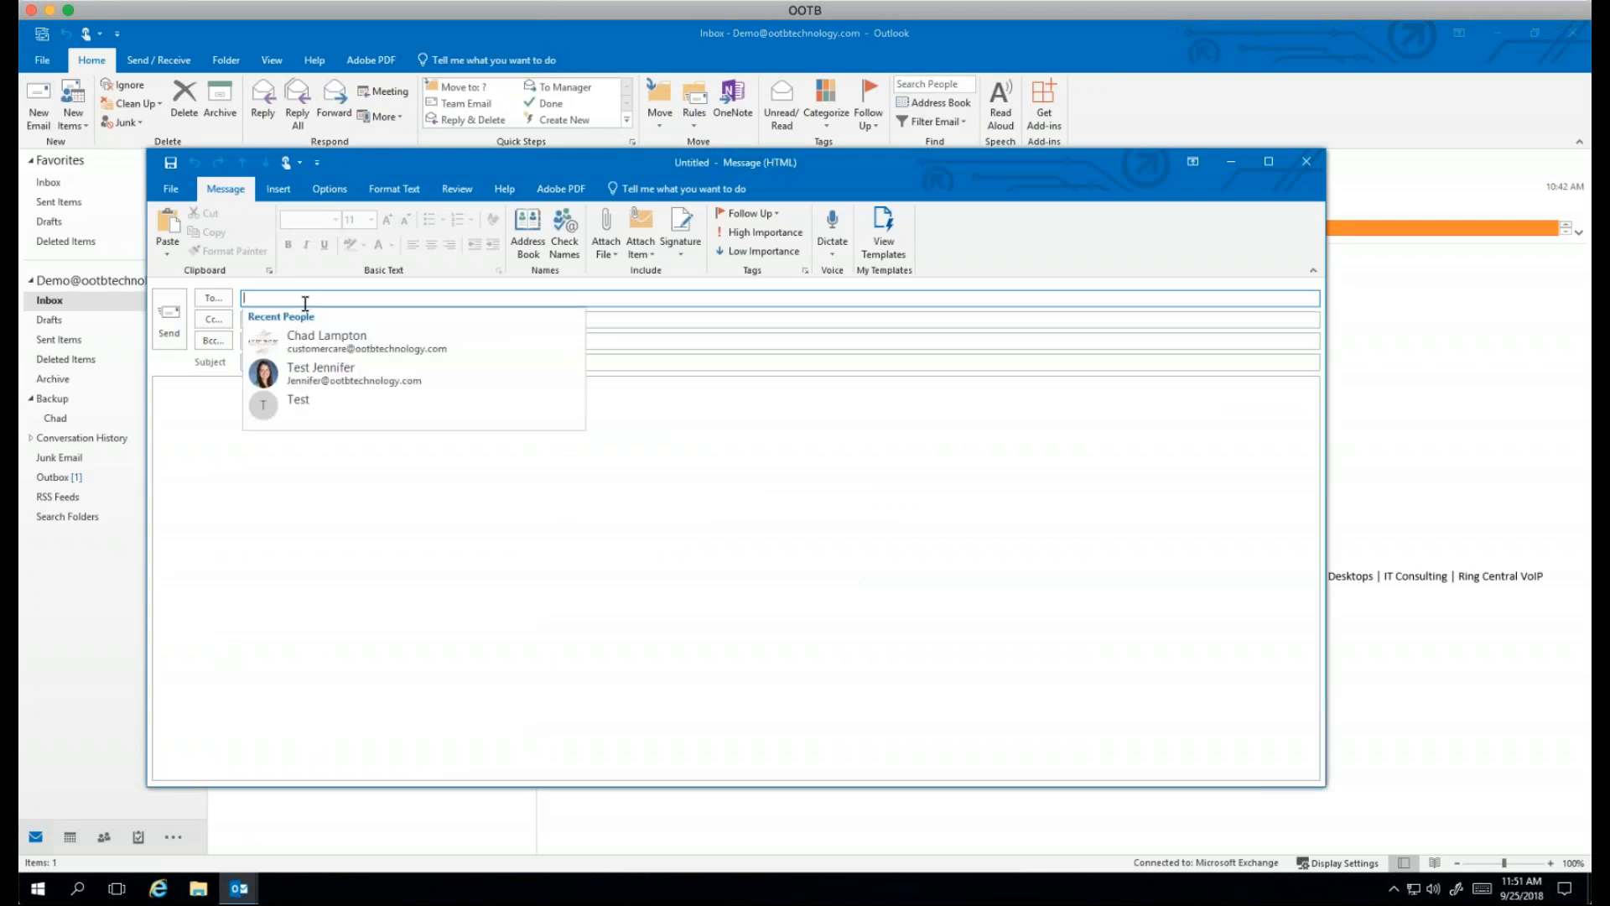
click(300, 406)
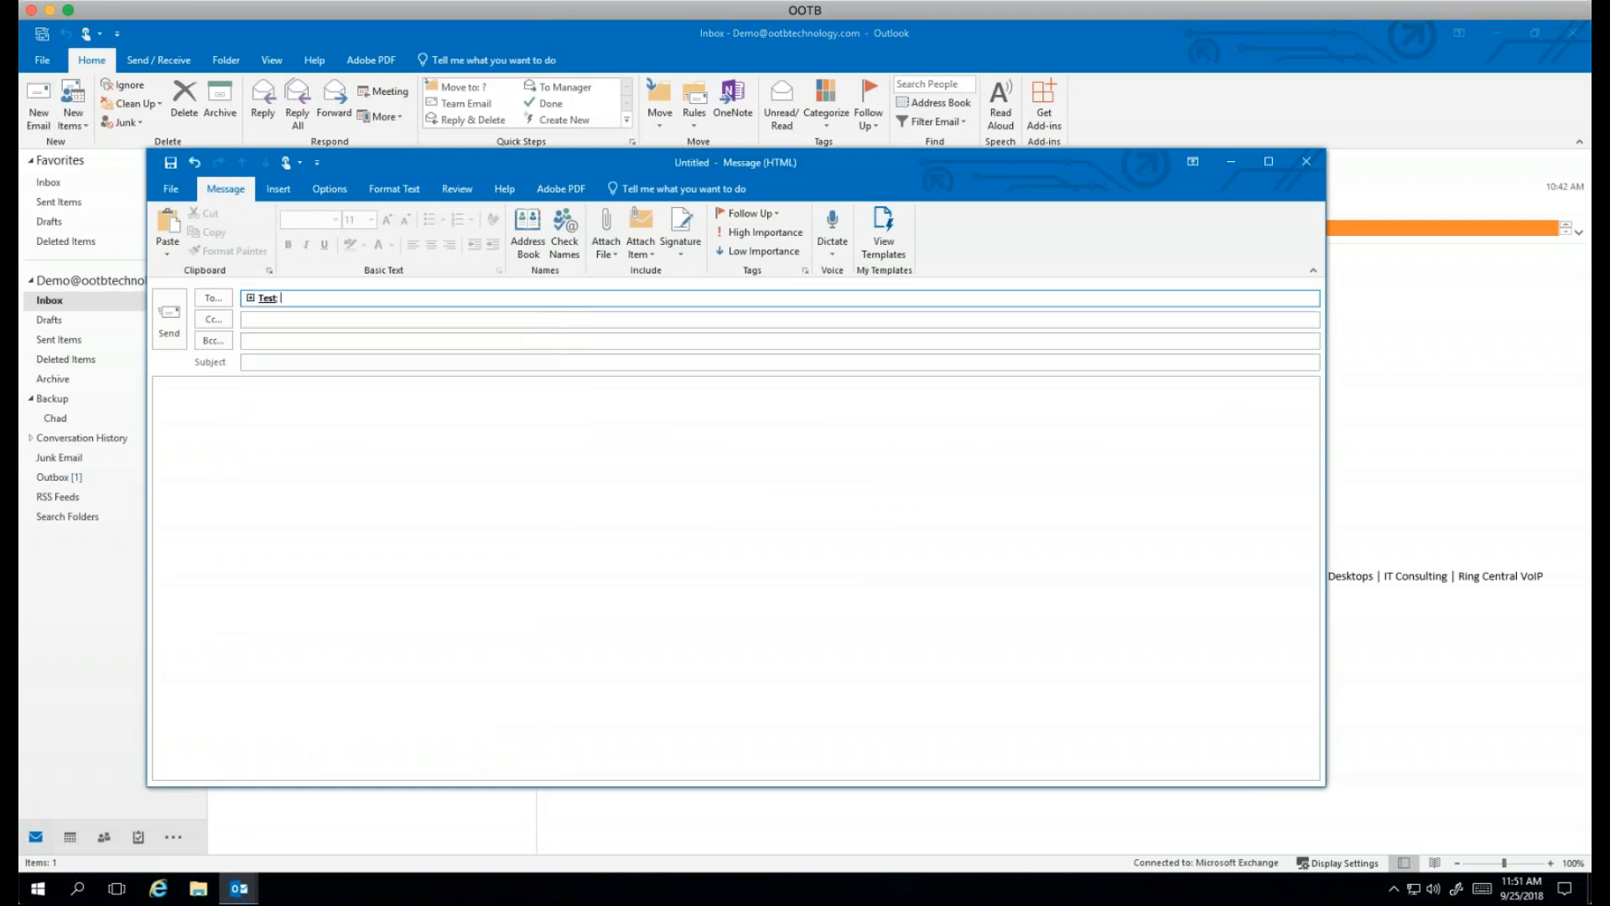
click(278, 363)
text(test)
key(Tab)
text(Test)
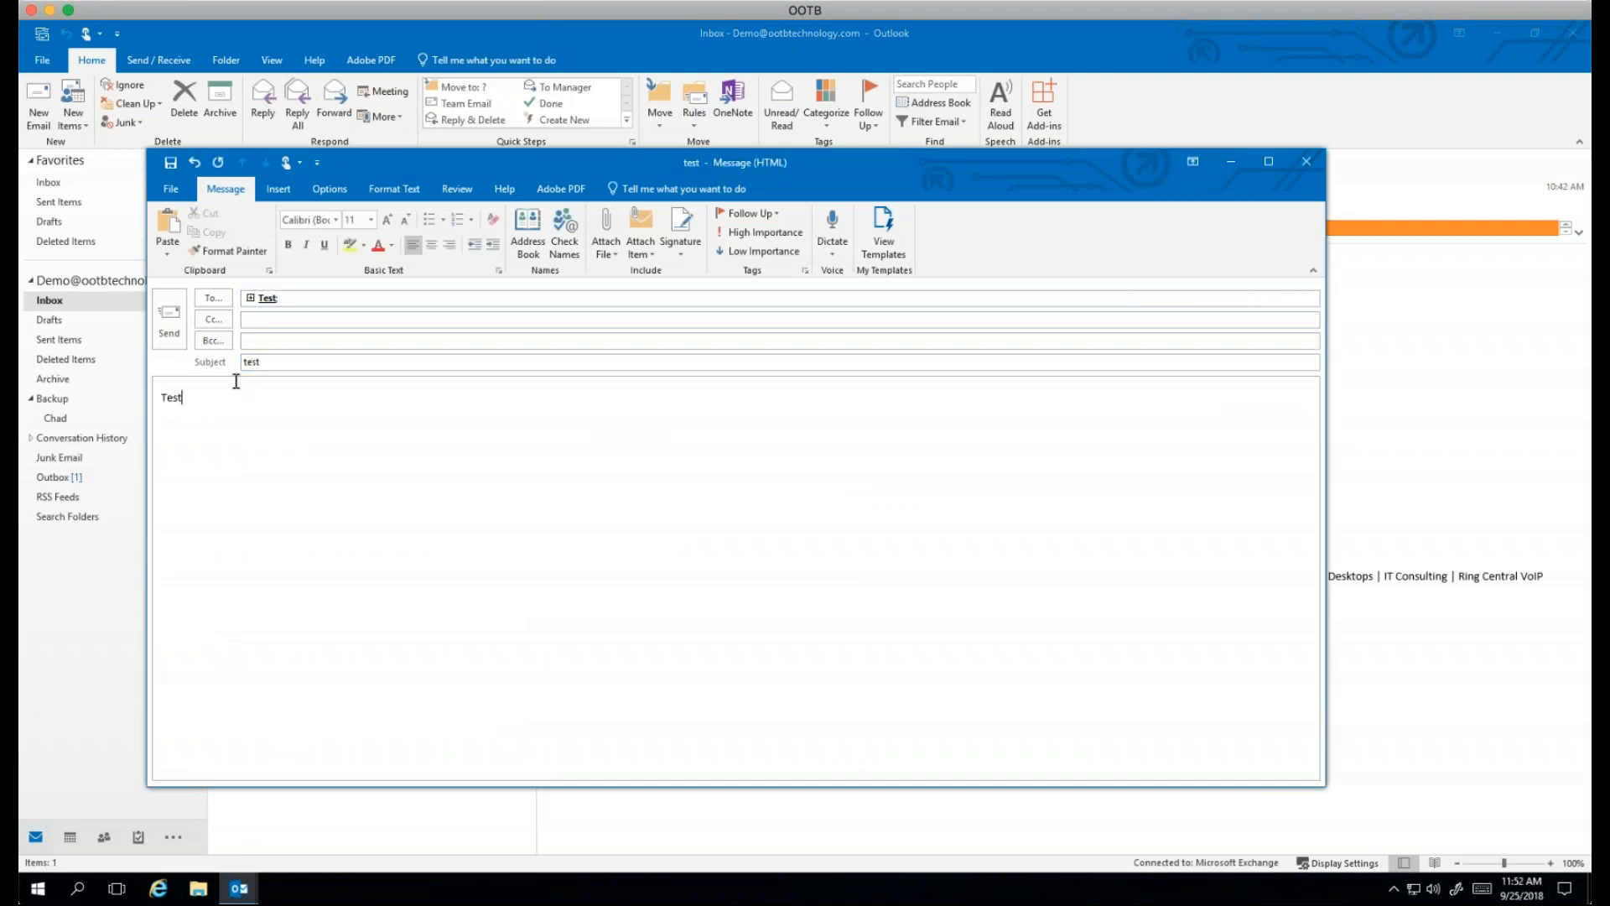
click(168, 318)
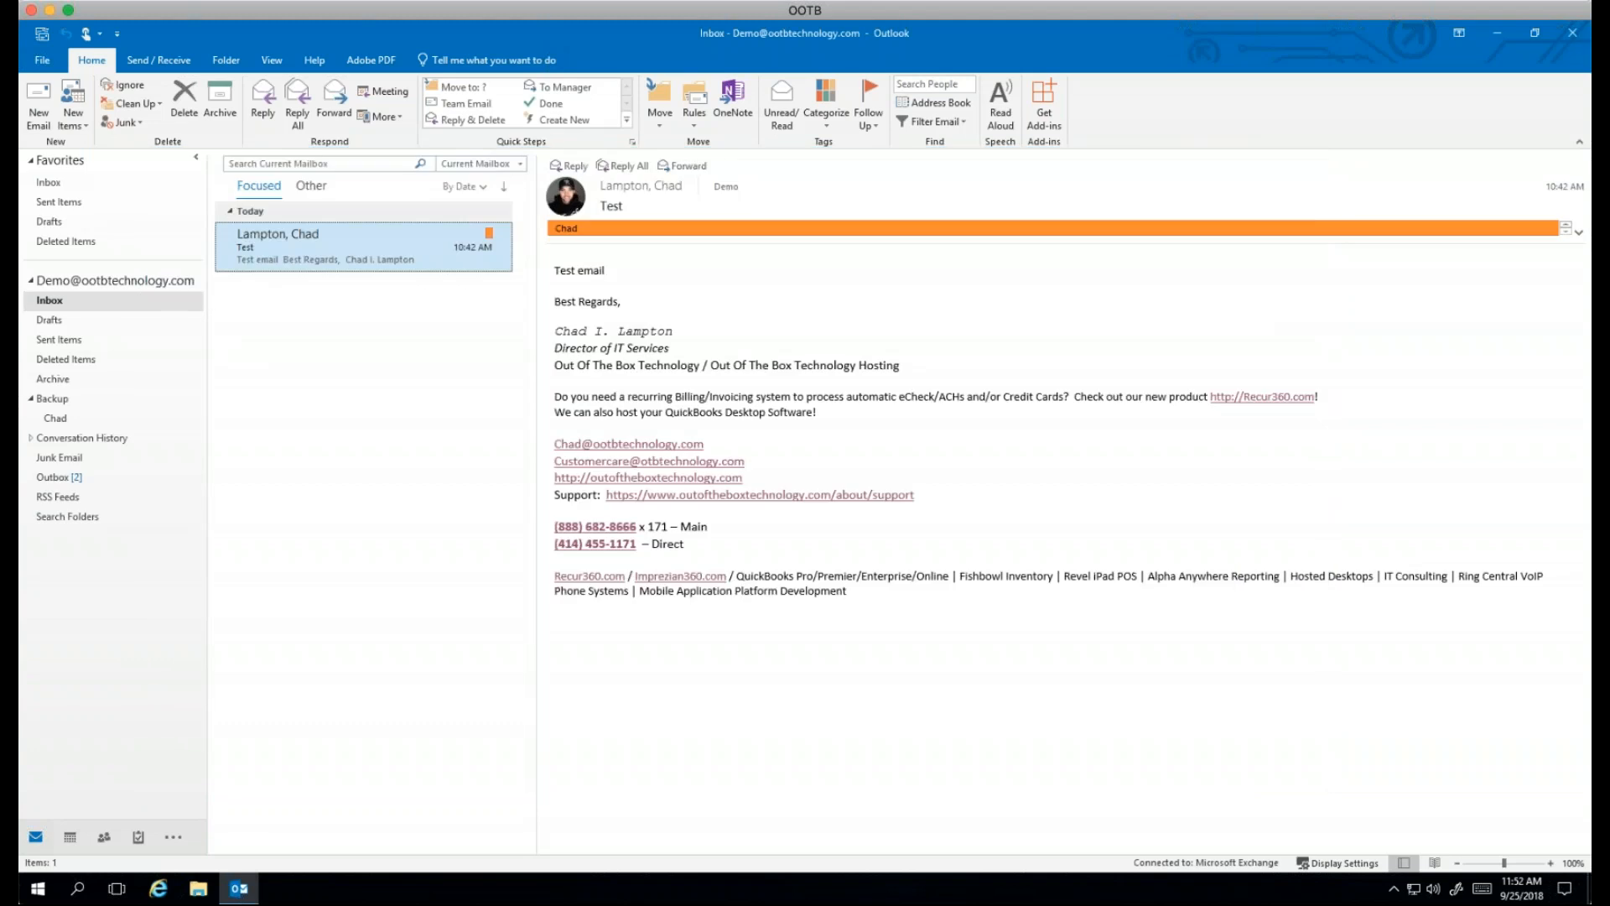
Step: In the Outbox, delete the newly queued message and resend the older one
click(69, 477)
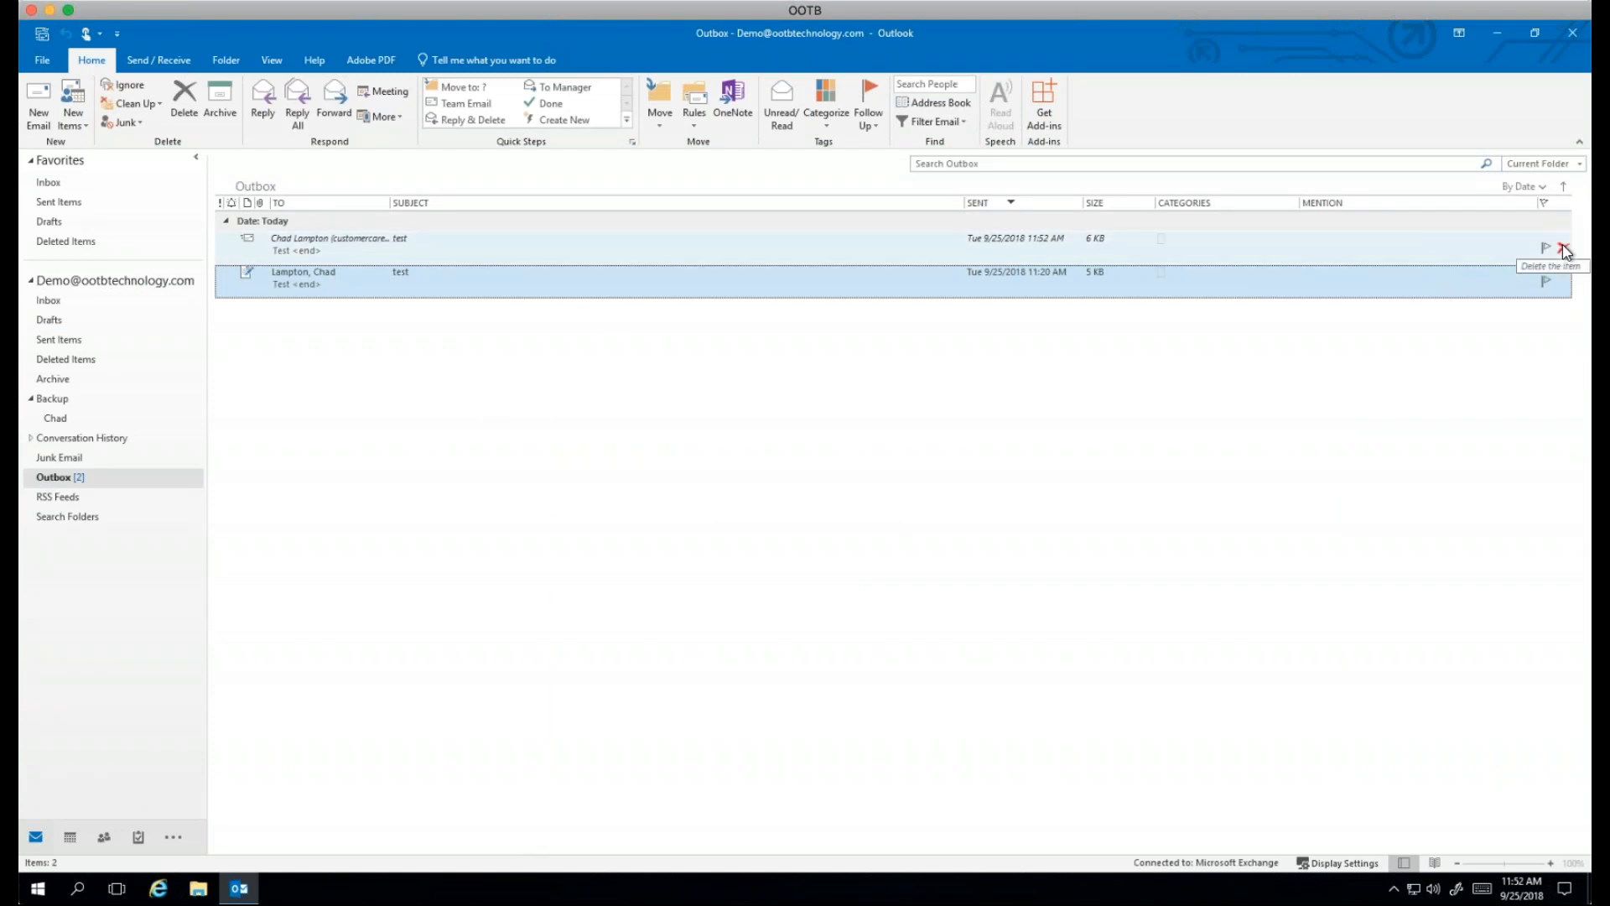
click(1564, 248)
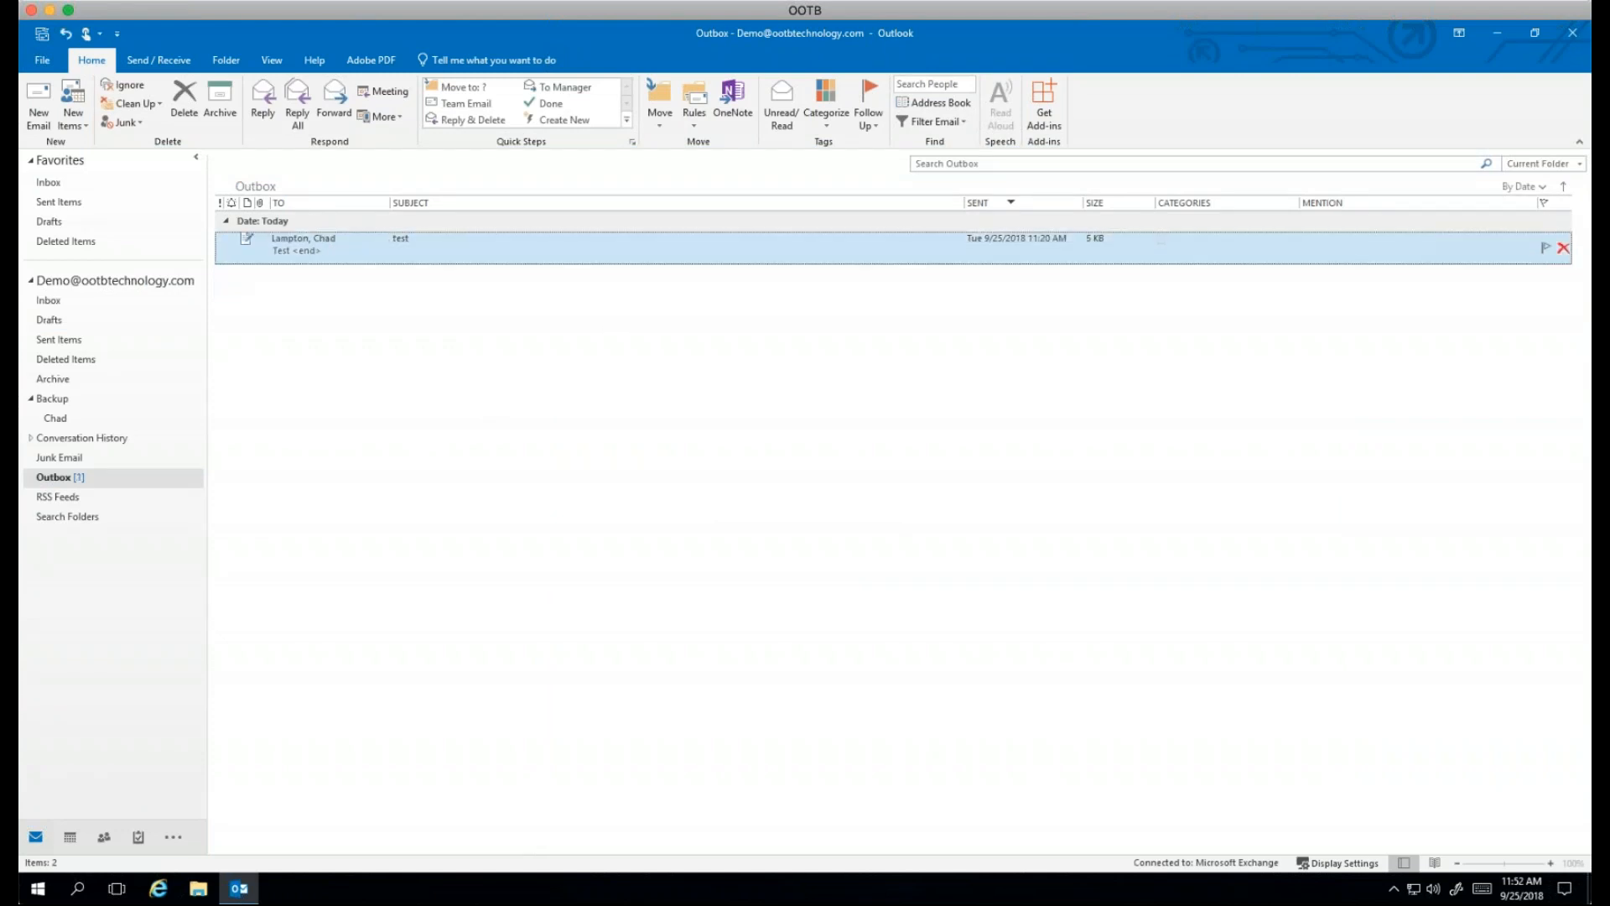
double_click(785, 258)
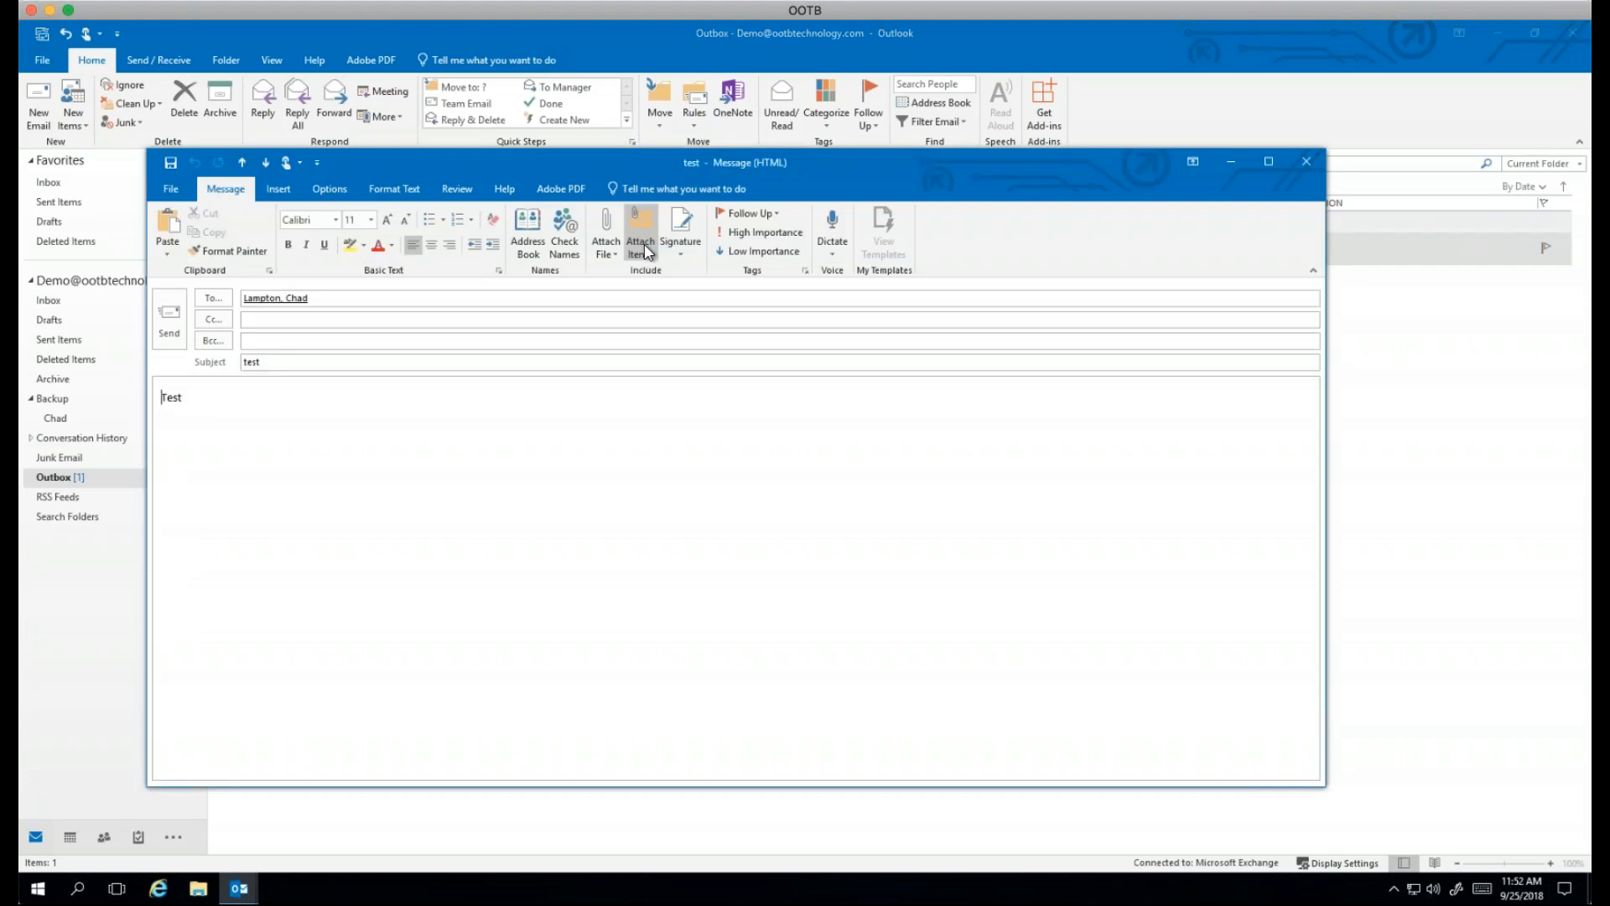
click(174, 320)
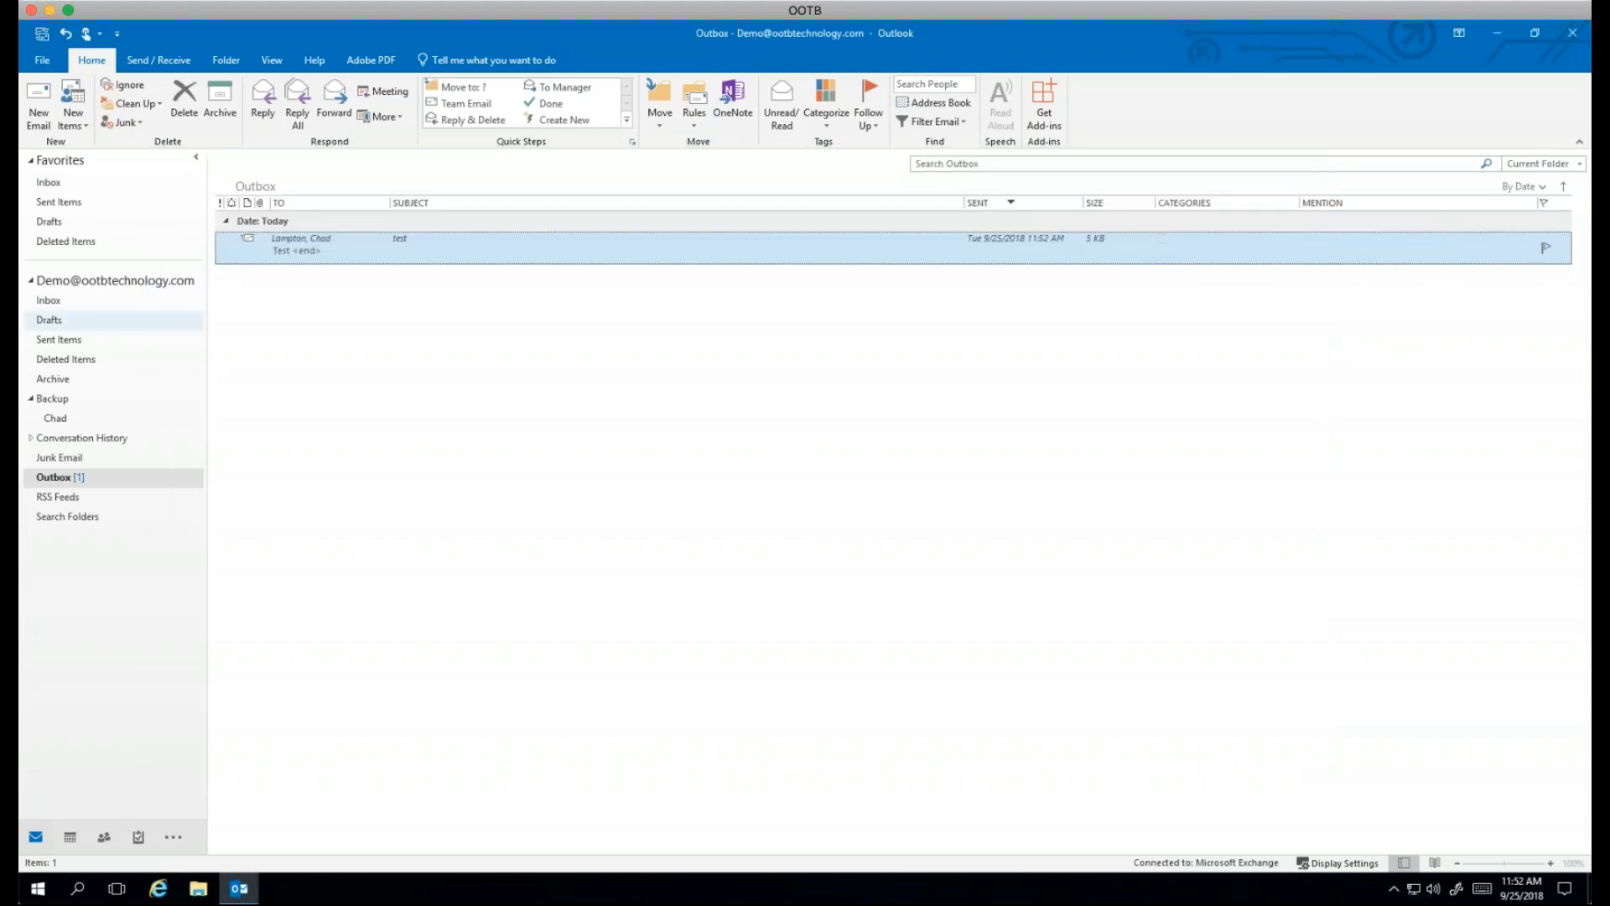
click(65, 302)
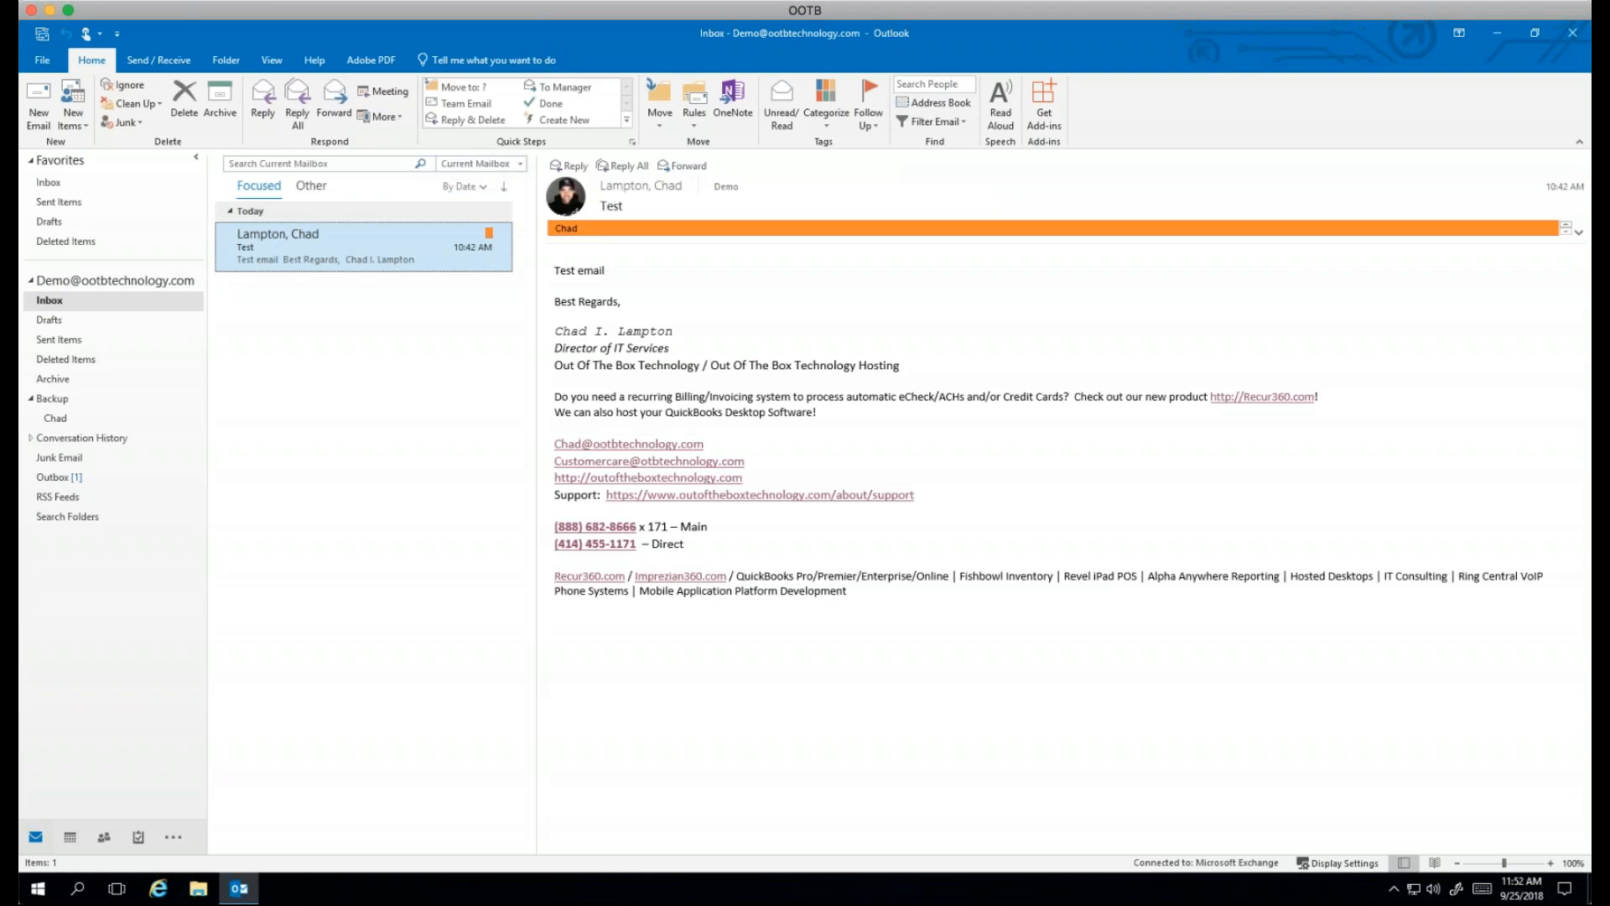
Step: Delete the remaining queued message from the Outbox and return to the Inbox
click(54, 477)
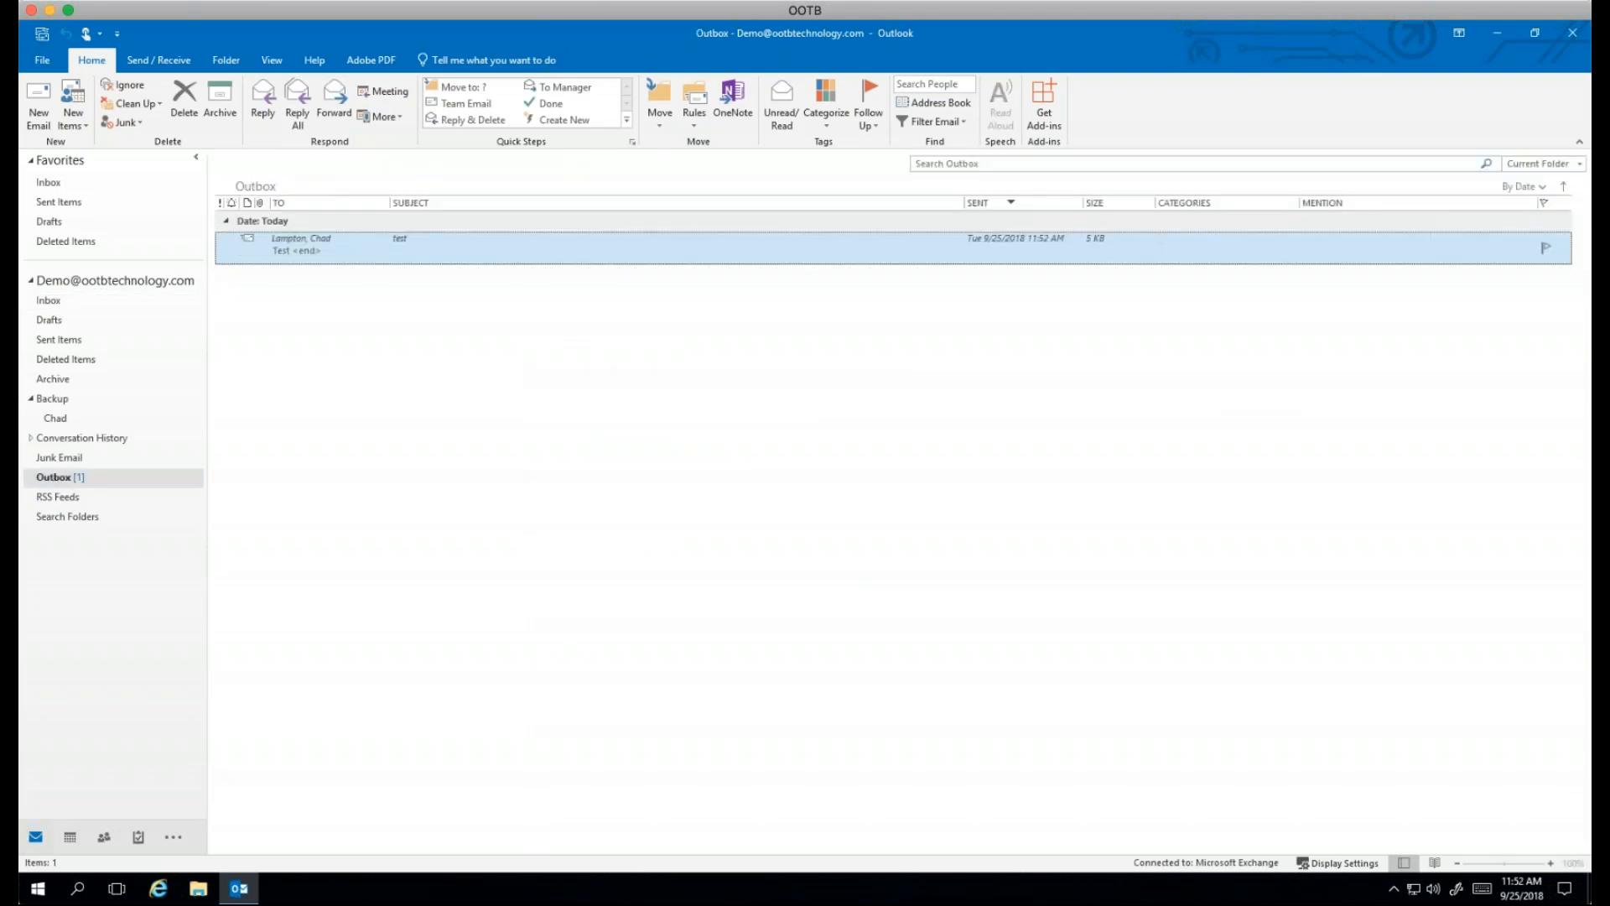
click(1561, 247)
click(52, 302)
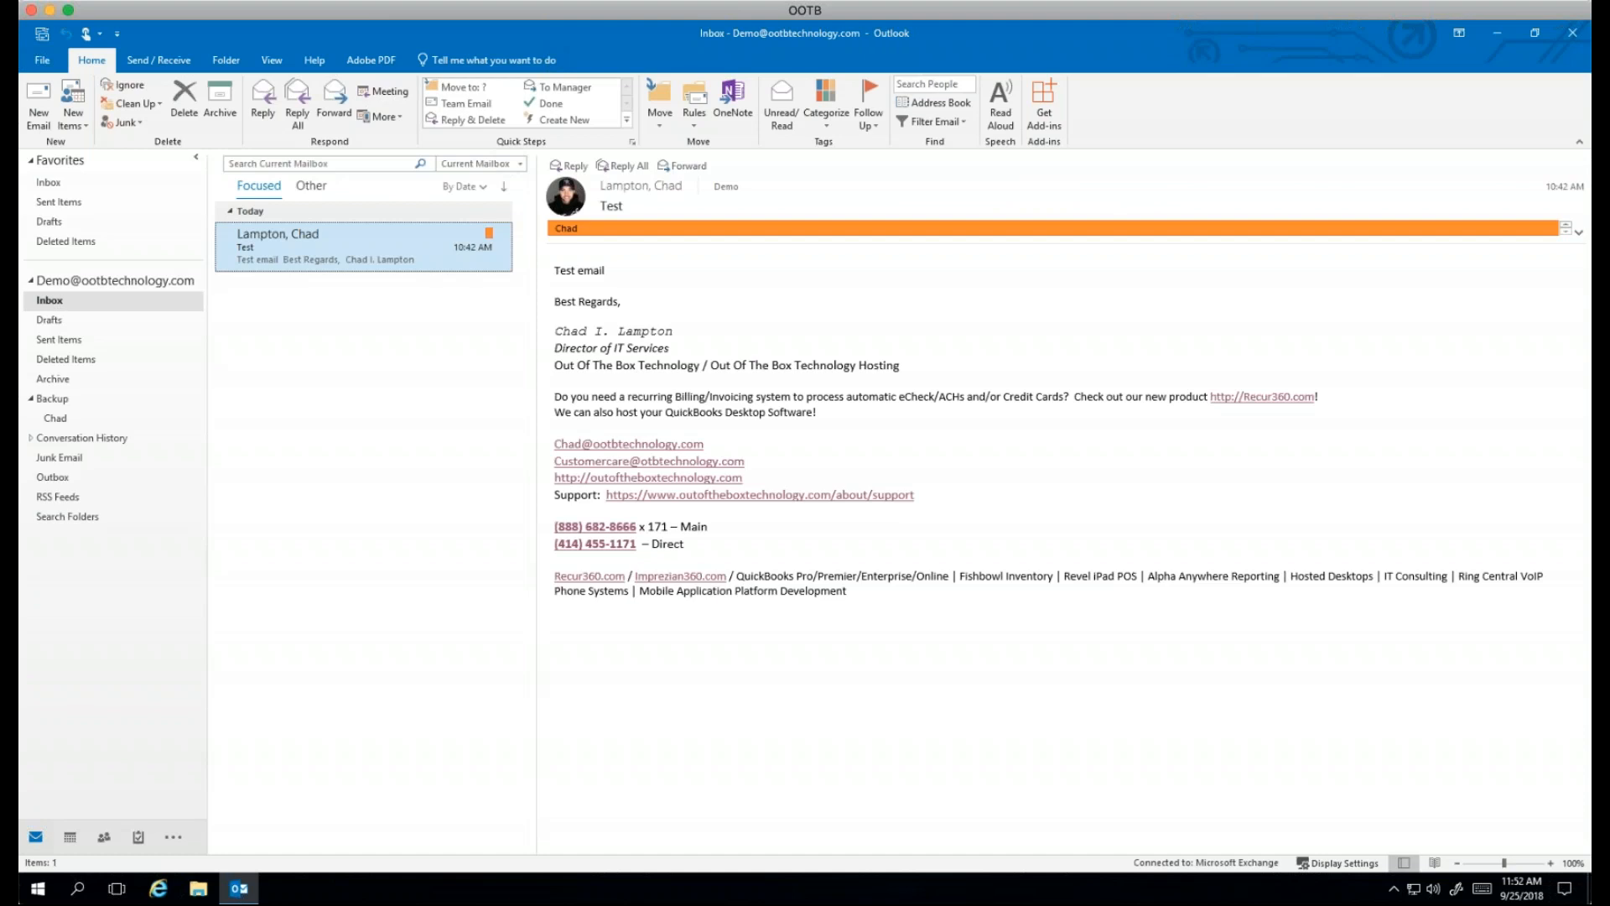
Step: Glance at the People view, then switch back to the Inbox mail view
click(104, 836)
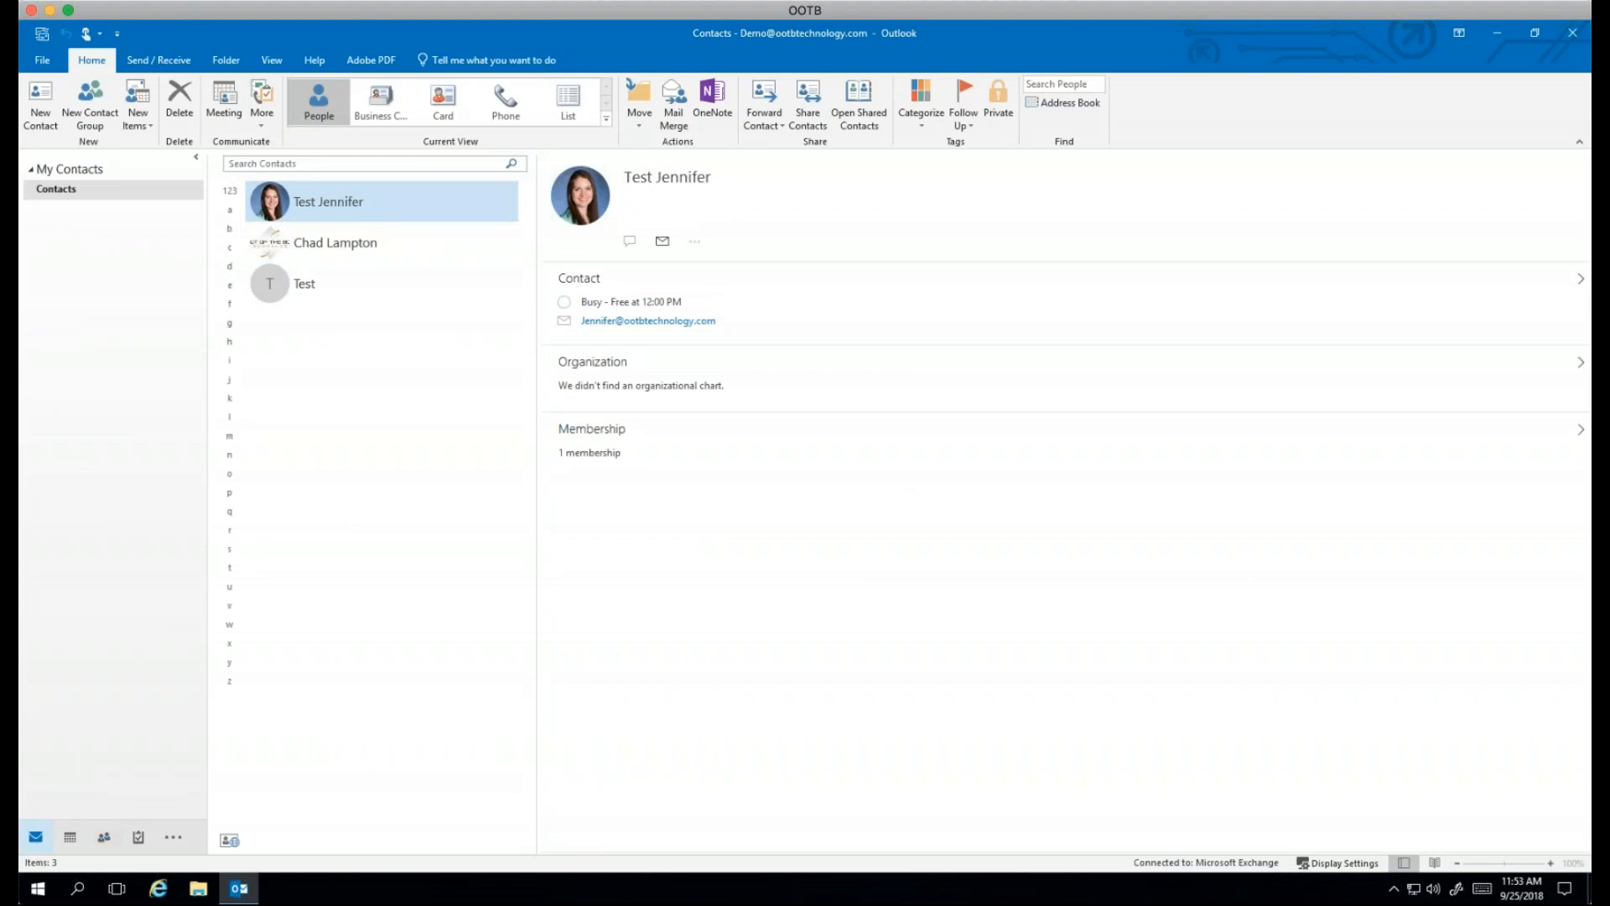
click(35, 836)
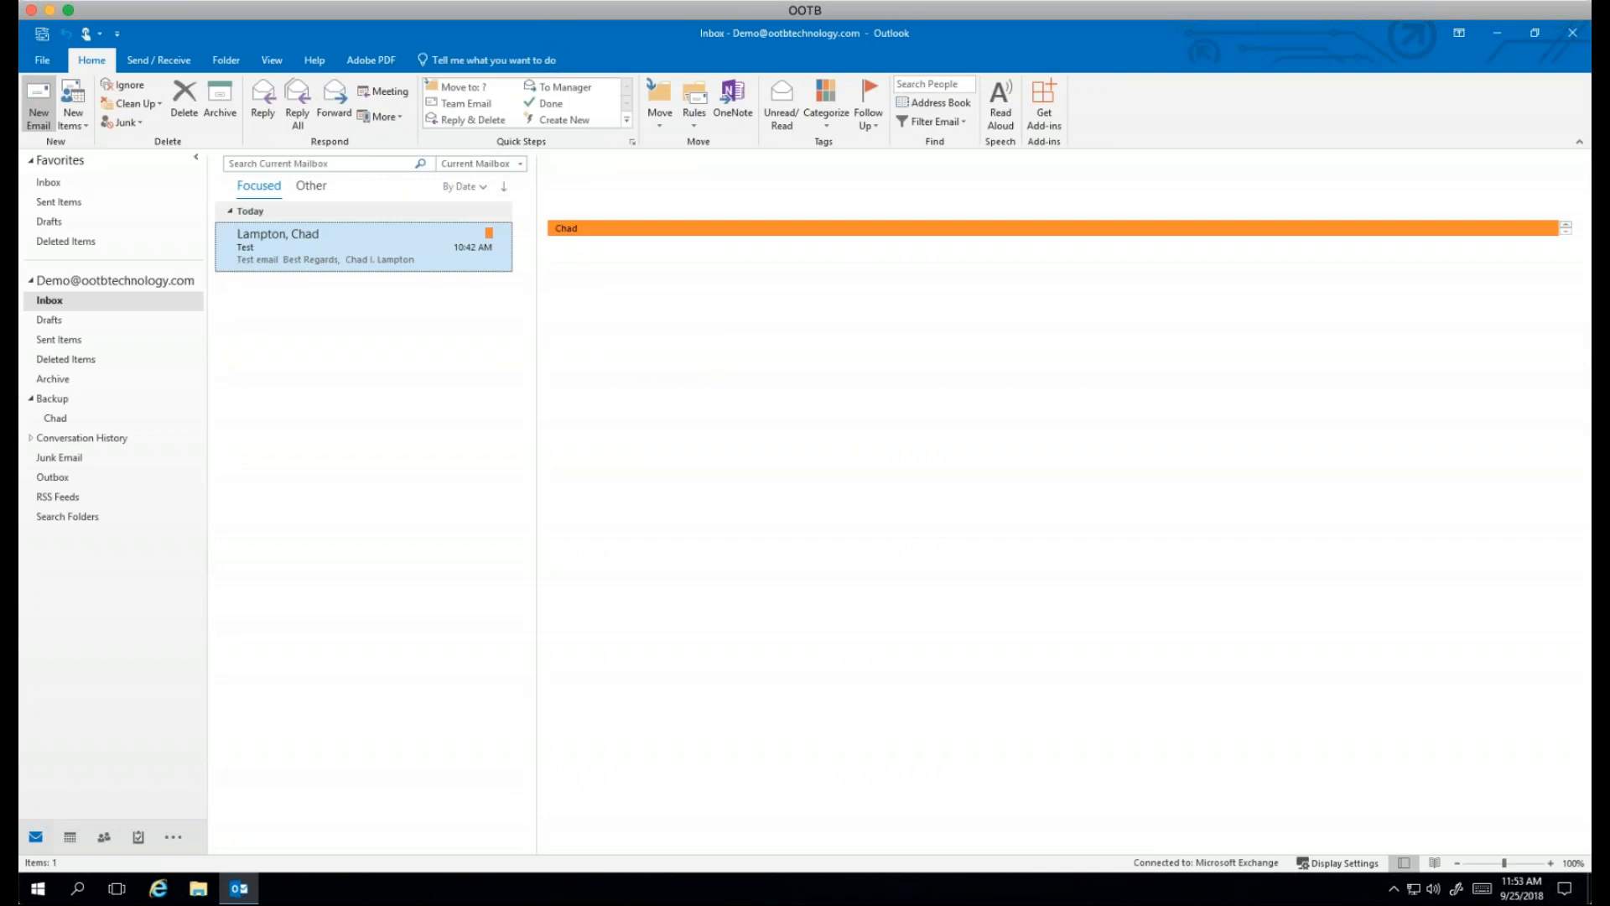
click(39, 107)
click(213, 297)
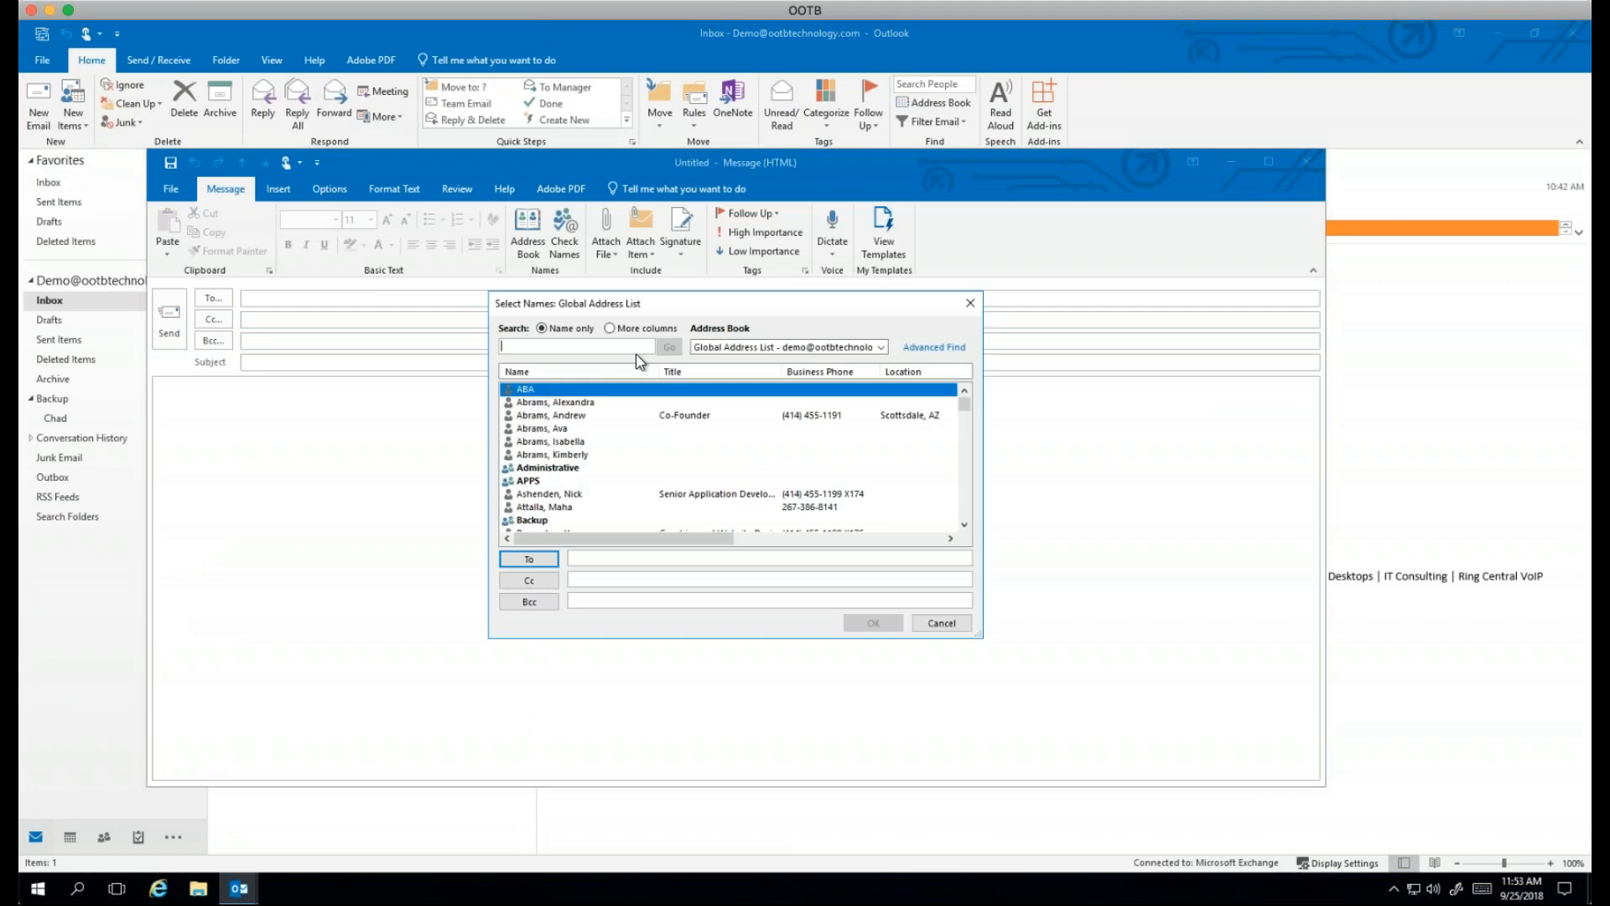
click(970, 305)
click(213, 298)
drag(964, 405, 964, 480)
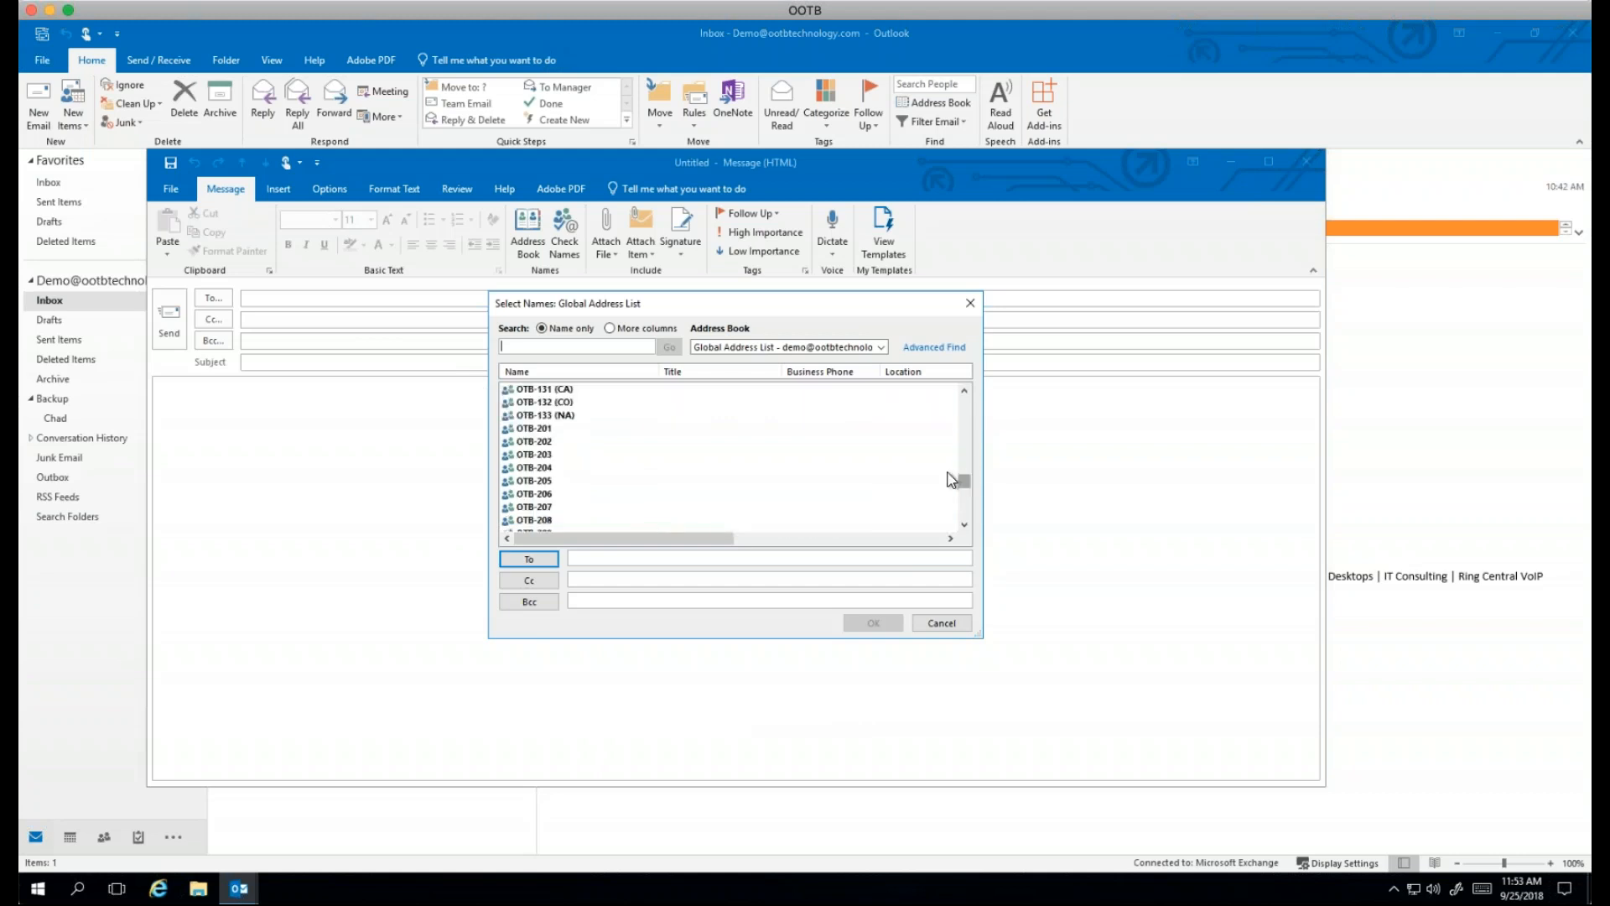
click(957, 625)
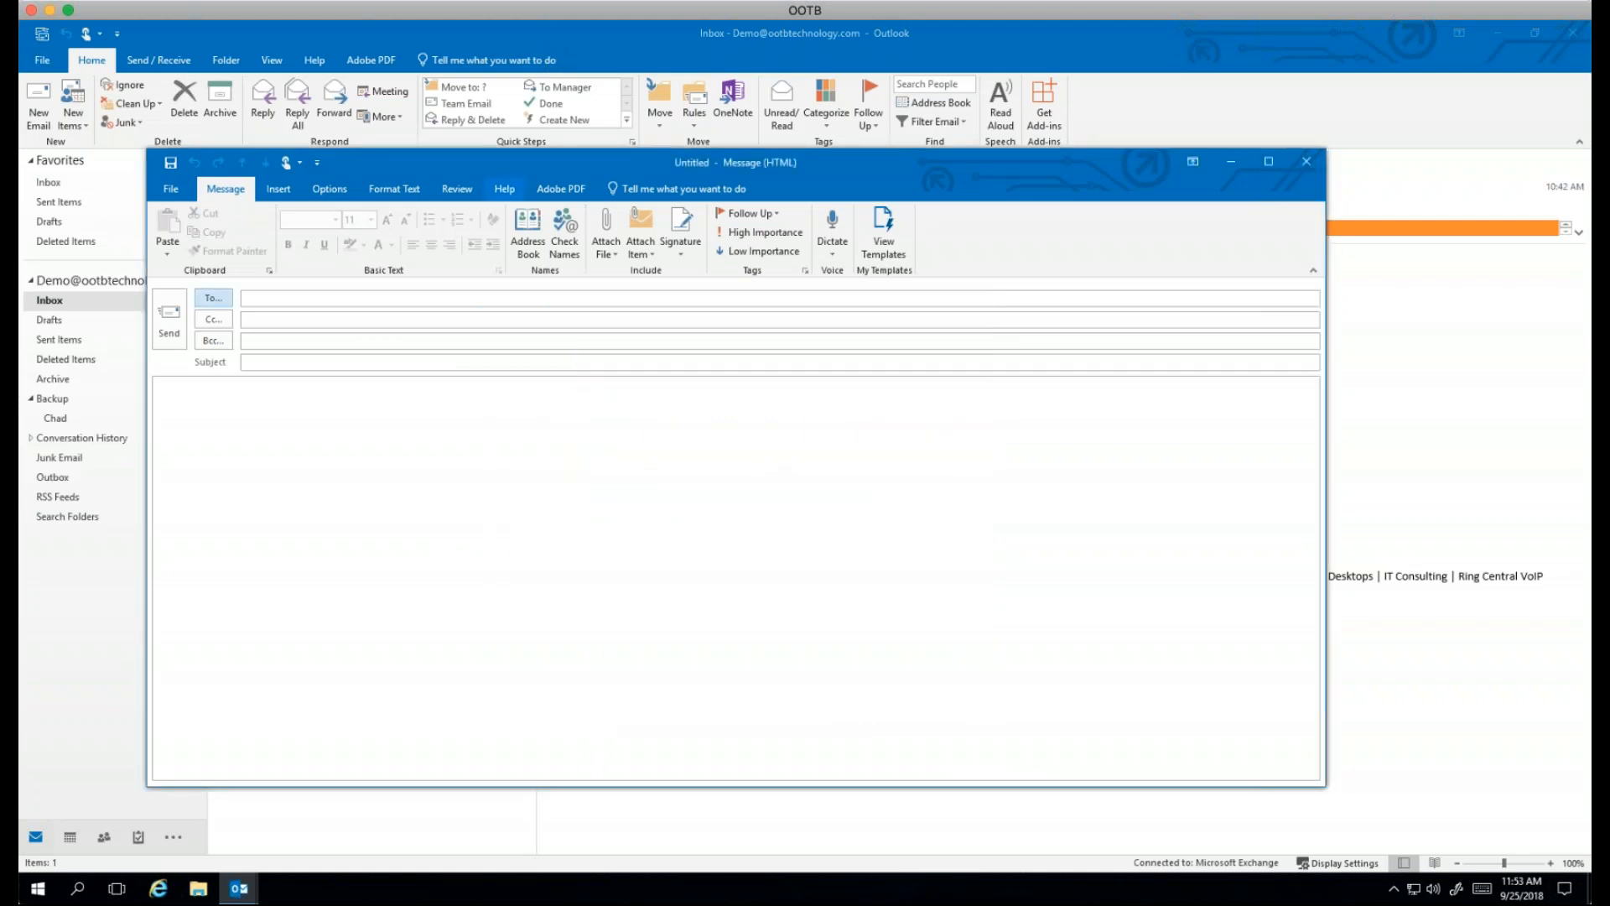
click(278, 297)
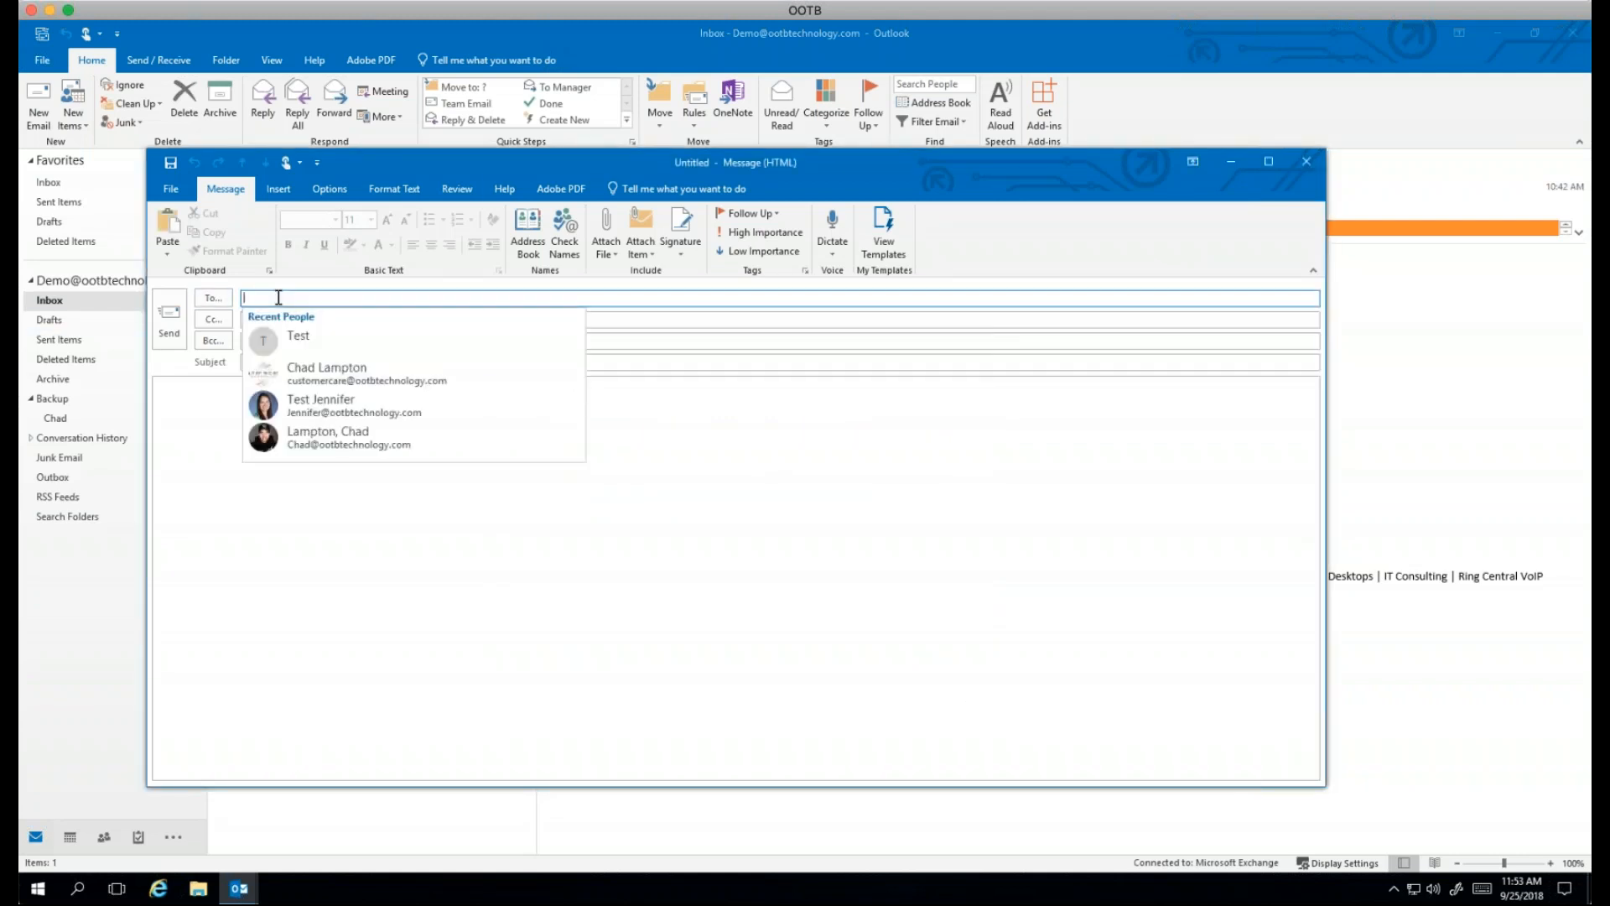
click(298, 338)
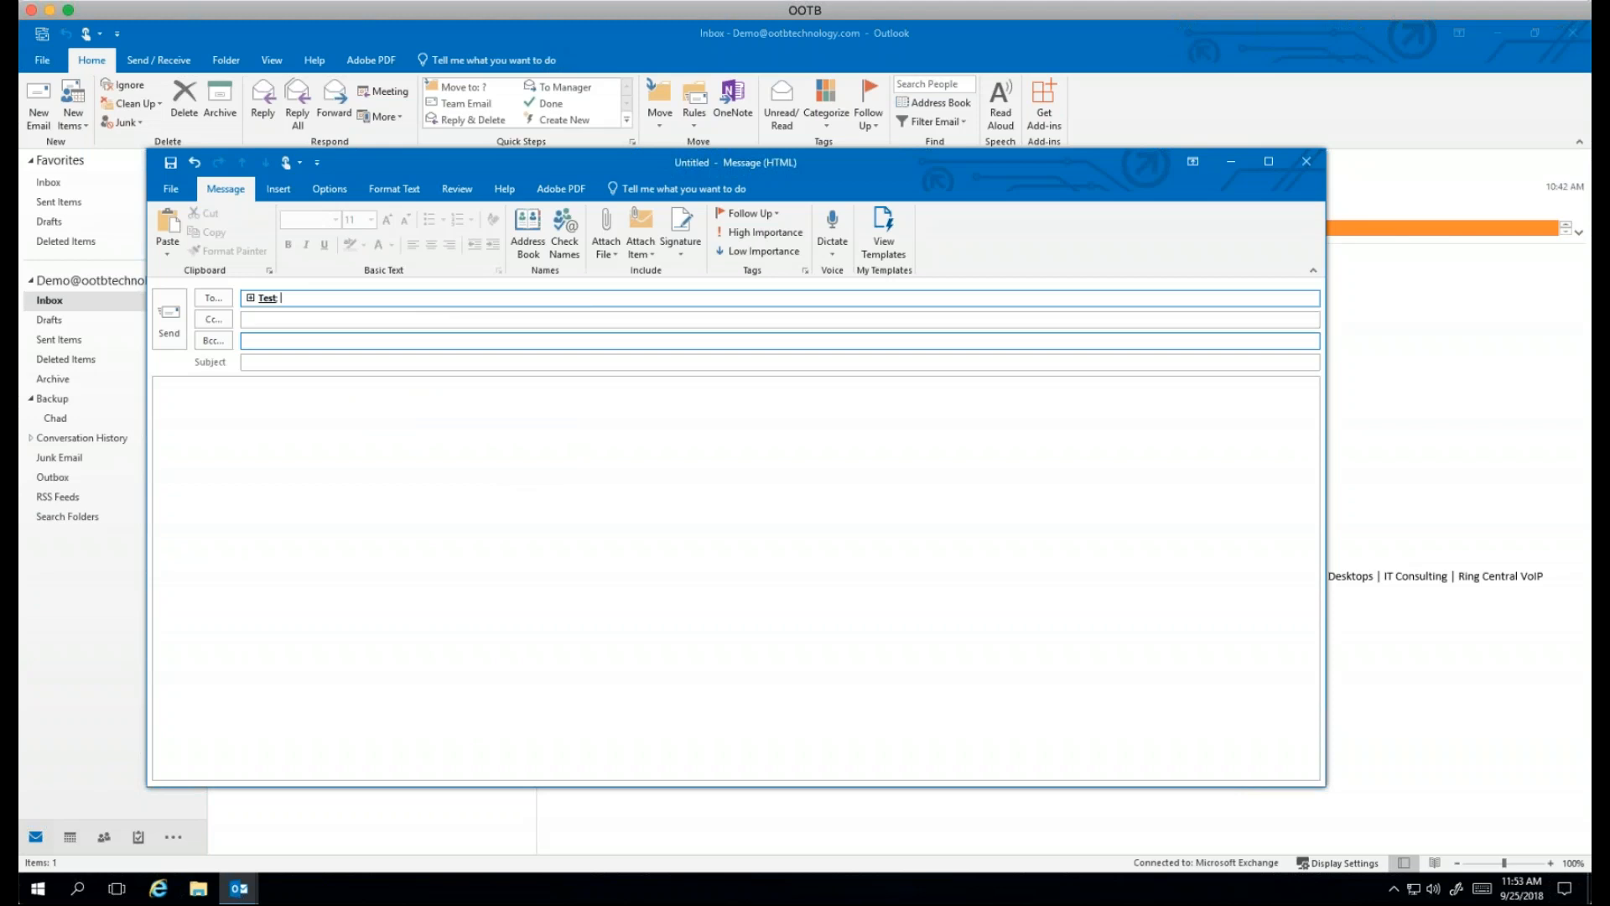
click(1302, 160)
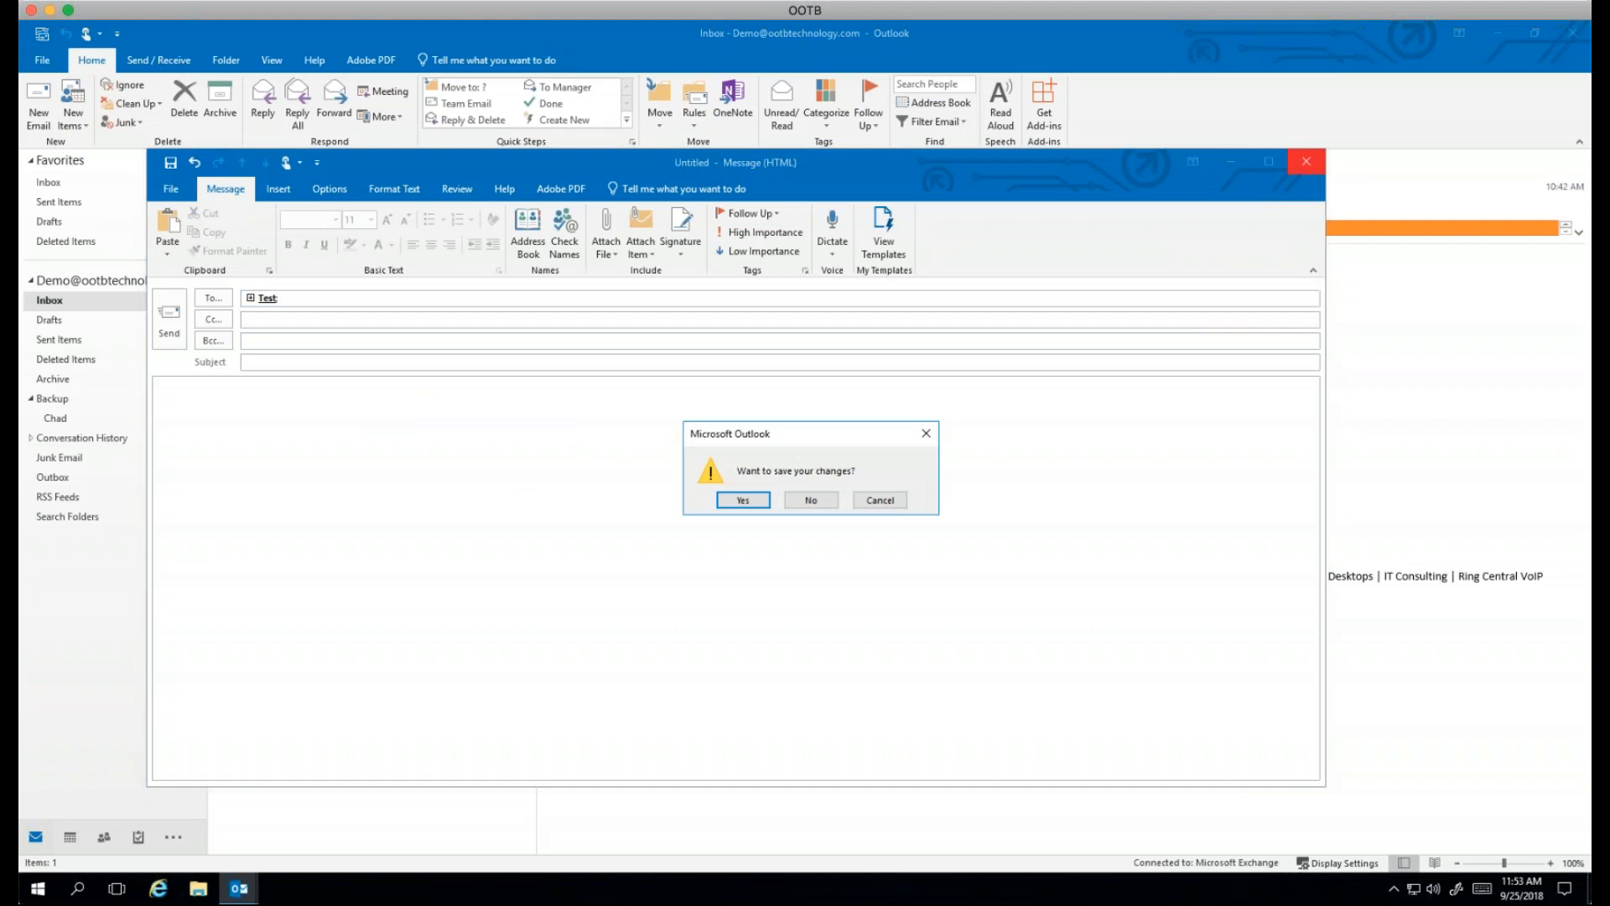
click(810, 500)
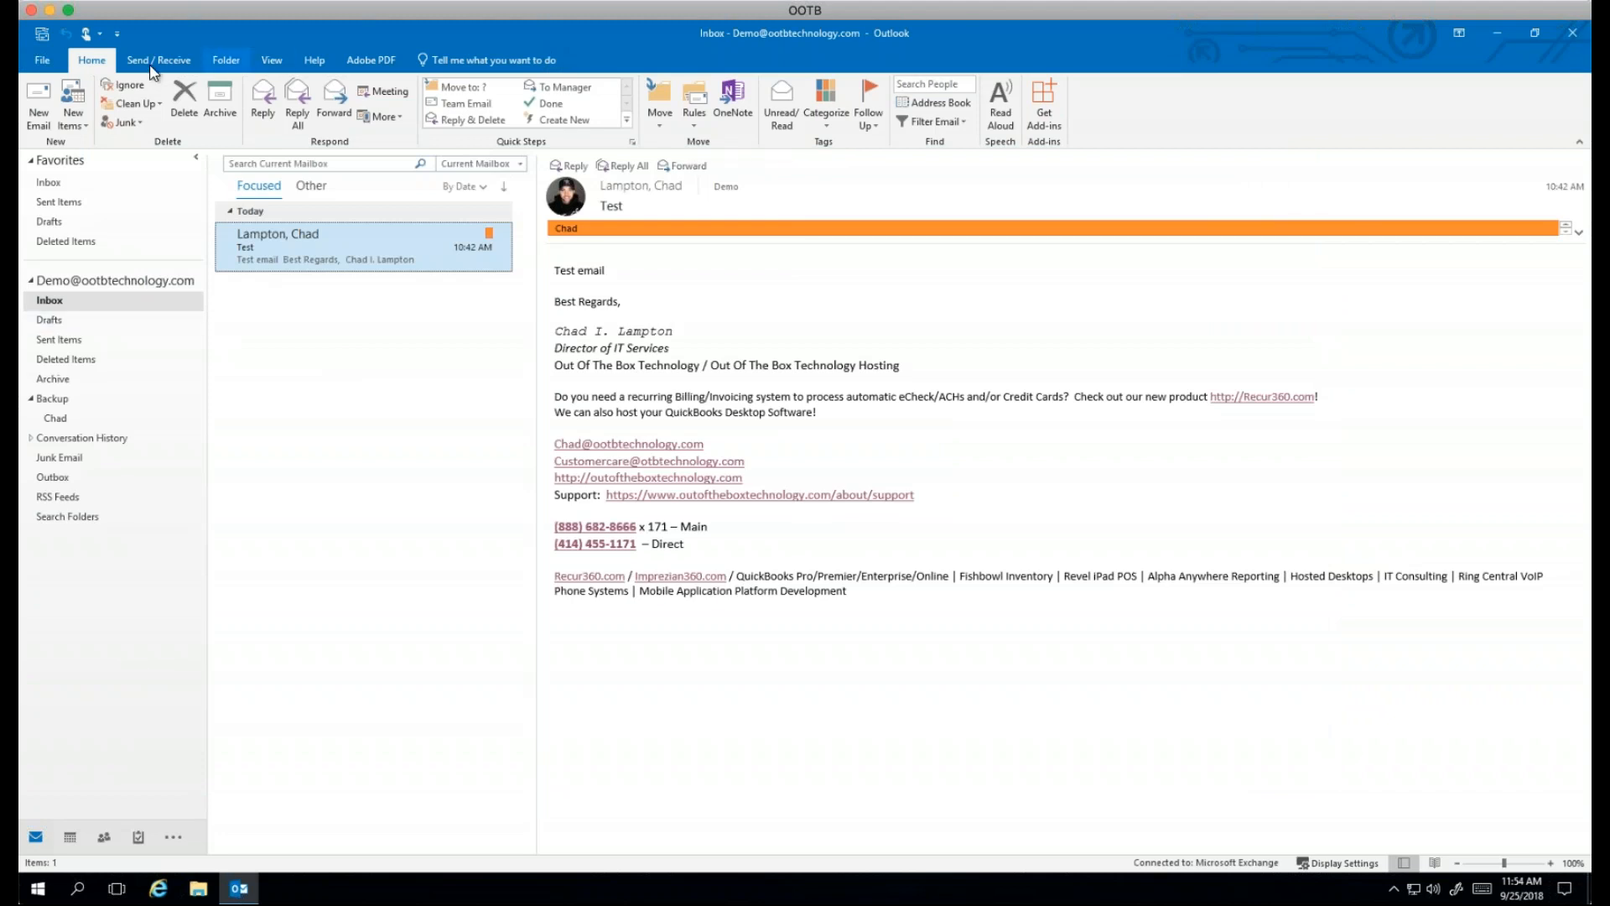
Step: Show the To-Do Bar's Tasks list beside the Inbox and select the new-task box
click(232, 65)
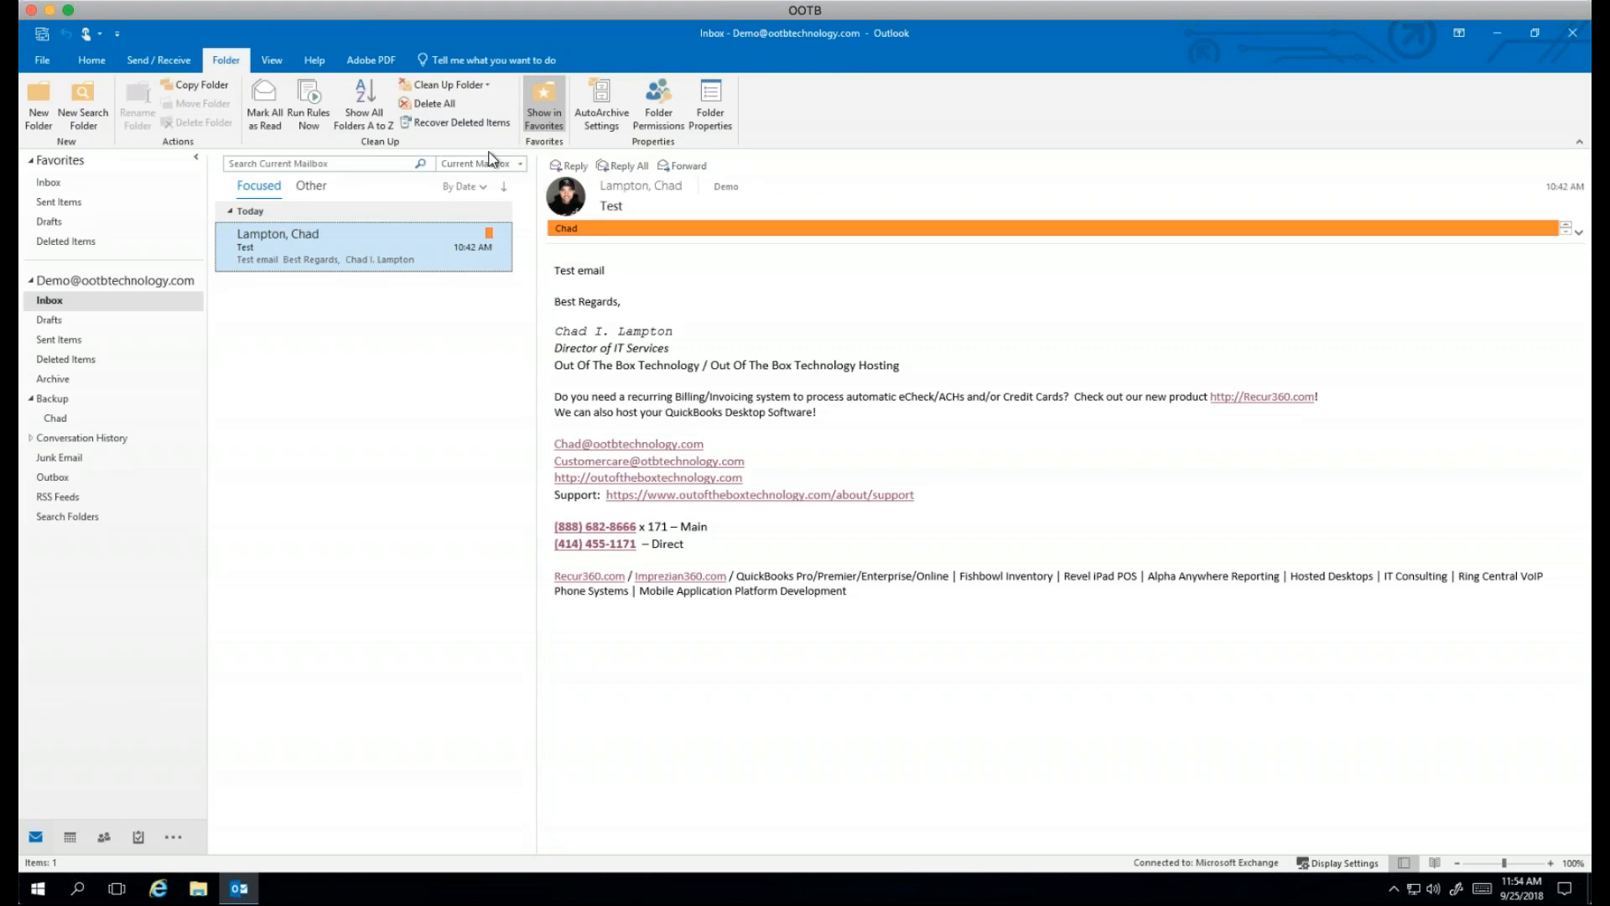
click(270, 61)
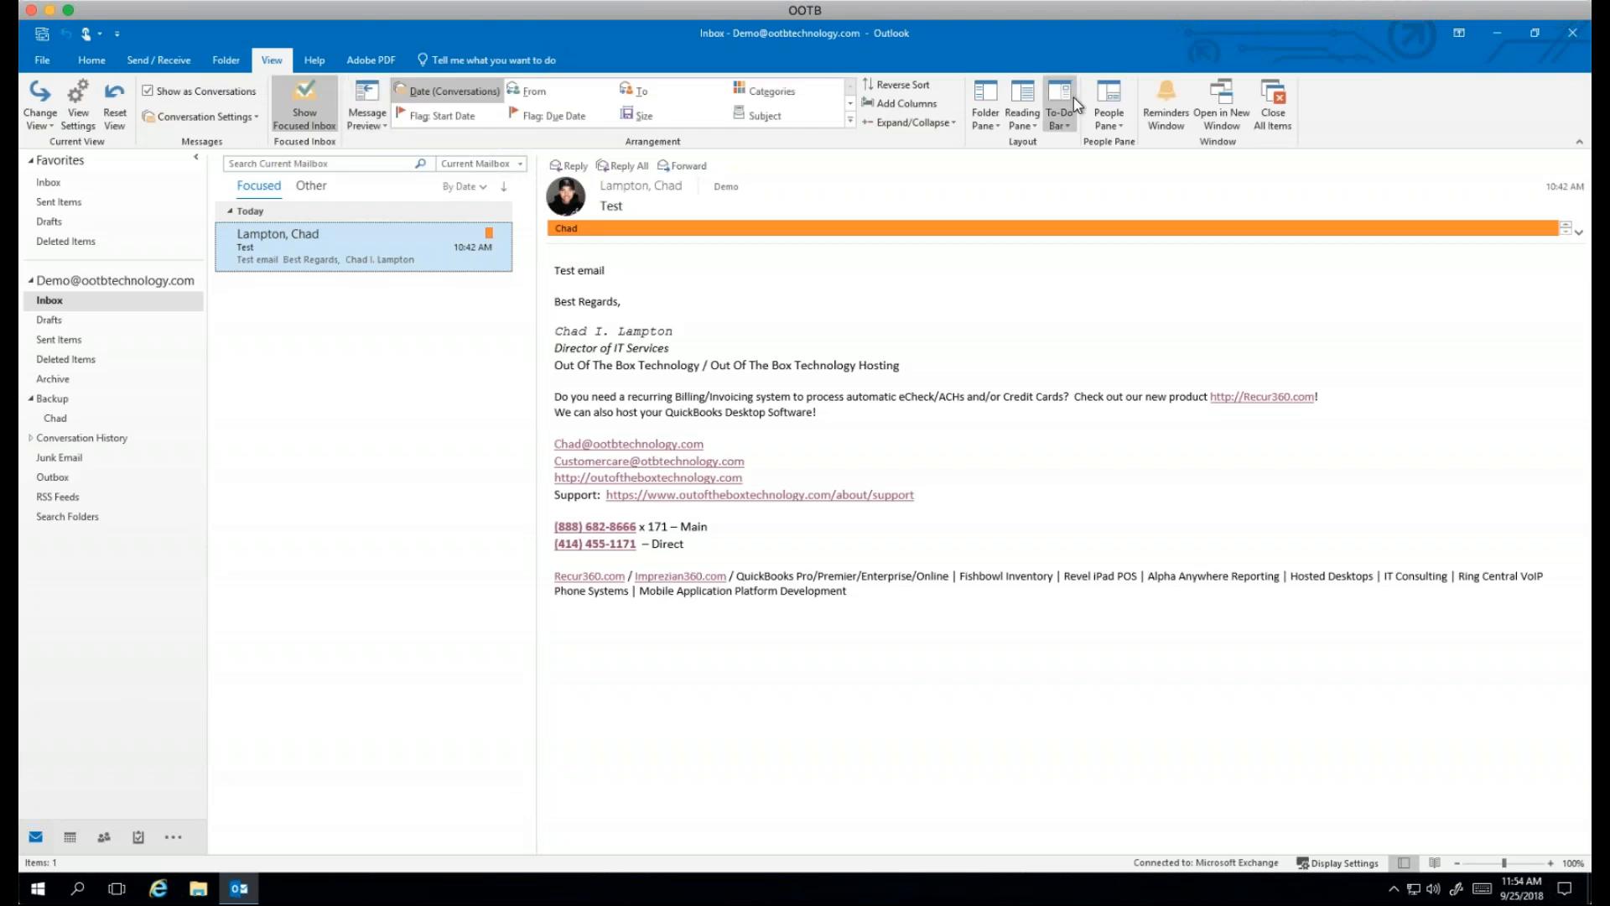
click(1060, 124)
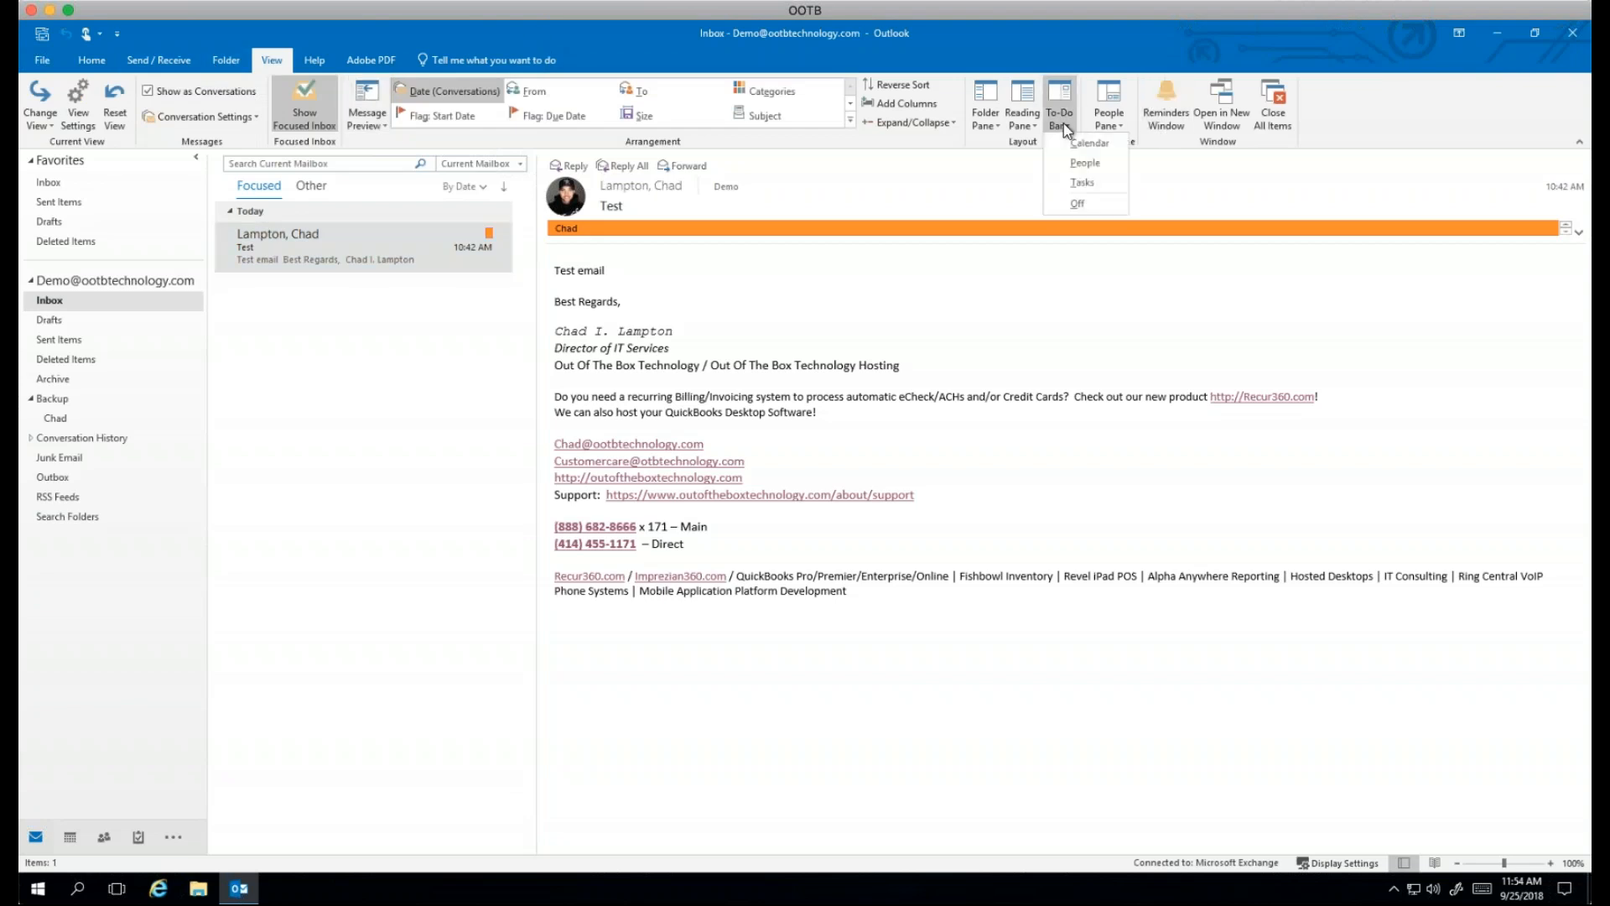
click(1076, 182)
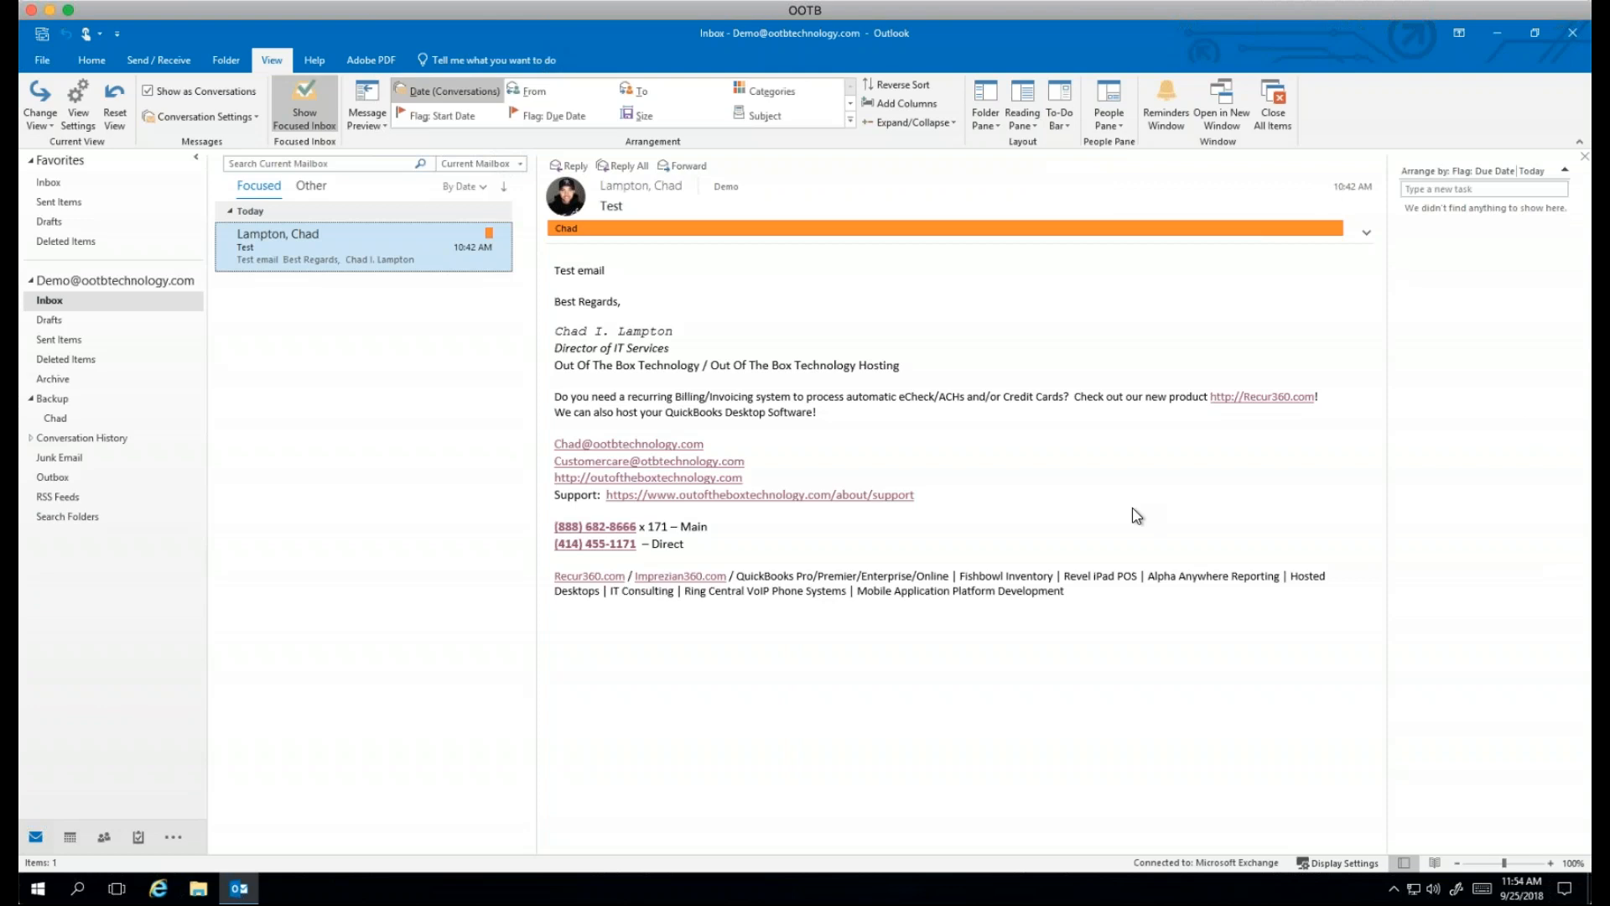
click(1532, 191)
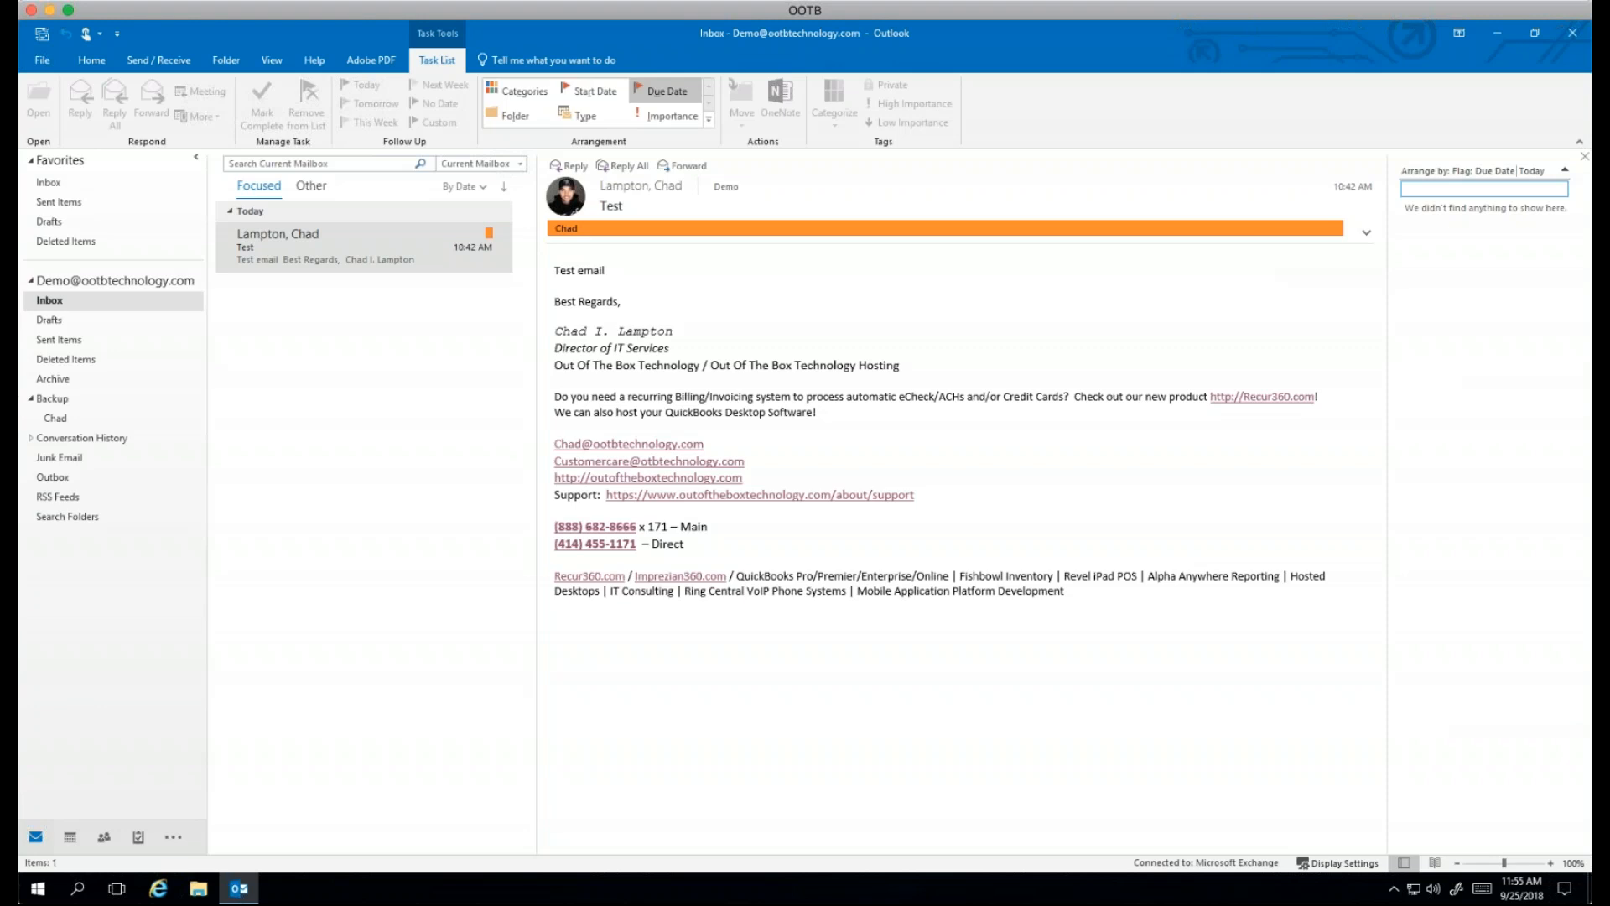
Step: Add a task named 'Test' and tag it with the orange Chad category
text(Test)
key(Return)
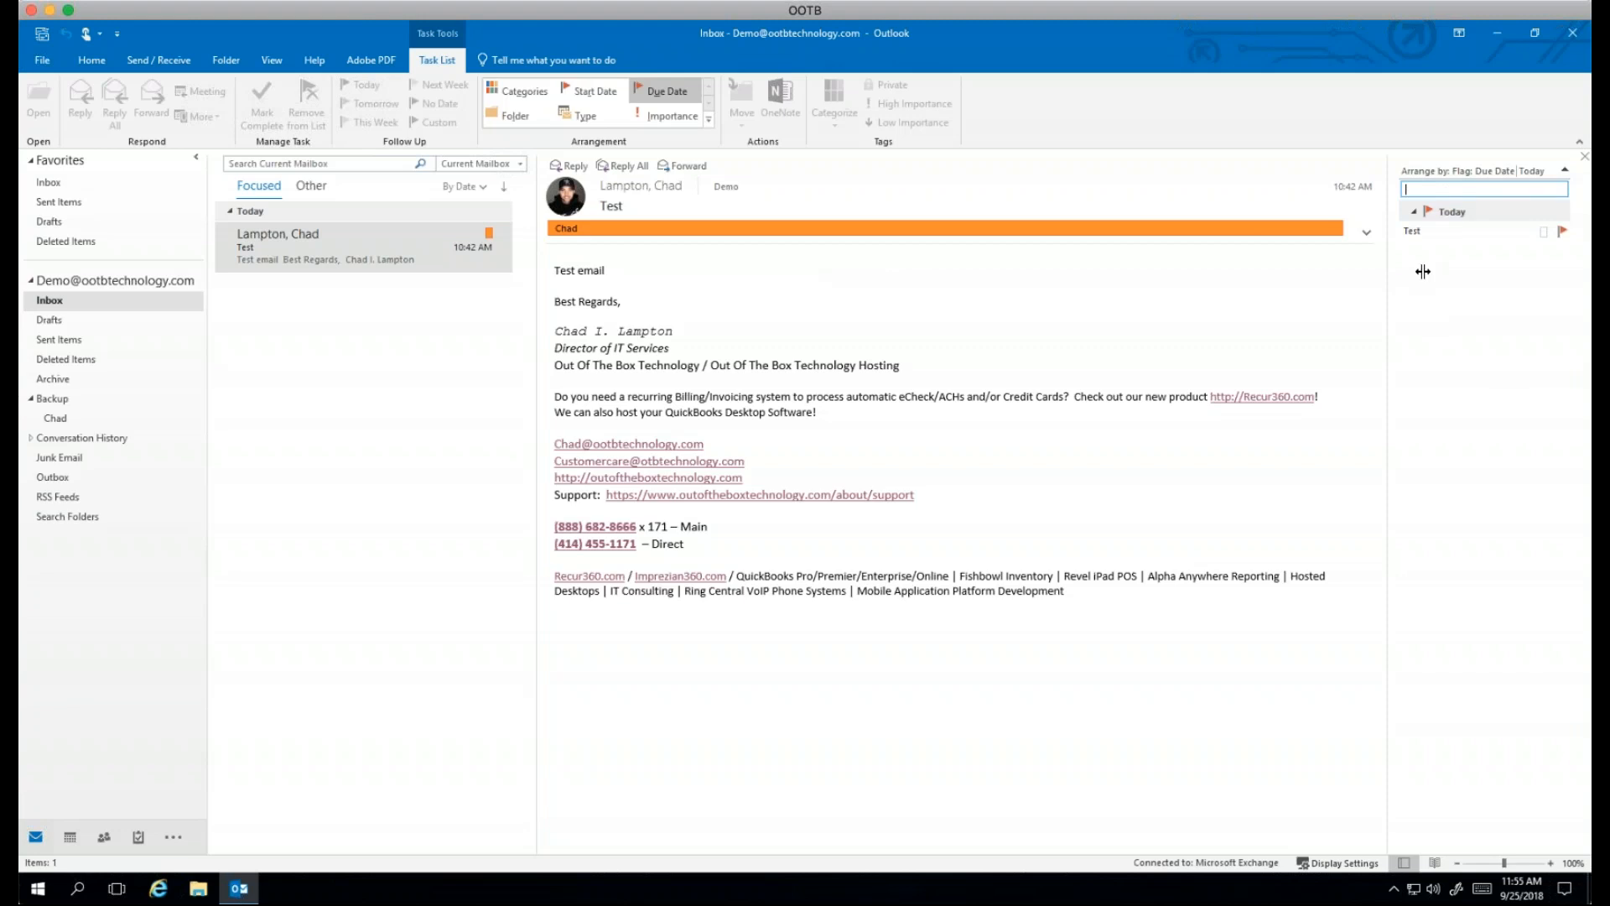
right_click(1466, 231)
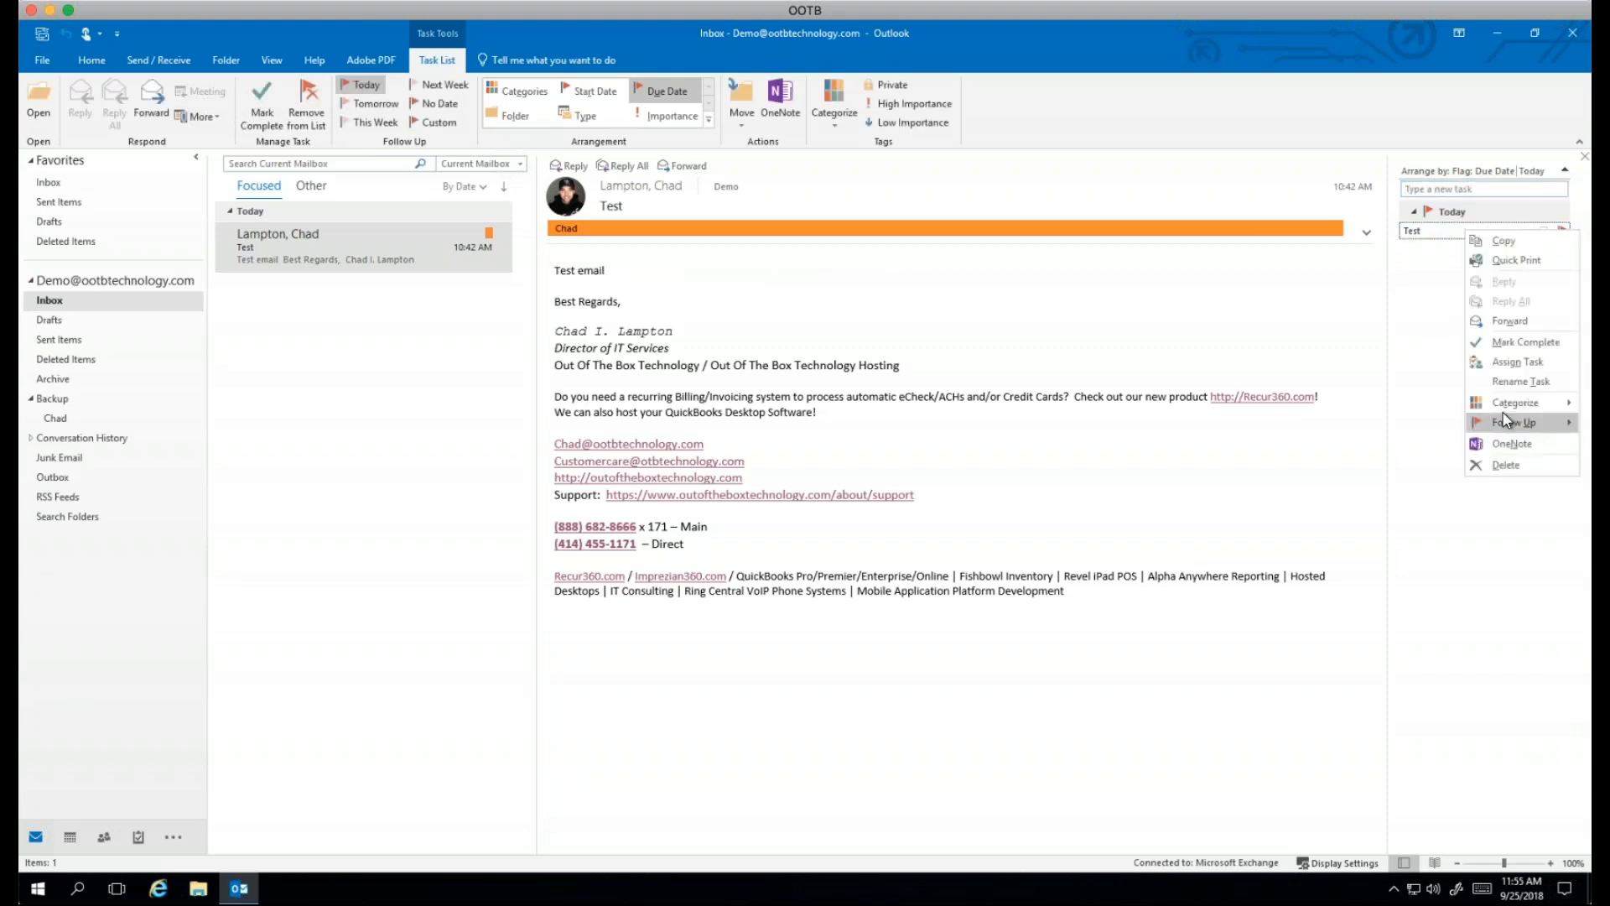
mouse_move(1497, 406)
click(1390, 424)
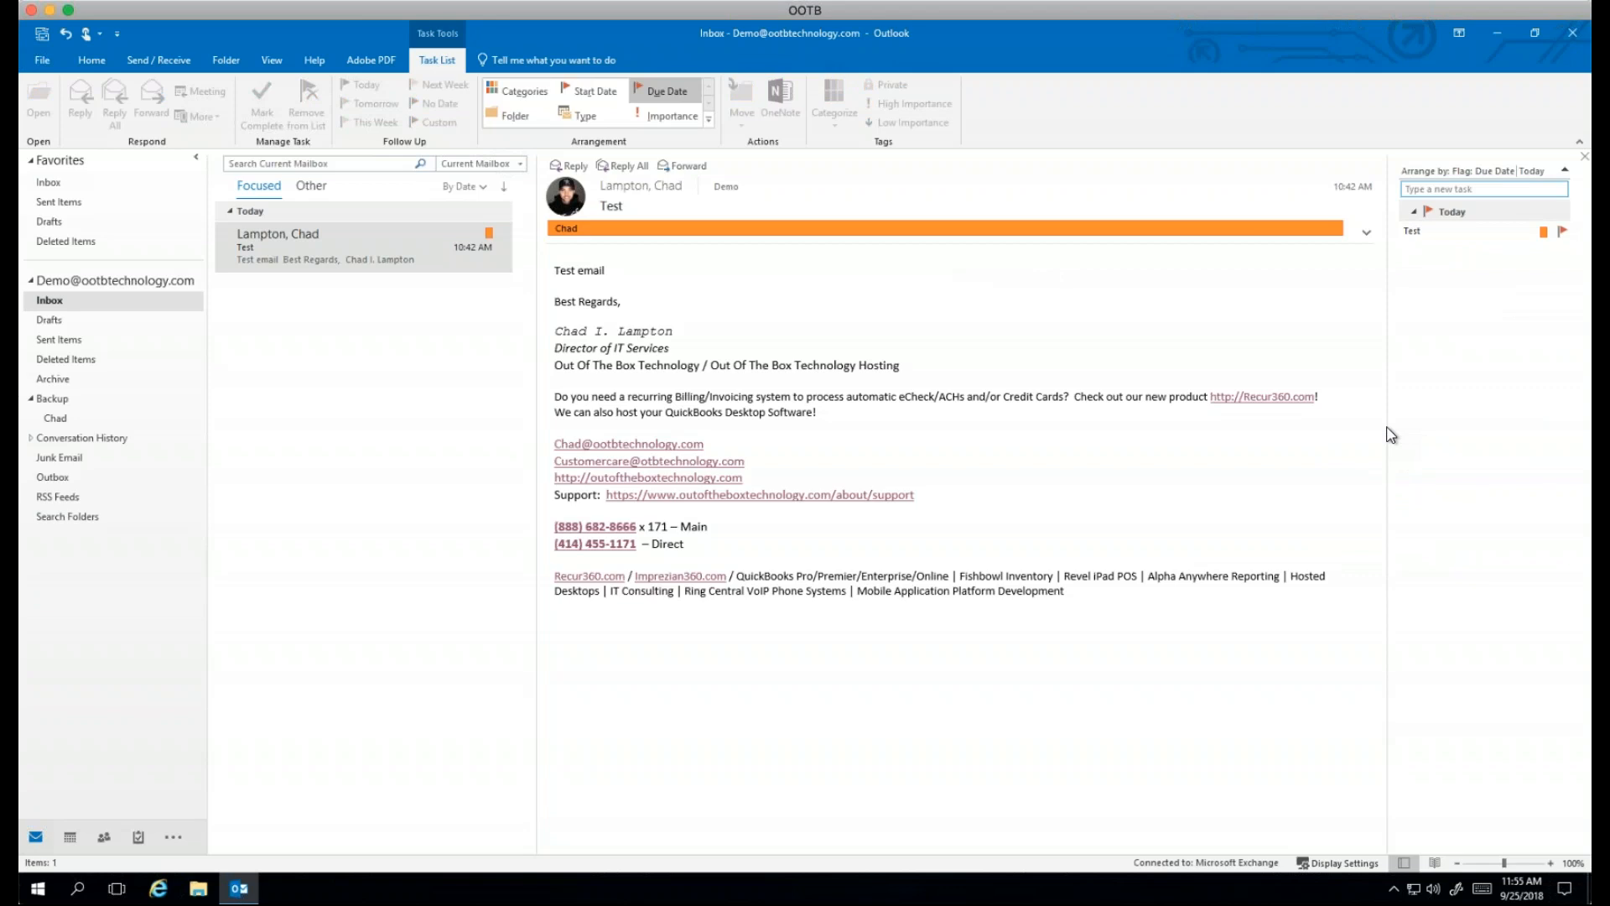
Step: Add a task named '95501' and tag it with the Chad category
click(1468, 189)
text(95501)
key(Return)
right_click(1543, 249)
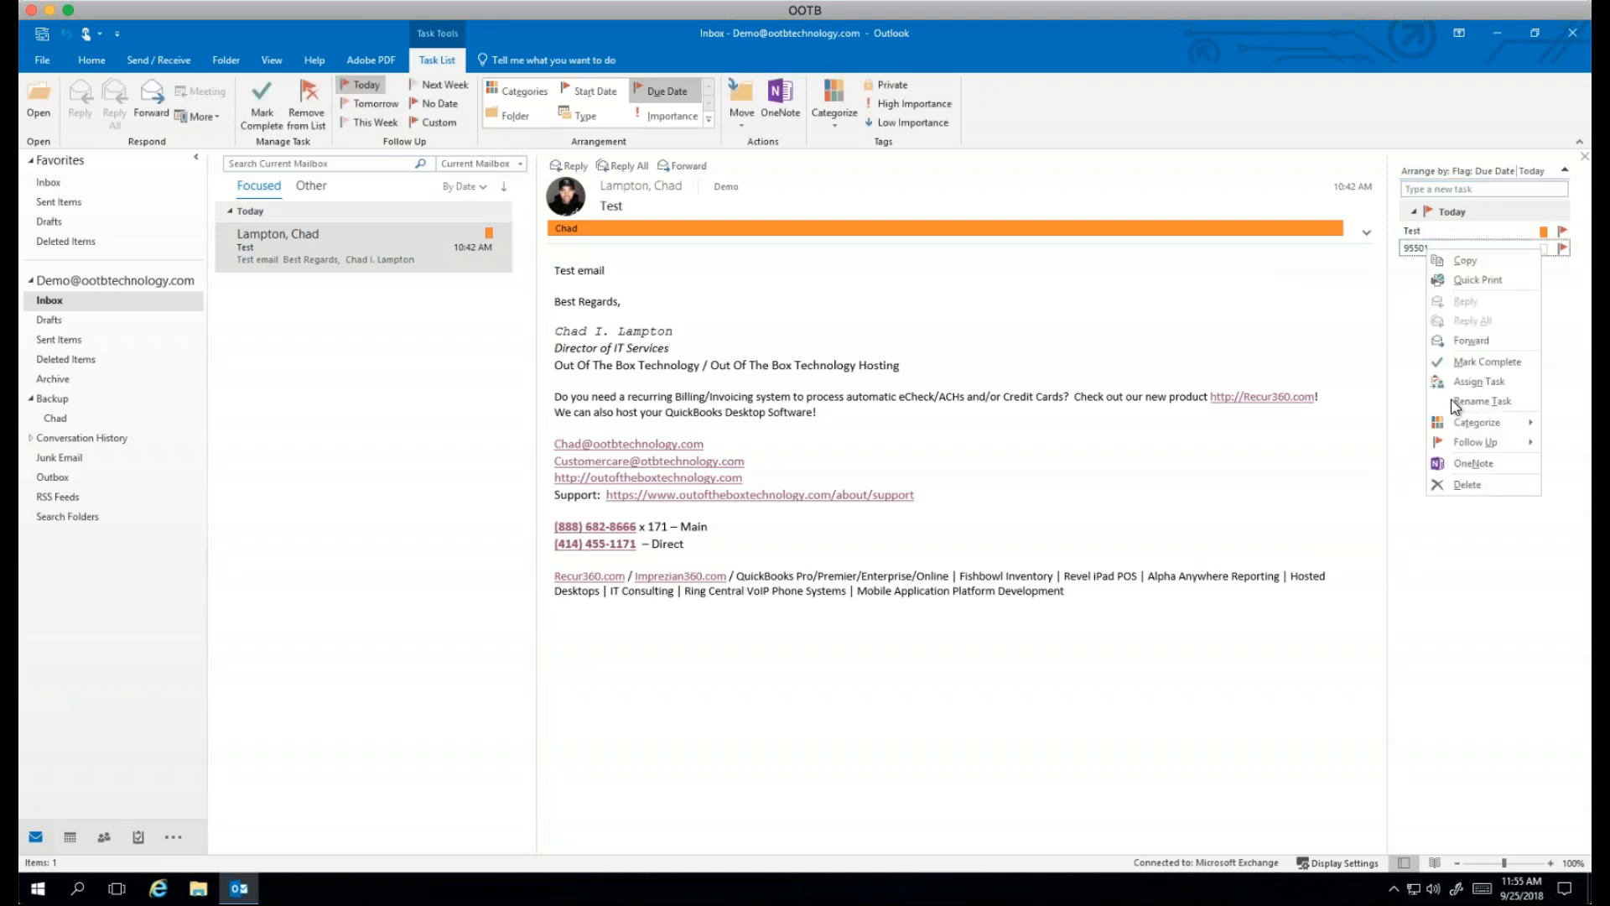
mouse_move(1497, 428)
click(1335, 445)
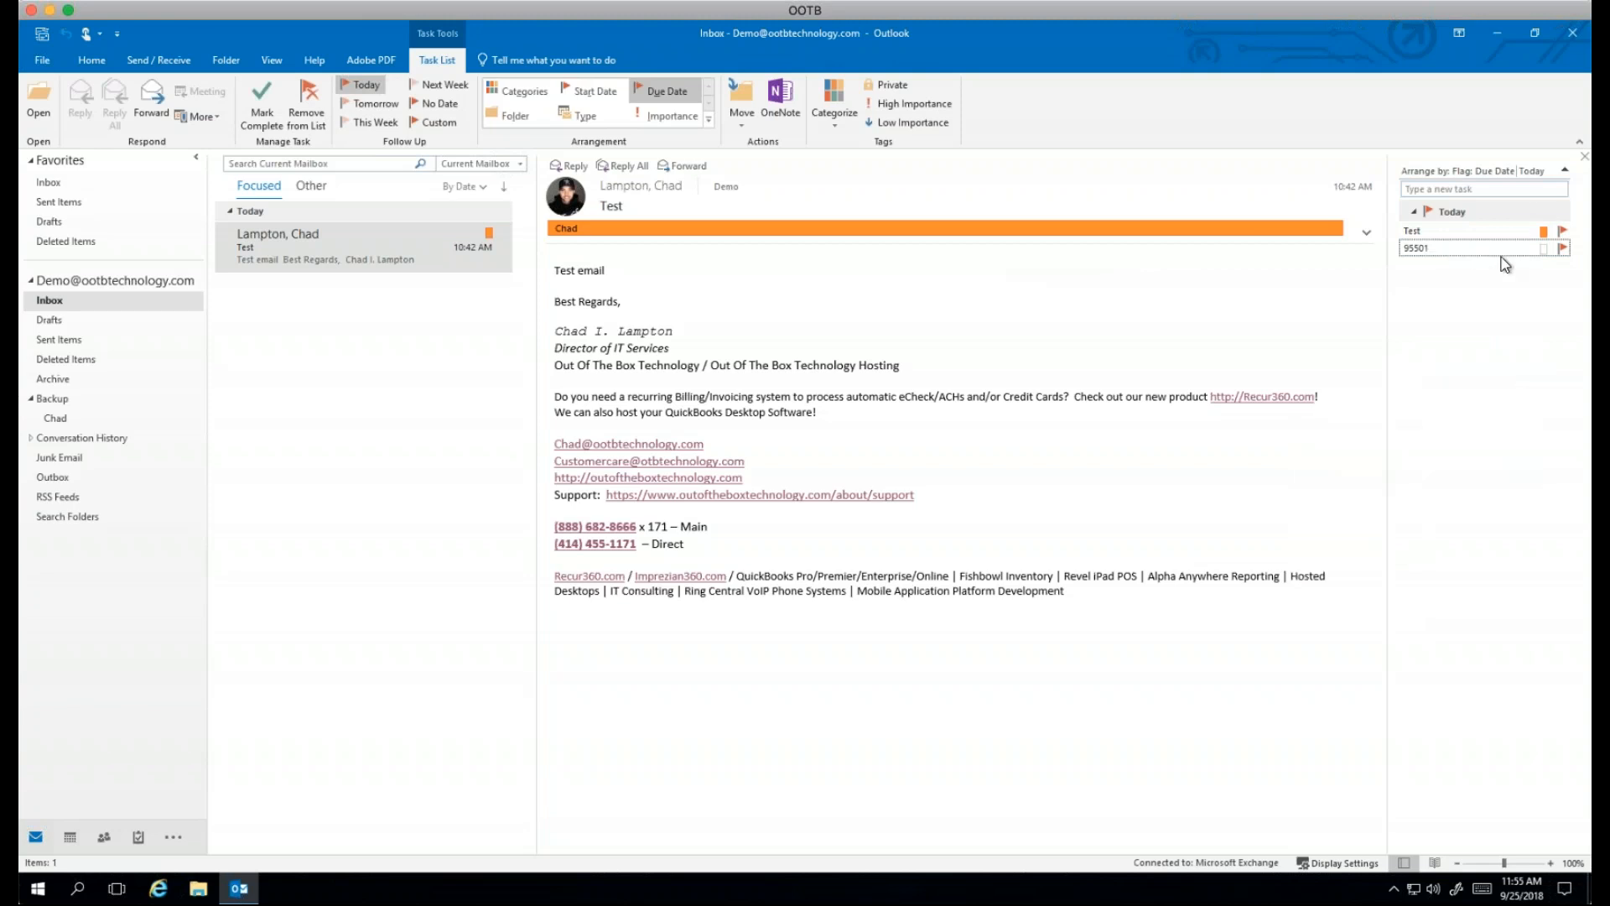
right_click(1562, 256)
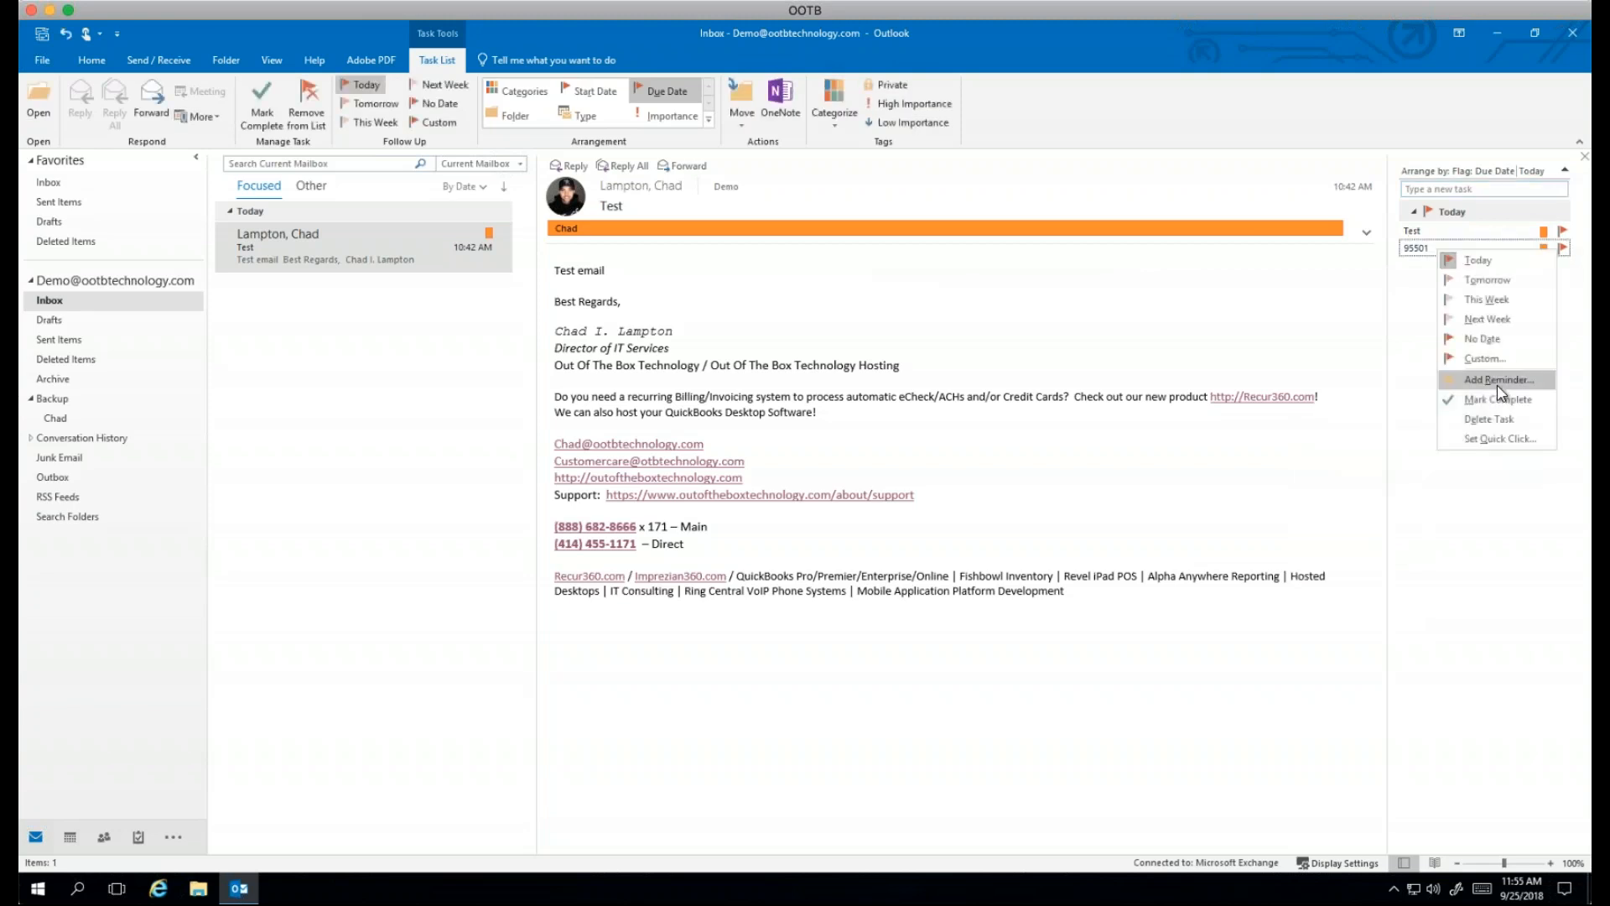
Step: Set a custom follow-up reminder on 95501 for 1:00 PM, Tuesday, September 25, 2018
click(1496, 367)
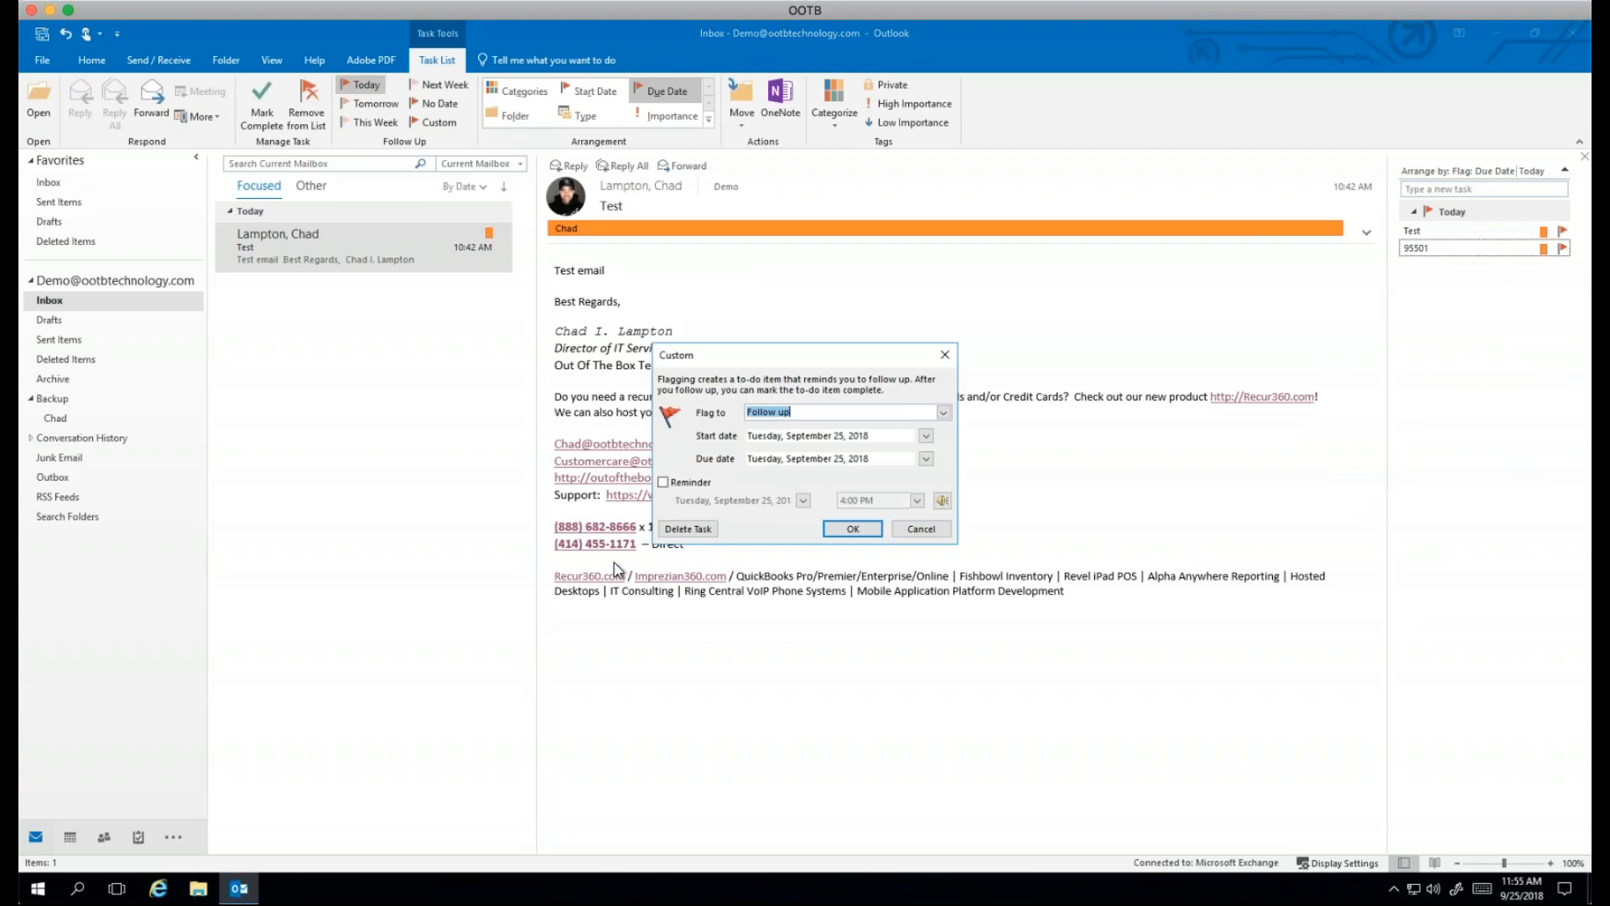
click(663, 482)
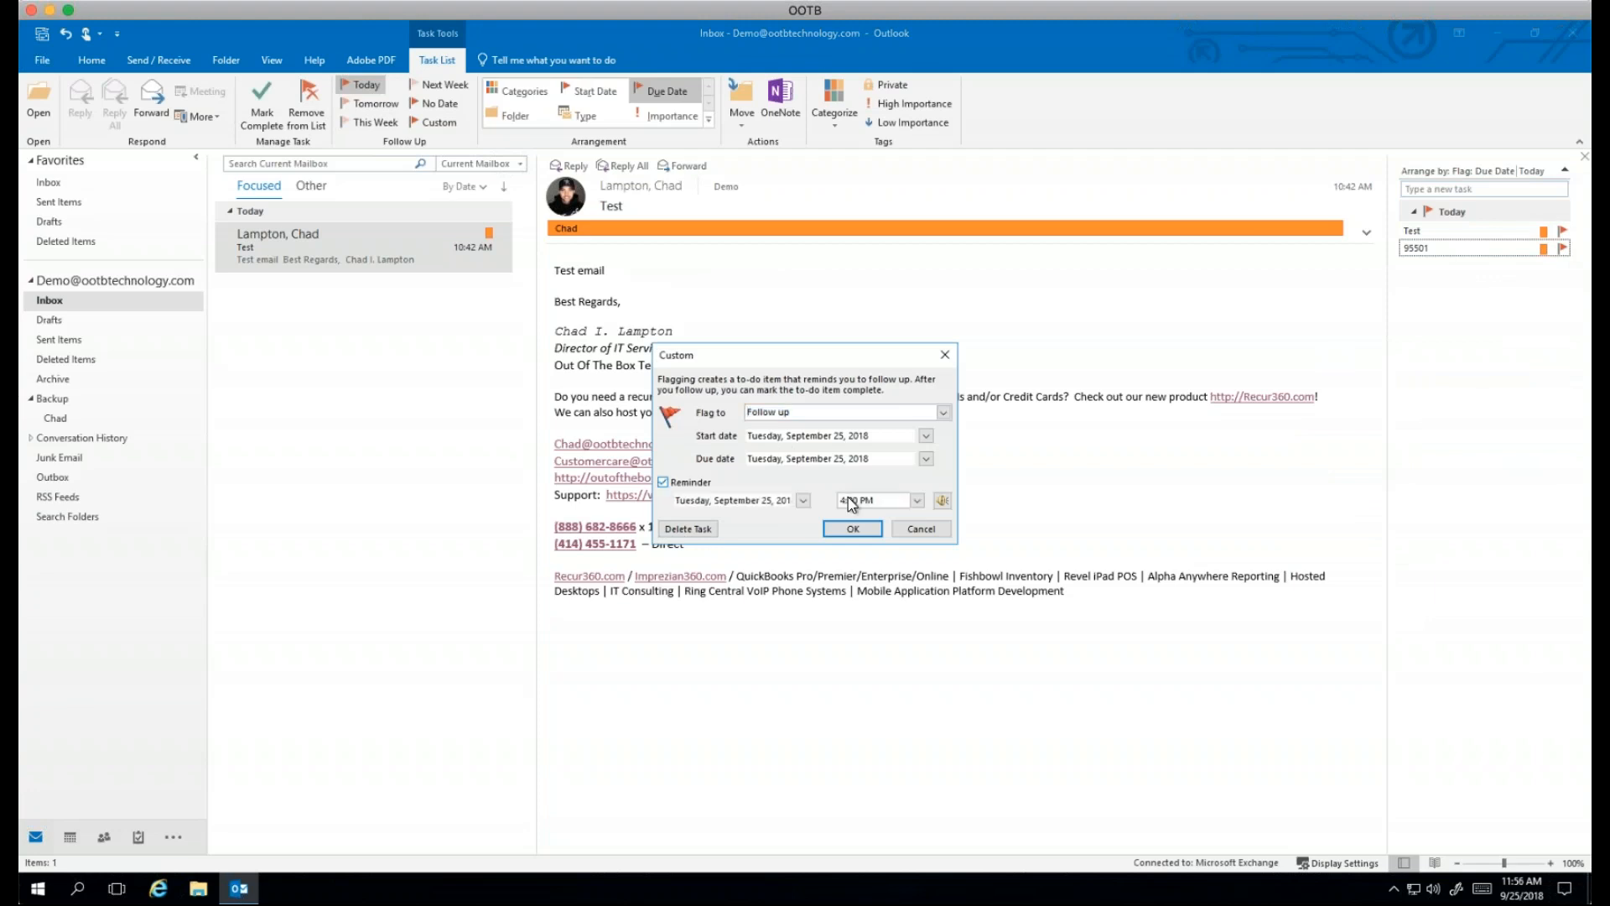
click(917, 500)
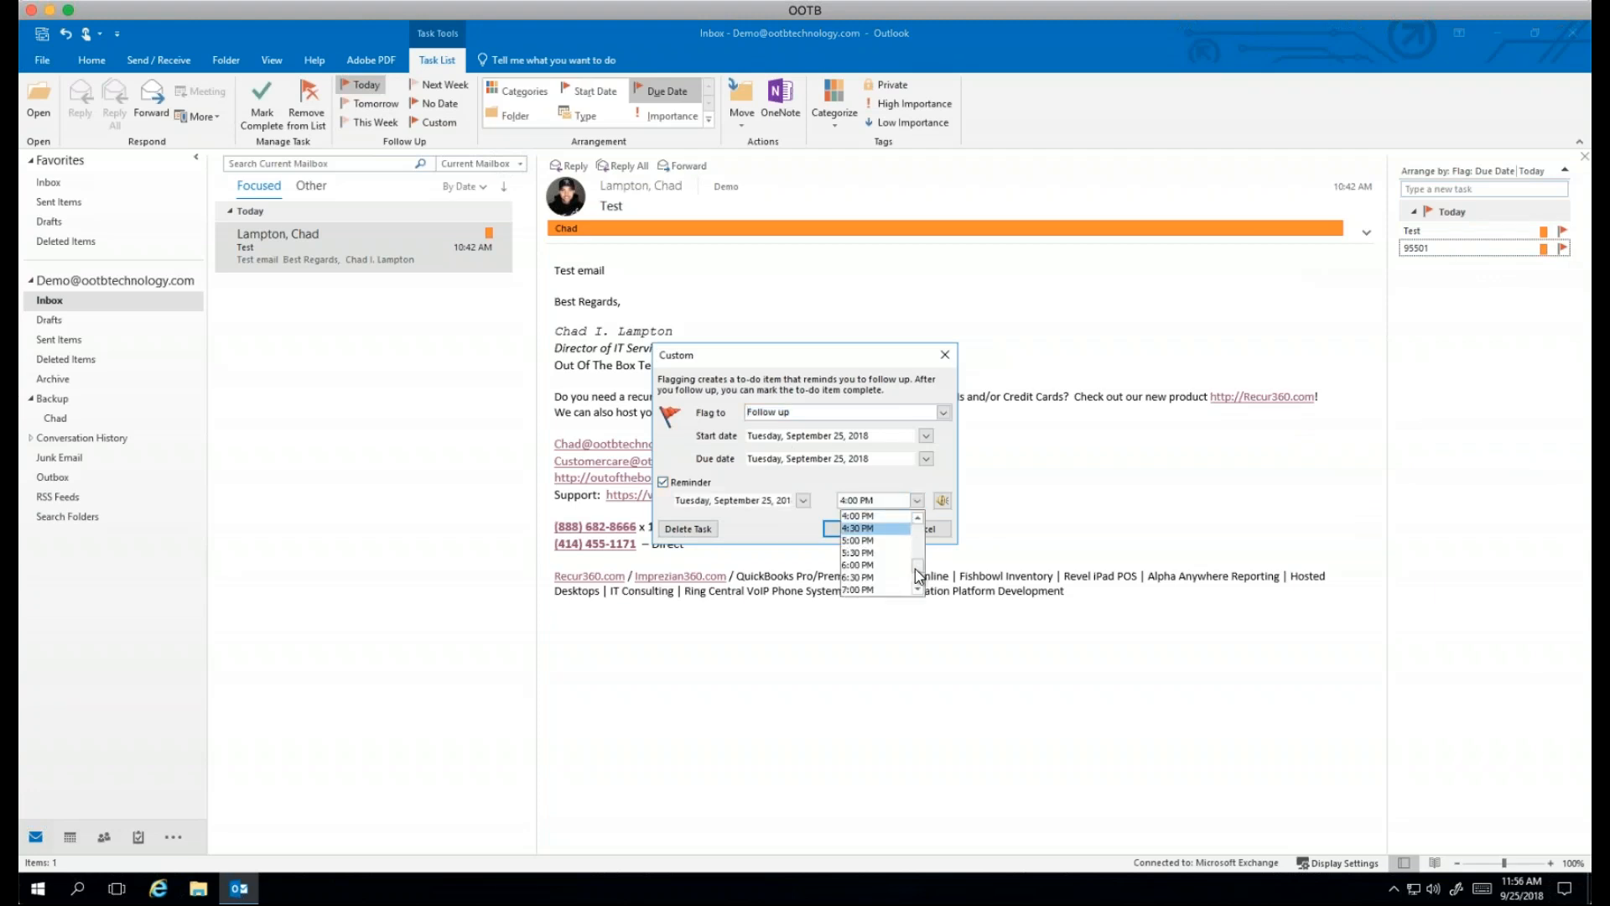
drag(914, 574, 917, 564)
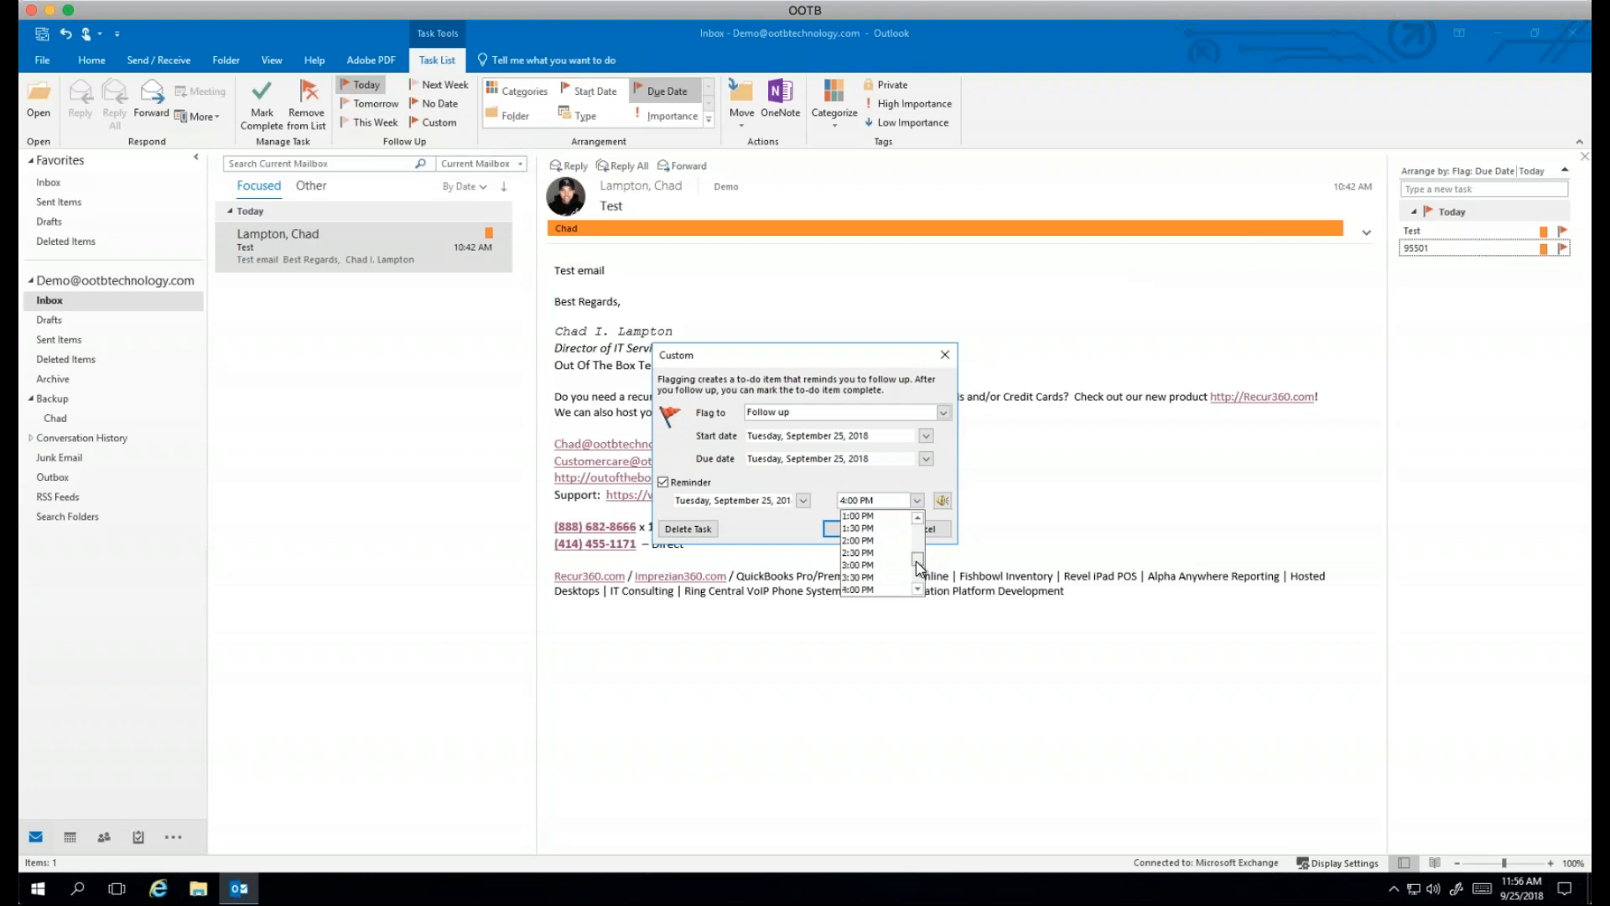
click(858, 516)
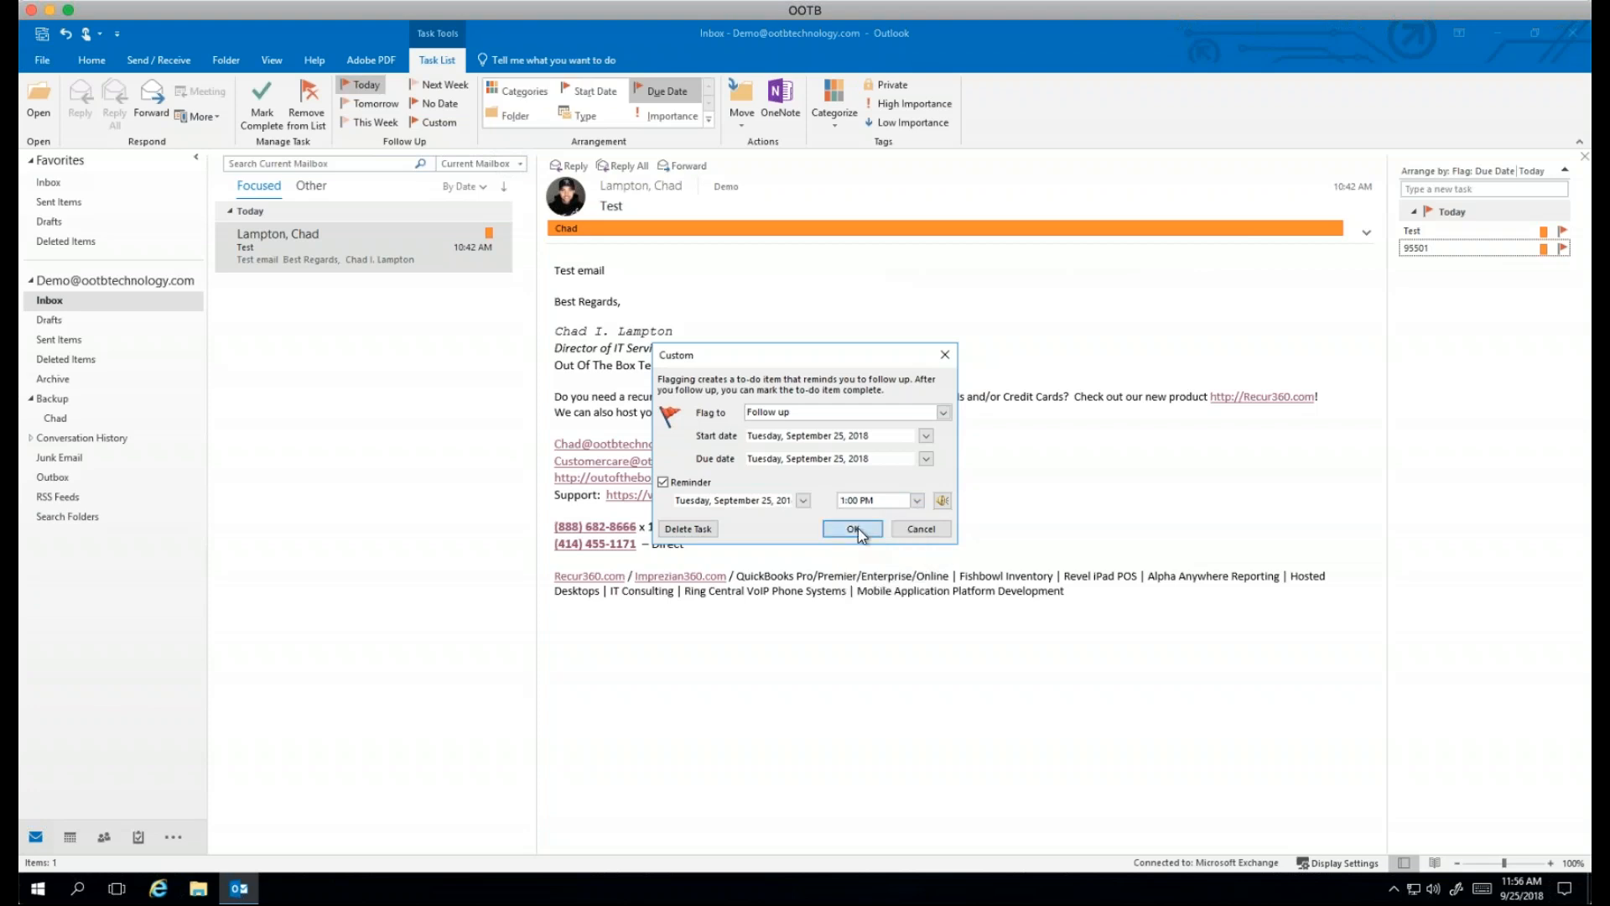
click(853, 528)
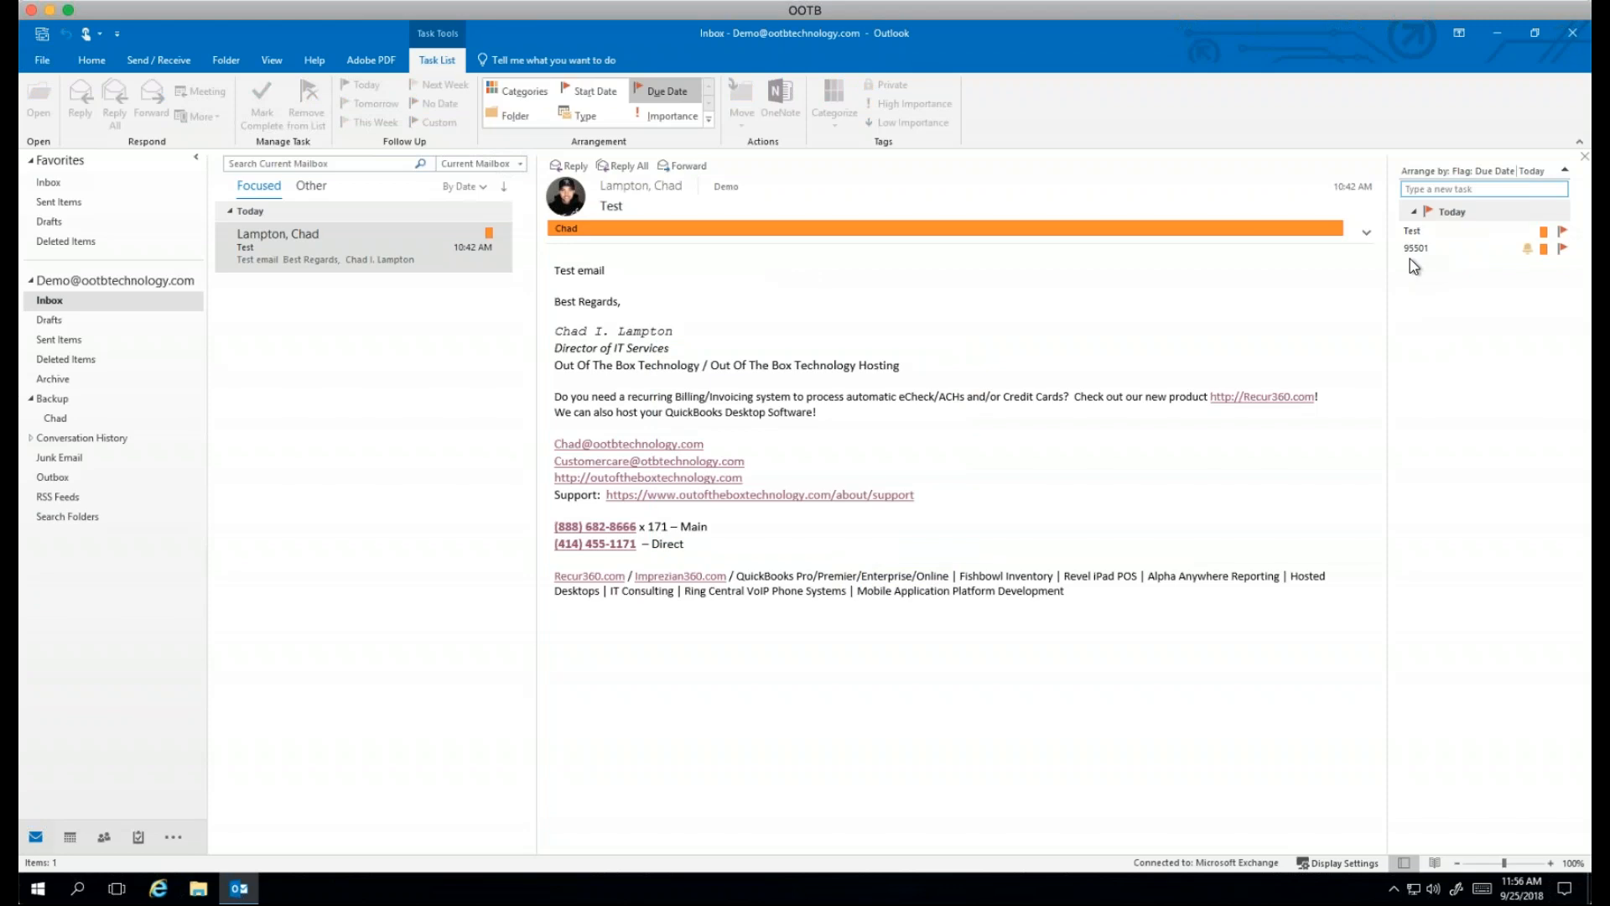